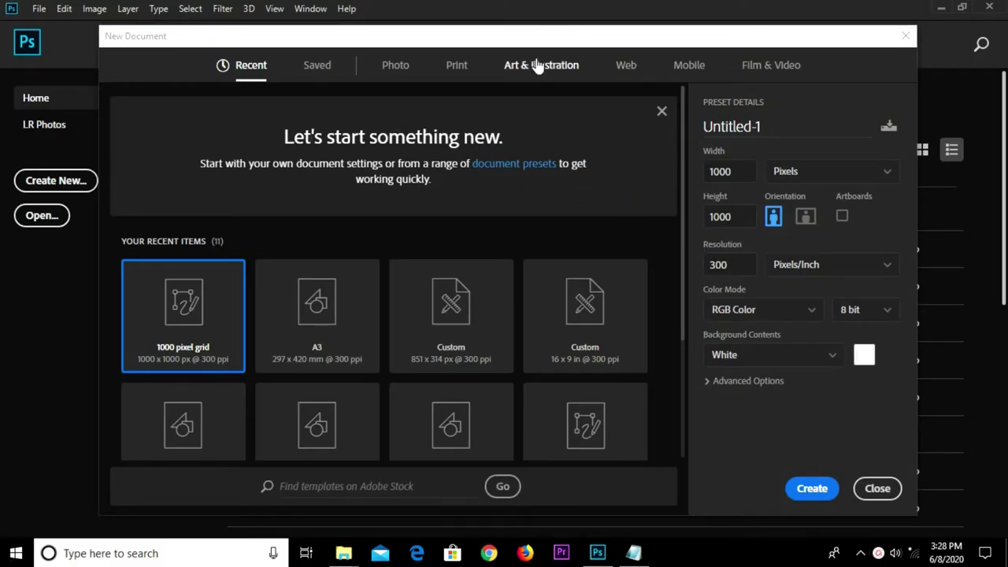
Step: Create a blank white 1000 × 1000 px document from the Art & Illustration presets
{"action": "left_click", "coordinate": [539, 64]}
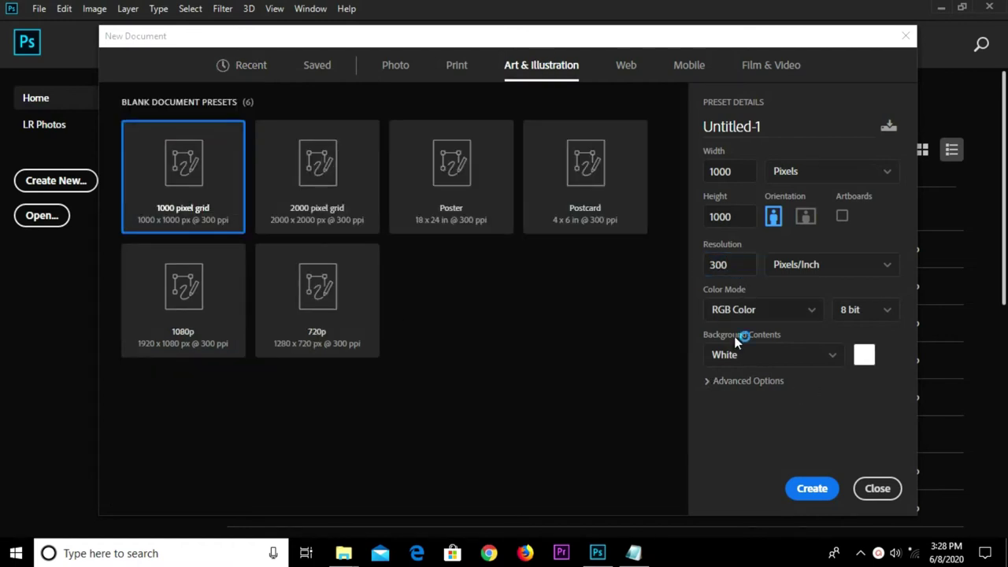
{"action": "left_click", "coordinate": [812, 488]}
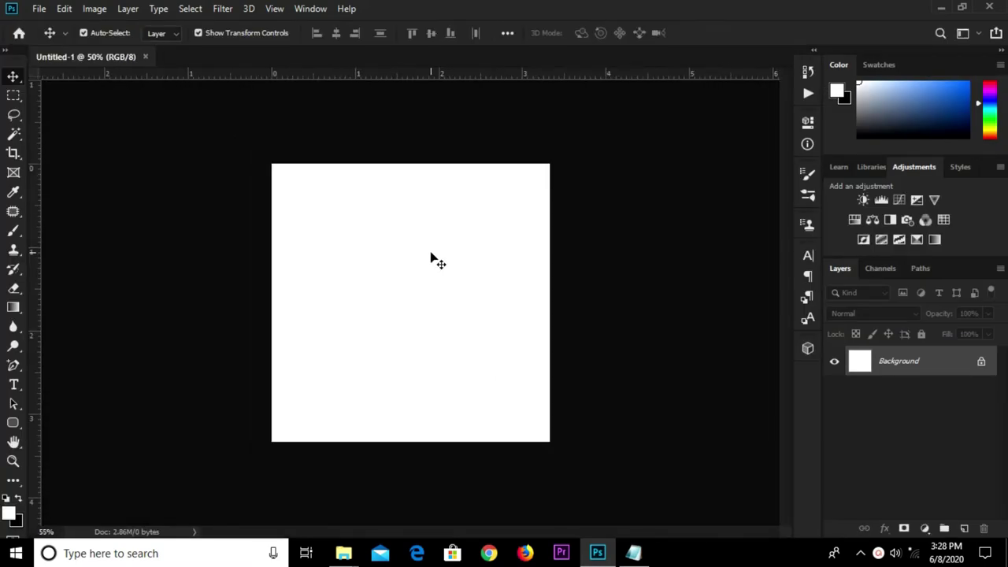
Step: Copy the background colour code 2f0017 from the flyer notes in Notepad
{"action": "left_click", "coordinate": [634, 553]}
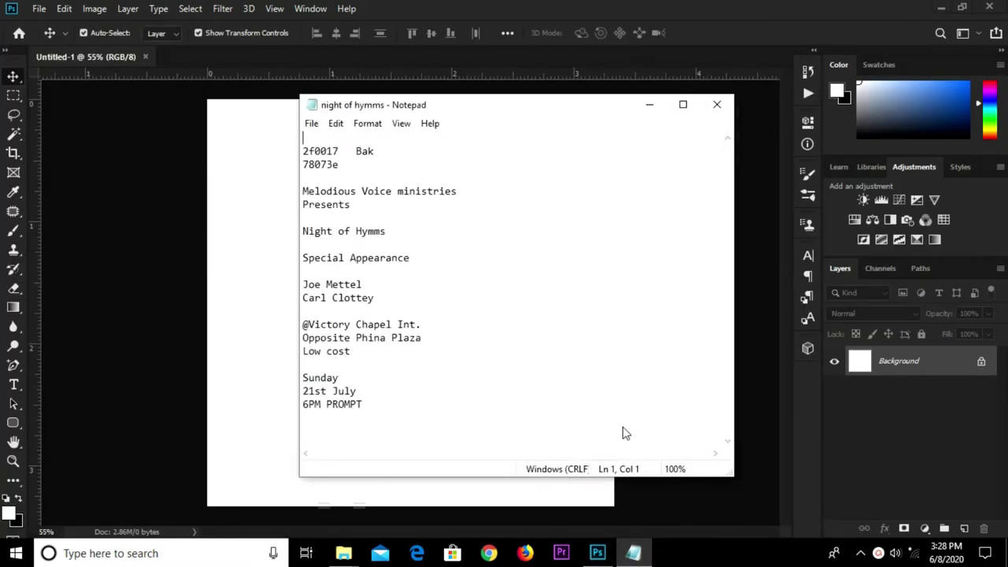
{"action": "mouse_move", "coordinate": [302, 150]}
{"action": "left_mouse_down"}
{"action": "mouse_move", "coordinate": [337, 152]}
{"action": "mouse_move", "coordinate": [337, 161]}
{"action": "left_mouse_up"}
{"action": "left_click", "coordinate": [330, 153]}
{"action": "left_click", "coordinate": [303, 151]}
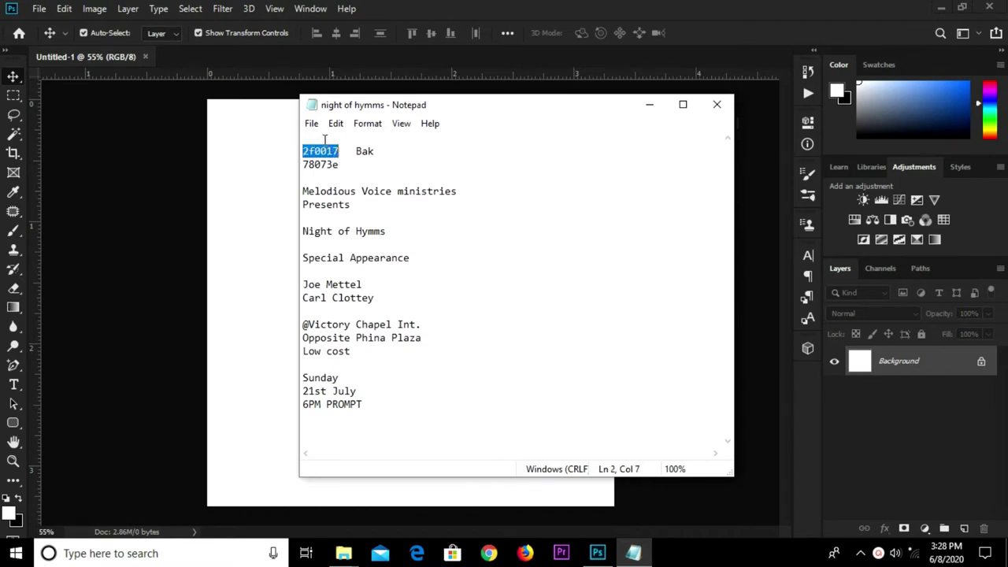
{"action": "right_click", "coordinate": [321, 158]}
{"action": "left_click", "coordinate": [358, 202]}
Step: Add a Solid Color fill layer in dark maroon 2f0017
{"action": "left_click", "coordinate": [930, 447]}
{"action": "left_click", "coordinate": [925, 529]}
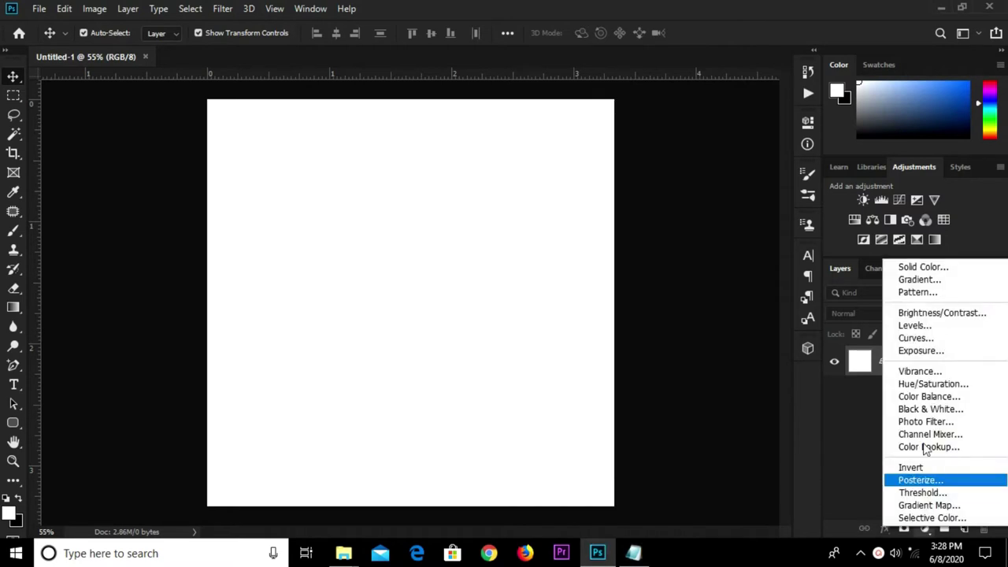
{"action": "left_click", "coordinate": [907, 262]}
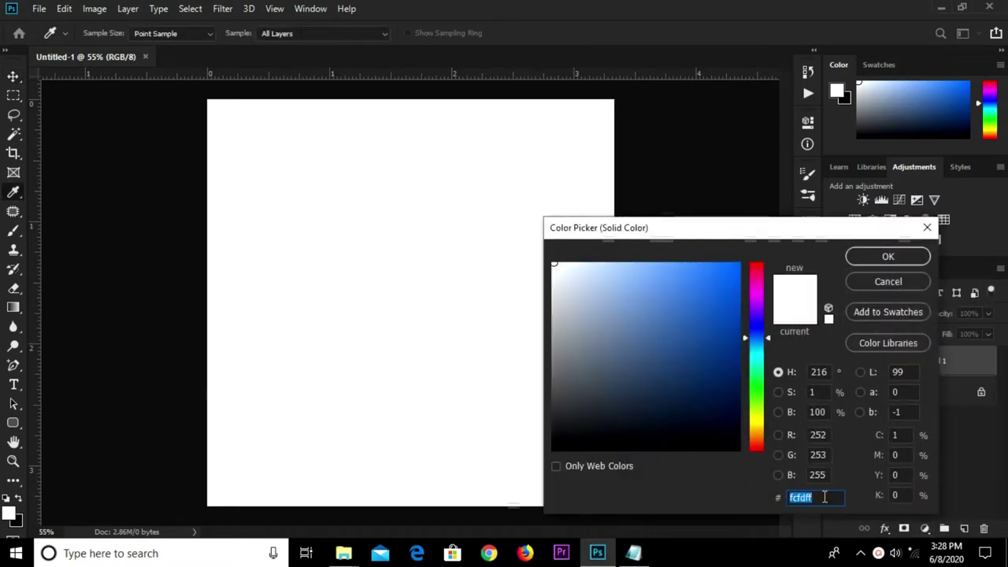
{"action": "type", "text": "2f0017"}
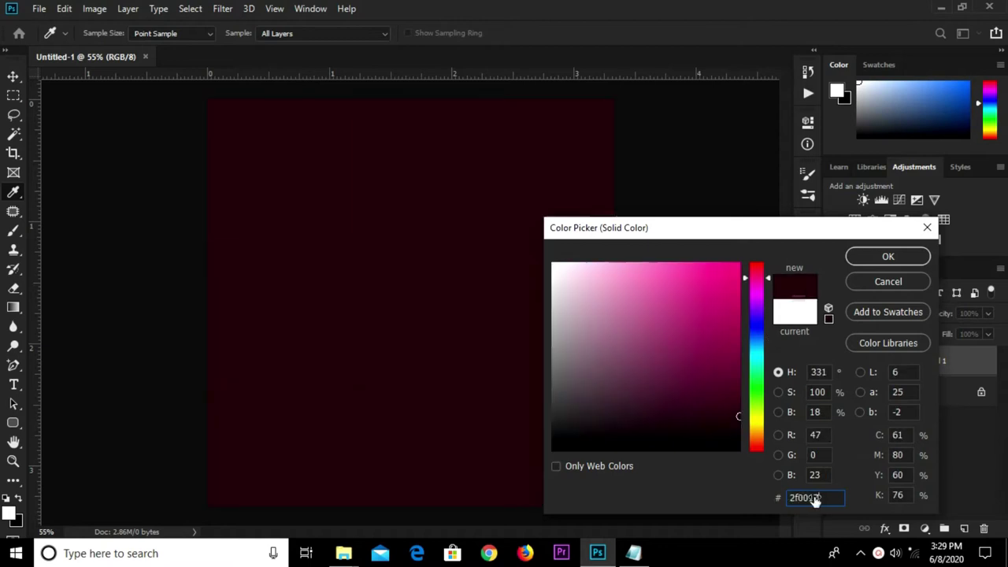
{"action": "left_click", "coordinate": [869, 260]}
{"action": "left_click", "coordinate": [39, 9]}
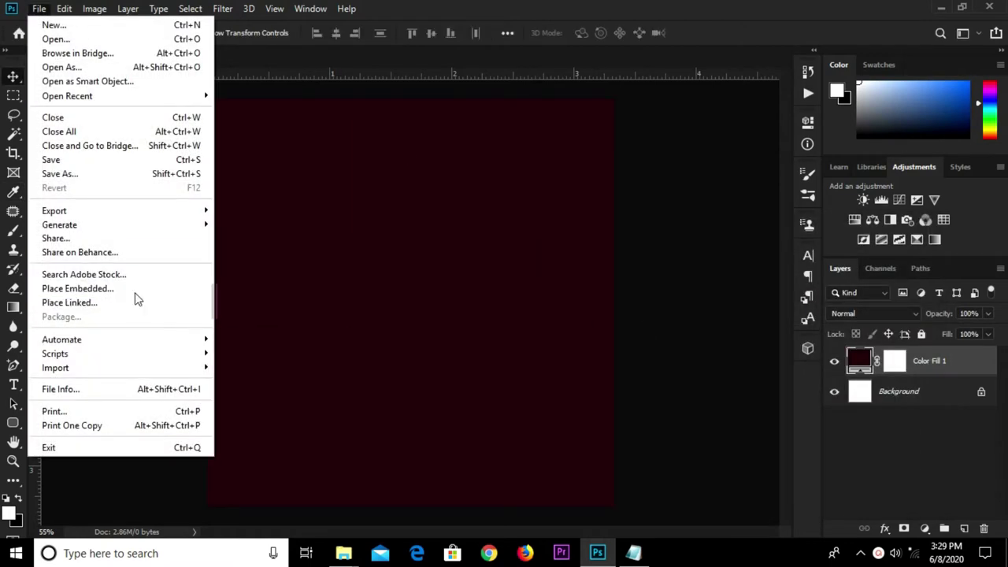
Step: Place the choir photo from Downloads > Melodious as an embedded layer
{"action": "left_click", "coordinate": [135, 291]}
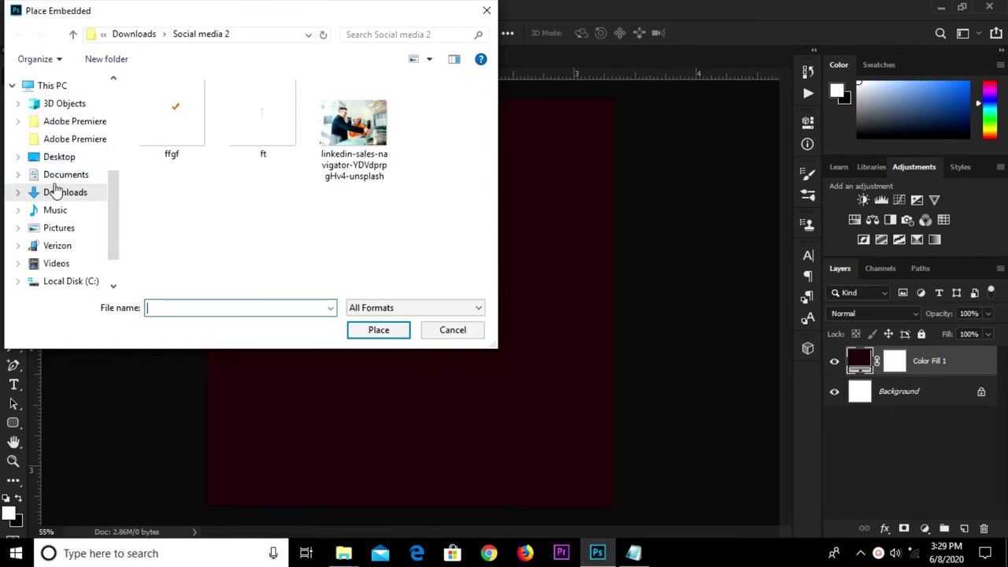
{"action": "left_click", "coordinate": [71, 193]}
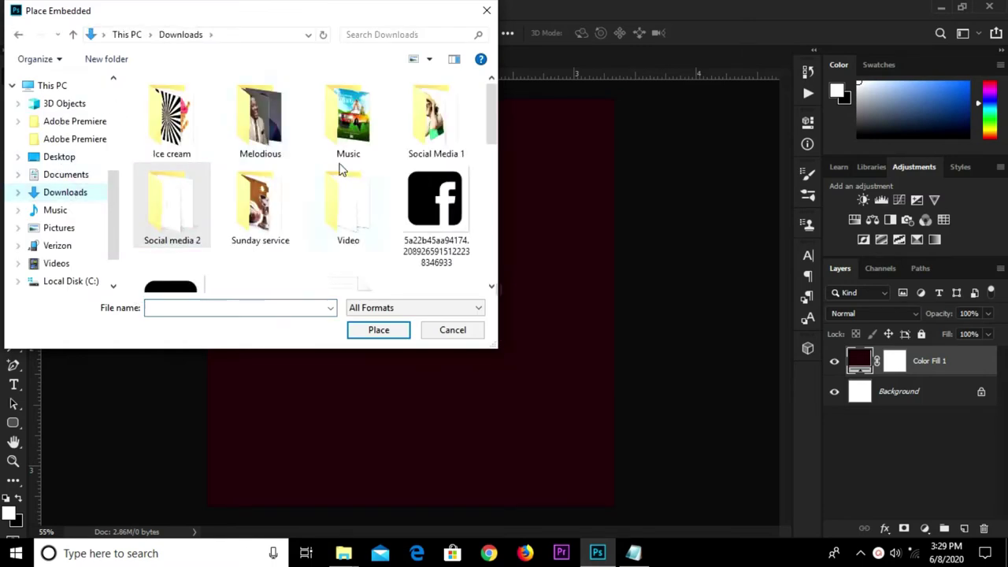
{"action": "double_click", "coordinate": [251, 156]}
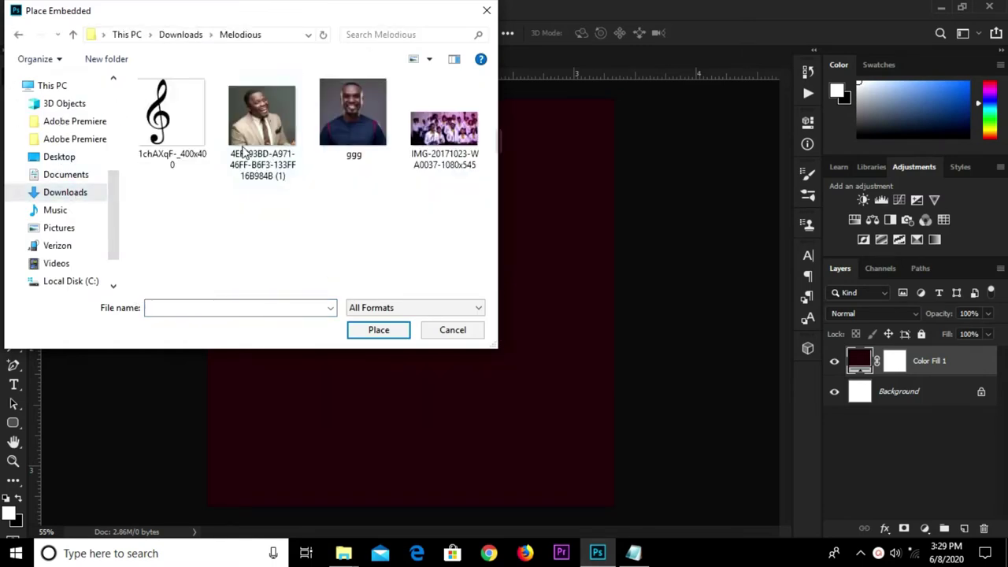
{"action": "double_click", "coordinate": [443, 126]}
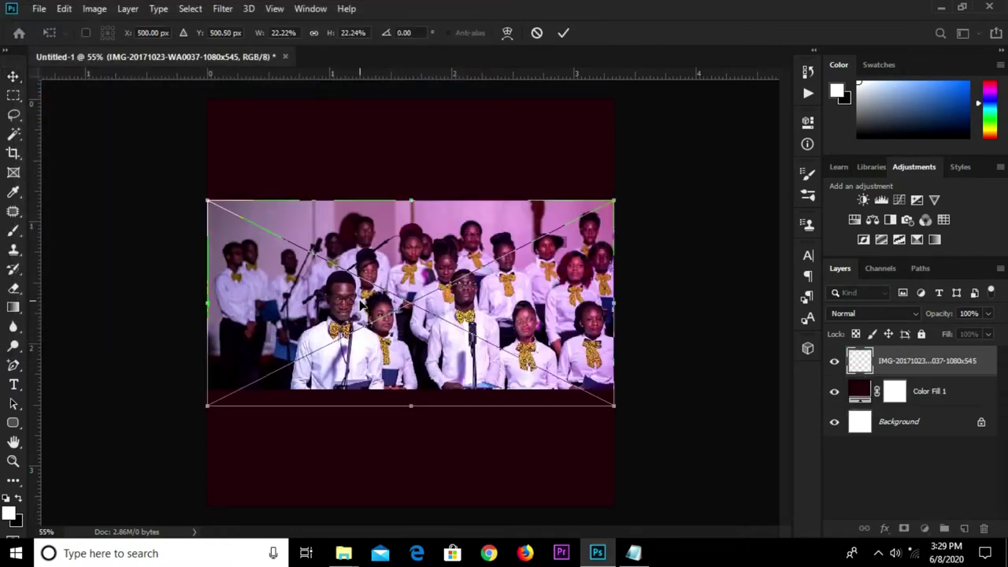
{"action": "left_click", "coordinate": [559, 34]}
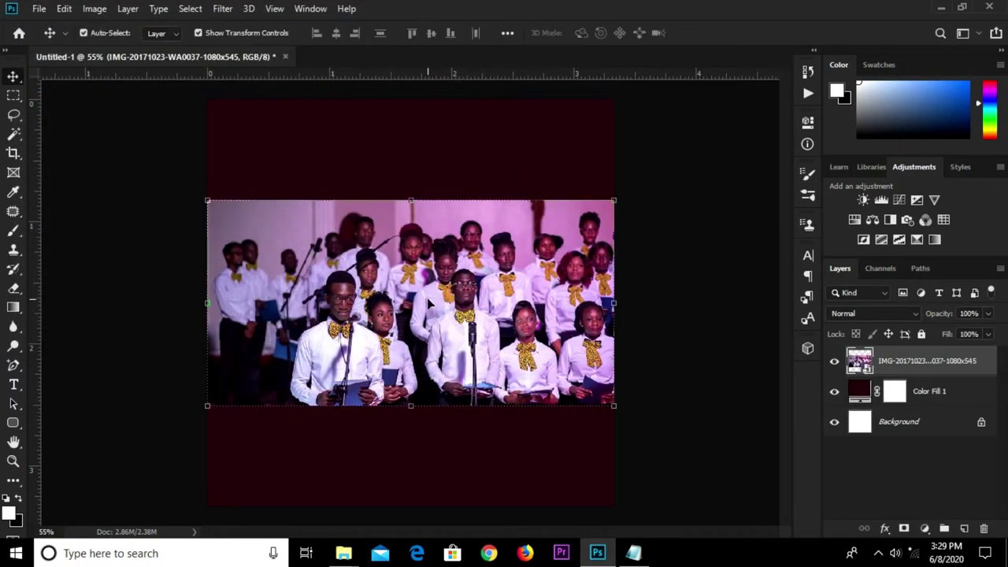
Step: Enlarge the choir photo with Free Transform so it spans the canvas width
{"action": "key", "text": "ctrl+t"}
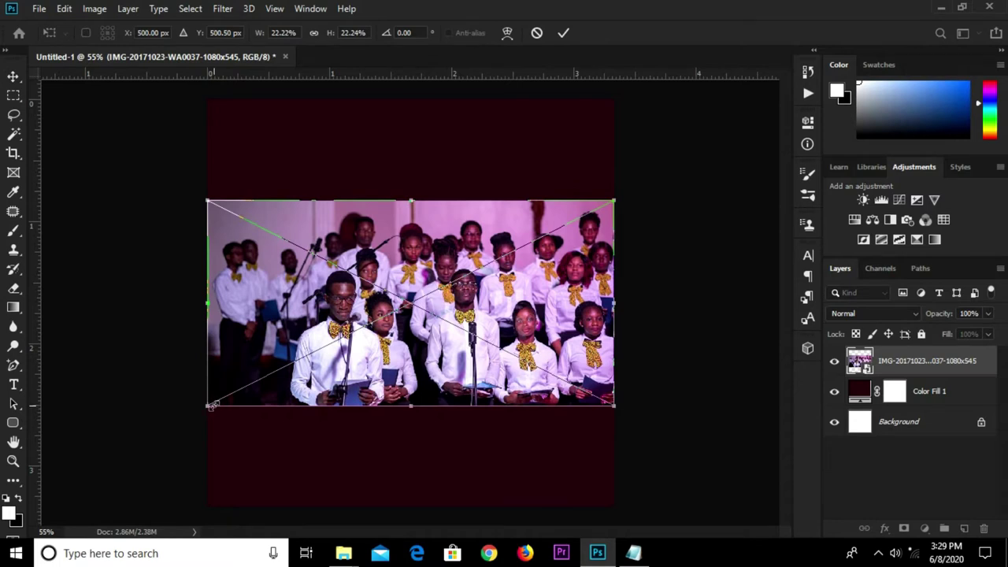
{"action": "left_click_drag", "start_coordinate": [210, 405], "coordinate": [140, 474]}
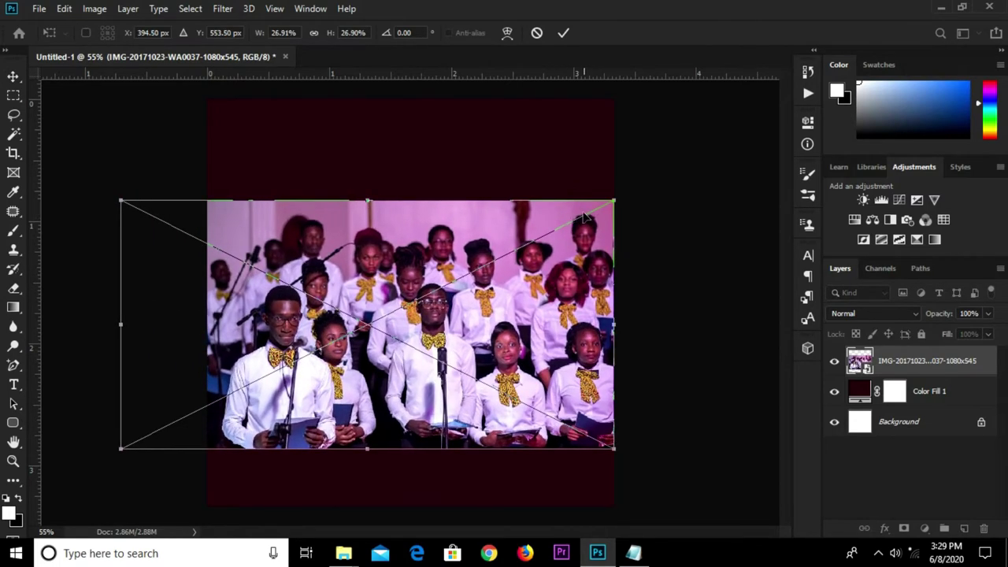
{"action": "left_click_drag", "start_coordinate": [612, 201], "coordinate": [721, 147]}
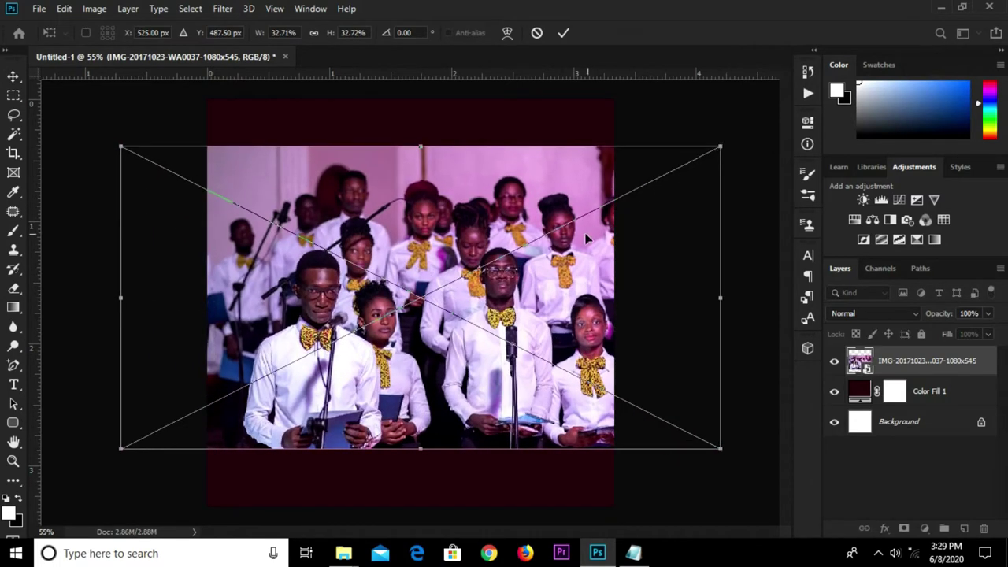
{"action": "left_click", "coordinate": [564, 33]}
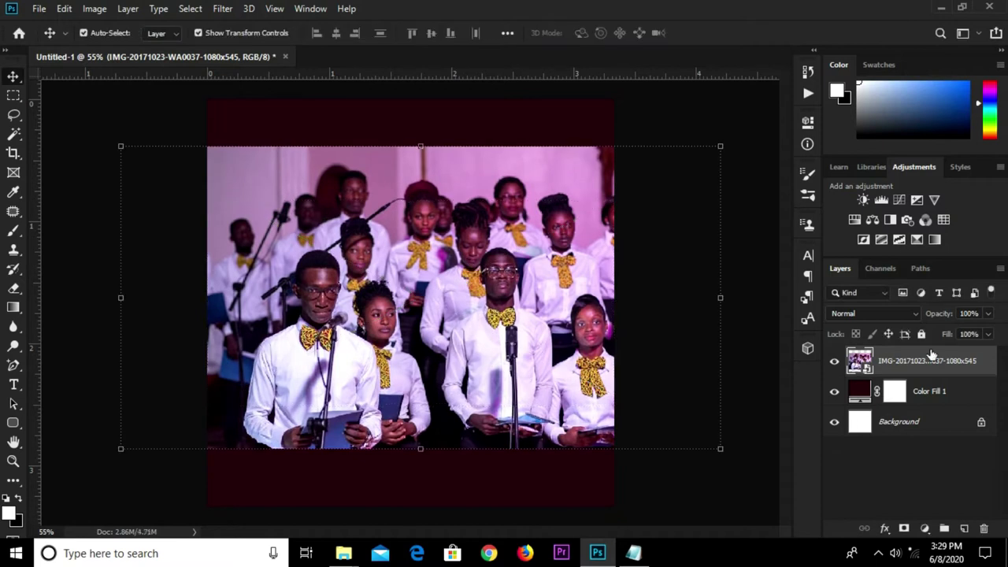
{"action": "left_click", "coordinate": [891, 313]}
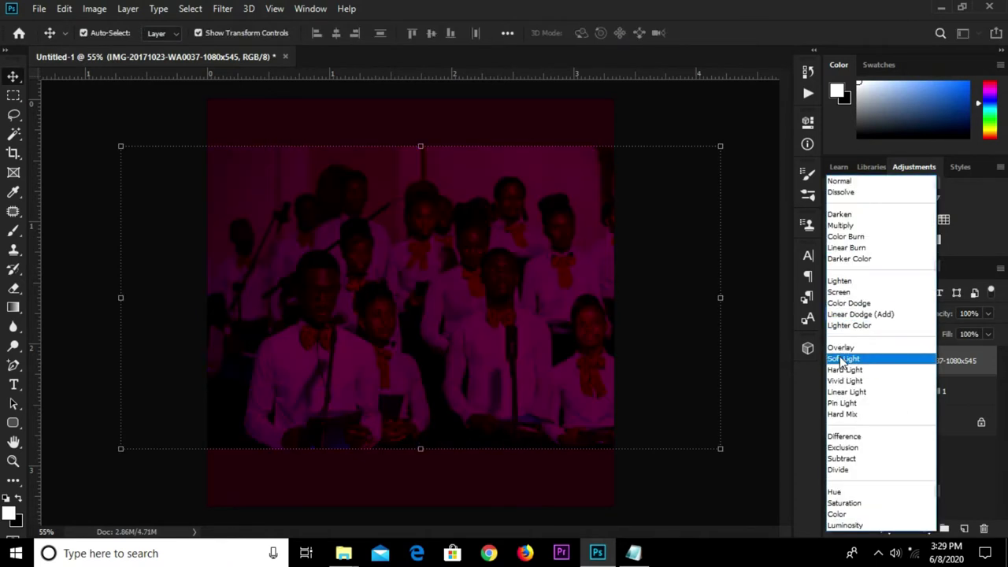
Step: Set the photo to Soft Light, add a layer mask, and choose a Foreground to Transparent gradient
{"action": "left_click", "coordinate": [840, 356]}
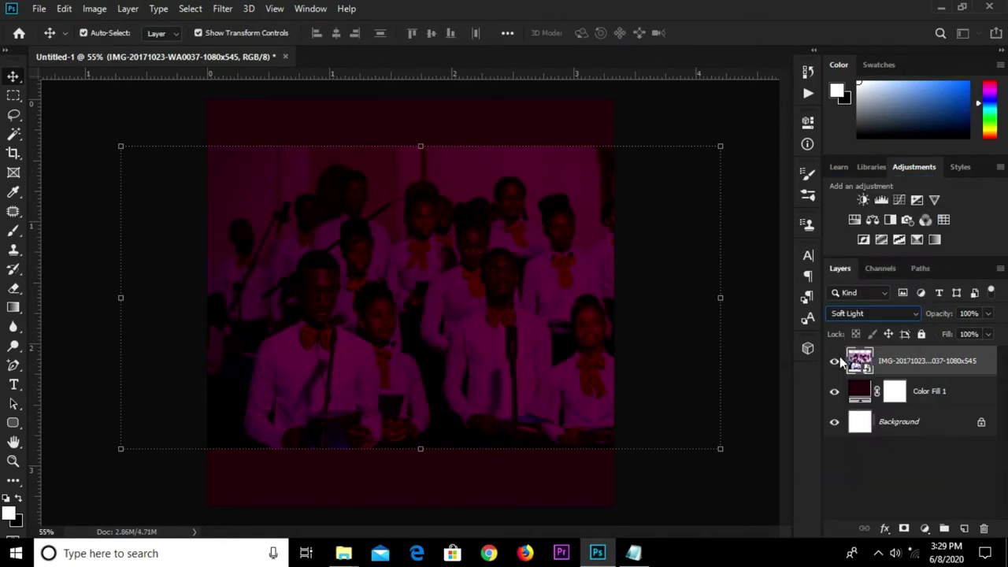
{"action": "double_click", "coordinate": [906, 530]}
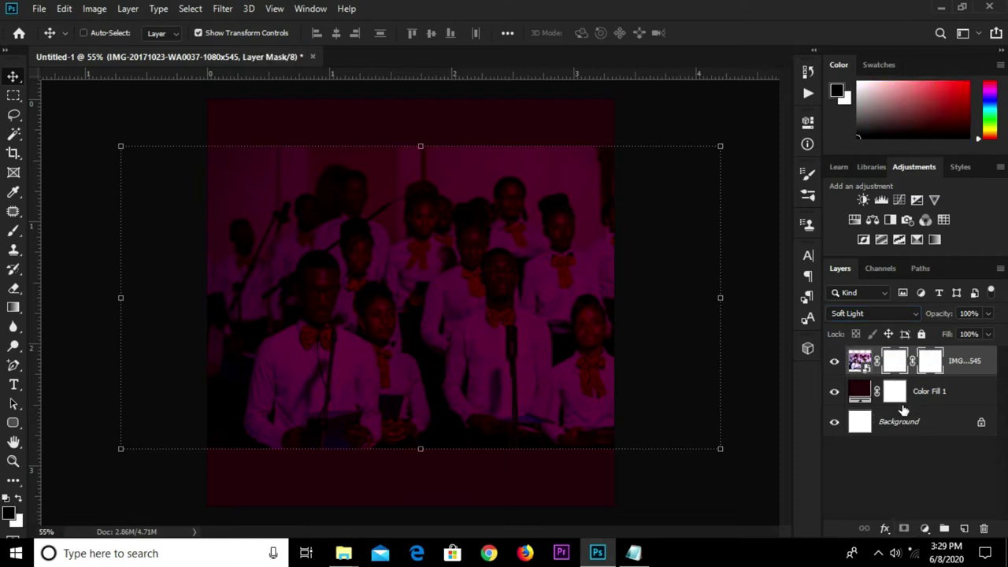
{"action": "key", "text": "ctrl+z"}
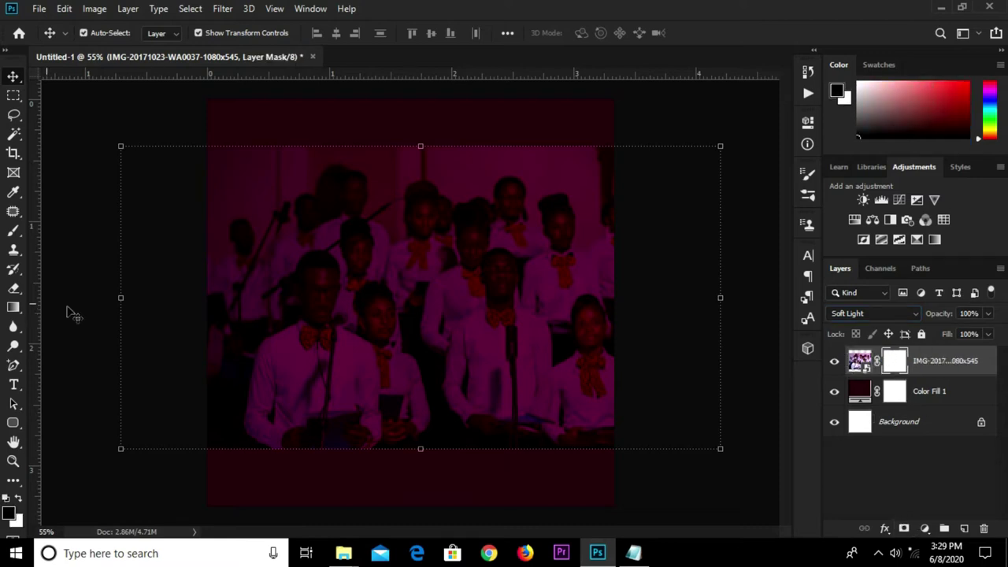
{"action": "left_click_drag", "start_coordinate": [14, 313], "coordinate": [65, 313]}
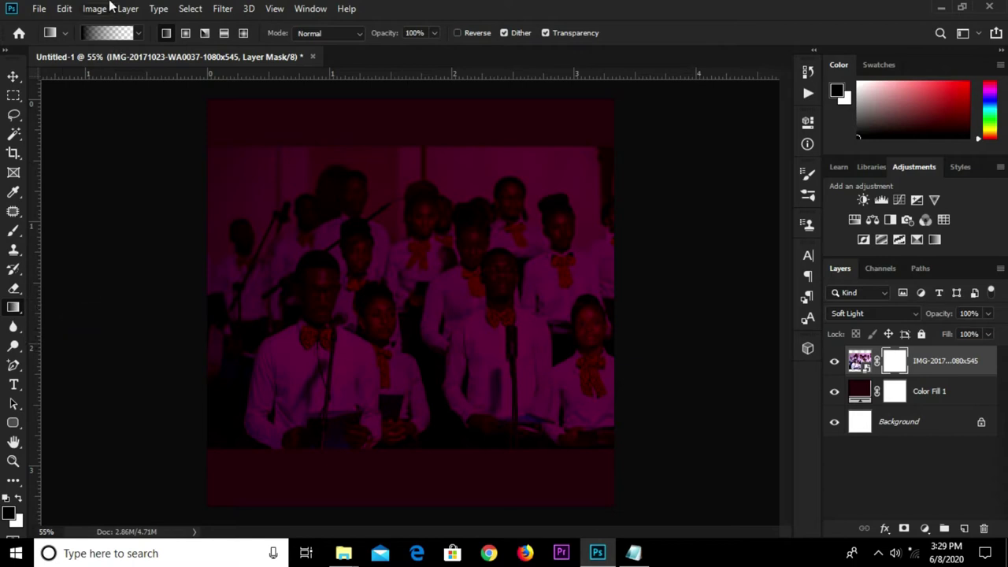
{"action": "left_click", "coordinate": [117, 33]}
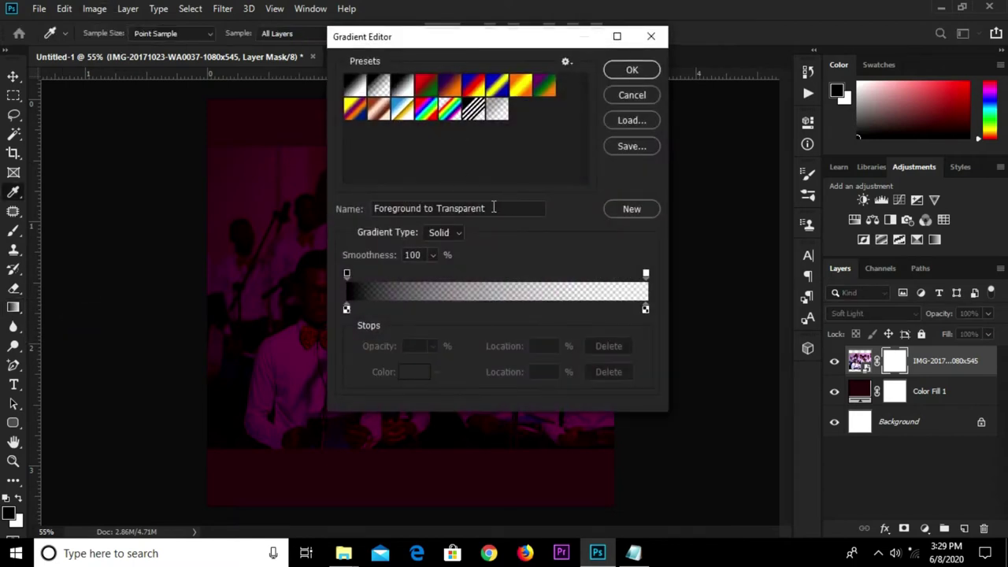
{"action": "left_click", "coordinate": [628, 70]}
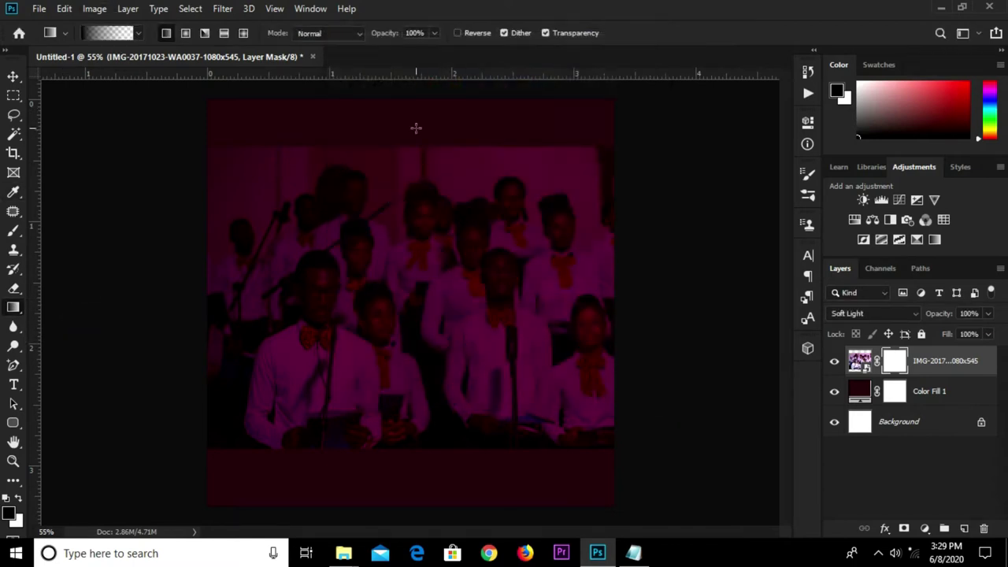
Step: Fade the photo's top and bottom edges into the maroon with gradients on the mask
{"action": "left_click_drag", "start_coordinate": [416, 103], "coordinate": [408, 263]}
{"action": "mouse_move", "coordinate": [424, 101]}
{"action": "left_mouse_down"}
{"action": "mouse_move", "coordinate": [412, 279]}
{"action": "mouse_move", "coordinate": [408, 136]}
{"action": "left_mouse_up"}
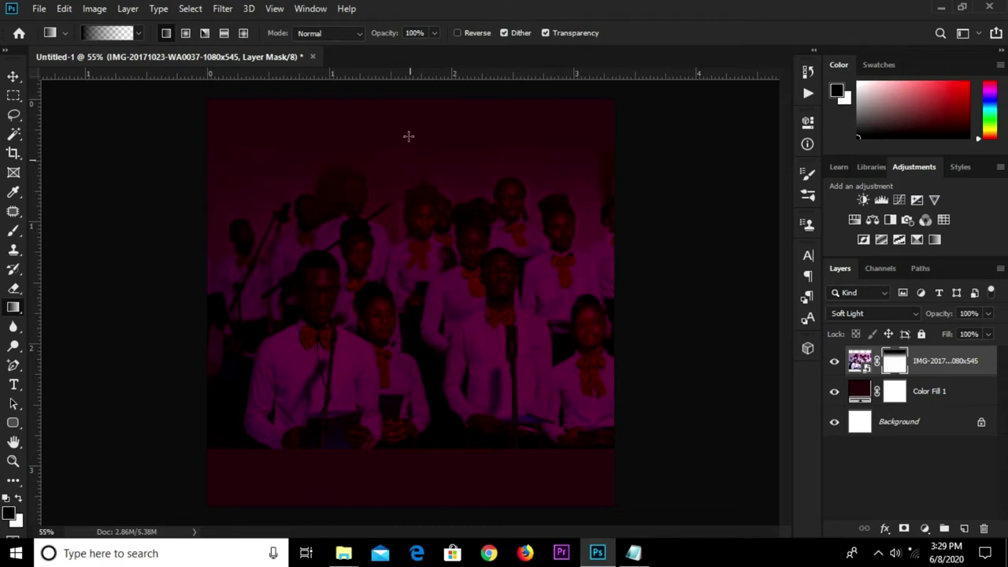
{"action": "left_click_drag", "start_coordinate": [411, 94], "coordinate": [417, 236]}
{"action": "left_click_drag", "start_coordinate": [415, 504], "coordinate": [403, 304]}
{"action": "left_click_drag", "start_coordinate": [430, 479], "coordinate": [416, 320]}
{"action": "left_click_drag", "start_coordinate": [429, 508], "coordinate": [424, 328]}
{"action": "key", "text": "v"}
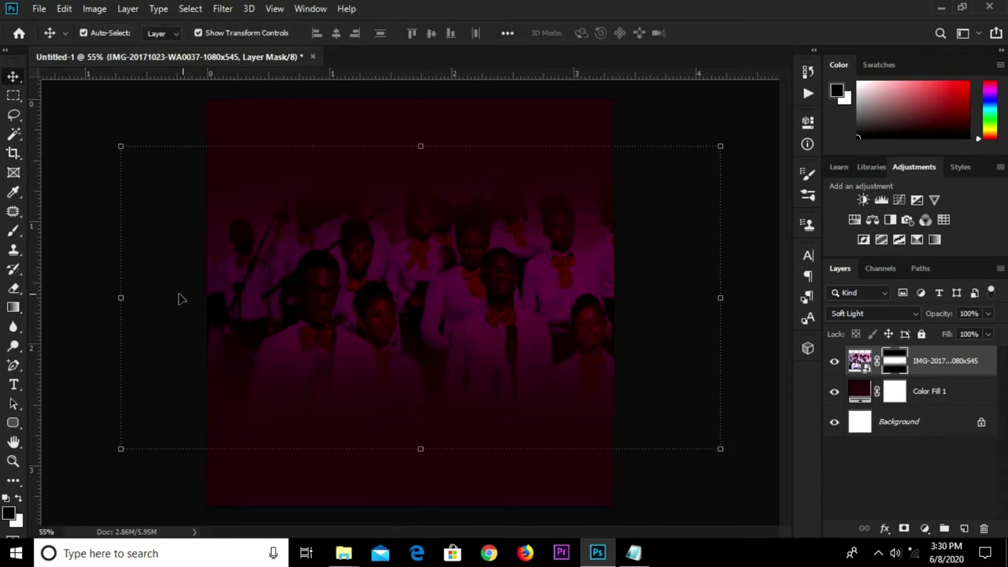
{"action": "left_click", "coordinate": [634, 553]}
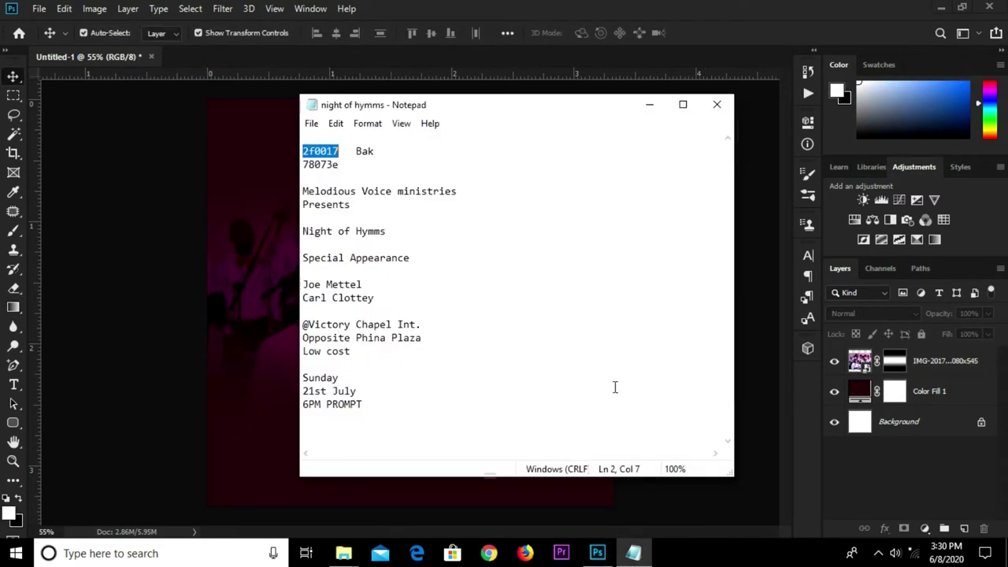
Step: Copy the 'Melodious Voice ministries / Presents' lines from the Notepad notes
{"action": "double_click", "coordinate": [463, 190]}
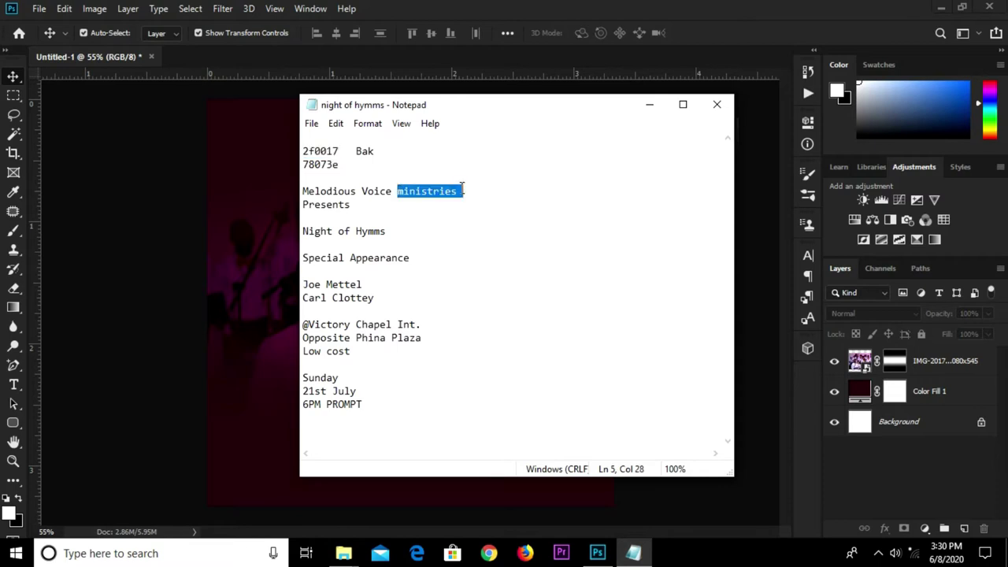
{"action": "left_click", "coordinate": [463, 189]}
{"action": "left_click_drag", "start_coordinate": [358, 211], "coordinate": [303, 188]}
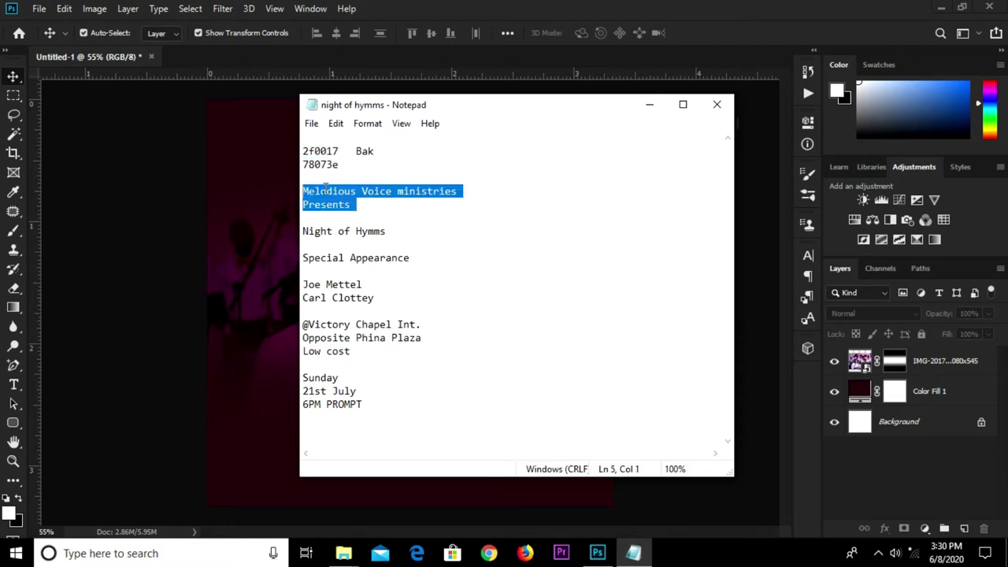
{"action": "right_click", "coordinate": [326, 190]}
{"action": "left_click", "coordinate": [402, 239]}
{"action": "left_click", "coordinate": [260, 206]}
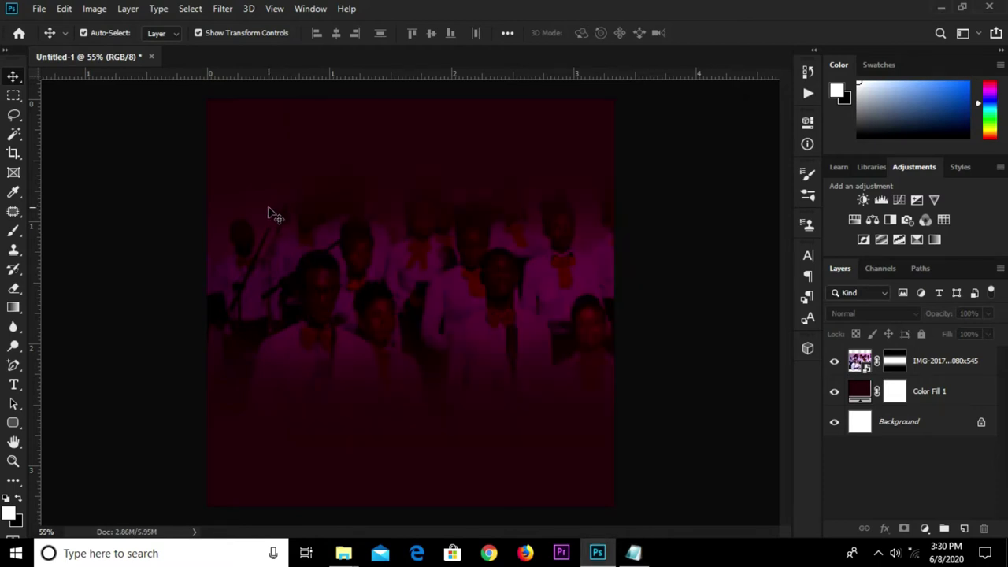
Step: Paste the heading as a 6 pt text layer near the top of the flyer
{"action": "left_click", "coordinate": [15, 384]}
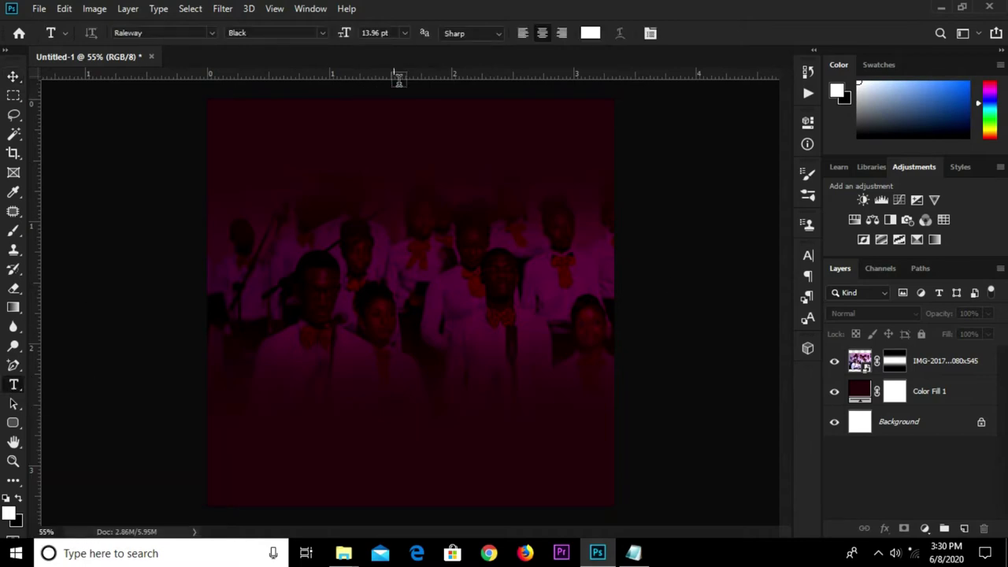
{"action": "left_click", "coordinate": [367, 144]}
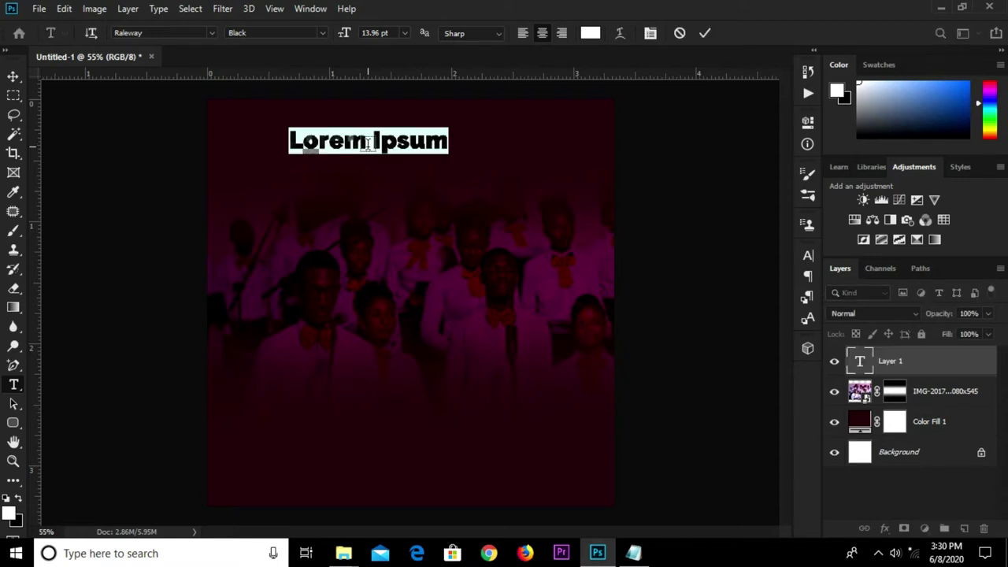
{"action": "left_click", "coordinate": [403, 33]}
{"action": "left_click", "coordinate": [406, 72]}
{"action": "key", "text": "ctrl+v"}
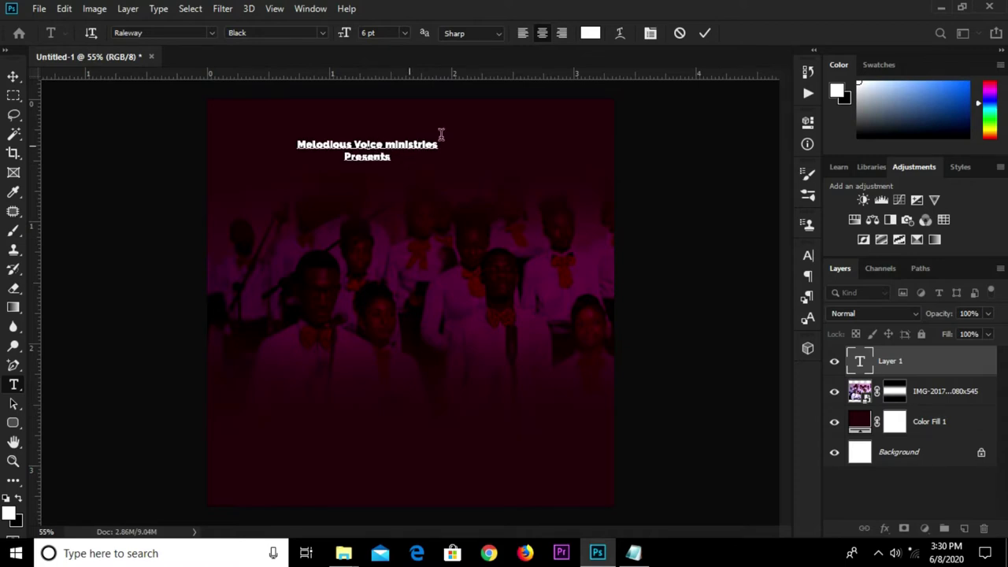
{"action": "left_click", "coordinate": [703, 34]}
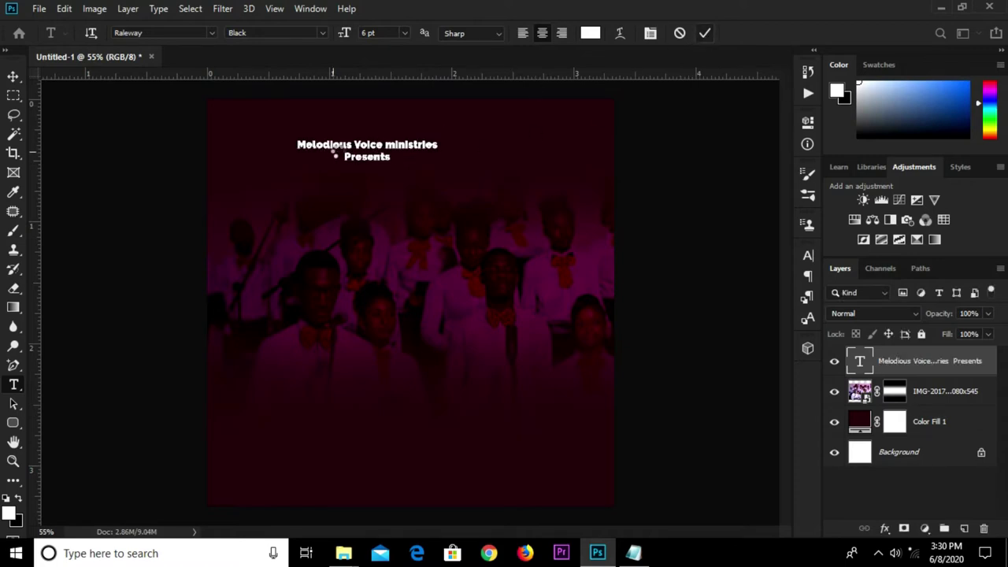
Step: Change the heading's font weight to Raleway Light
{"action": "key", "text": "v"}
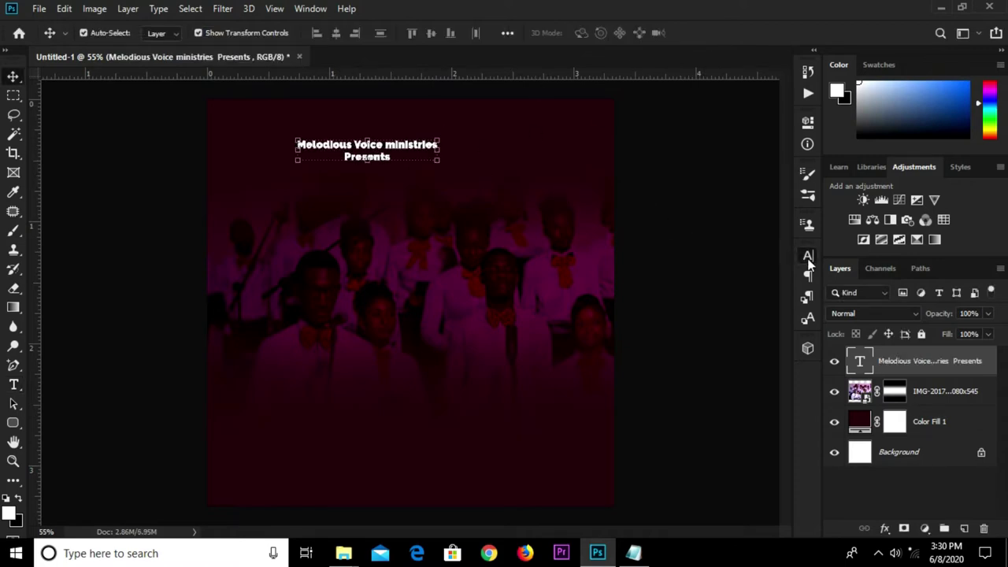
{"action": "left_click", "coordinate": [808, 257]}
{"action": "left_click", "coordinate": [781, 280]}
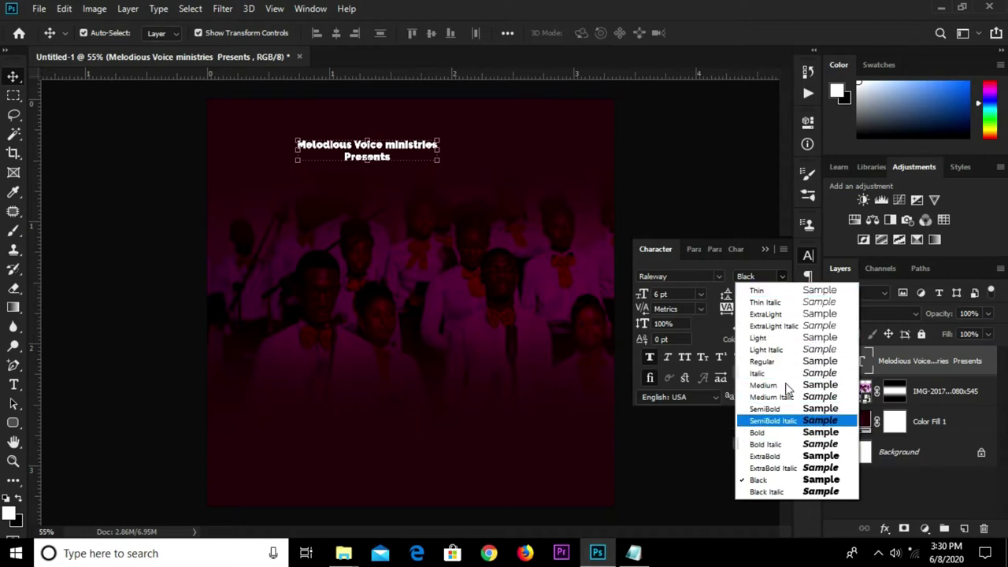
{"action": "left_click", "coordinate": [775, 337]}
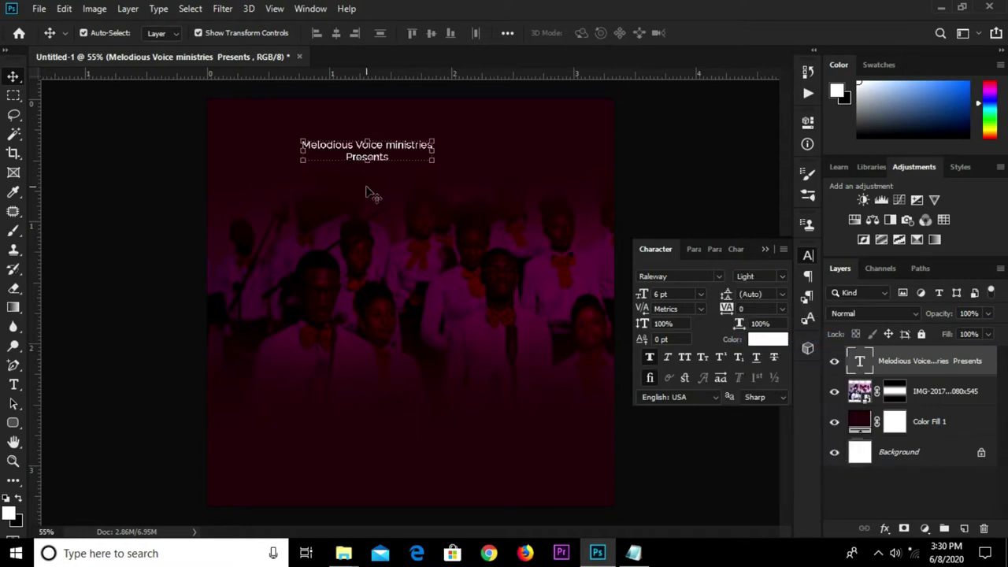
Step: Centre the heading horizontally on the canvas and move it slightly higher
{"action": "key", "text": "ctrl+a"}
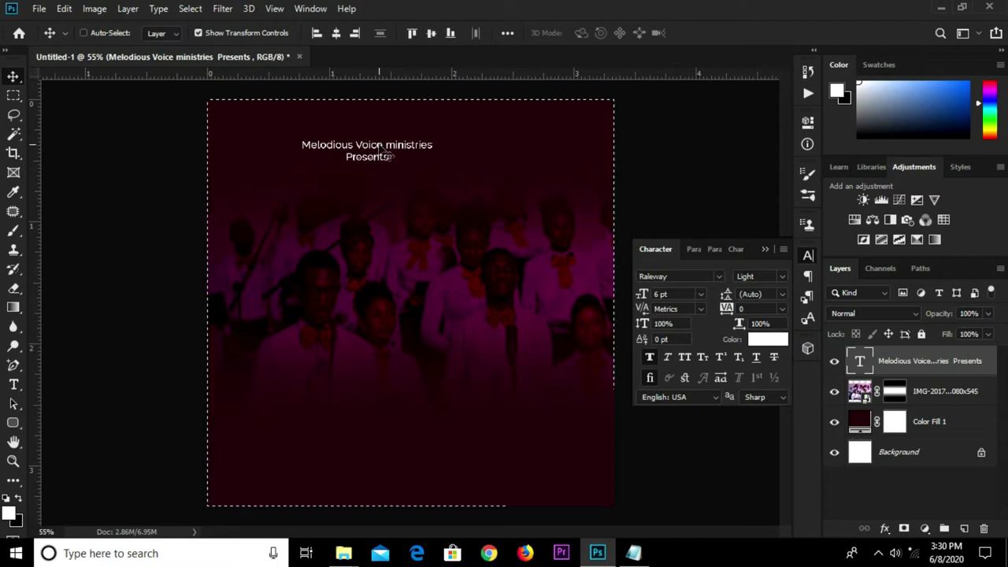
{"action": "left_click", "coordinate": [334, 36]}
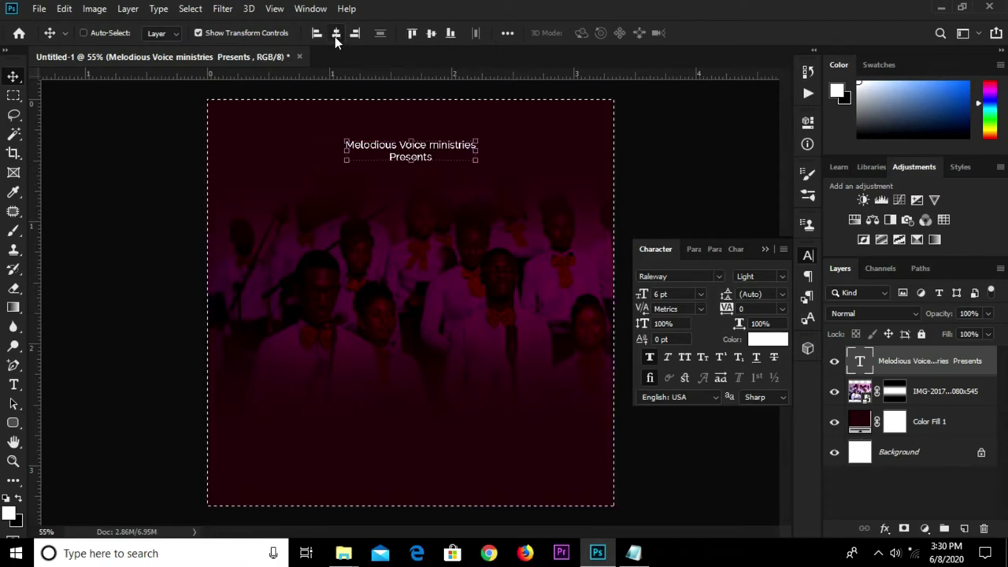
{"action": "key", "text": "ctrl+d"}
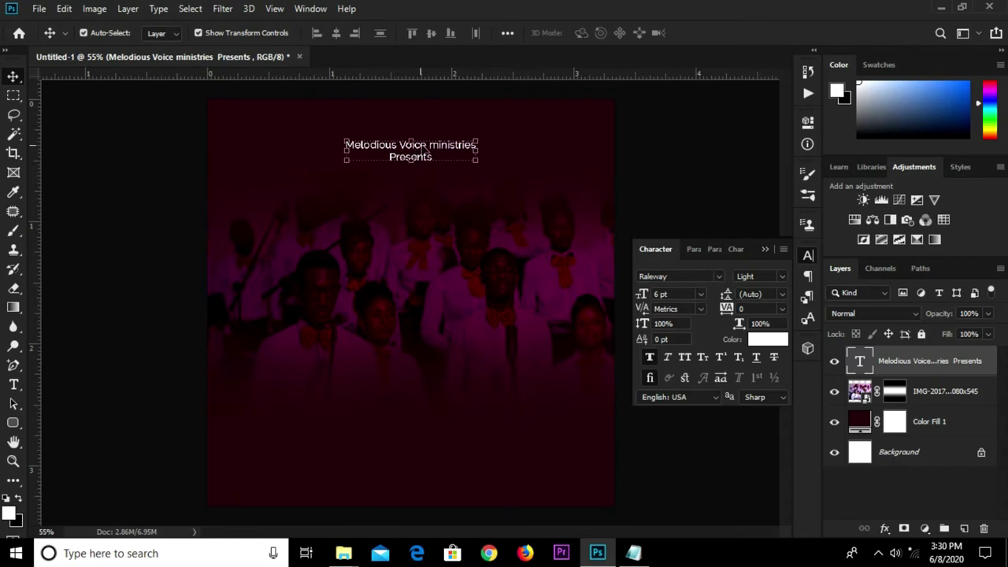
{"action": "left_click_drag", "start_coordinate": [423, 147], "coordinate": [423, 128]}
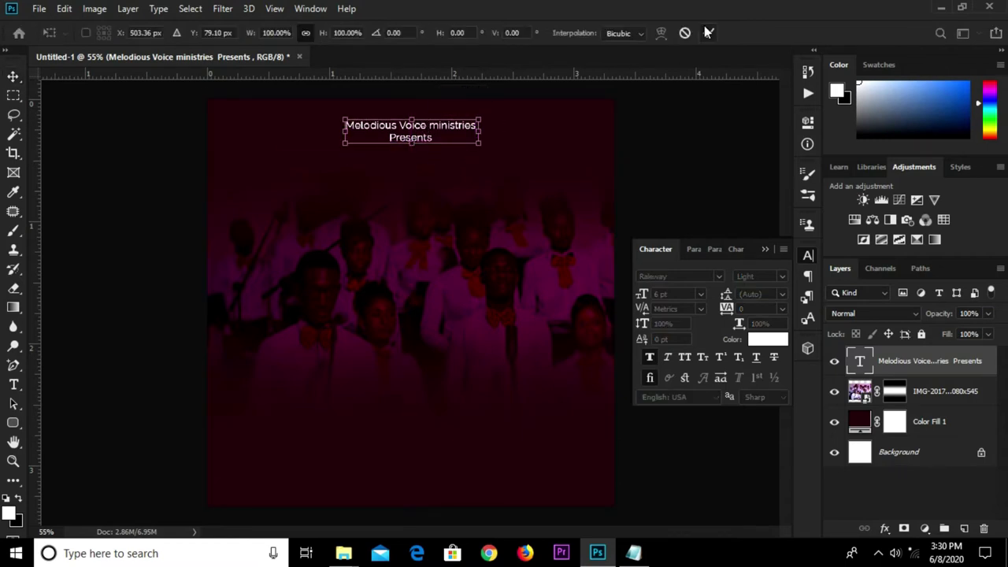
{"action": "key", "text": "Return"}
{"action": "left_click", "coordinate": [70, 198]}
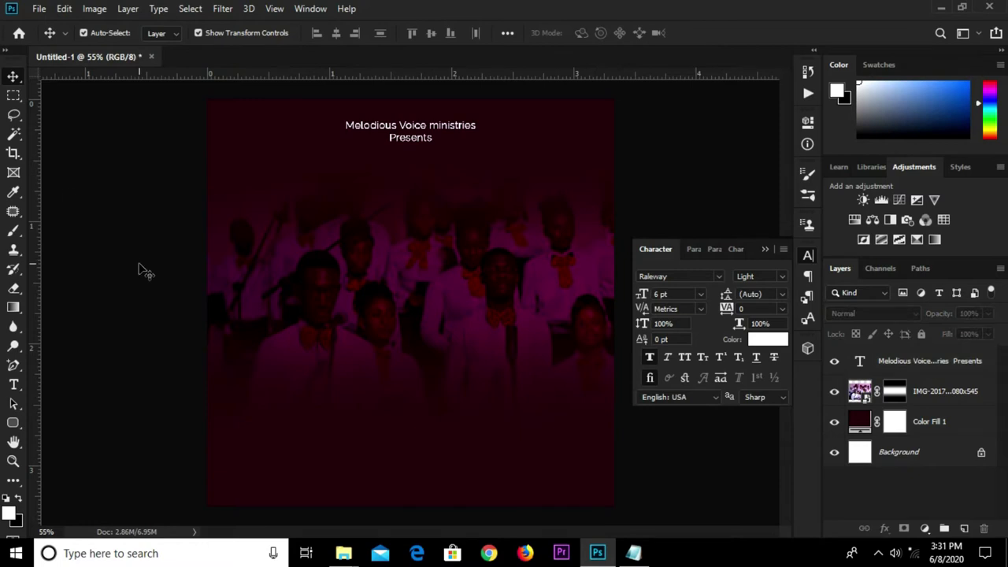
Step: Copy the 'Night of Hymms' line from the Notepad notes
{"action": "left_click", "coordinate": [642, 545]}
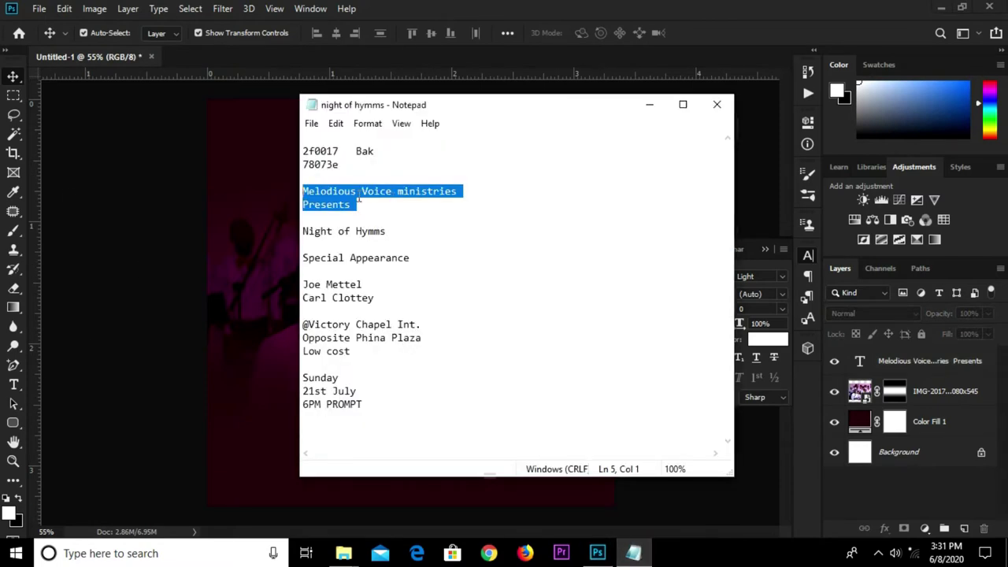
{"action": "left_click", "coordinate": [268, 228]}
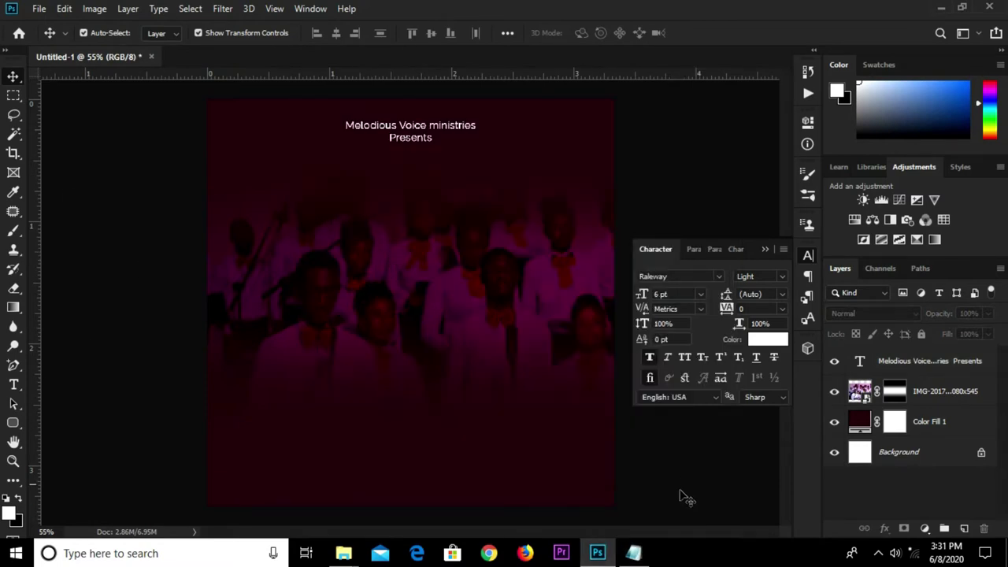
{"action": "left_click", "coordinate": [633, 553]}
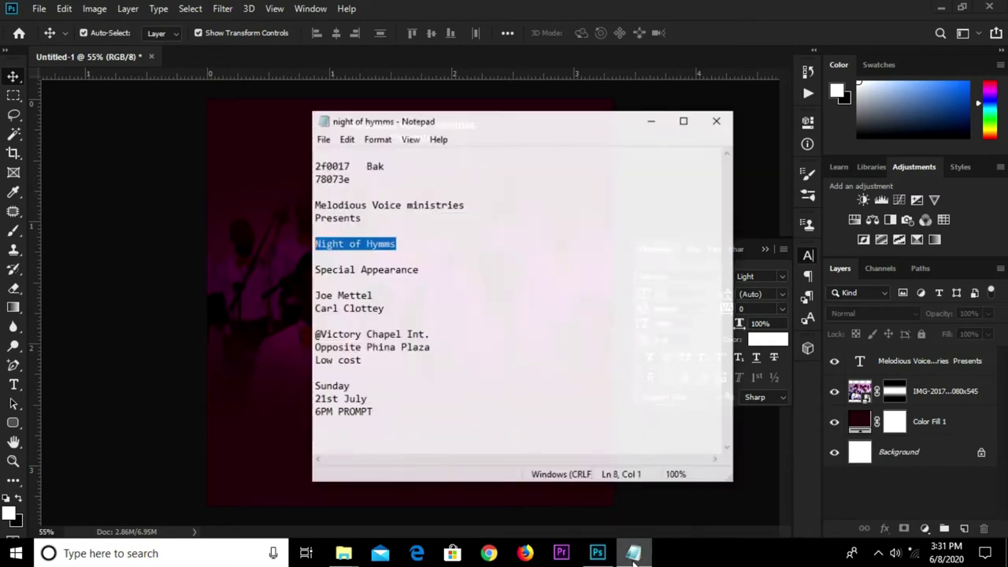
{"action": "right_click", "coordinate": [344, 236]}
{"action": "left_click", "coordinate": [391, 275]}
{"action": "left_click", "coordinate": [226, 265]}
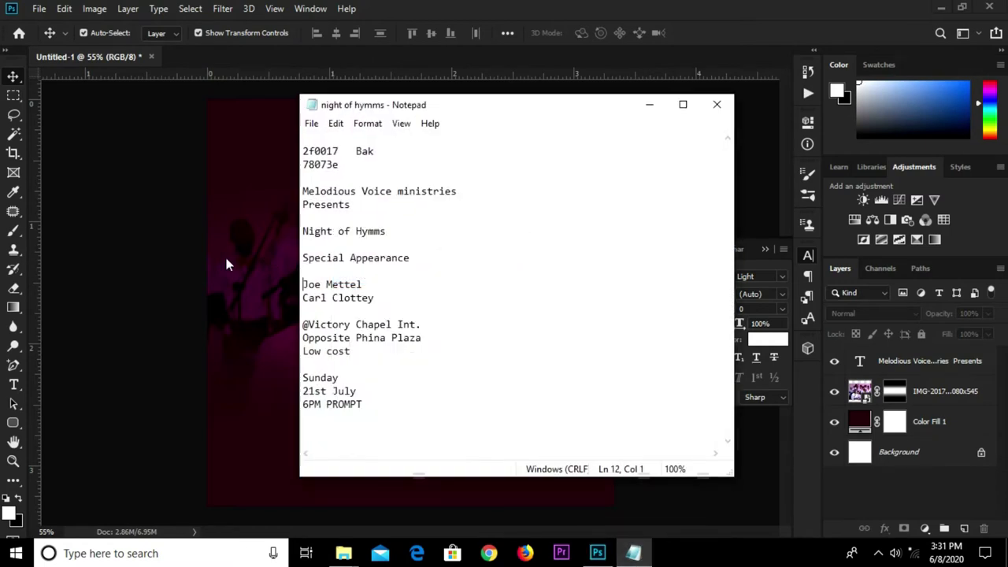
{"action": "left_click", "coordinate": [13, 384]}
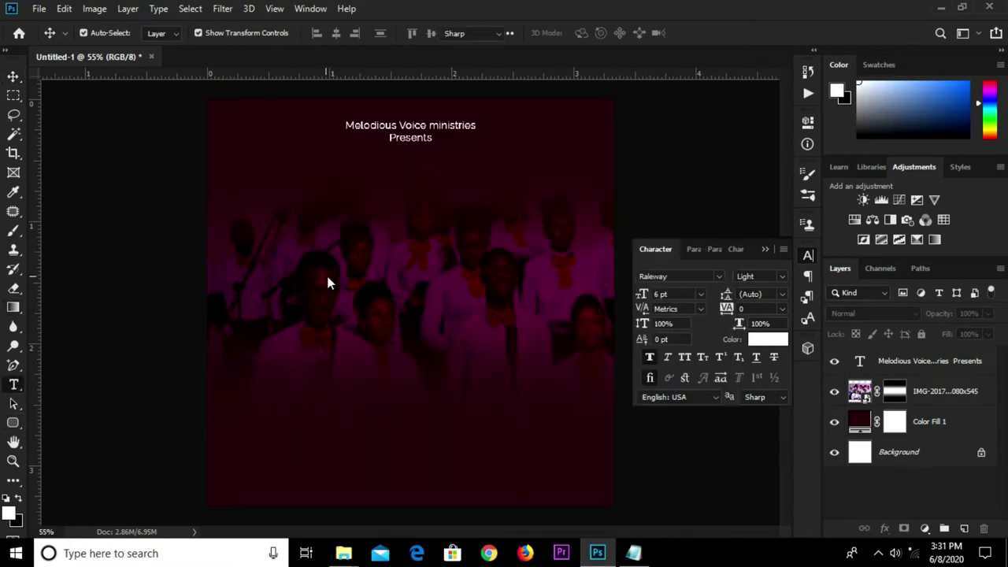
Step: Paste 'Night of Hymms' as a new text layer in the photo's middle at 24 pt
{"action": "left_click", "coordinate": [372, 263]}
{"action": "key", "text": "ctrl+v"}
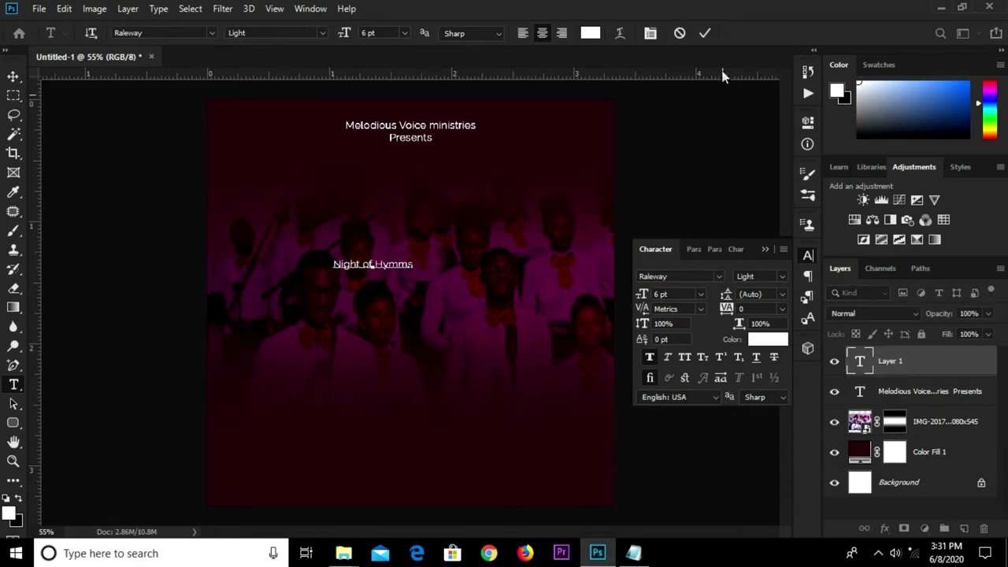
{"action": "left_click", "coordinate": [706, 33]}
{"action": "left_click", "coordinate": [700, 294]}
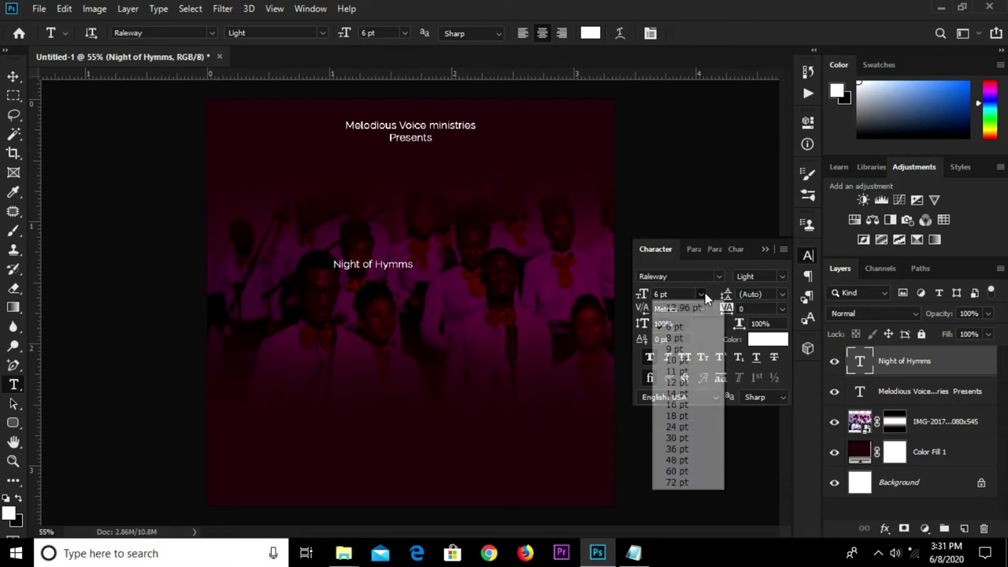
{"action": "left_click", "coordinate": [700, 295]}
{"action": "left_click", "coordinate": [685, 426]}
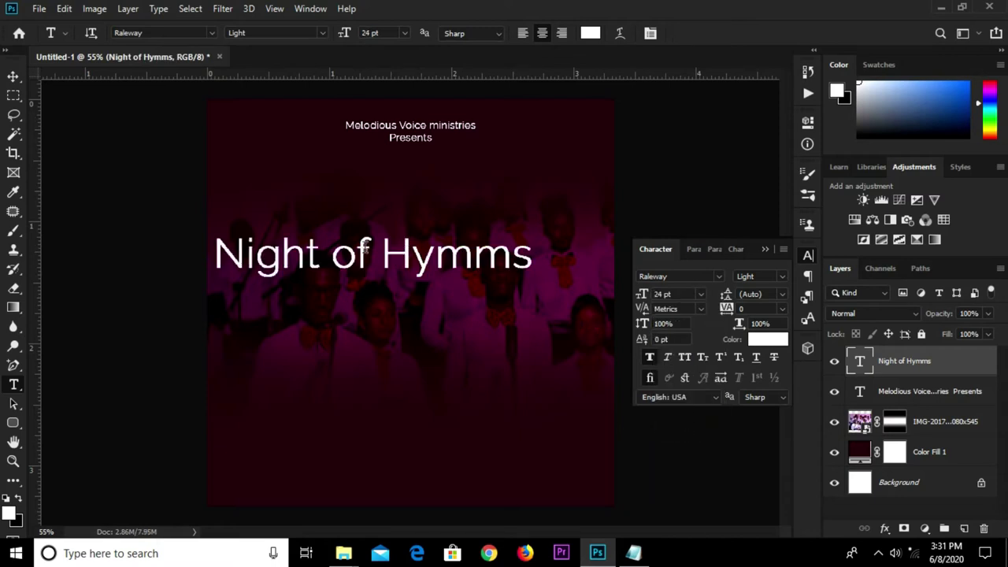
Step: Delete the accidental extra text layer and move the title down and right
{"action": "left_click", "coordinate": [374, 260]}
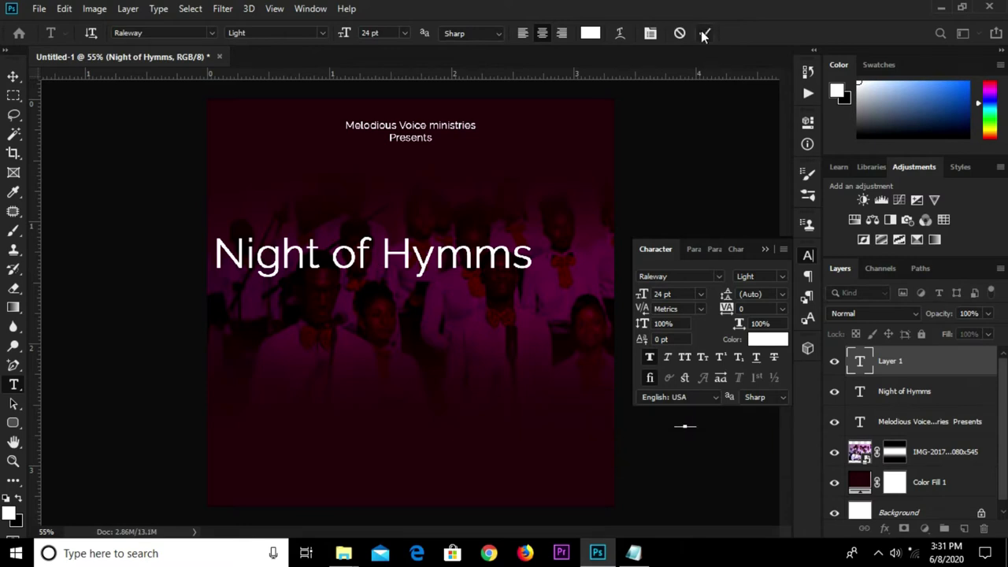
{"action": "type", "text": "v"}
{"action": "left_click", "coordinate": [890, 366]}
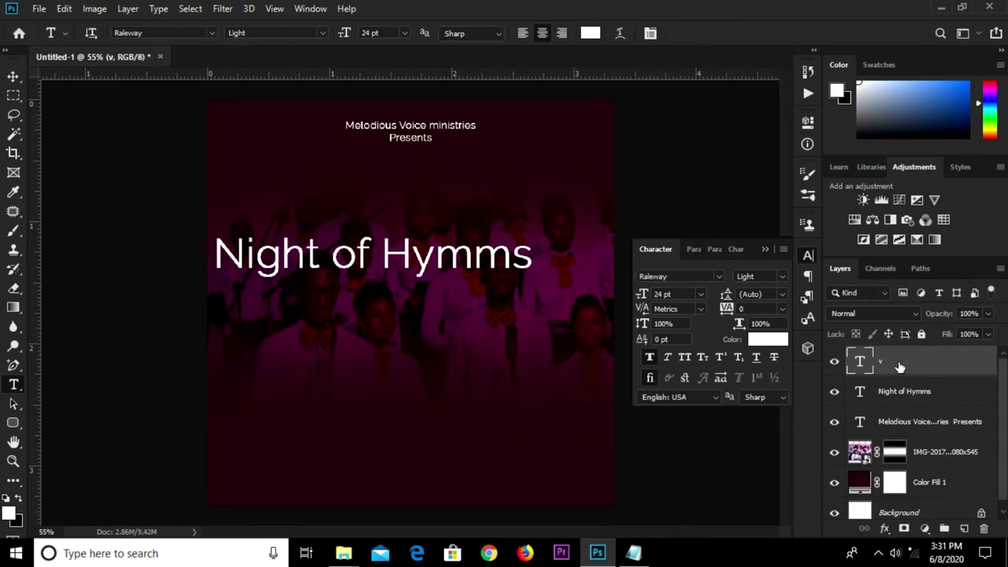
{"action": "key", "text": "Delete"}
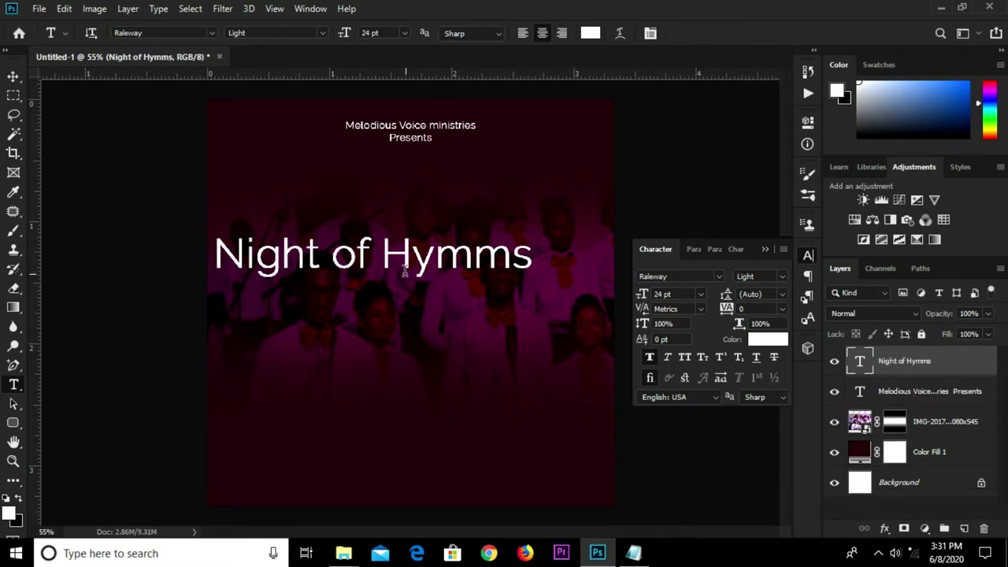
{"action": "key", "text": "v"}
{"action": "left_click_drag", "start_coordinate": [390, 258], "coordinate": [413, 277]}
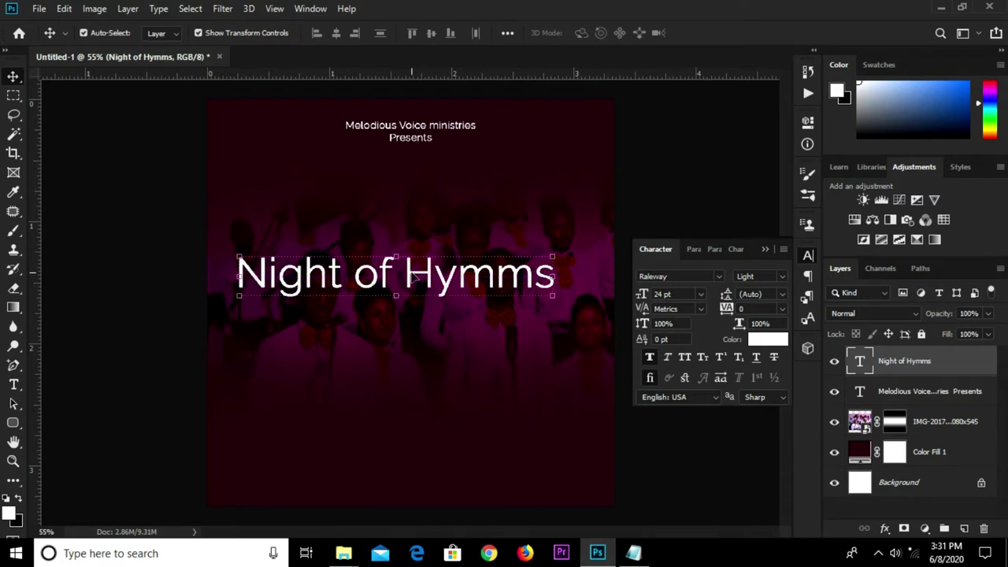
Step: Remove 'Hymms' from the title so it reads 'Night of'
{"action": "key", "text": "t"}
{"action": "left_click_drag", "start_coordinate": [404, 275], "coordinate": [555, 282]}
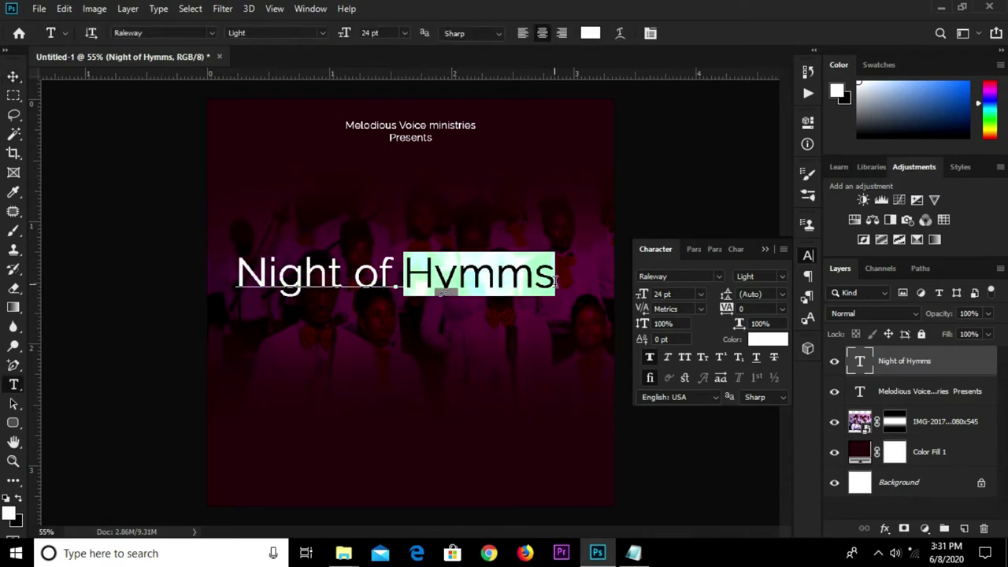
{"action": "key", "text": "Right"}
{"action": "left_click", "coordinate": [705, 34]}
{"action": "left_click", "coordinate": [409, 272]}
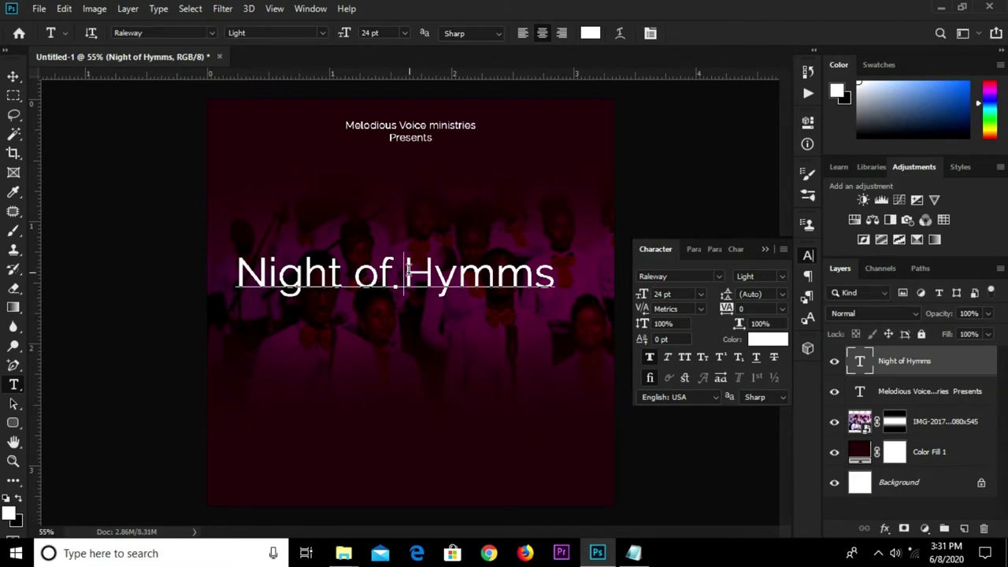
{"action": "left_click_drag", "start_coordinate": [404, 275], "coordinate": [563, 290]}
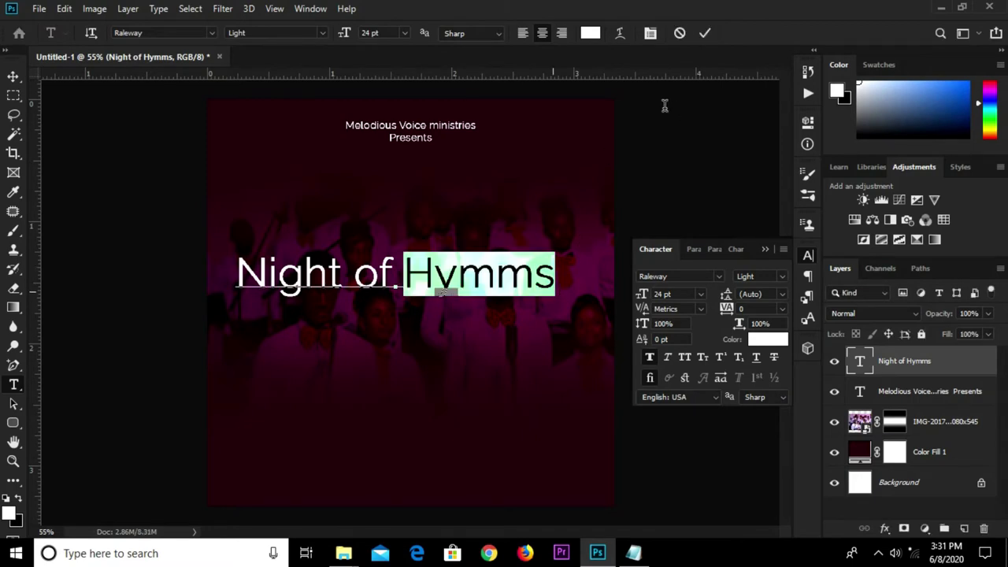
{"action": "key", "text": "BackSpace"}
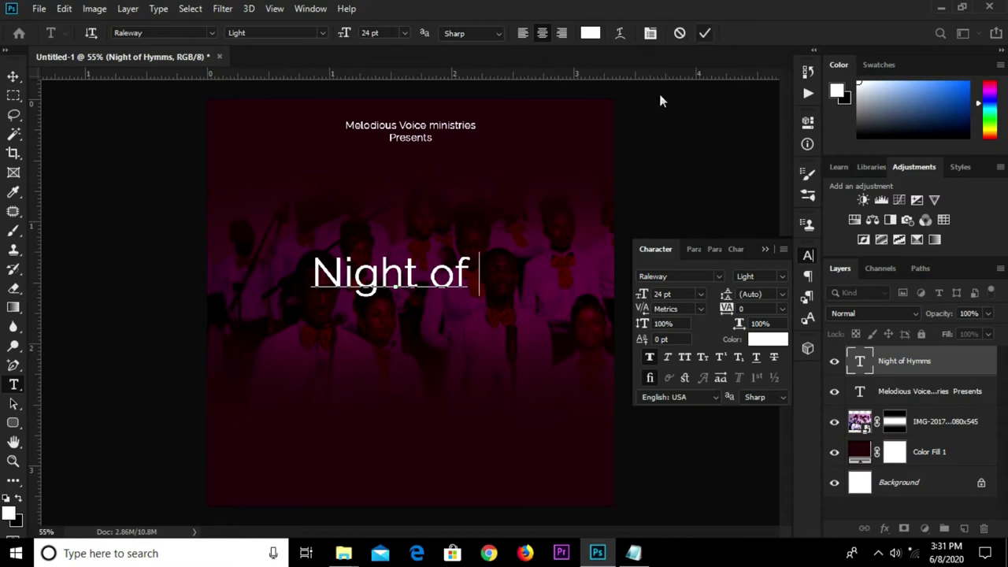
Step: Paste 'Hymms' as its own text layer lower on the flyer
{"action": "key", "text": "ctrl+Return"}
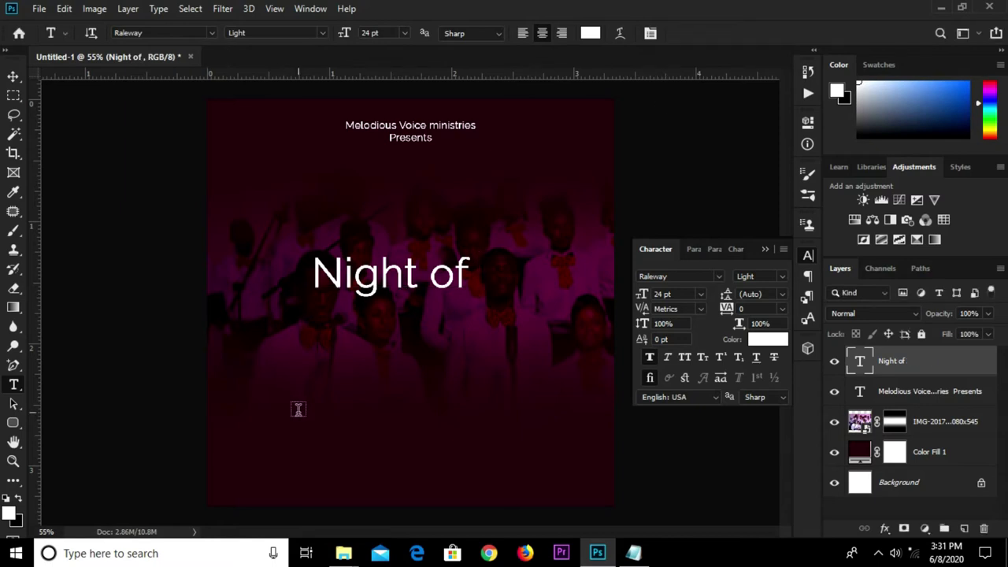
{"action": "left_click", "coordinate": [298, 408]}
{"action": "key", "text": "ctrl+v"}
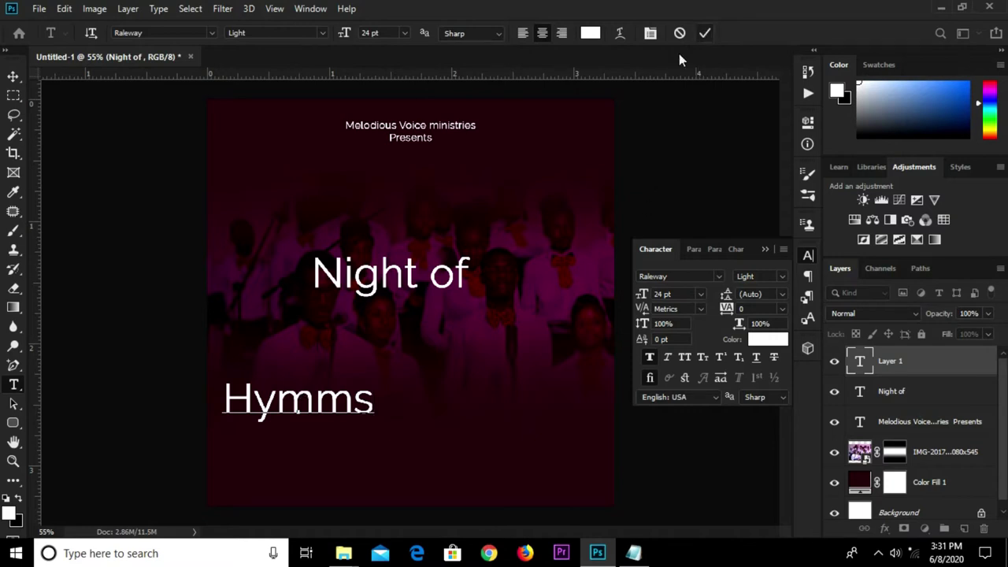
{"action": "key", "text": "ctrl+Return"}
{"action": "key", "text": "v"}
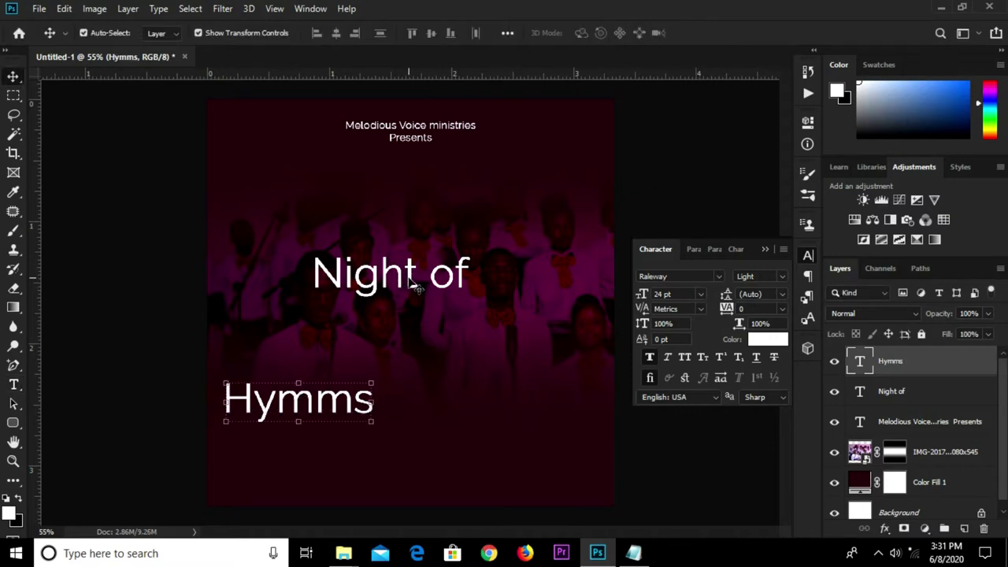
Step: Delete 'of' from the title layer so it reads just 'Night'
{"action": "left_click", "coordinate": [439, 285]}
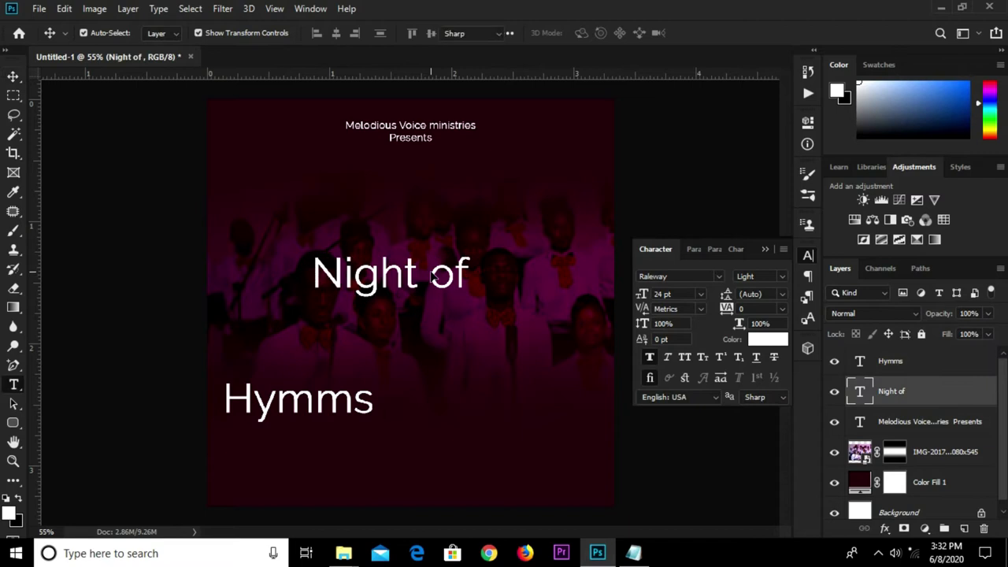
{"action": "key", "text": "t"}
{"action": "left_click_drag", "start_coordinate": [430, 275], "coordinate": [469, 272]}
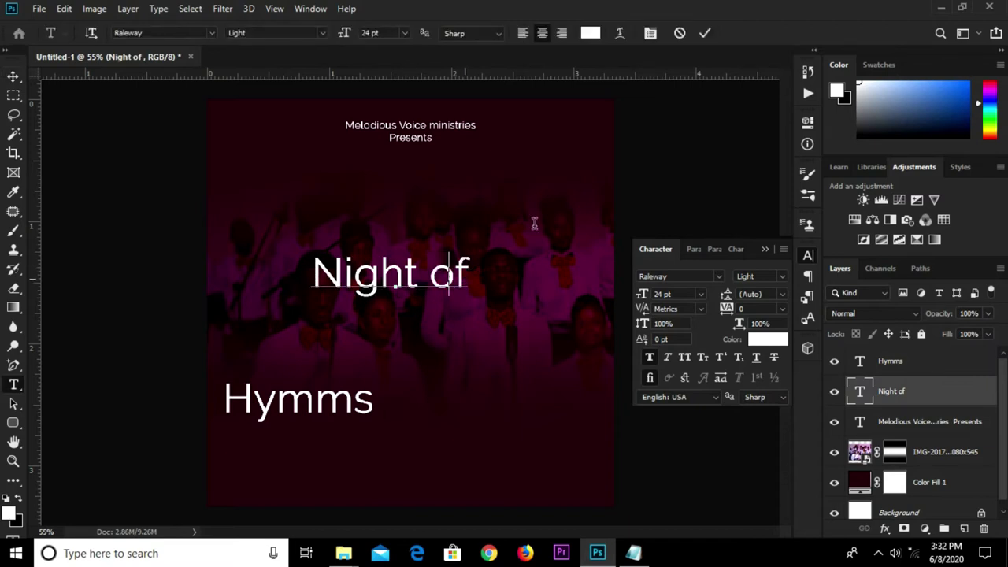
{"action": "key", "text": "BackSpace"}
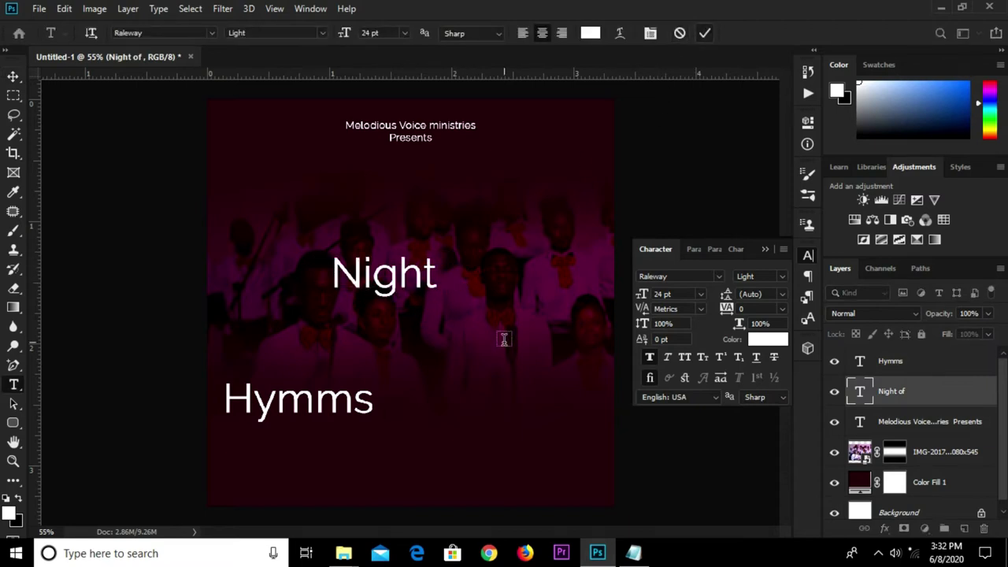
Step: Type 'of' as a separate text layer between Night and Hymms
{"action": "left_click", "coordinate": [505, 339]}
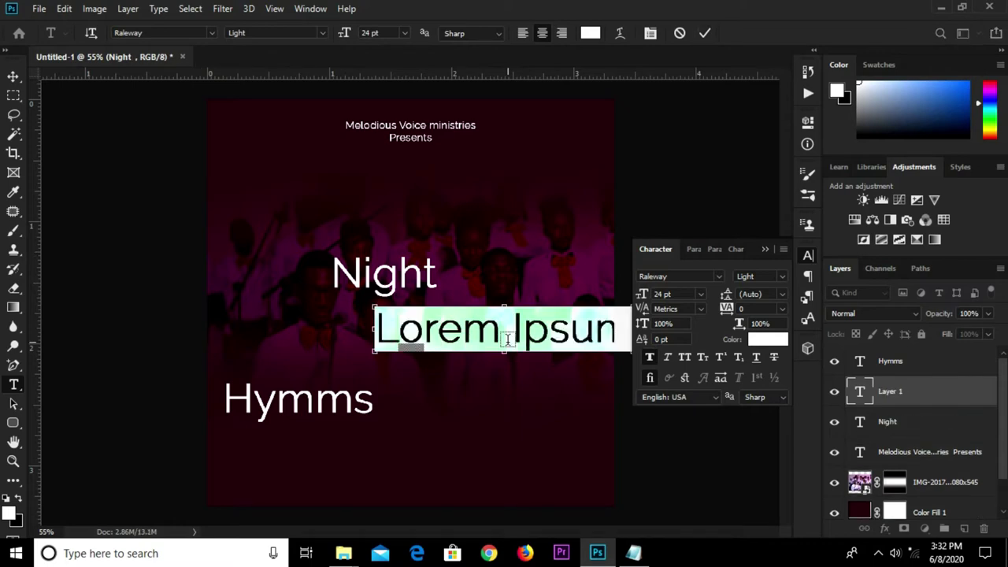
{"action": "type", "text": "of"}
{"action": "left_click", "coordinate": [706, 34]}
{"action": "key", "text": "v"}
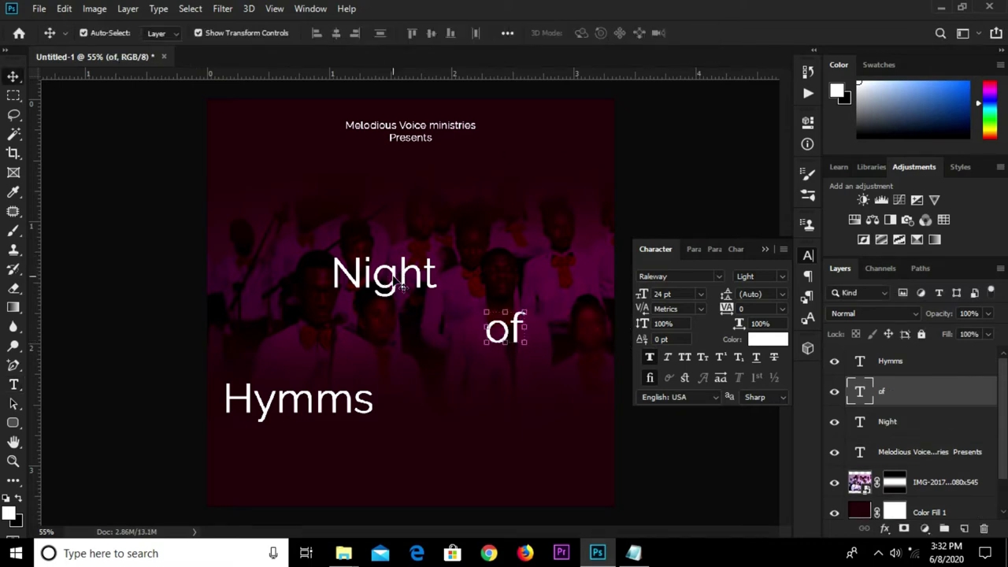
{"action": "left_click", "coordinate": [400, 286]}
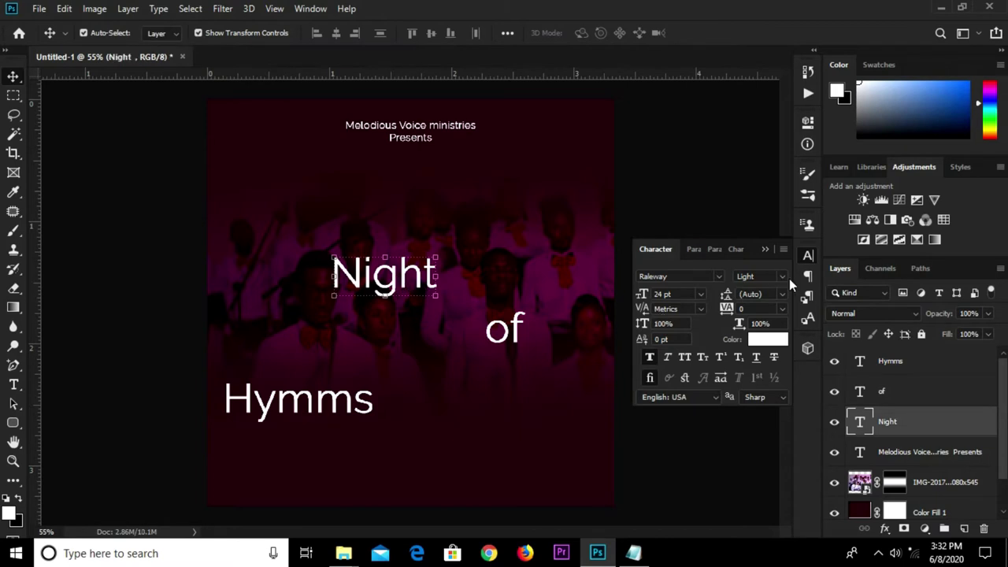
{"action": "left_click", "coordinate": [780, 276]}
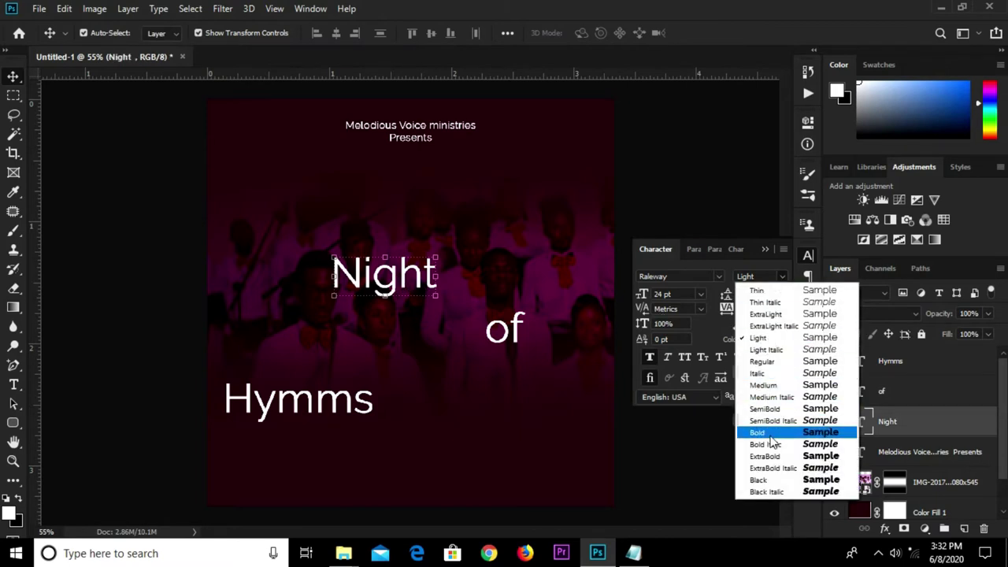
Step: Make Night Raleway Black at 35 pt, centred horizontally just below Presents
{"action": "left_click", "coordinate": [765, 480]}
{"action": "left_click_drag", "start_coordinate": [389, 276], "coordinate": [385, 275]}
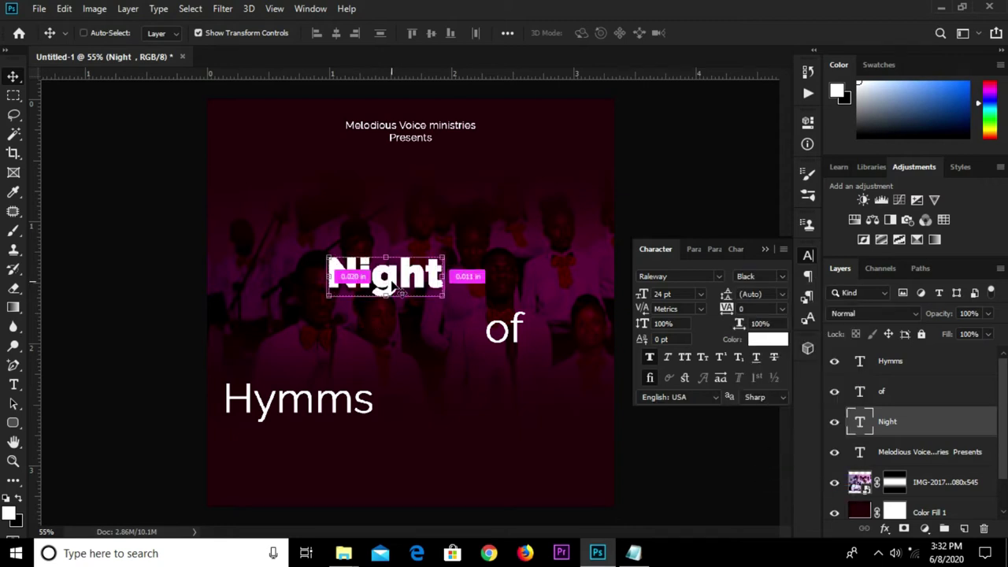
{"action": "key", "text": "ctrl+a"}
{"action": "left_click", "coordinate": [337, 35]}
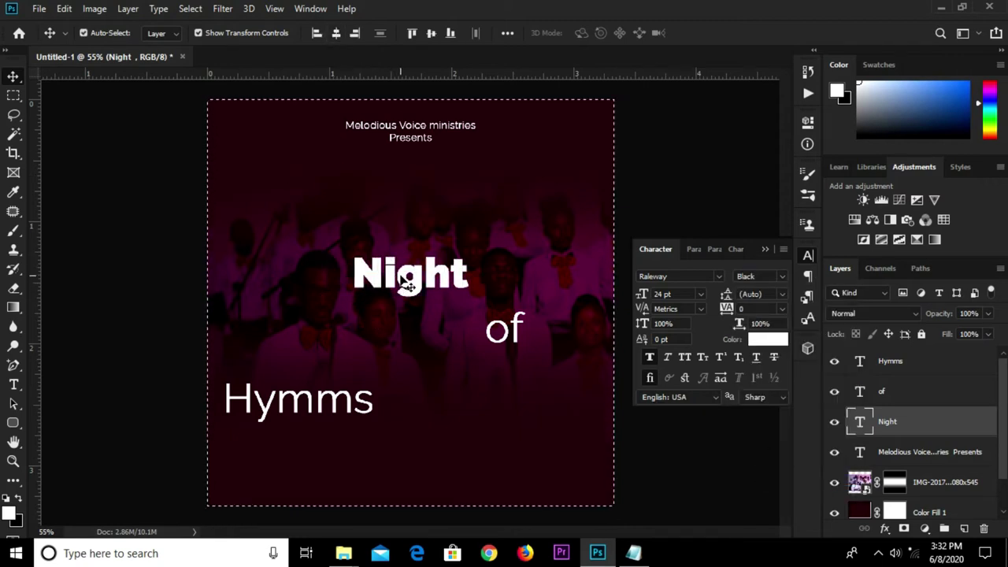
{"action": "key", "text": "ctrl+d"}
{"action": "left_click_drag", "start_coordinate": [425, 281], "coordinate": [420, 204]}
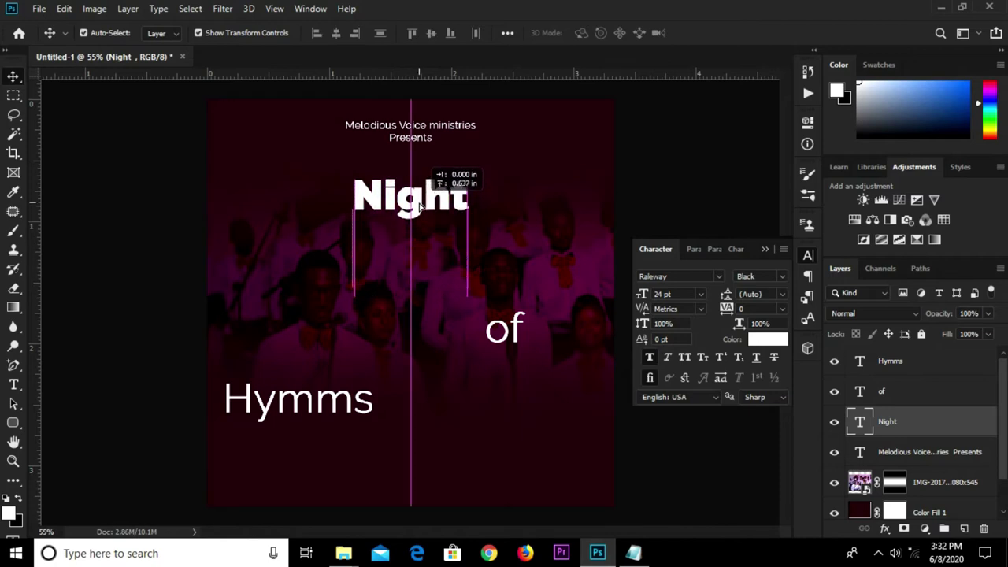
{"action": "left_click", "coordinate": [674, 294]}
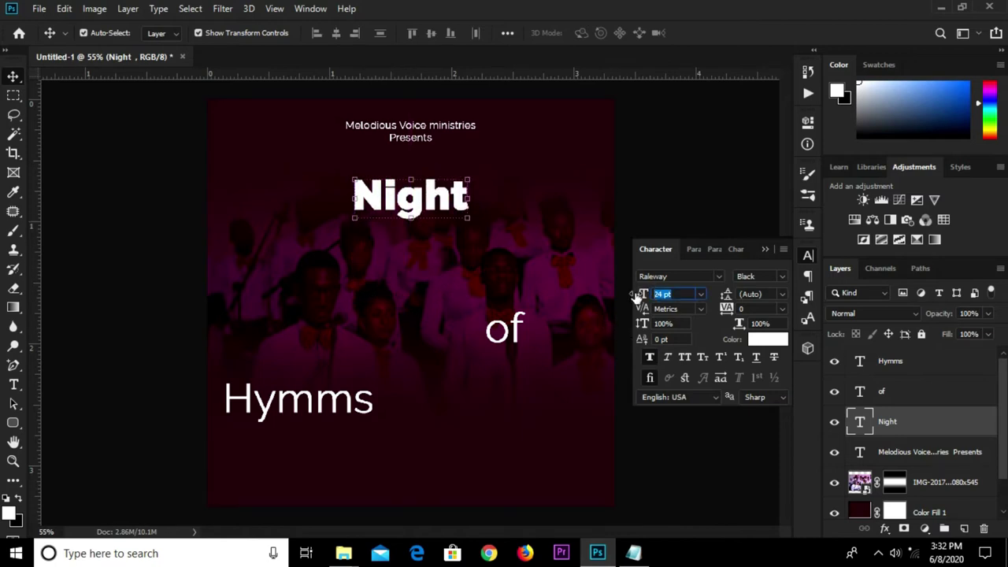
{"action": "type", "text": "35"}
{"action": "key", "text": "Return"}
{"action": "left_click_drag", "start_coordinate": [423, 197], "coordinate": [423, 210]}
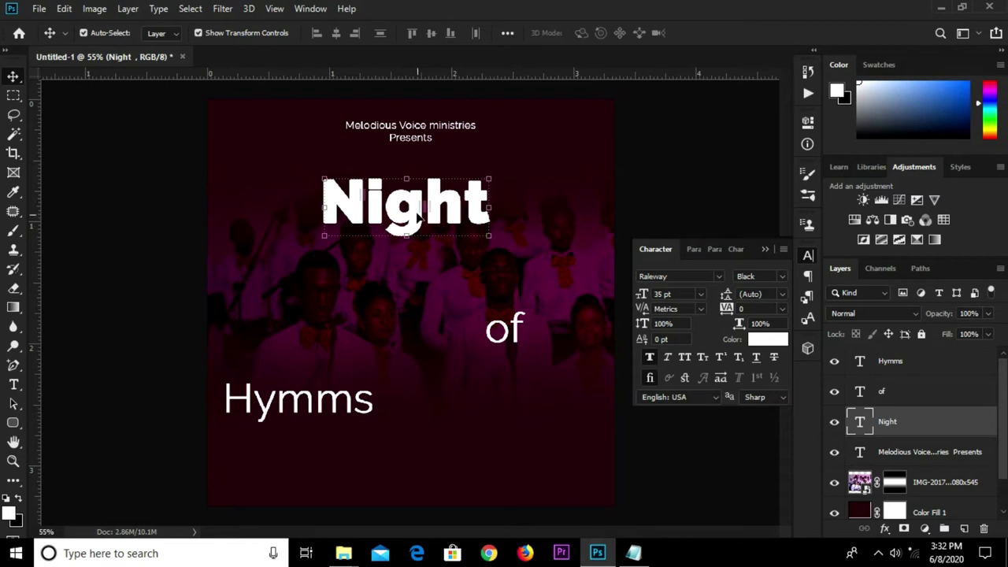
Step: Restyle Hymms in Brittany Signature at 29 pt
{"action": "left_click", "coordinate": [319, 411]}
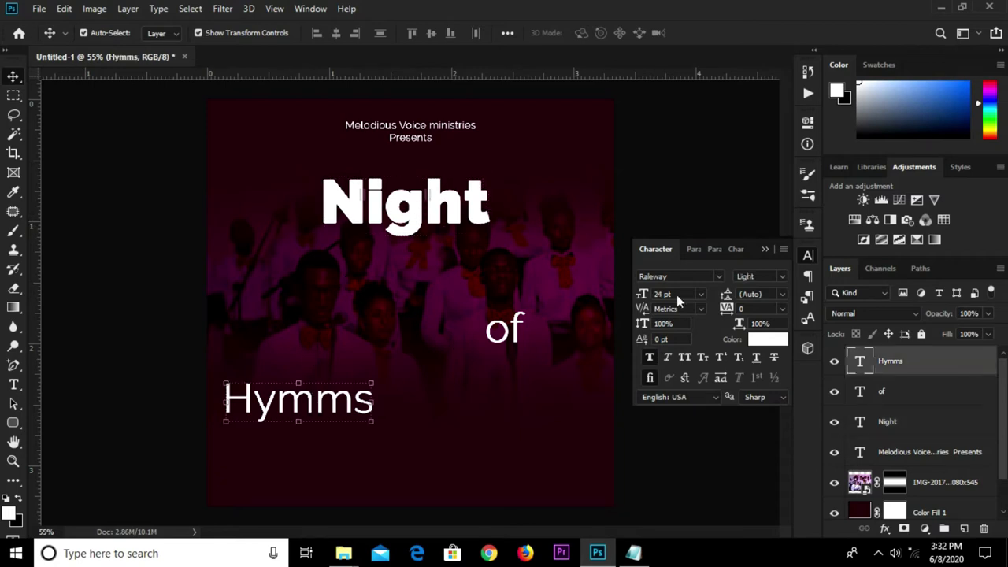
{"action": "left_click", "coordinate": [717, 274]}
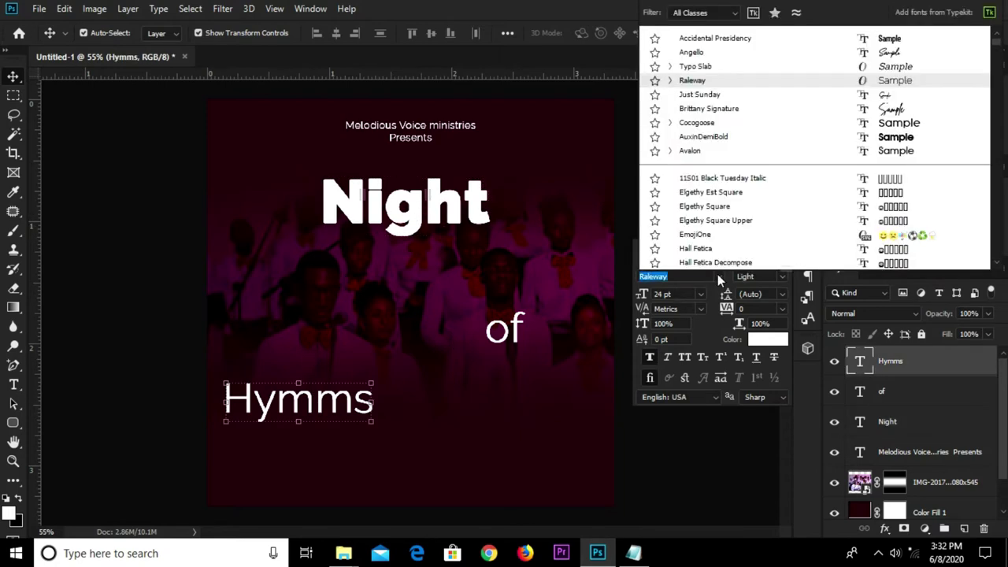
{"action": "left_click", "coordinate": [715, 110]}
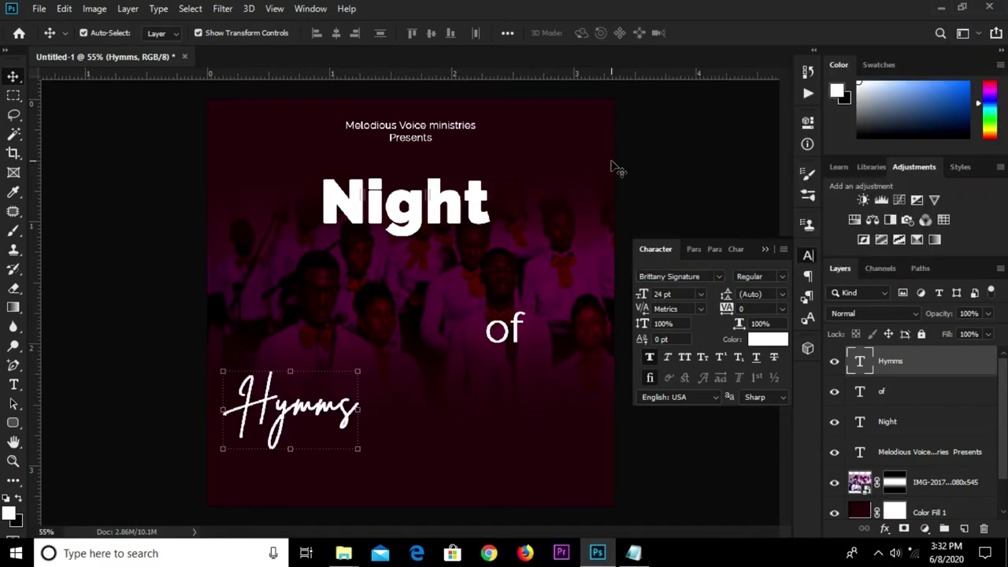
{"action": "left_click", "coordinate": [680, 295]}
{"action": "type", "text": "2"}
{"action": "key", "text": "Return"}
{"action": "left_click", "coordinate": [175, 290]}
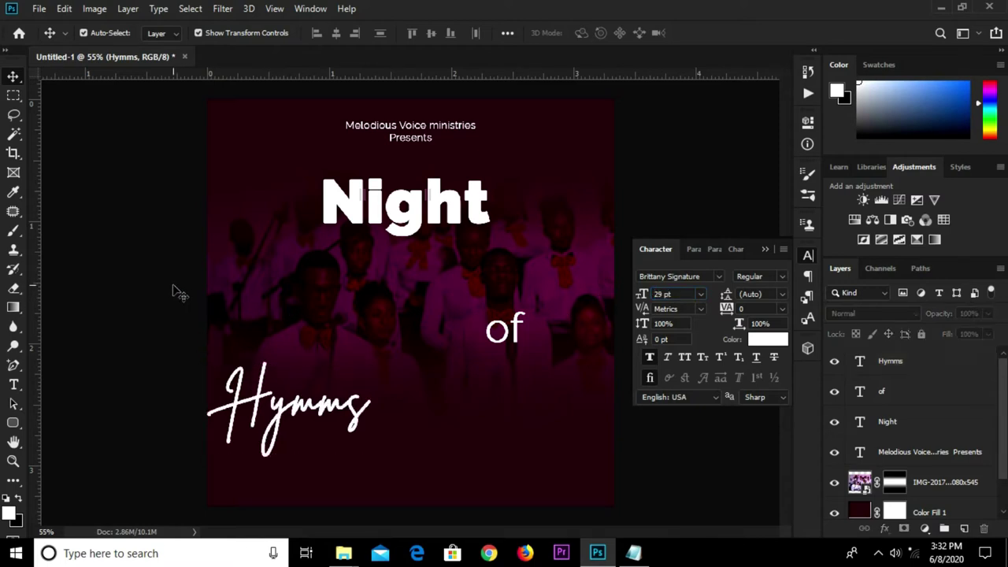
{"action": "left_click", "coordinate": [413, 211]}
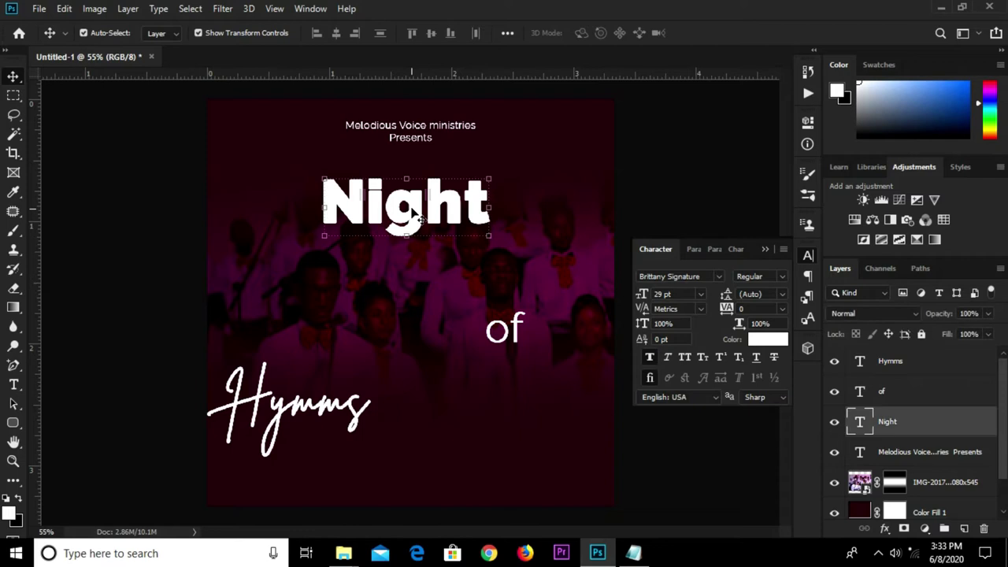
Step: Convert the Night title to a smart object and apply Add Noise at 16%
{"action": "right_click", "coordinate": [898, 419]}
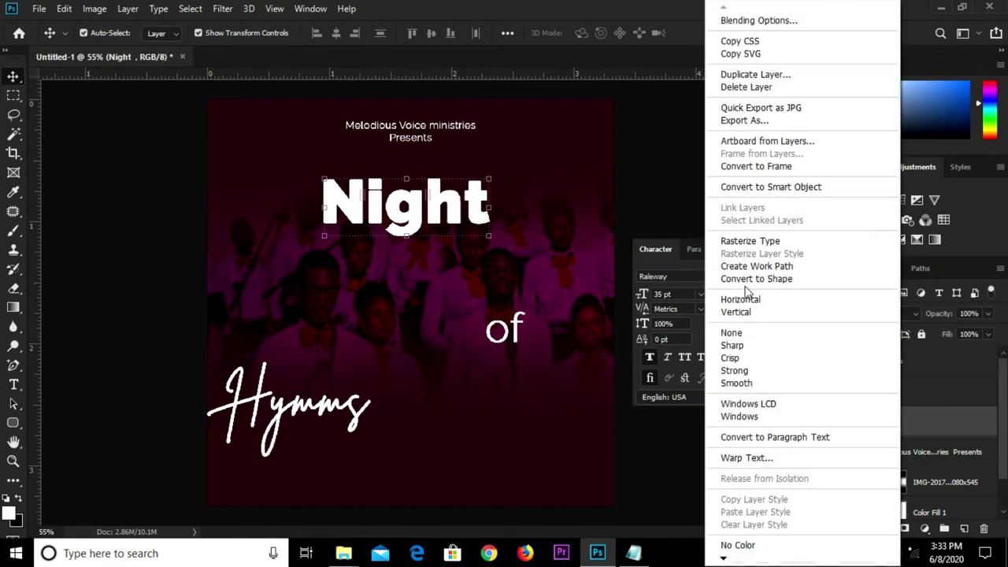
{"action": "left_click", "coordinate": [740, 186]}
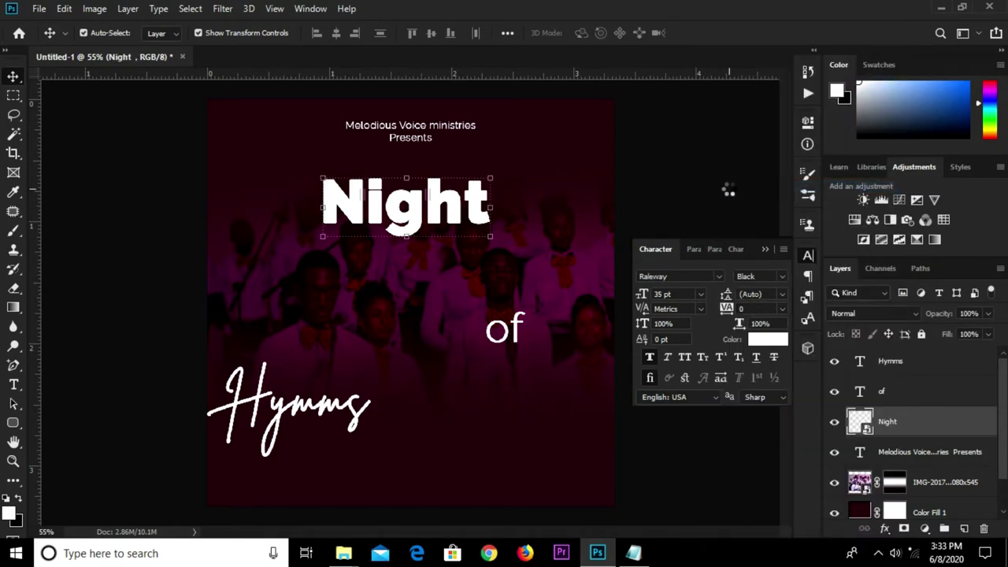
{"action": "left_click", "coordinate": [222, 9]}
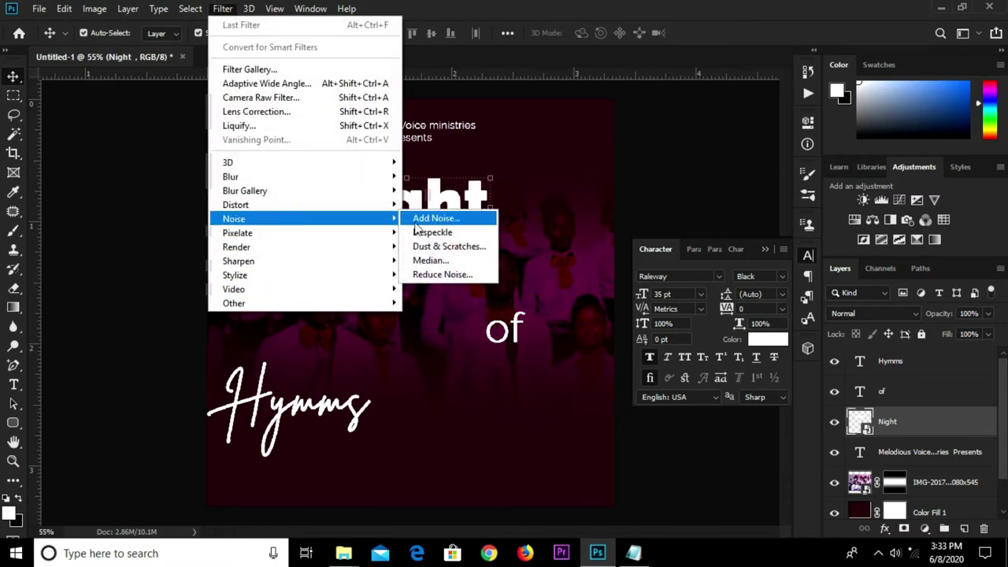
{"action": "mouse_move", "coordinate": [234, 219]}
{"action": "left_click", "coordinate": [426, 219]}
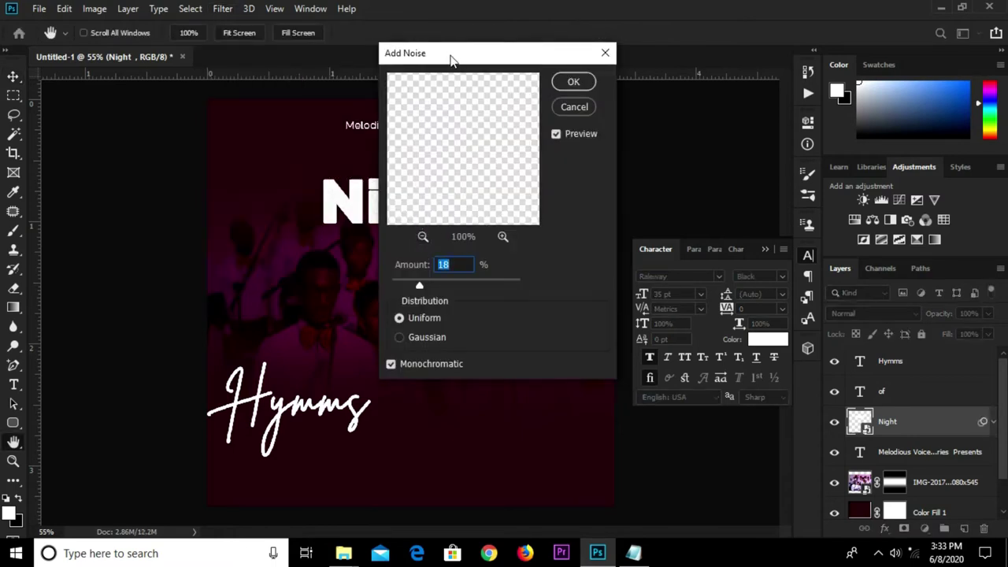
{"action": "left_click_drag", "start_coordinate": [451, 61], "coordinate": [528, 63]}
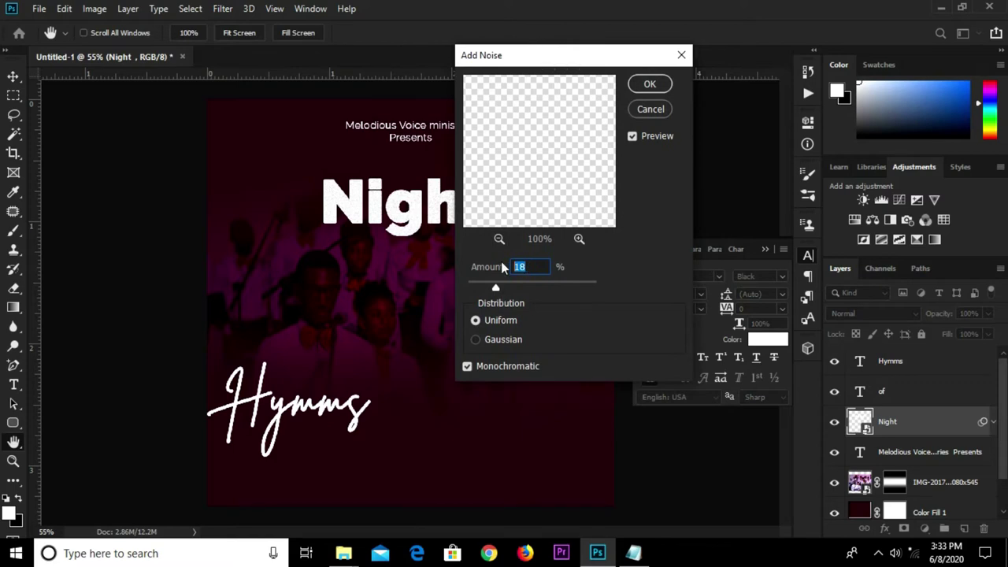
{"action": "type", "text": "16"}
{"action": "left_click", "coordinate": [650, 85]}
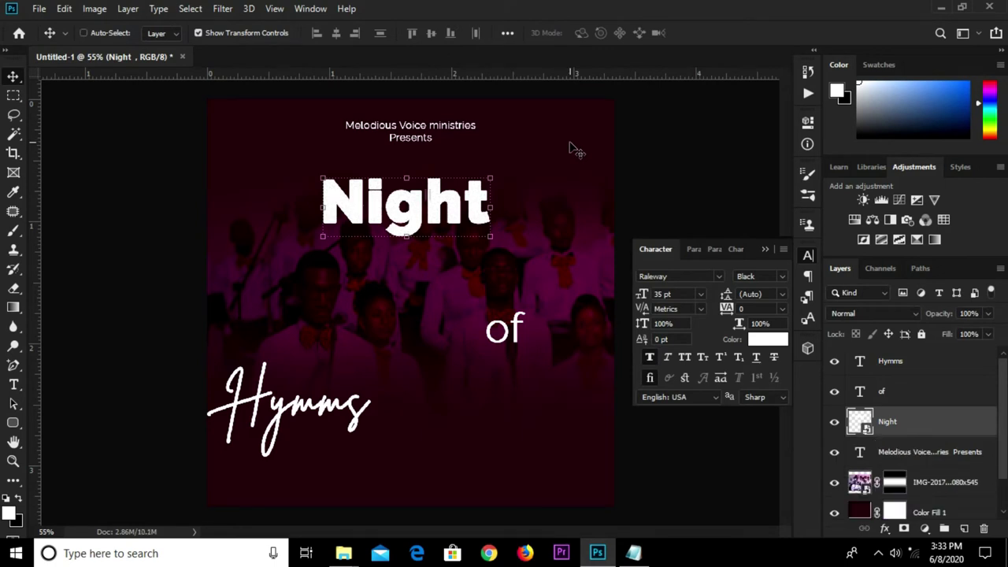
Step: Set the Night text colour to #c3ac2e and convert the layer to a smart object
{"action": "left_click", "coordinate": [404, 222]}
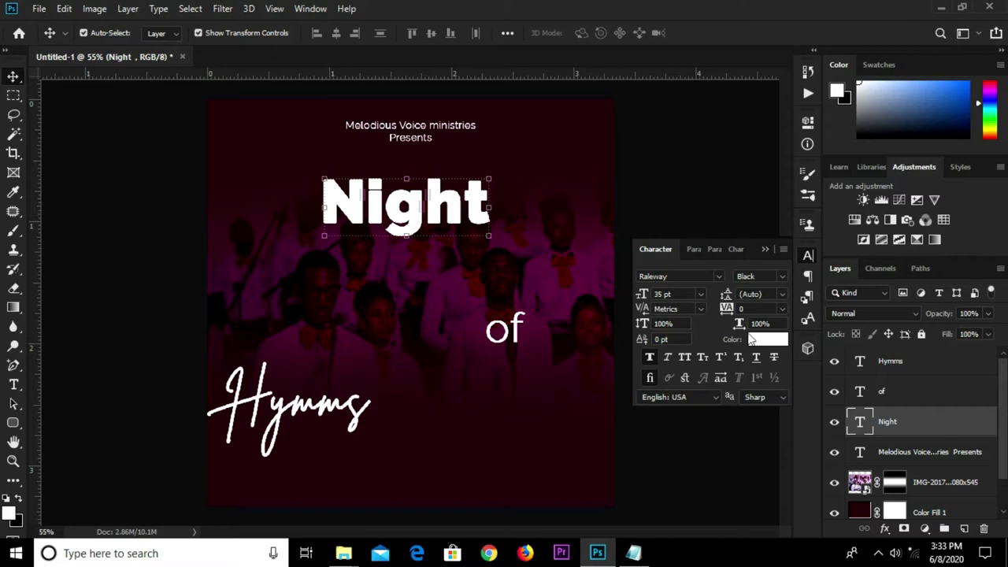
{"action": "left_click", "coordinate": [763, 341]}
{"action": "type", "text": "c3a"}
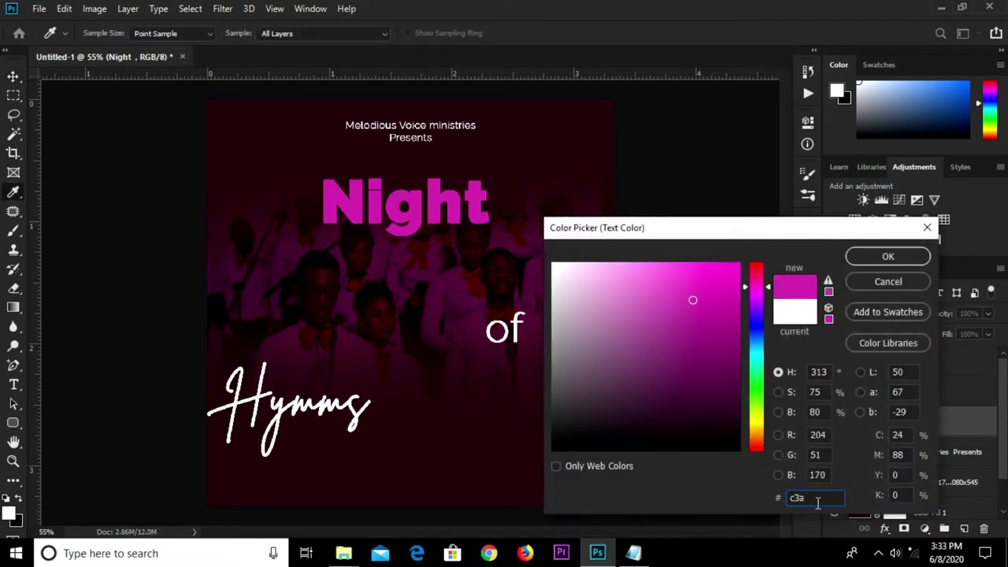
{"action": "type", "text": "c2e"}
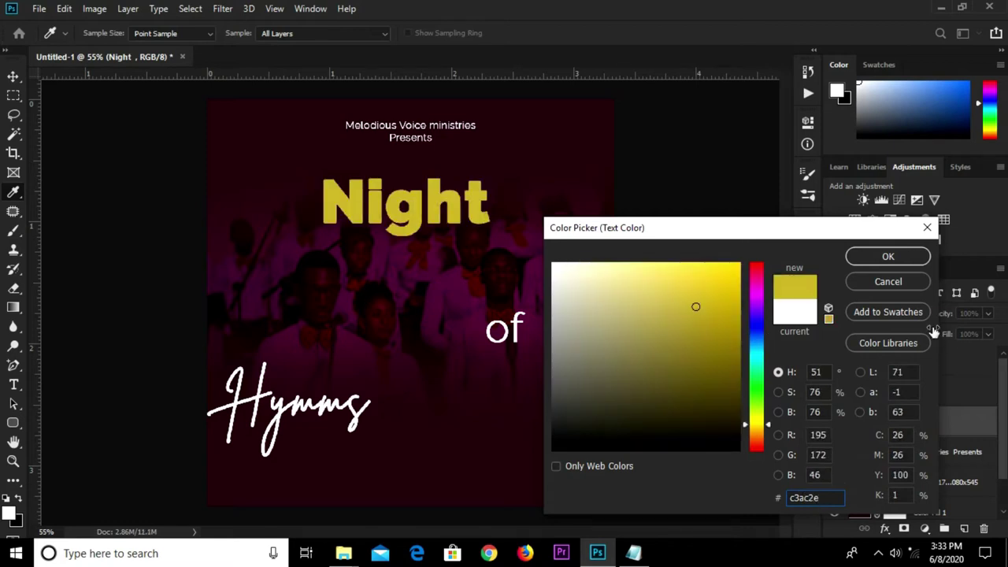
{"action": "left_click", "coordinate": [864, 260]}
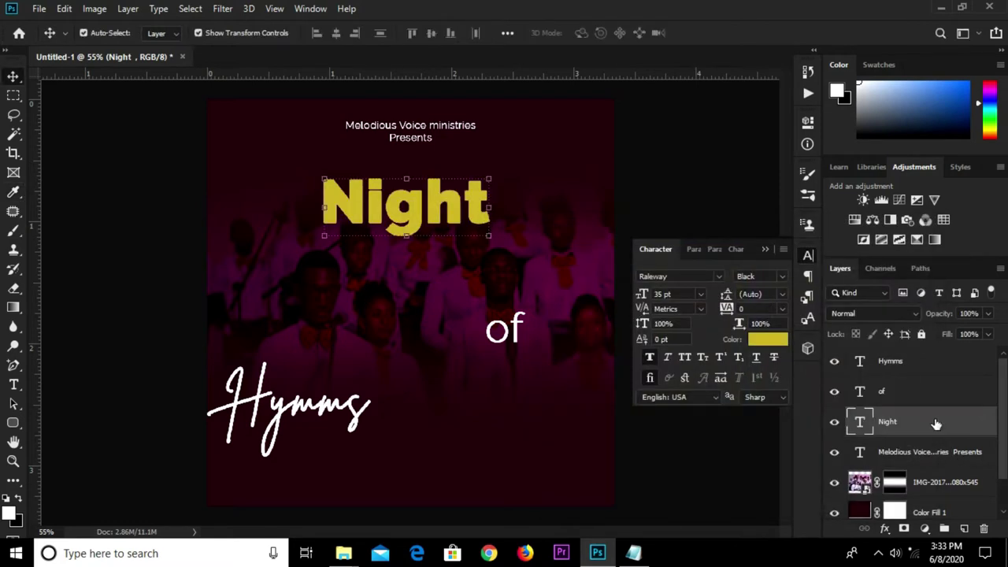
{"action": "right_click", "coordinate": [934, 422]}
{"action": "left_click", "coordinate": [795, 186]}
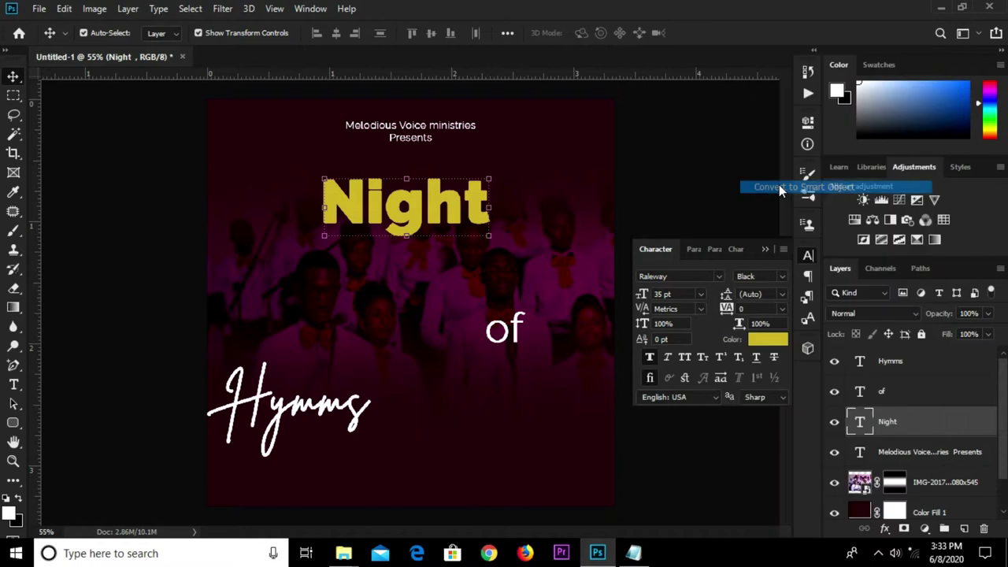
Step: Add a 15% Add Noise smart filter to the gold Night title
{"action": "left_click", "coordinate": [222, 9]}
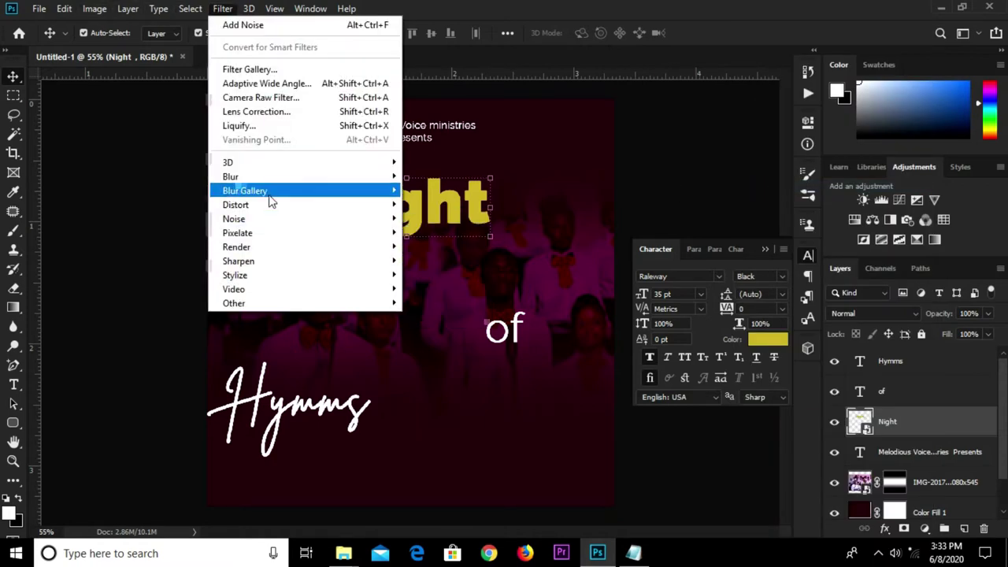
{"action": "left_click", "coordinate": [430, 218]}
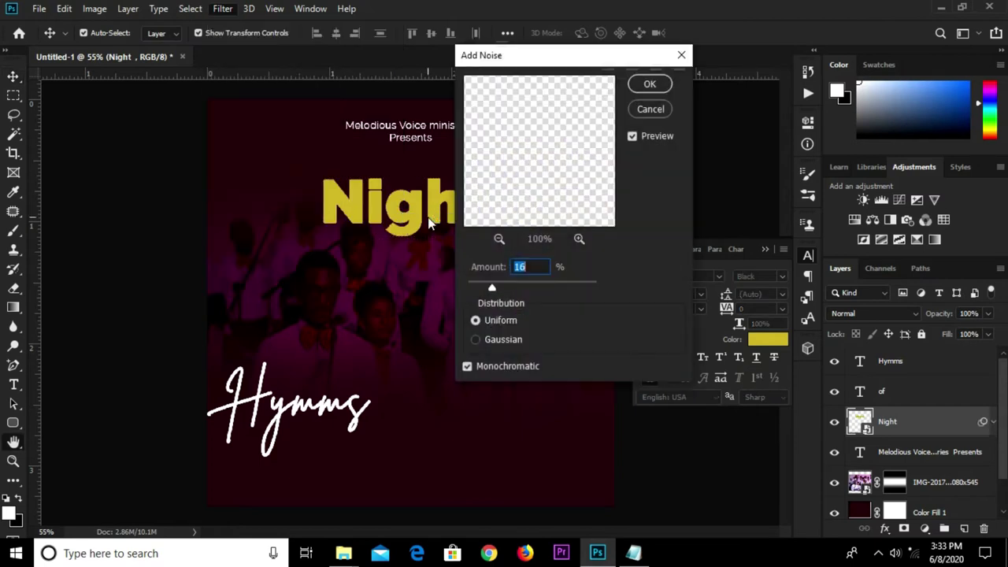
{"action": "type", "text": "15"}
{"action": "left_click", "coordinate": [647, 85]}
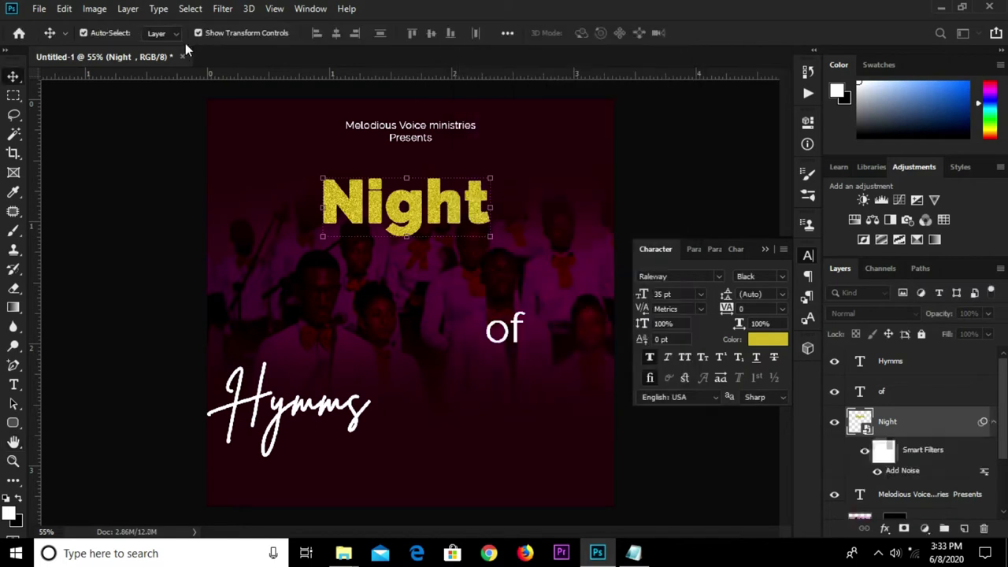
Step: Apply Crystallize with cell size 9 to Night, undo it, then reapply it
{"action": "left_click", "coordinate": [225, 10]}
{"action": "mouse_move", "coordinate": [237, 233]}
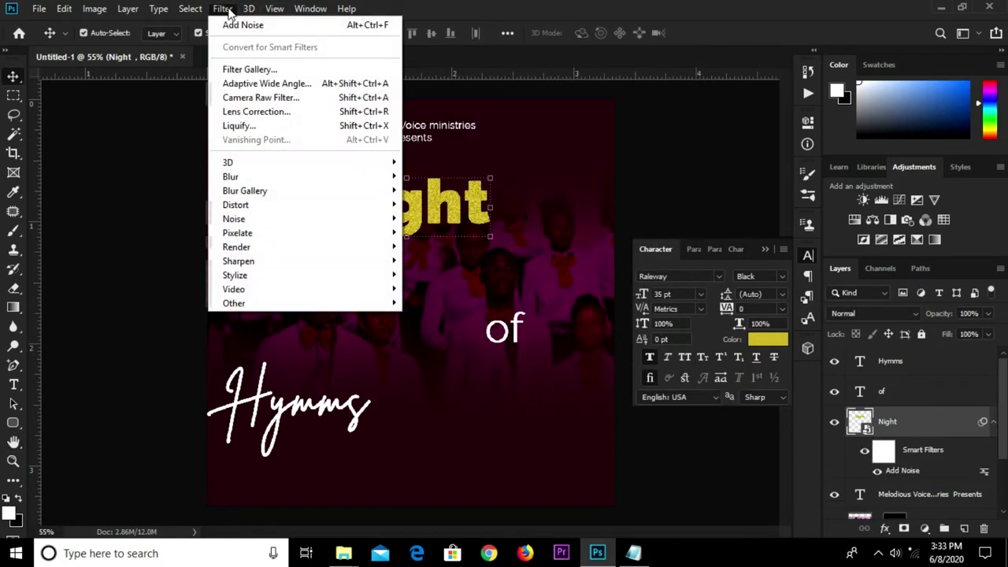
{"action": "left_click", "coordinate": [440, 247]}
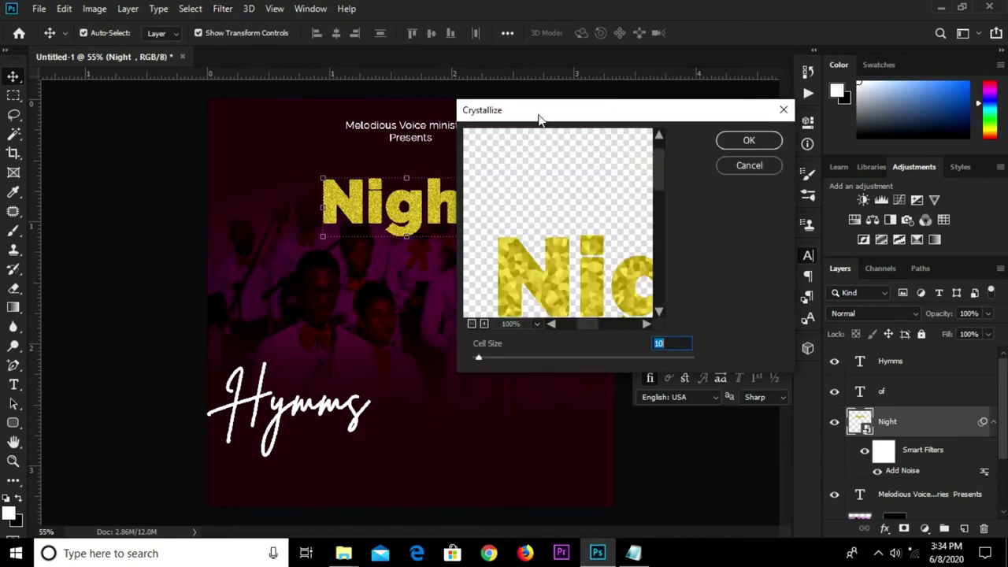
{"action": "left_click_drag", "start_coordinate": [540, 118], "coordinate": [572, 113]}
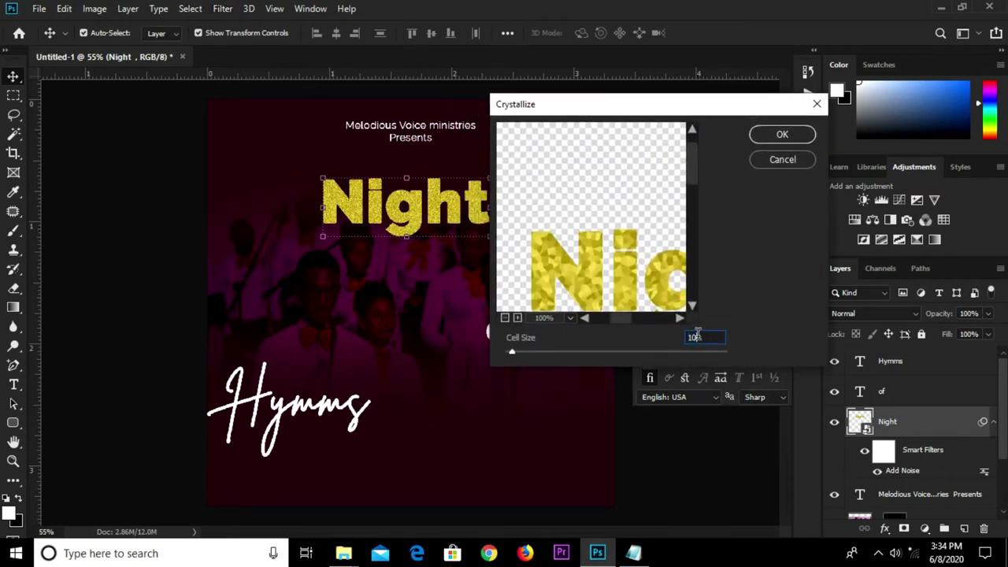
{"action": "type", "text": "9"}
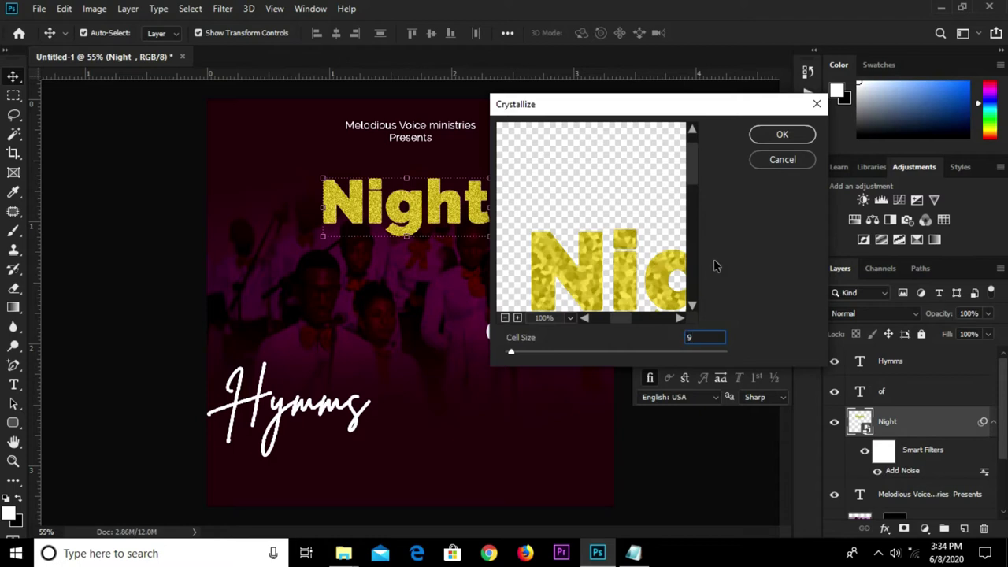
{"action": "left_click", "coordinate": [764, 134]}
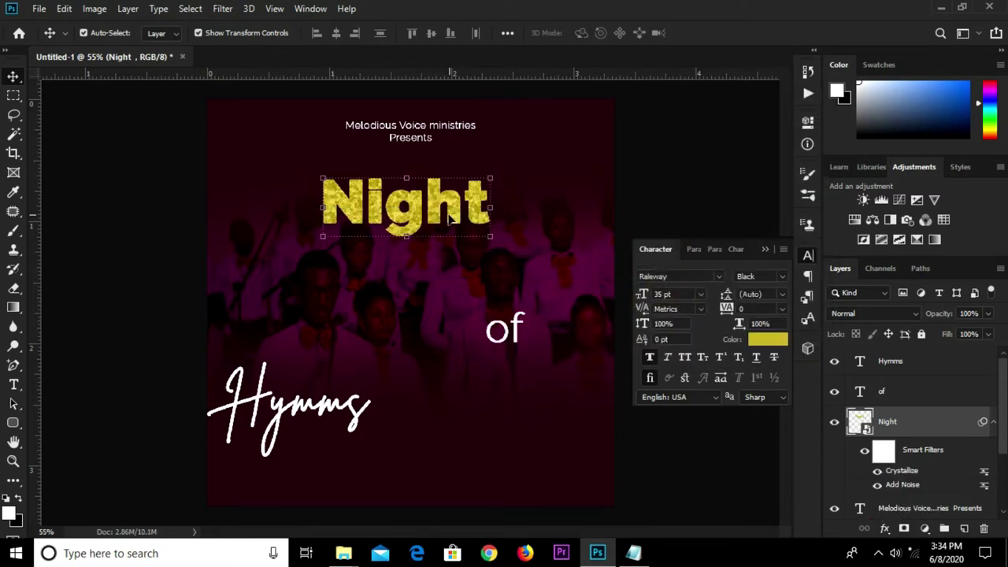
{"action": "key", "text": "ctrl+z"}
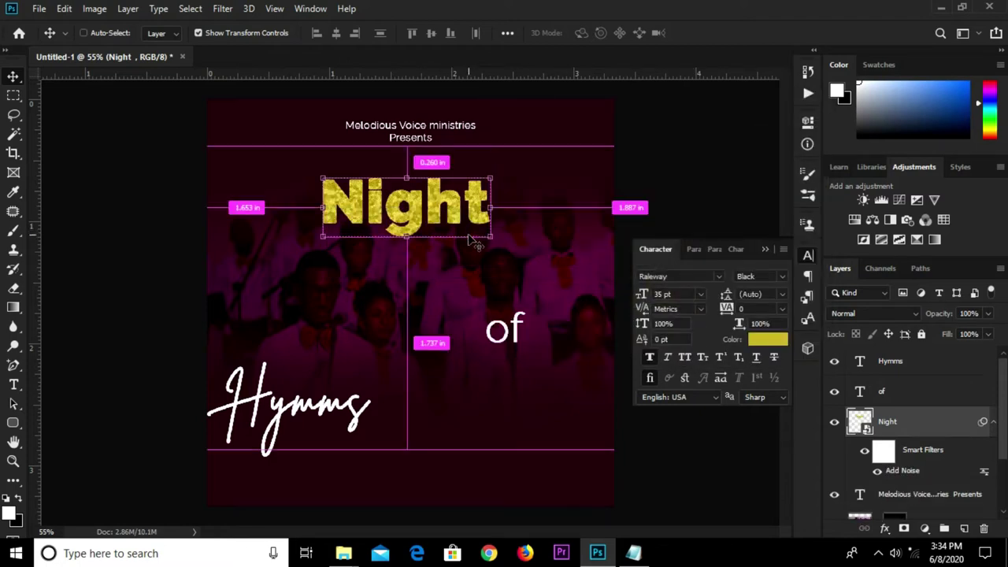
{"action": "left_click", "coordinate": [222, 9]}
{"action": "mouse_move", "coordinate": [237, 233]}
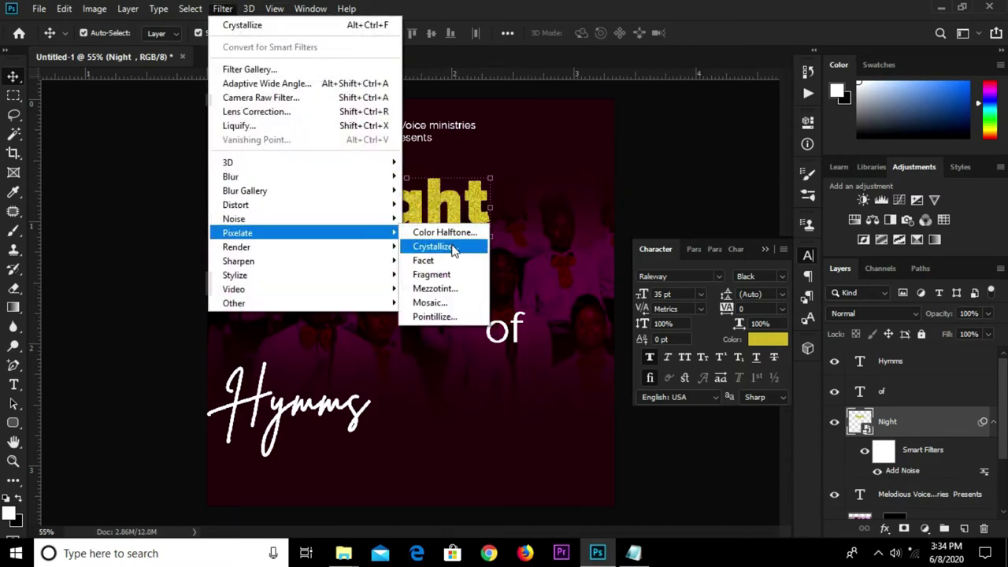
{"action": "left_click", "coordinate": [456, 247]}
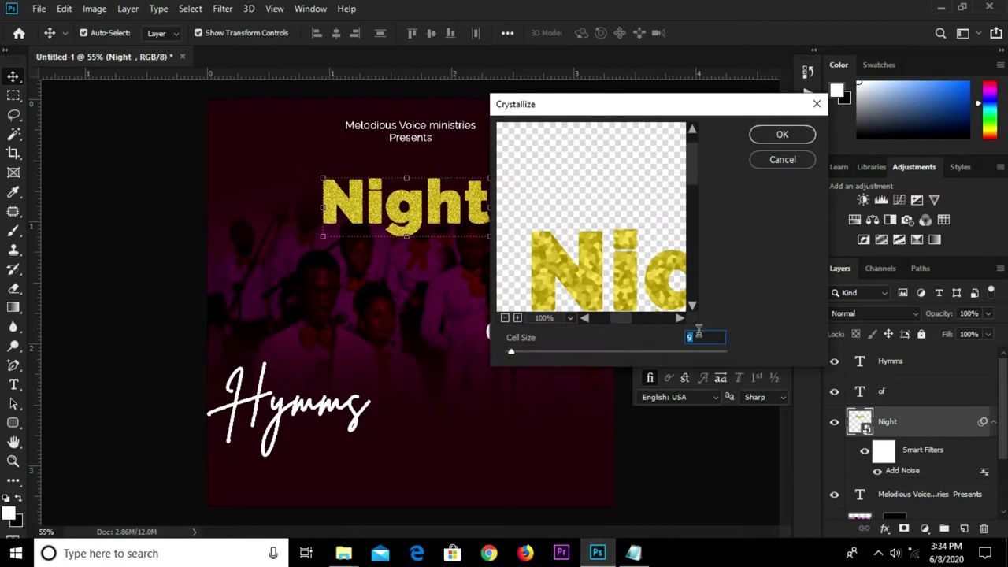
{"action": "left_click", "coordinate": [759, 134]}
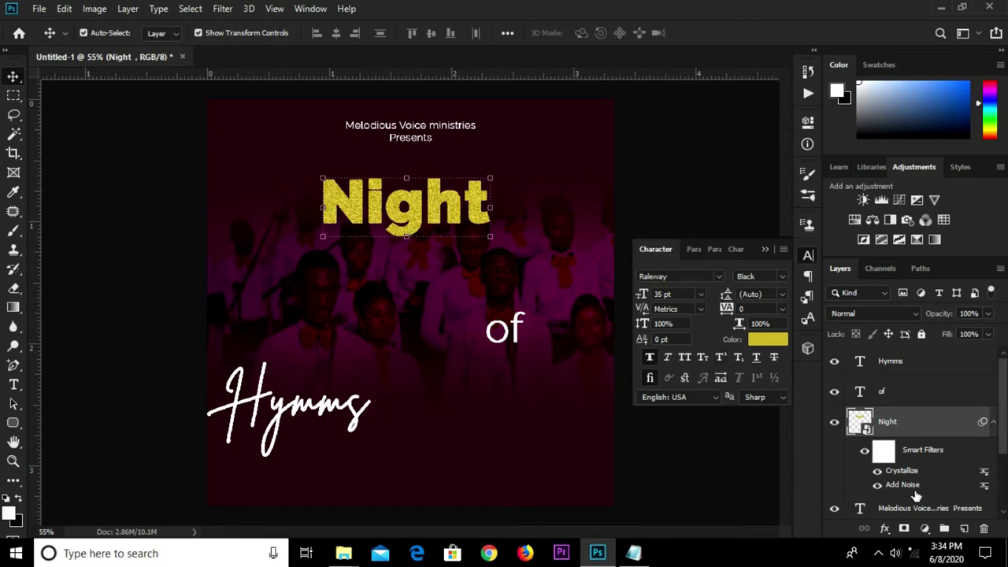
{"action": "left_click", "coordinate": [923, 529]}
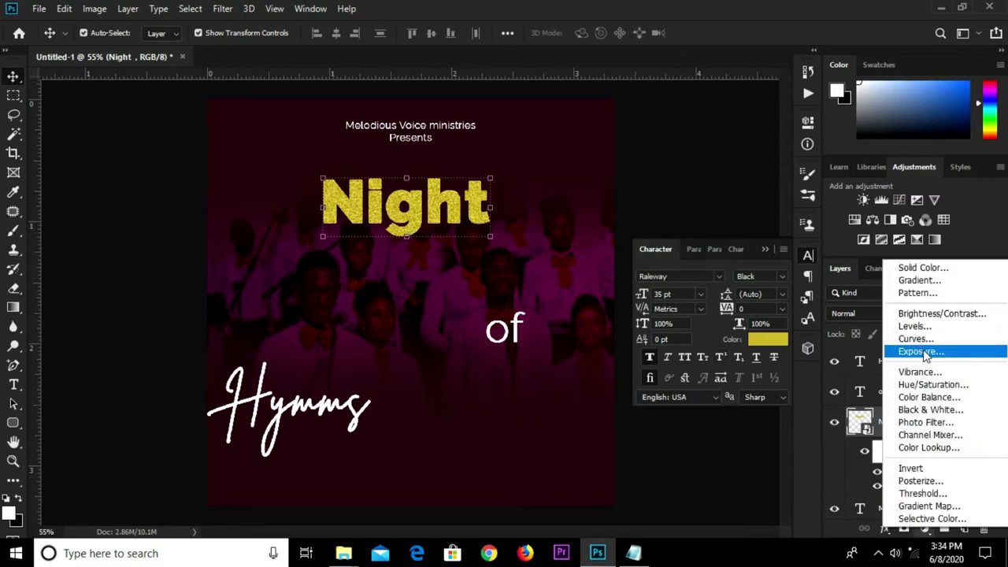
Step: Add a Brightness/Contrast adjustment layer with brightness 79, plus an extra mask
{"action": "left_click", "coordinate": [927, 317]}
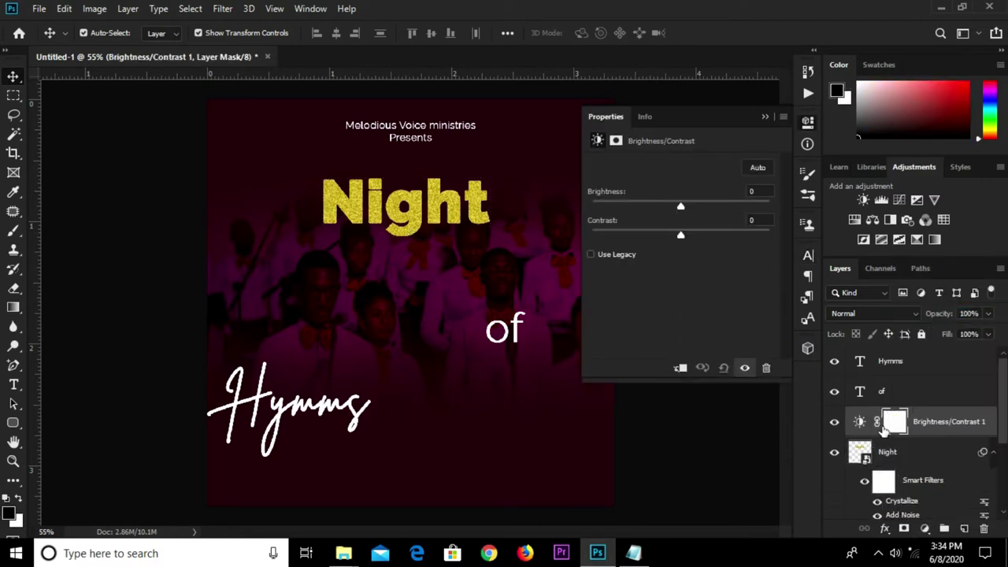
{"action": "left_click_drag", "start_coordinate": [682, 211], "coordinate": [728, 213]}
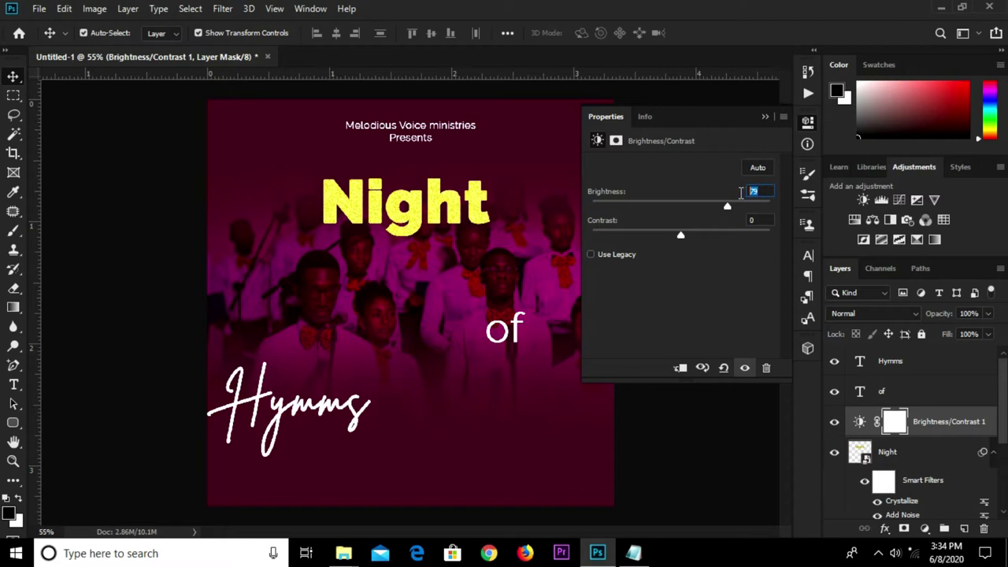
{"action": "left_click", "coordinate": [765, 118]}
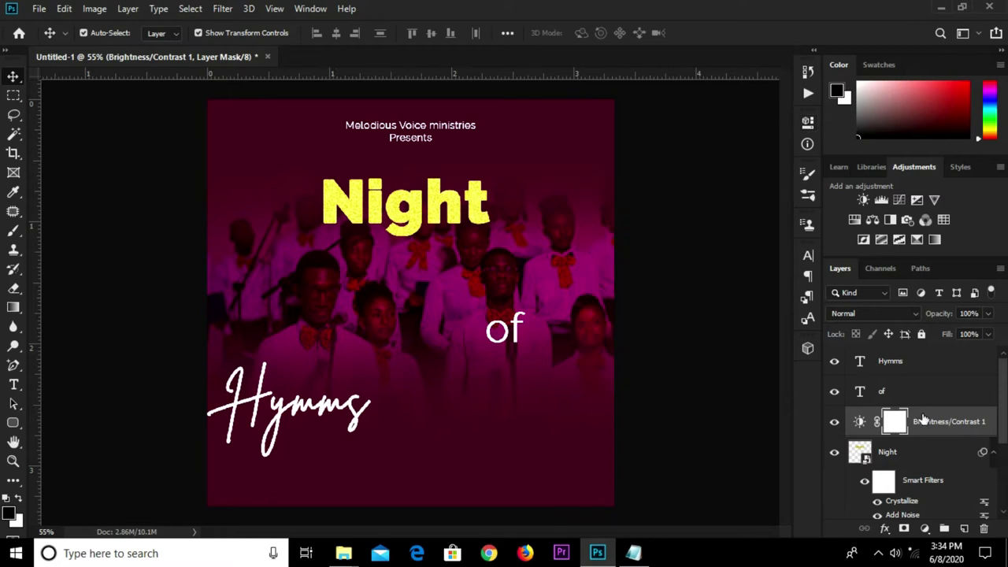
{"action": "left_click", "coordinate": [904, 529]}
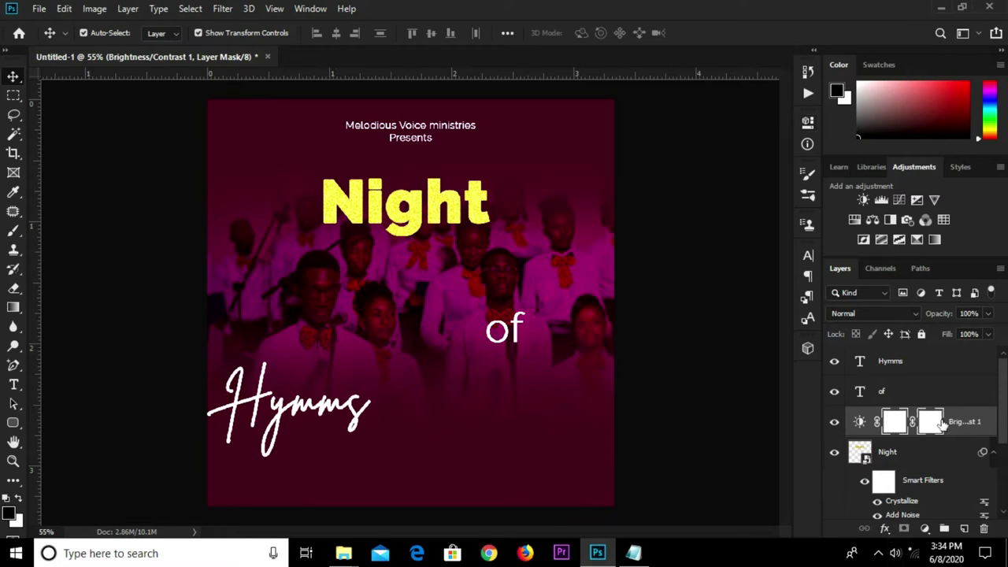
{"action": "left_click", "coordinate": [14, 230]}
{"action": "left_click", "coordinate": [63, 231]}
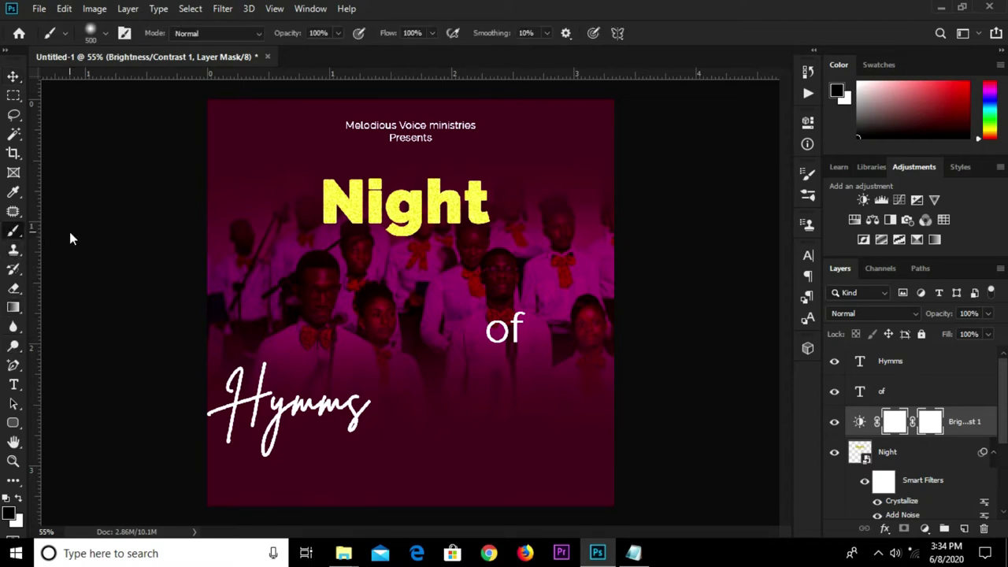
Step: Paint black with a 200 px brush around Night on the mask, then invert it
{"action": "left_click", "coordinate": [11, 512]}
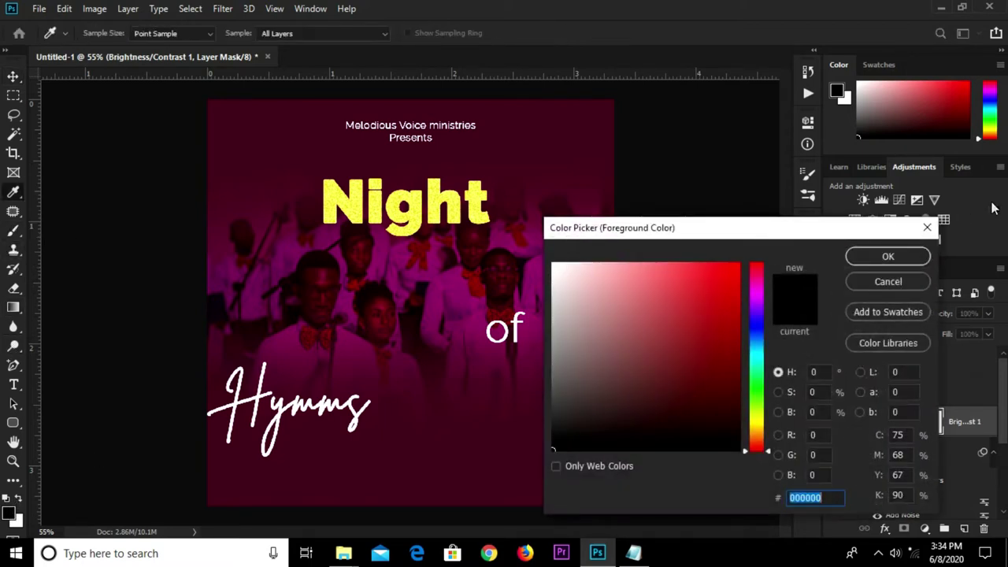
{"action": "left_click", "coordinate": [888, 256]}
{"action": "key", "text": "bracketleft"}
{"action": "key", "text": "bracketleft"}
{"action": "key", "text": "bracketleft"}
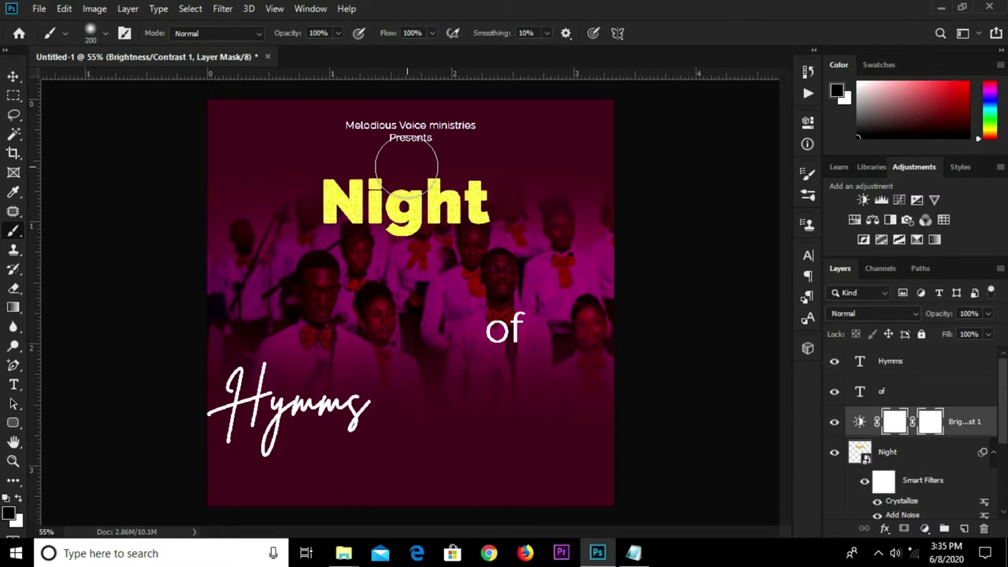
{"action": "left_click_drag", "start_coordinate": [405, 135], "coordinate": [400, 263]}
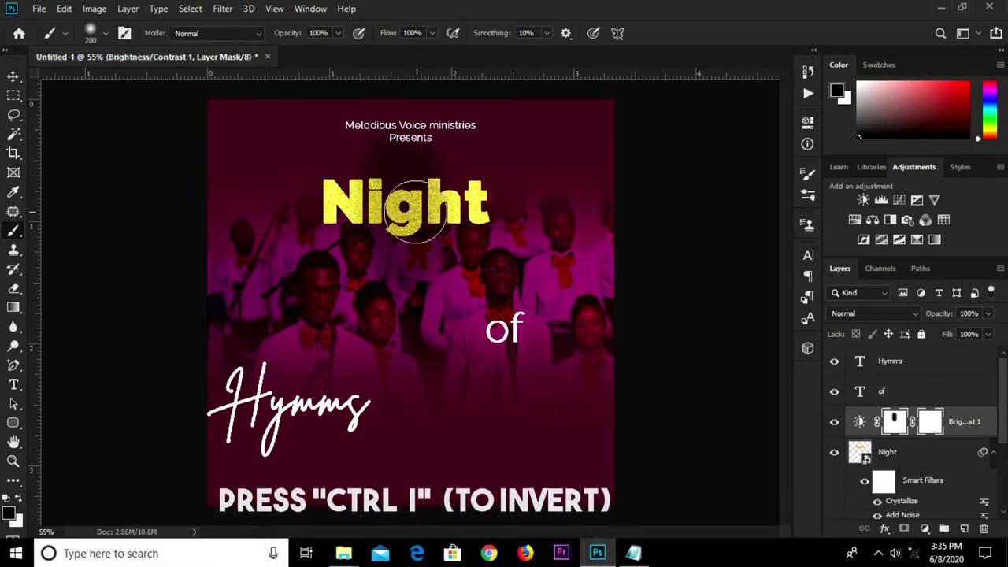
{"action": "key", "text": "ctrl+i"}
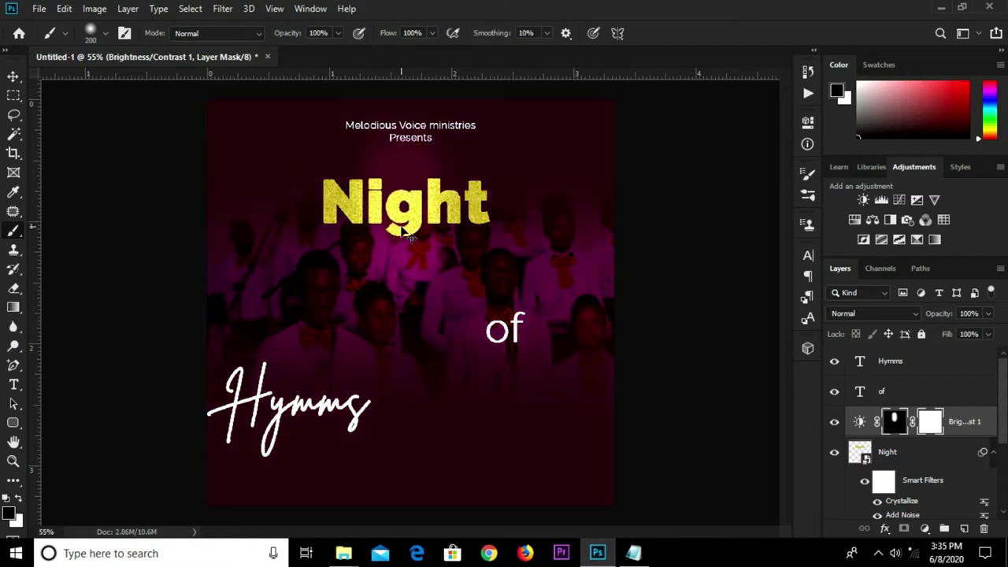
Step: Merge the brightness adjustment with the Night title into one layer
{"action": "key", "text": "v"}
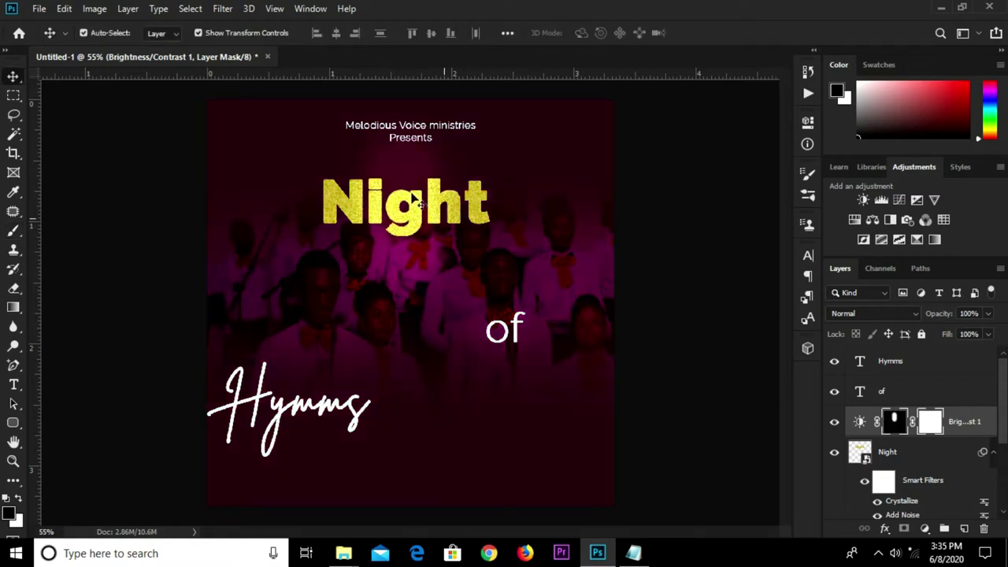
{"action": "left_click", "coordinate": [942, 449]}
{"action": "right_click", "coordinate": [951, 426]}
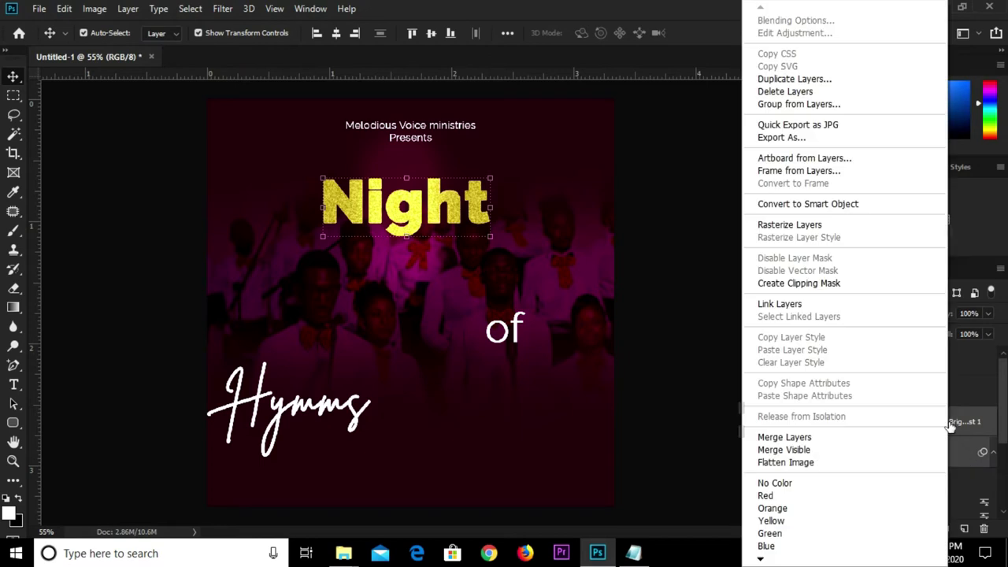
{"action": "left_click", "coordinate": [783, 436]}
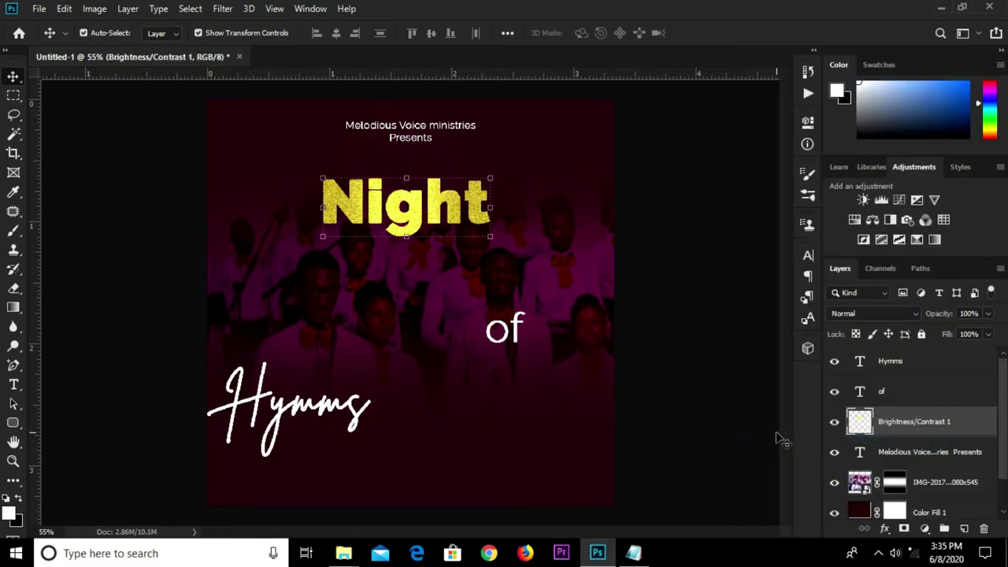
{"action": "left_click", "coordinate": [834, 426]}
{"action": "left_click", "coordinate": [684, 300]}
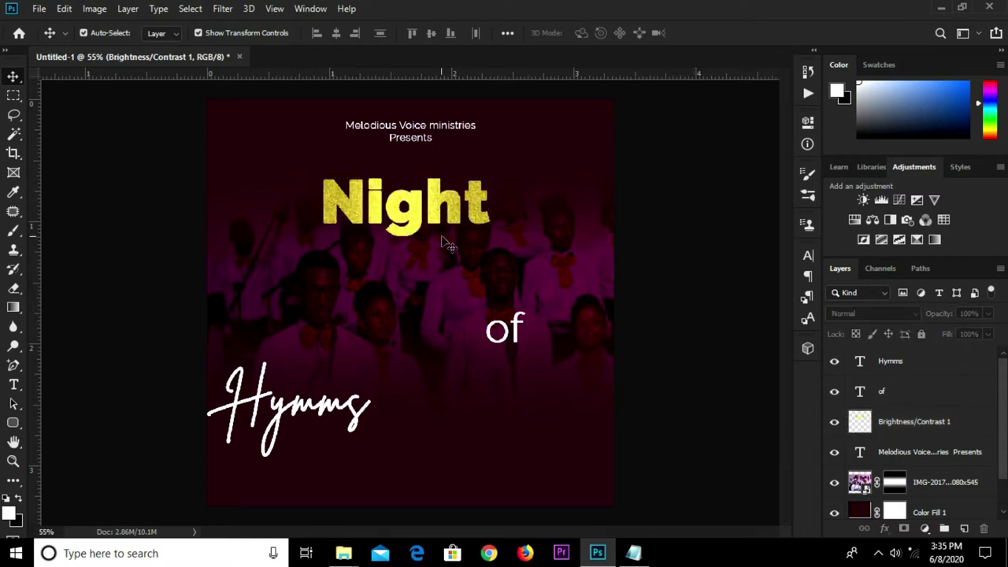
{"action": "left_click", "coordinate": [515, 334]}
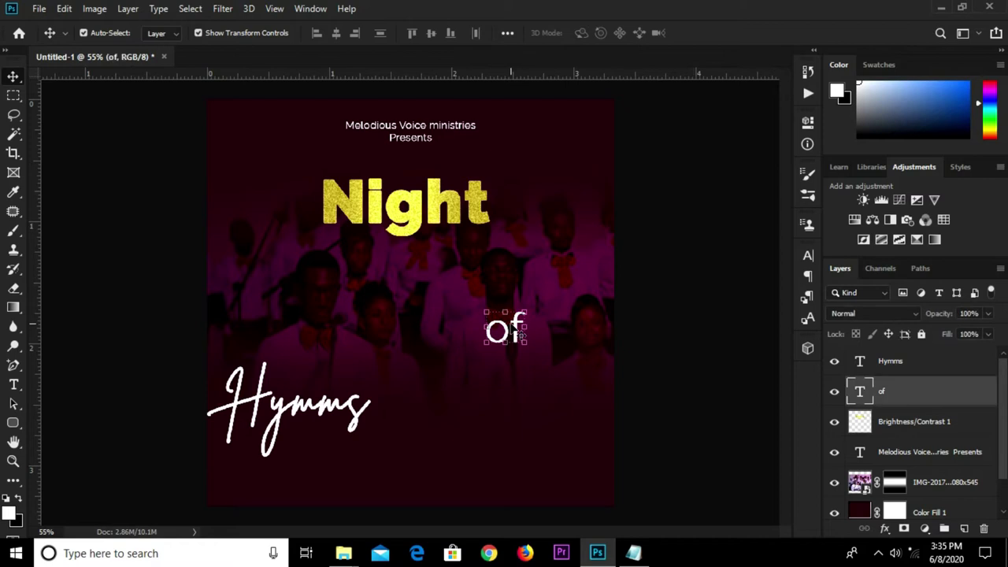
Step: Set the word 'of' to Raleway Black at 18 pt
{"action": "left_click", "coordinate": [806, 257]}
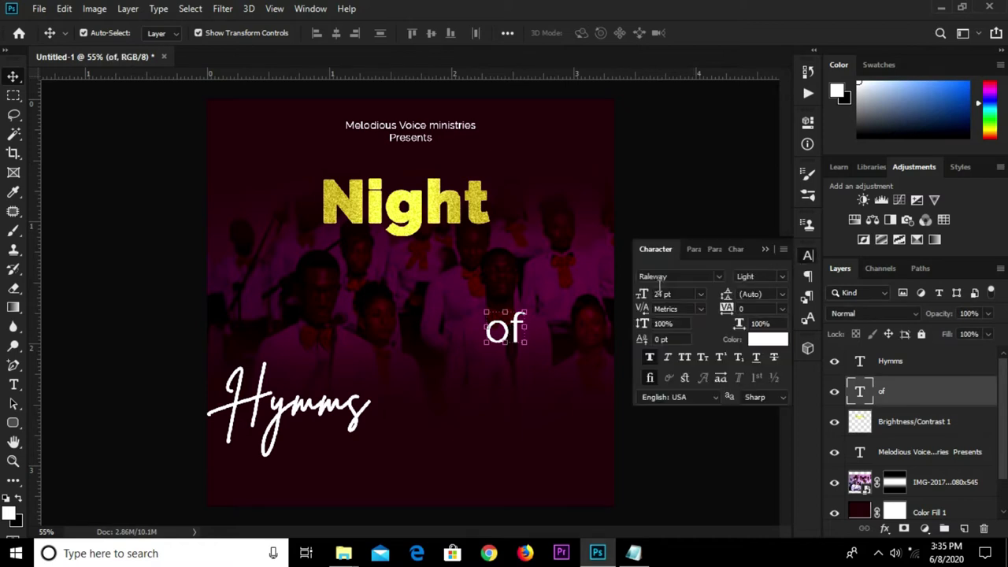
{"action": "left_click", "coordinate": [785, 278]}
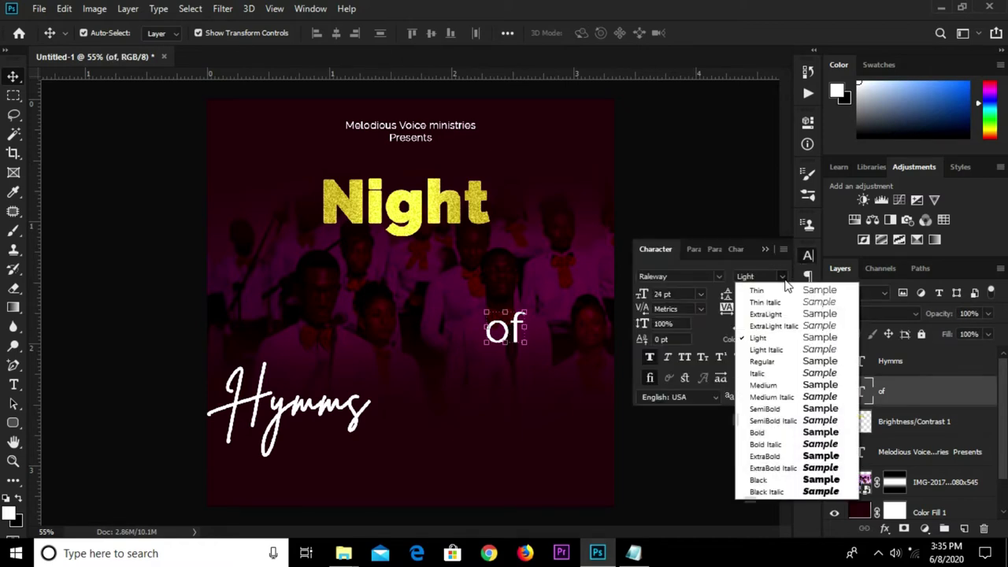
{"action": "left_click", "coordinate": [778, 475]}
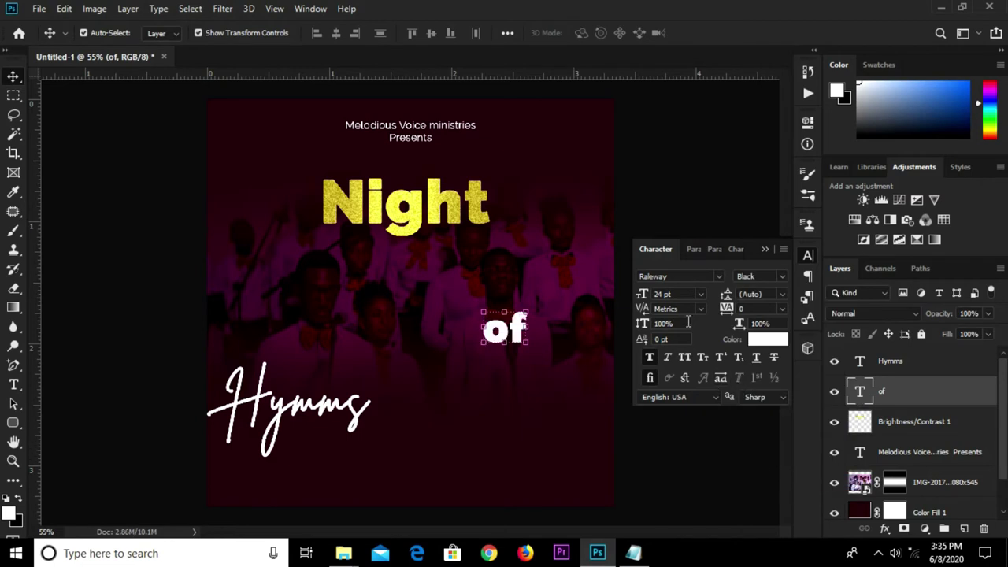
{"action": "left_click", "coordinate": [643, 294]}
{"action": "type", "text": "18"}
{"action": "key", "text": "Return"}
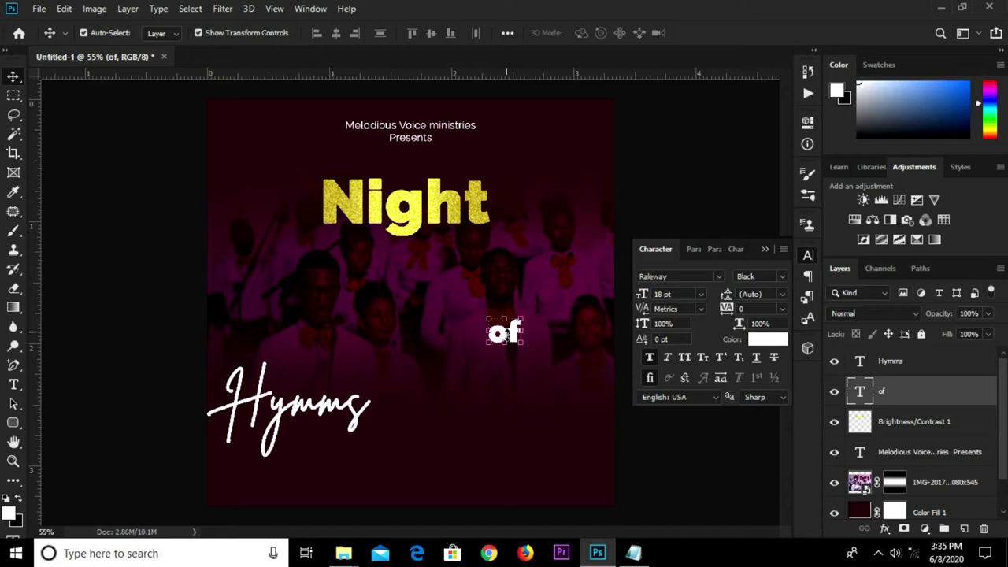
Step: Place 'of' just below Night and move Hymms up toward it
{"action": "left_click_drag", "start_coordinate": [504, 332], "coordinate": [447, 252]}
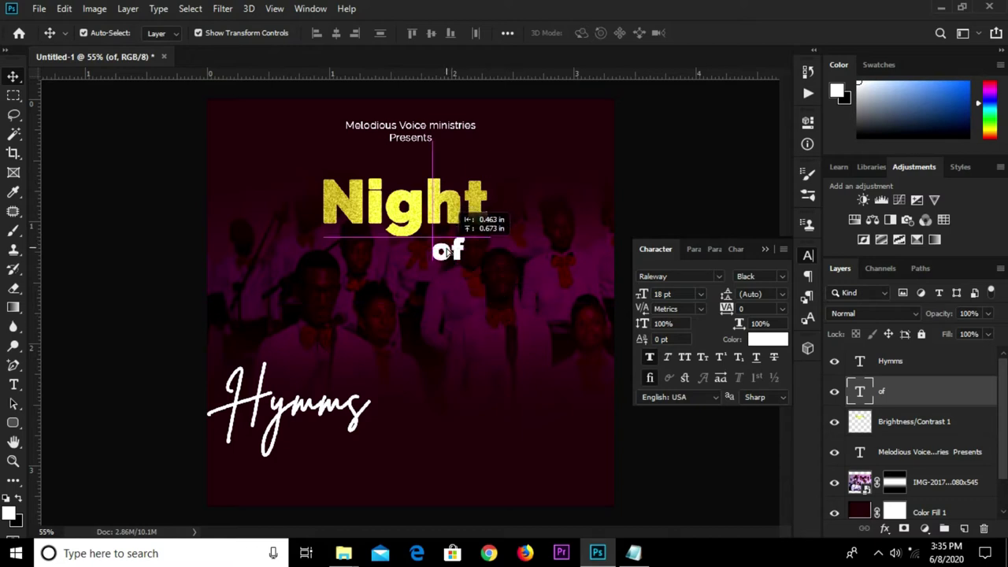
{"action": "left_click_drag", "start_coordinate": [447, 252], "coordinate": [492, 306]}
{"action": "mouse_move", "coordinate": [346, 386]}
{"action": "left_mouse_down"}
{"action": "mouse_move", "coordinate": [389, 359]}
{"action": "mouse_move", "coordinate": [446, 266]}
{"action": "left_mouse_up"}
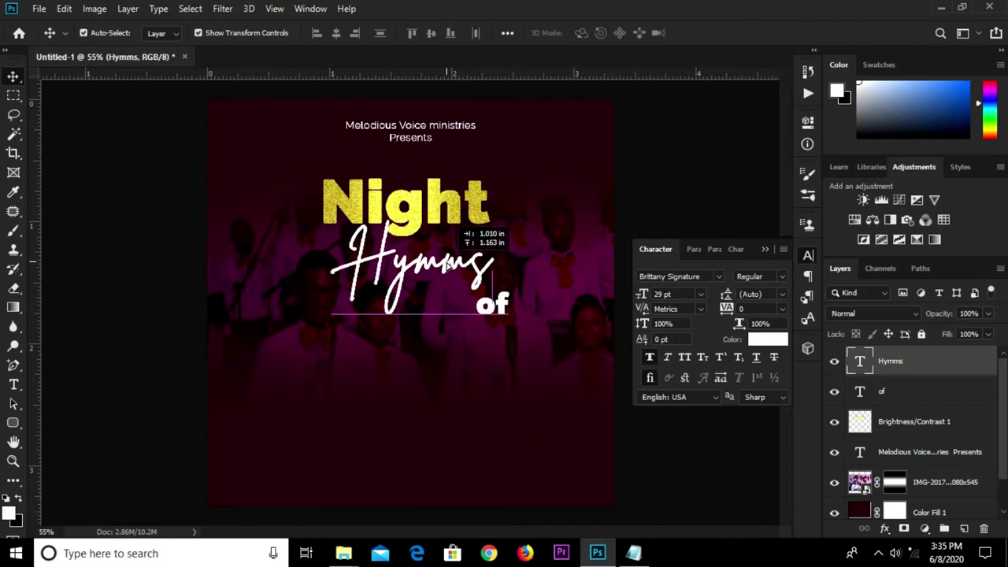
Step: Position Hymms beneath Night and centre 'of' between them
{"action": "scroll", "coordinate": [448, 267], "scroll_direction": "up", "scroll_amount": 1}
{"action": "left_click_drag", "start_coordinate": [447, 267], "coordinate": [442, 277]}
{"action": "key", "text": "Up"}
{"action": "key", "text": "Left"}
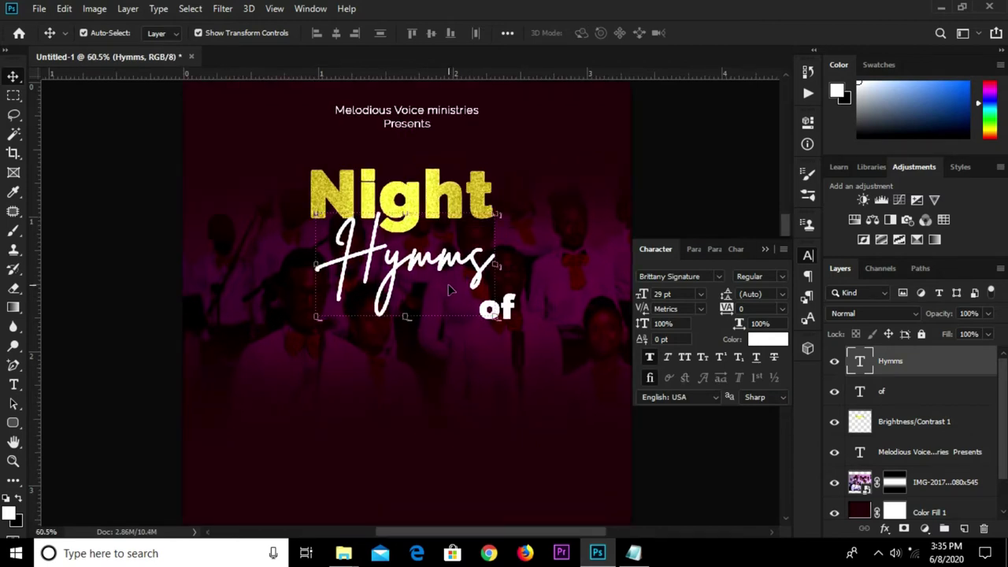
{"action": "left_click_drag", "start_coordinate": [508, 311], "coordinate": [477, 277]}
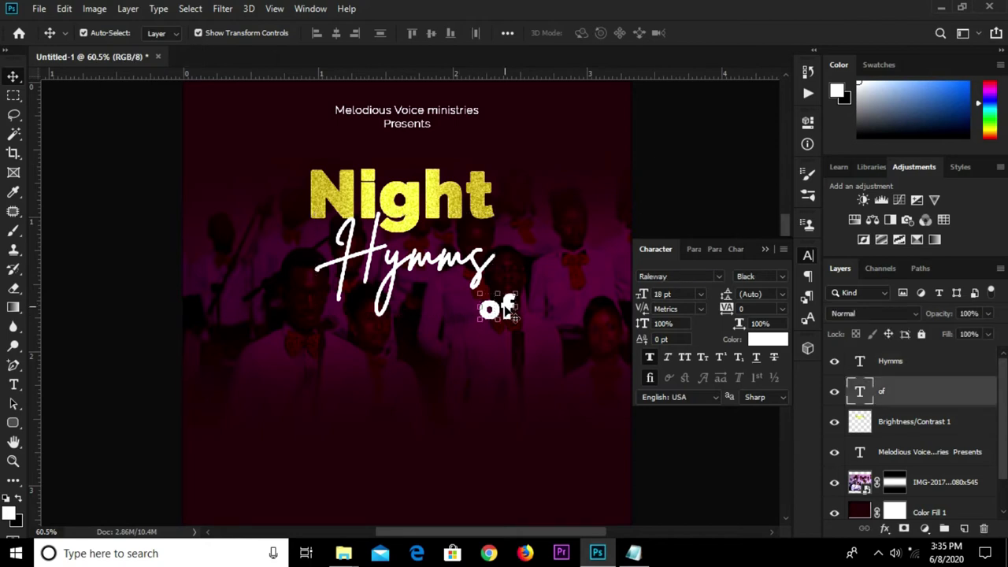
{"action": "left_click_drag", "start_coordinate": [476, 277], "coordinate": [484, 245]}
Step: Scale 'of' to about 92% (16.39 pt) and close the Character panel
{"action": "key", "text": "ctrl+t"}
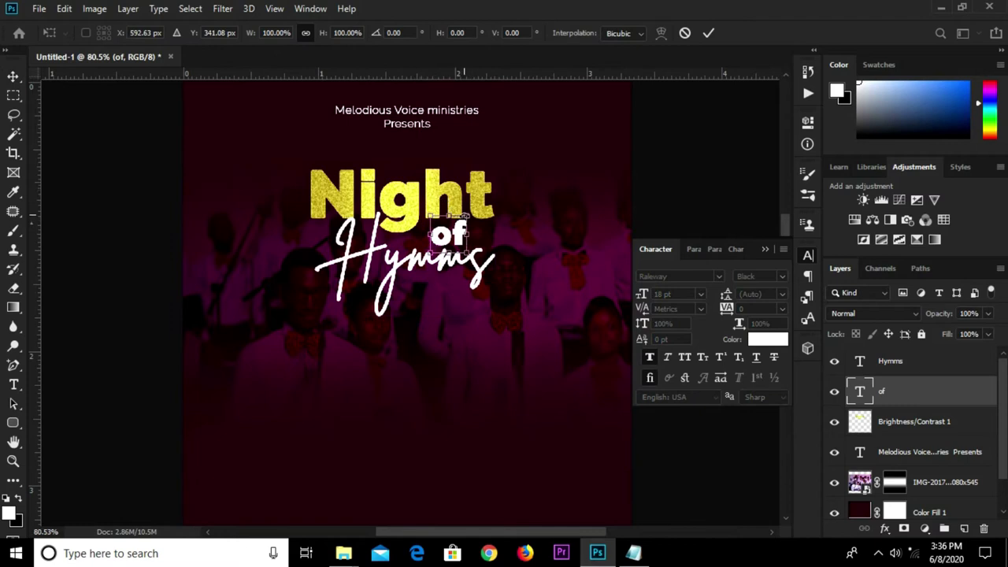
{"action": "scroll", "coordinate": [467, 220], "scroll_direction": "up", "scroll_amount": 2}
{"action": "left_click_drag", "start_coordinate": [476, 223], "coordinate": [471, 227]}
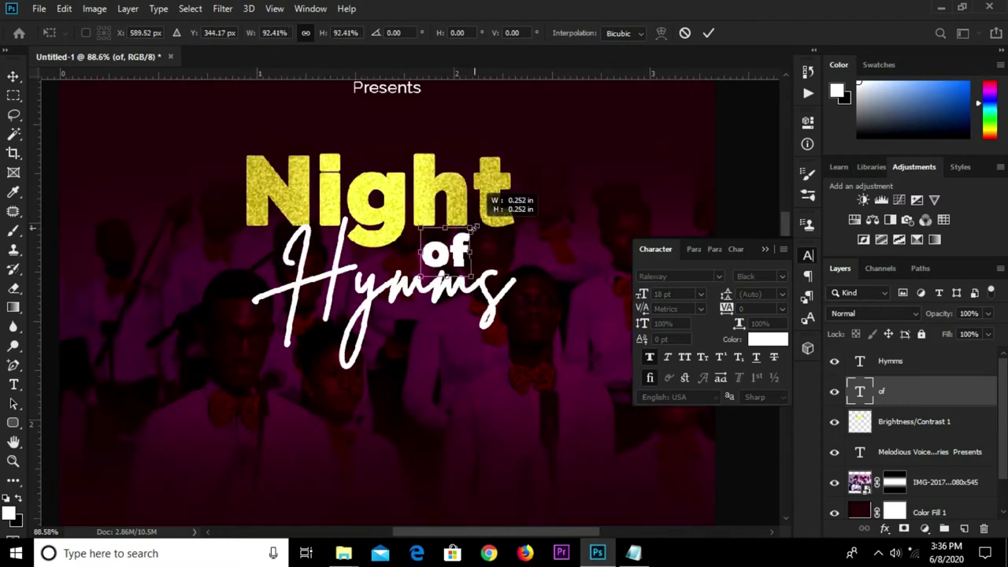
{"action": "key", "text": "Return"}
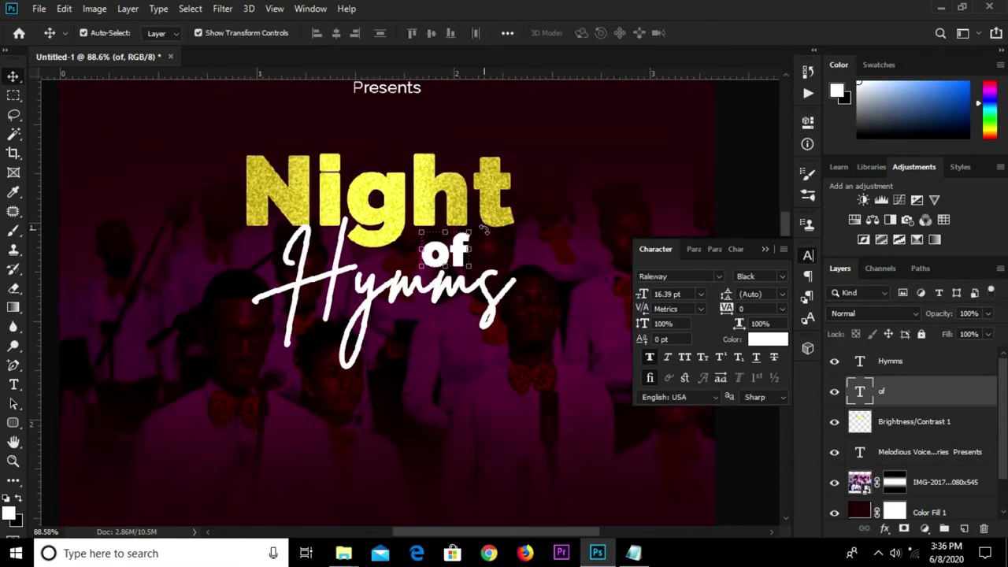
{"action": "scroll", "coordinate": [488, 234], "scroll_direction": "down", "scroll_amount": 2}
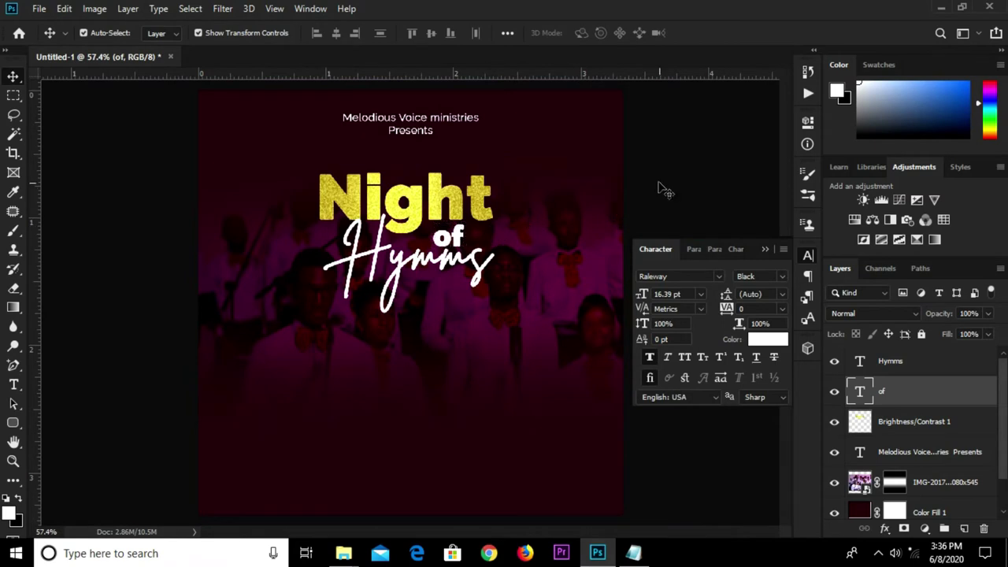
{"action": "left_click", "coordinate": [662, 197]}
{"action": "left_click", "coordinate": [765, 249]}
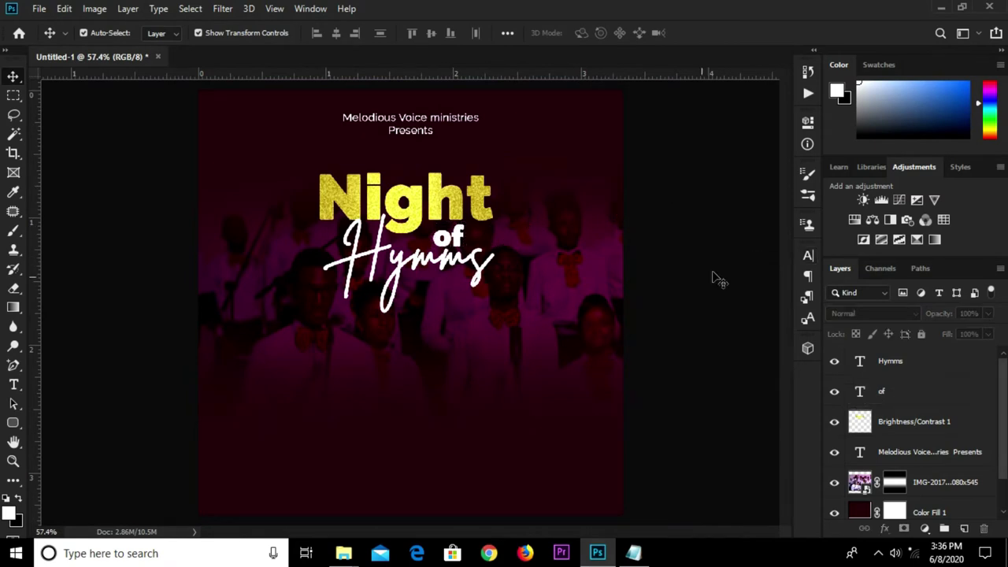
Step: Place the treble clef image as an embedded object and move it right
{"action": "left_click", "coordinate": [38, 10]}
{"action": "left_click", "coordinate": [96, 287]}
{"action": "left_click", "coordinate": [170, 140]}
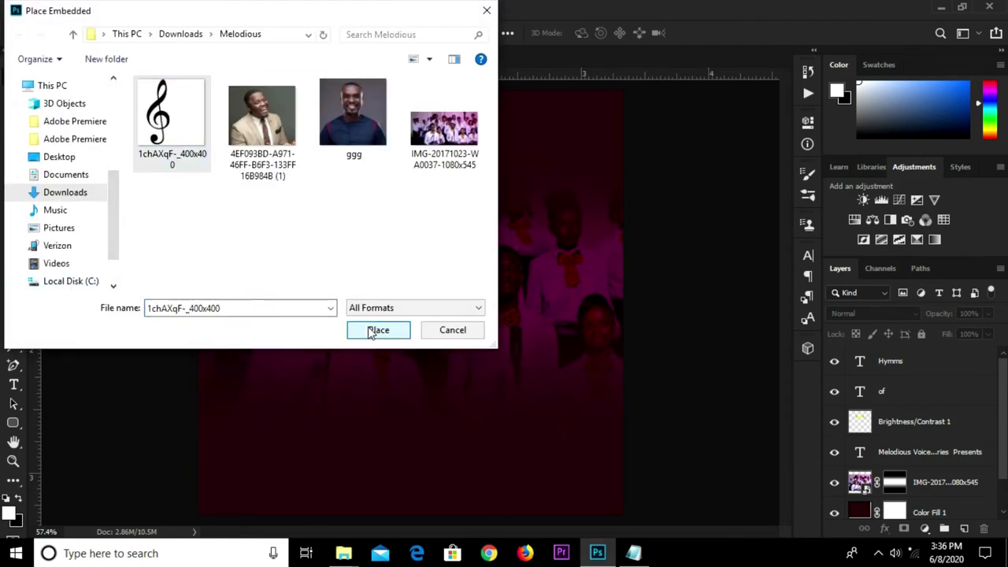
{"action": "left_click", "coordinate": [377, 330]}
{"action": "left_click", "coordinate": [562, 37]}
{"action": "left_click_drag", "start_coordinate": [388, 280], "coordinate": [455, 276]}
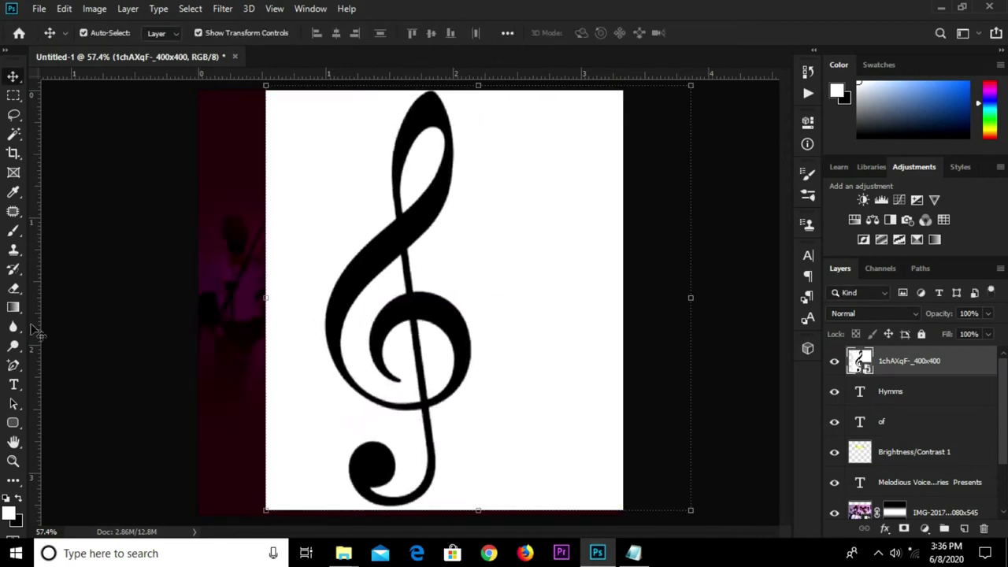
Step: Rasterize the clef layer and Magic Wand-select the clef shape, excluding the white
{"action": "right_click", "coordinate": [911, 368]}
{"action": "left_click", "coordinate": [744, 264]}
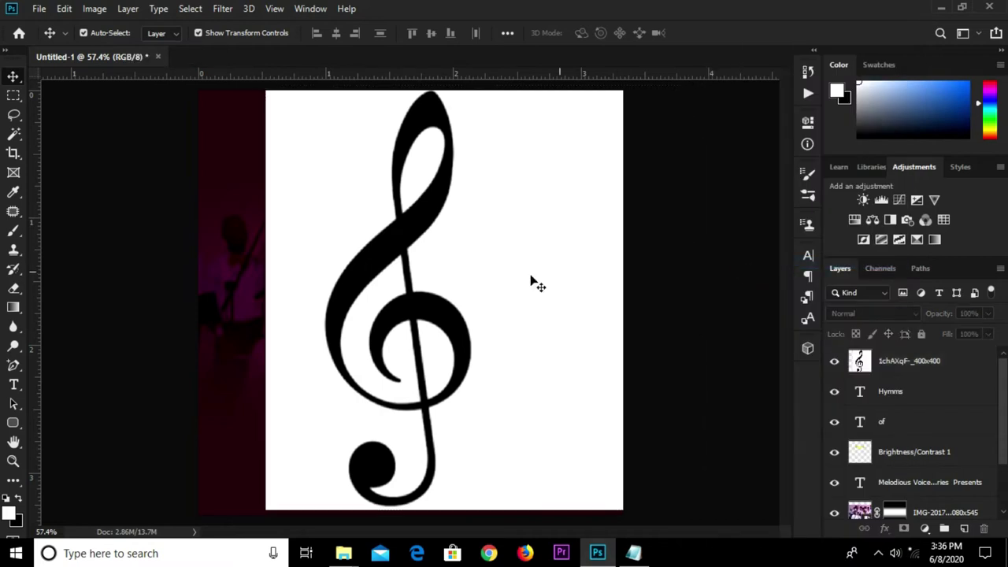
{"action": "left_click", "coordinate": [13, 96]}
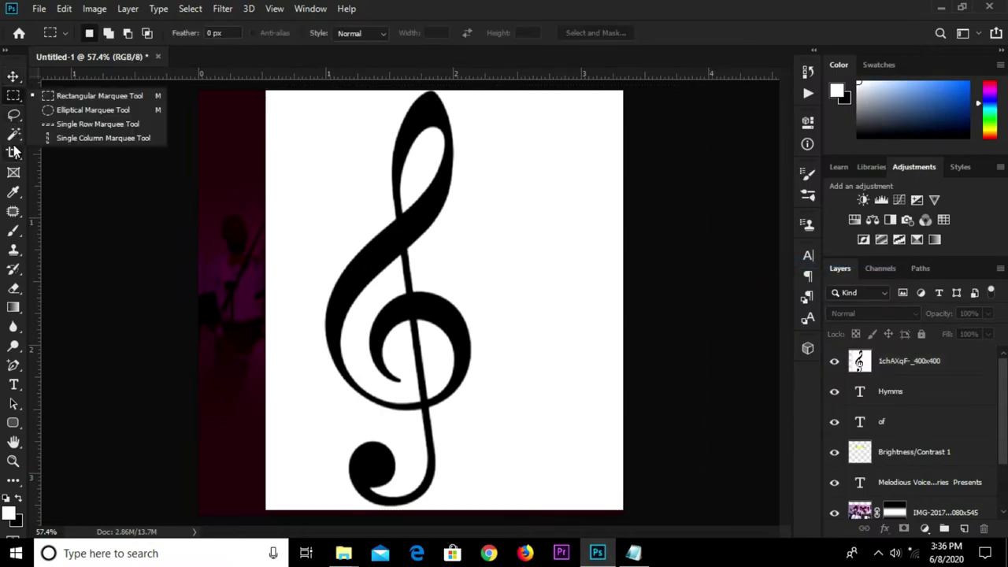
{"action": "left_click", "coordinate": [13, 134]}
{"action": "left_click", "coordinate": [79, 151]}
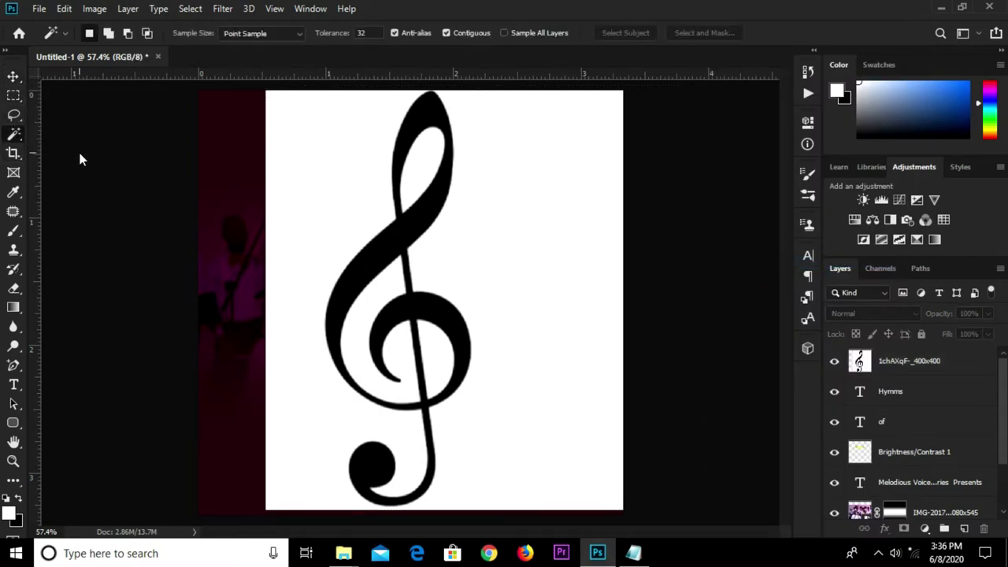
{"action": "left_click", "coordinate": [905, 362]}
{"action": "left_click", "coordinate": [329, 221]}
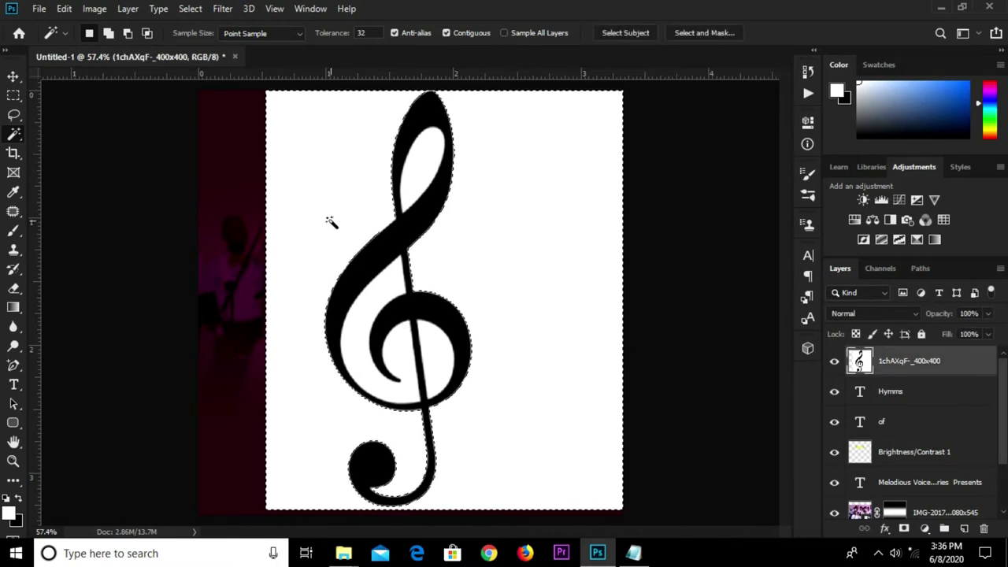
{"action": "left_click", "coordinate": [431, 356]}
{"action": "key", "text": "ctrl+shift+i"}
Step: Add and invert a layer mask on the clef, then convert and rasterize it
{"action": "left_click", "coordinate": [903, 529]}
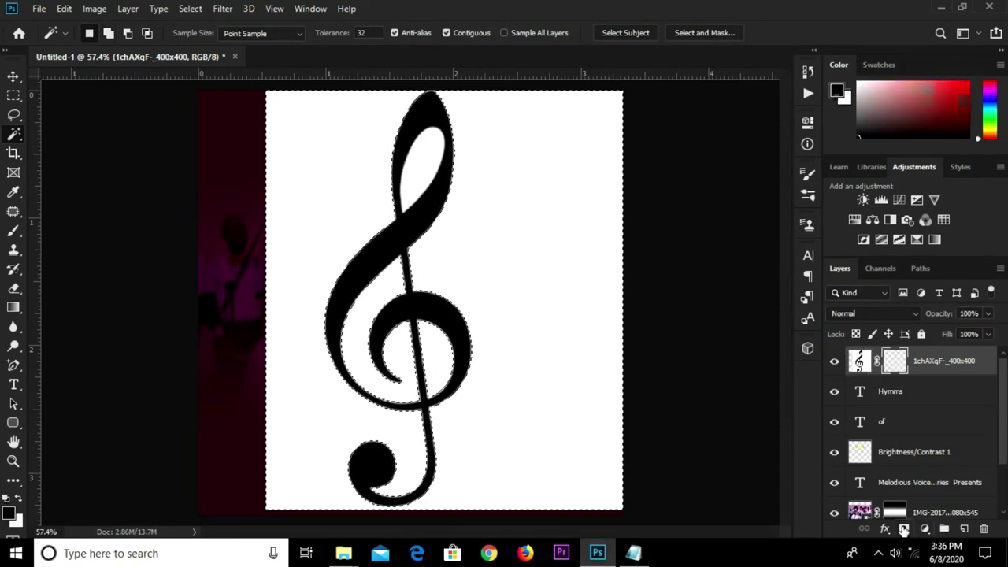
{"action": "key", "text": "ctrl+i"}
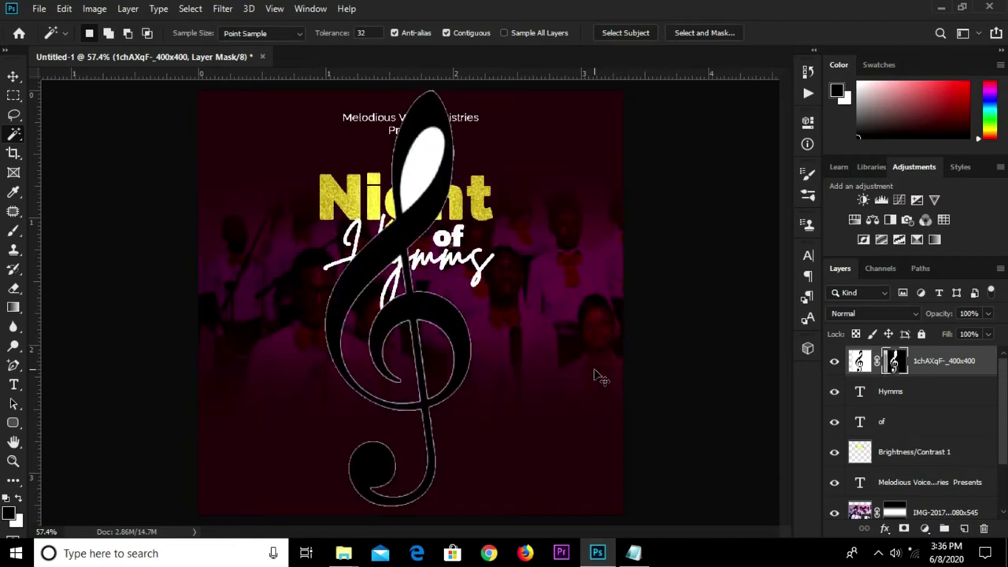
{"action": "right_click", "coordinate": [932, 375]}
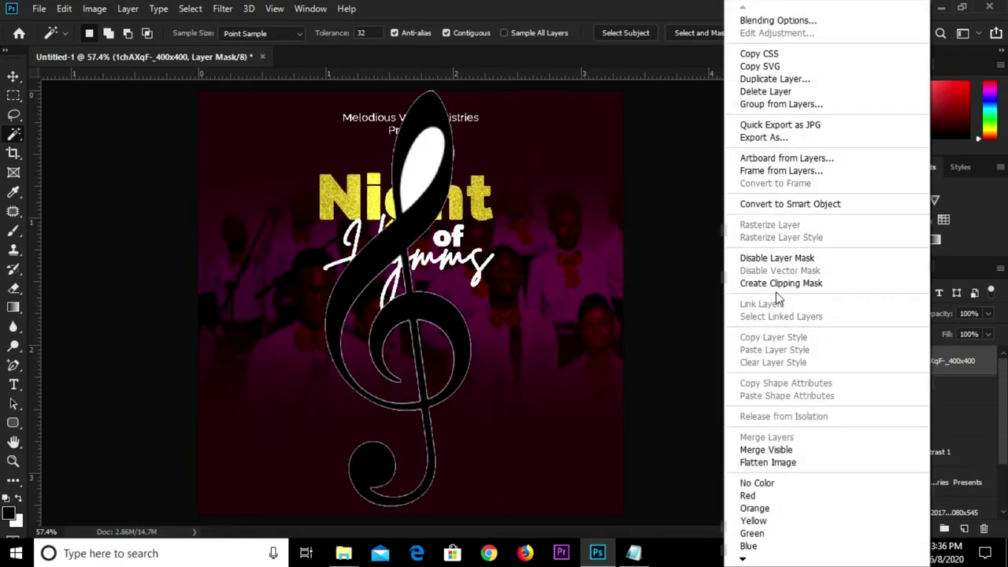
{"action": "left_click", "coordinate": [742, 206]}
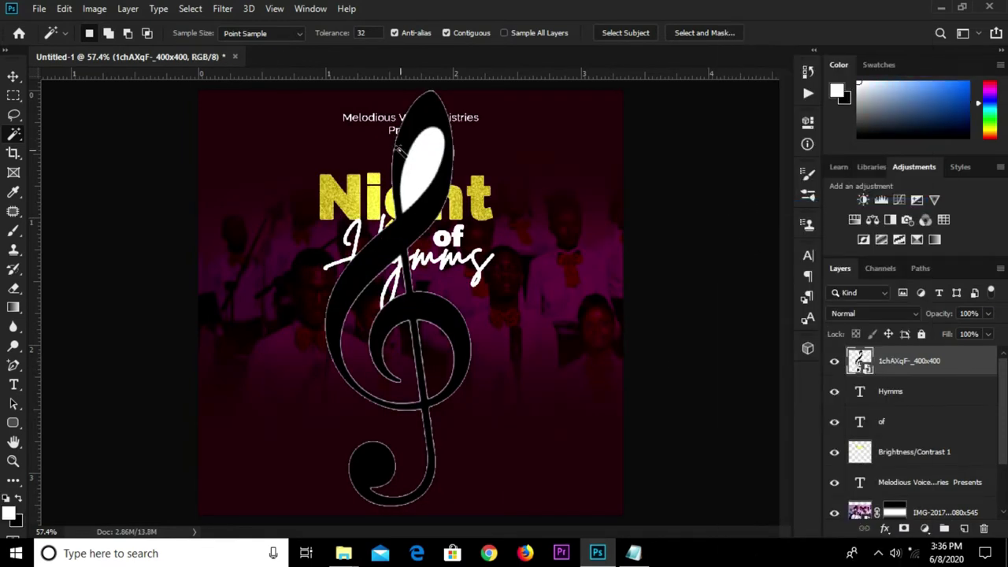
{"action": "right_click", "coordinate": [937, 364]}
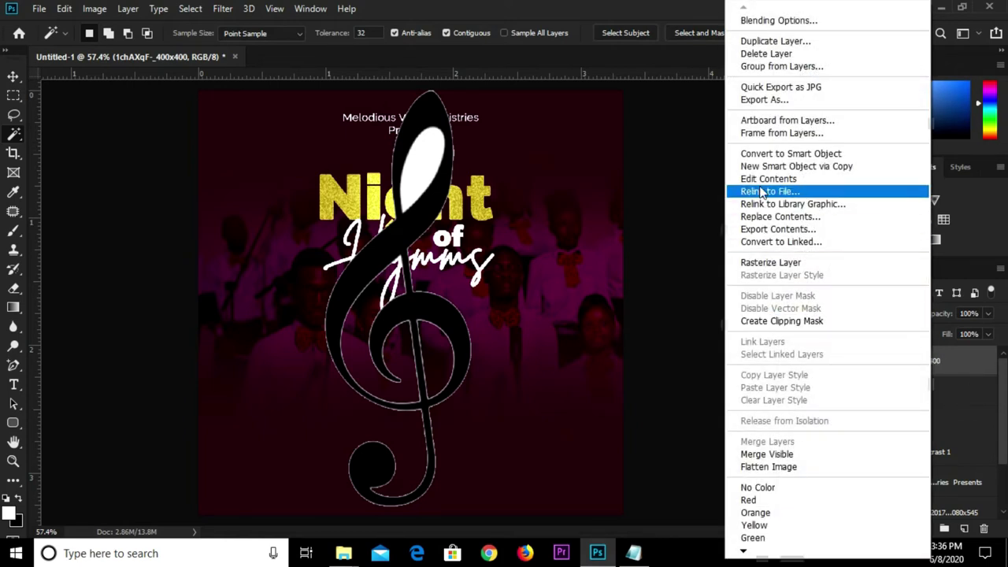
{"action": "left_click", "coordinate": [762, 262]}
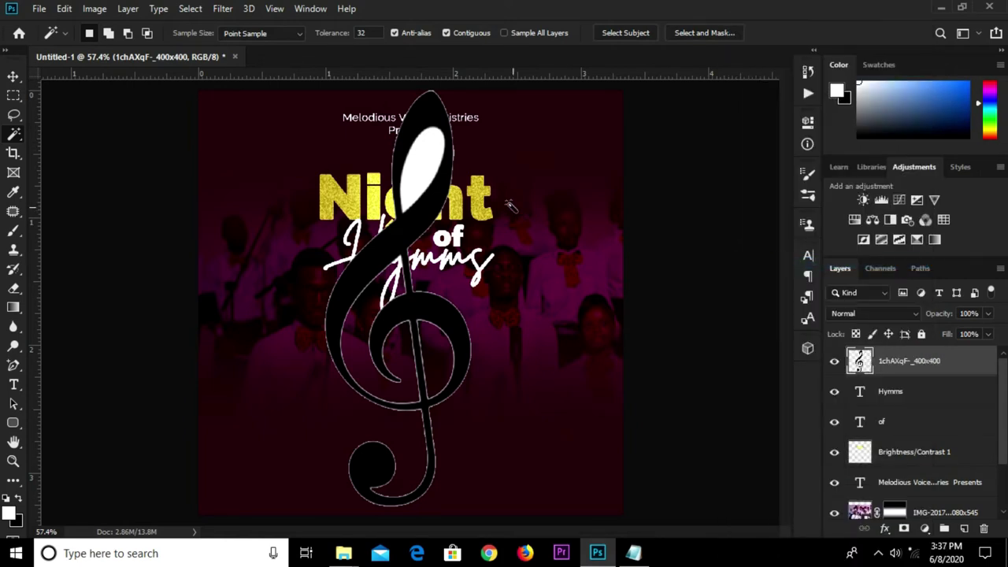
Step: Delete the white area inside the clef and clear the selection
{"action": "left_click", "coordinate": [421, 172]}
{"action": "key", "text": "Delete"}
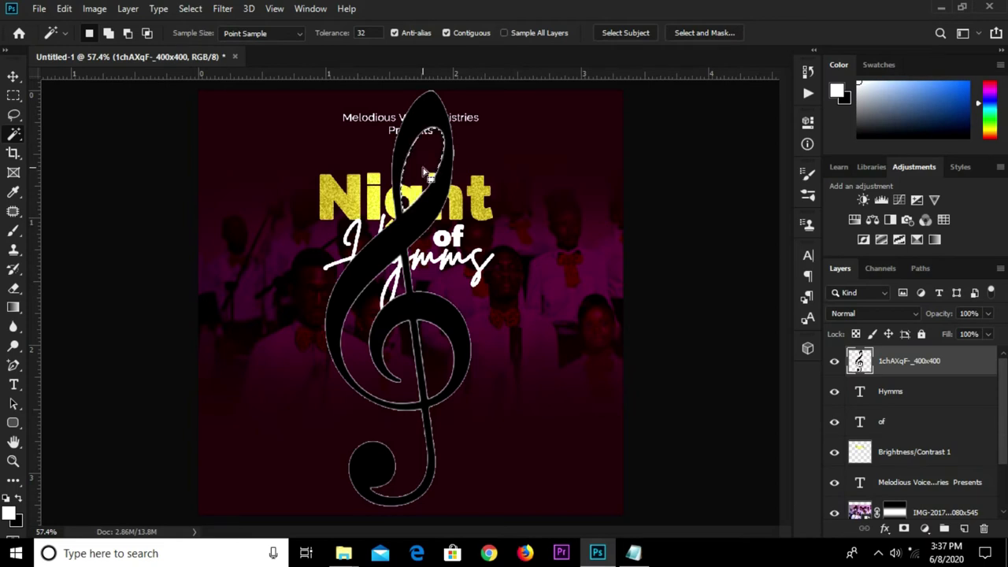
{"action": "key", "text": "v"}
{"action": "key", "text": "ctrl+d"}
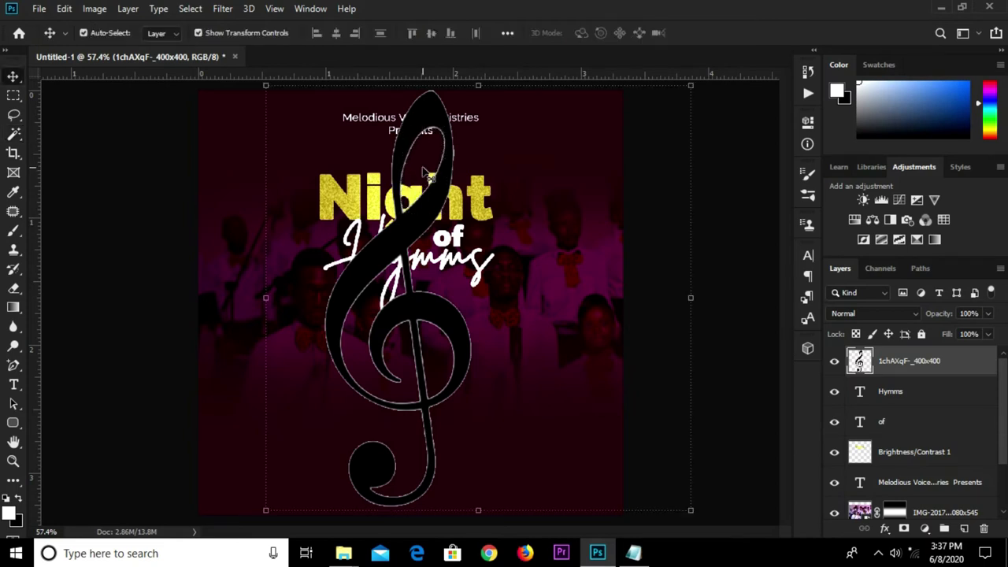
Step: Scale the treble clef down to about 36%
{"action": "key", "text": "ctrl+t"}
{"action": "mouse_move", "coordinate": [693, 84]}
{"action": "left_mouse_down"}
{"action": "mouse_move", "coordinate": [424, 348]}
{"action": "mouse_move", "coordinate": [428, 302]}
{"action": "left_mouse_up"}
{"action": "left_click", "coordinate": [709, 35]}
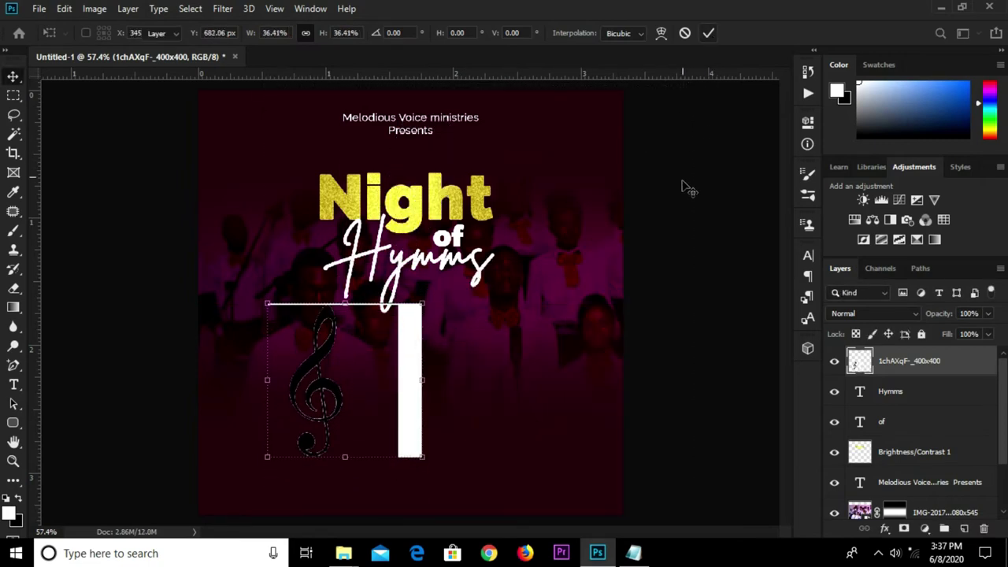
{"action": "left_click", "coordinate": [320, 359]}
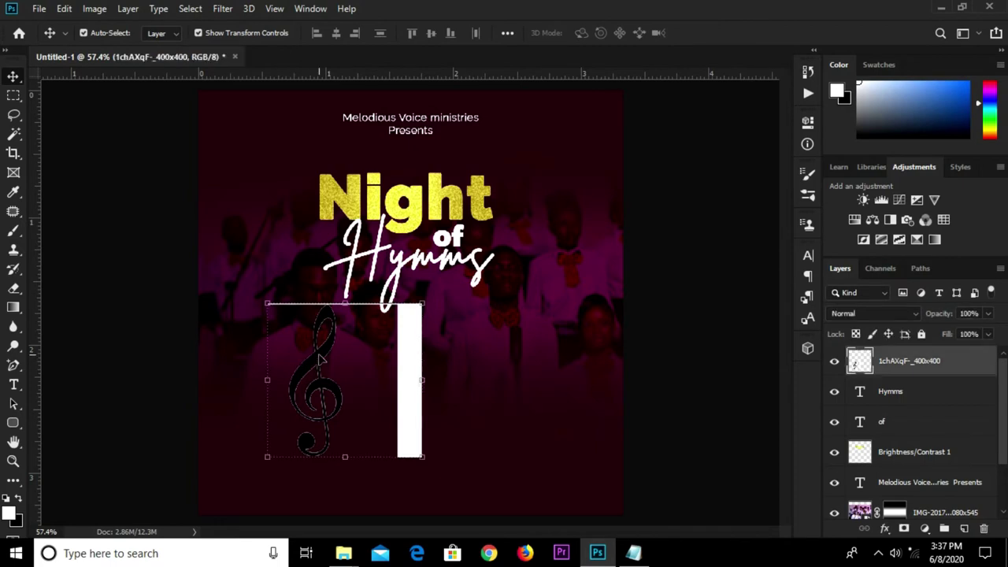
Step: Draw a rectangular selection strip at the white bar and nudge it up
{"action": "right_click", "coordinate": [13, 96]}
{"action": "left_click", "coordinate": [62, 98]}
{"action": "left_click_drag", "start_coordinate": [253, 297], "coordinate": [459, 307]}
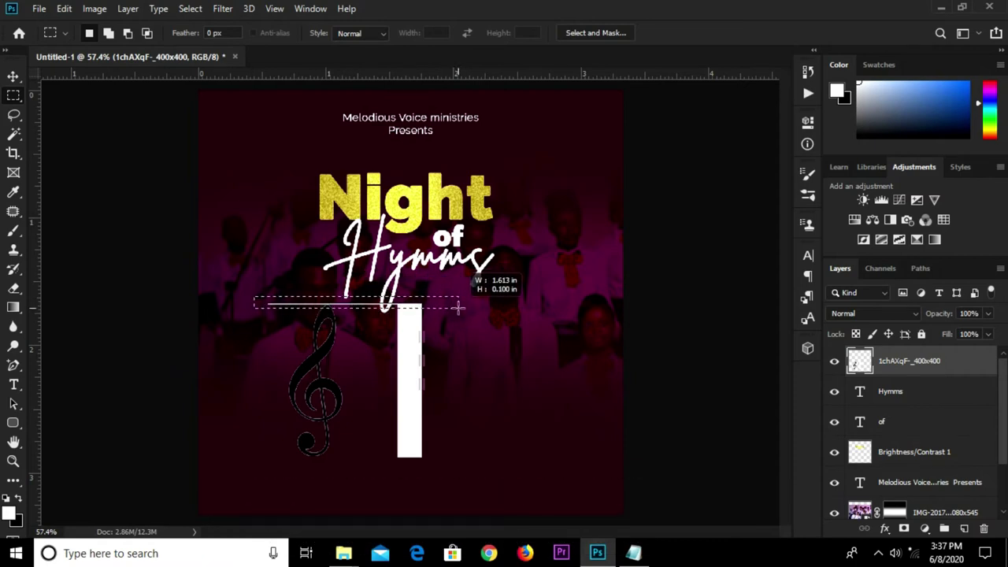
{"action": "left_click_drag", "start_coordinate": [458, 307], "coordinate": [459, 308]}
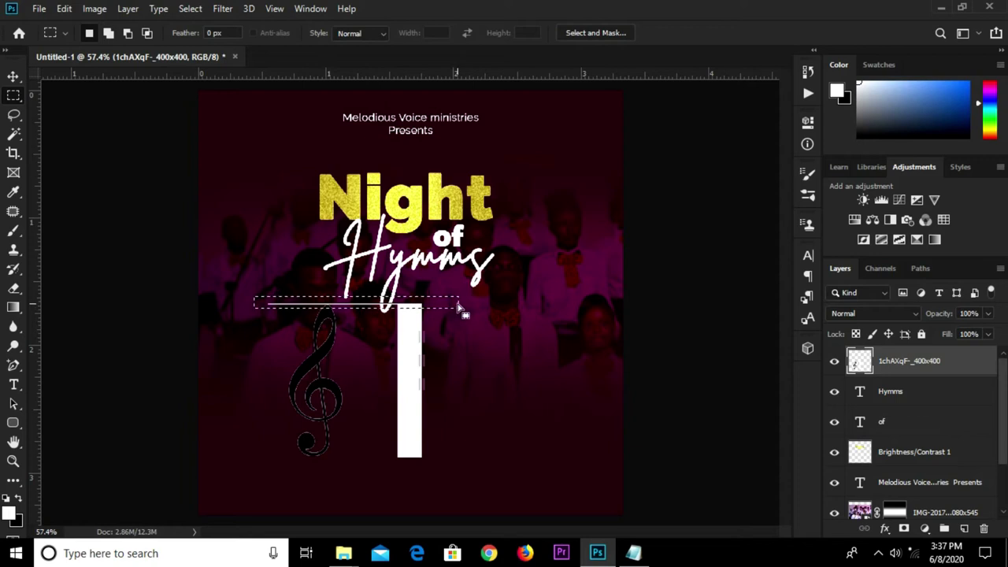
{"action": "right_click", "coordinate": [428, 299]}
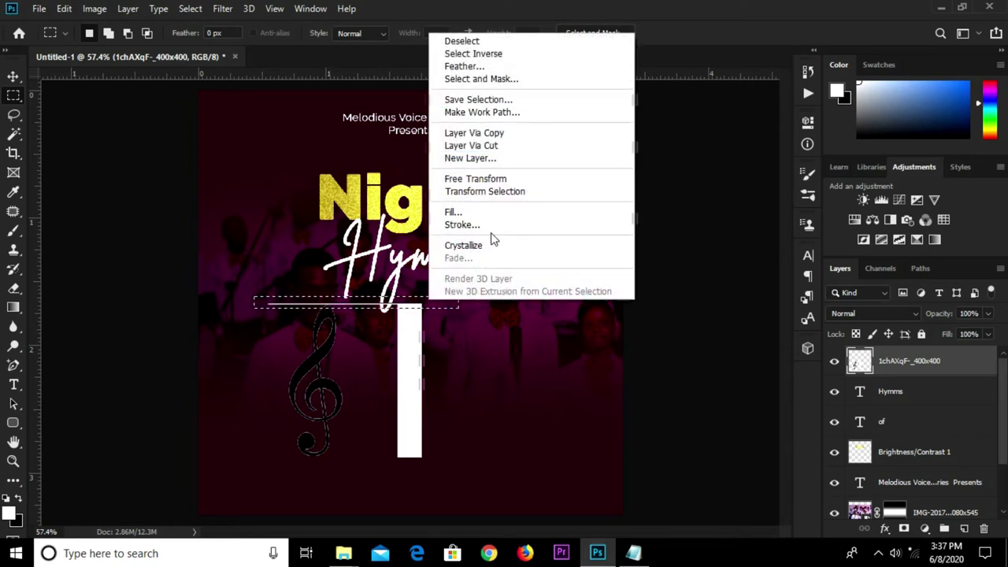
{"action": "left_click", "coordinate": [489, 193]}
{"action": "key", "text": "Up"}
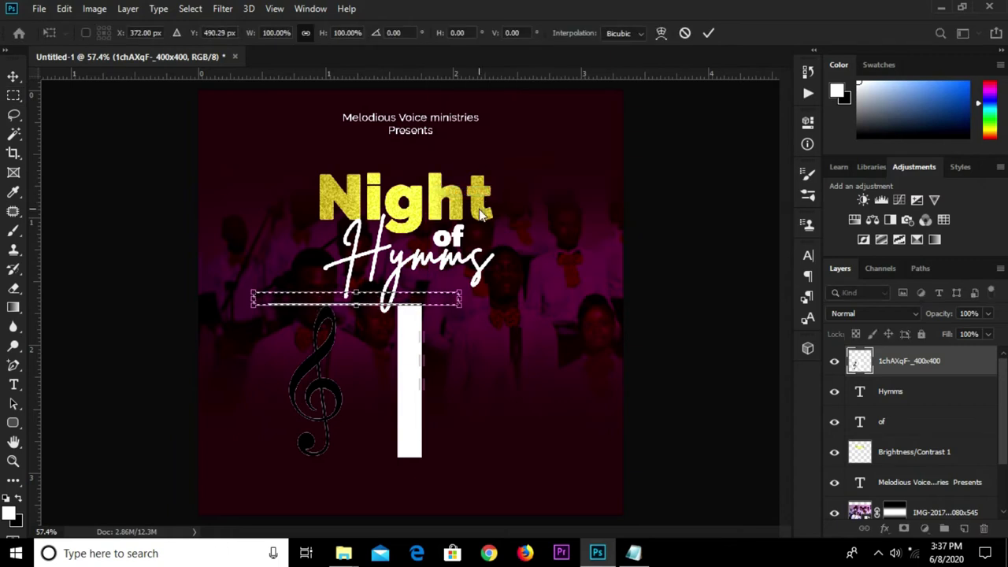
{"action": "left_click", "coordinate": [707, 34]}
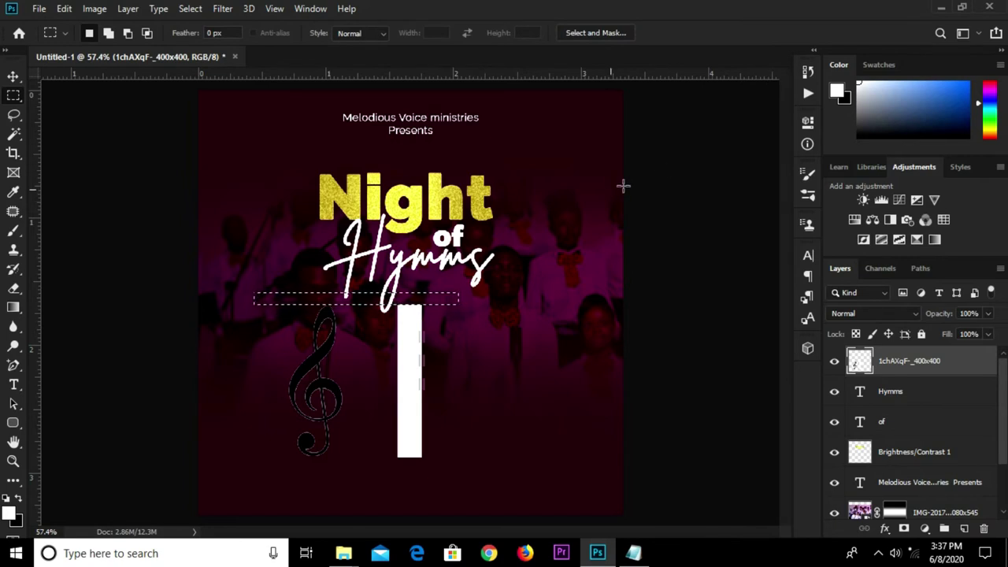
Step: Delete the leftover white bar and move the clef right, under the title
{"action": "key", "text": "shift"}
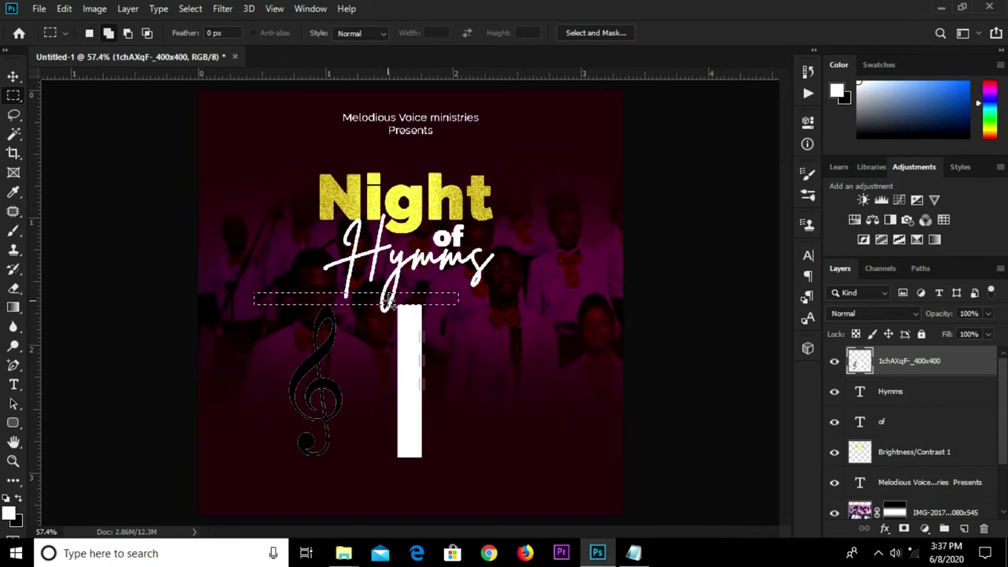
{"action": "left_click_drag", "start_coordinate": [389, 302], "coordinate": [440, 376]}
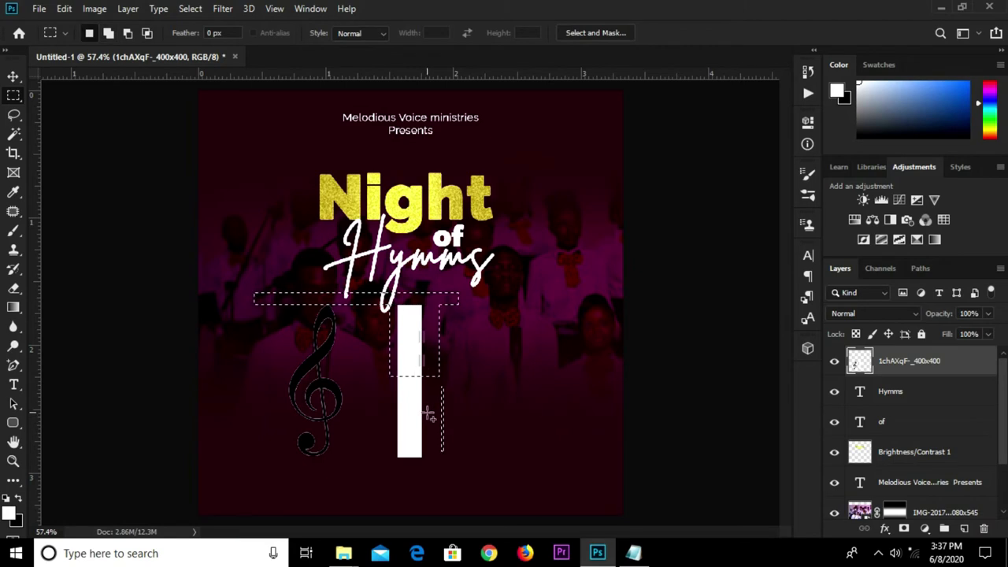
{"action": "key", "text": "ctrl+d"}
{"action": "left_click_drag", "start_coordinate": [386, 290], "coordinate": [439, 477]}
{"action": "key", "text": "Delete"}
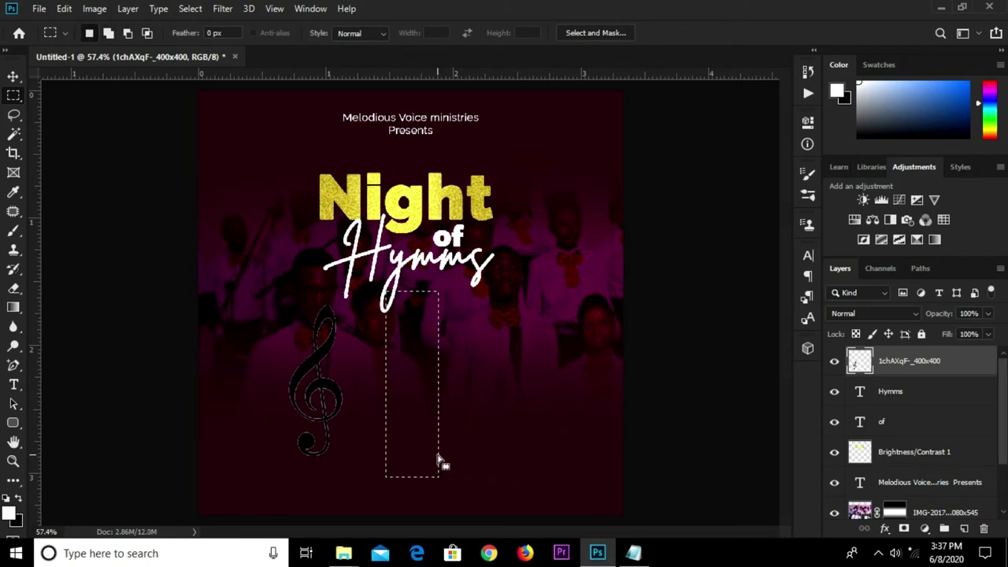
{"action": "key", "text": "v"}
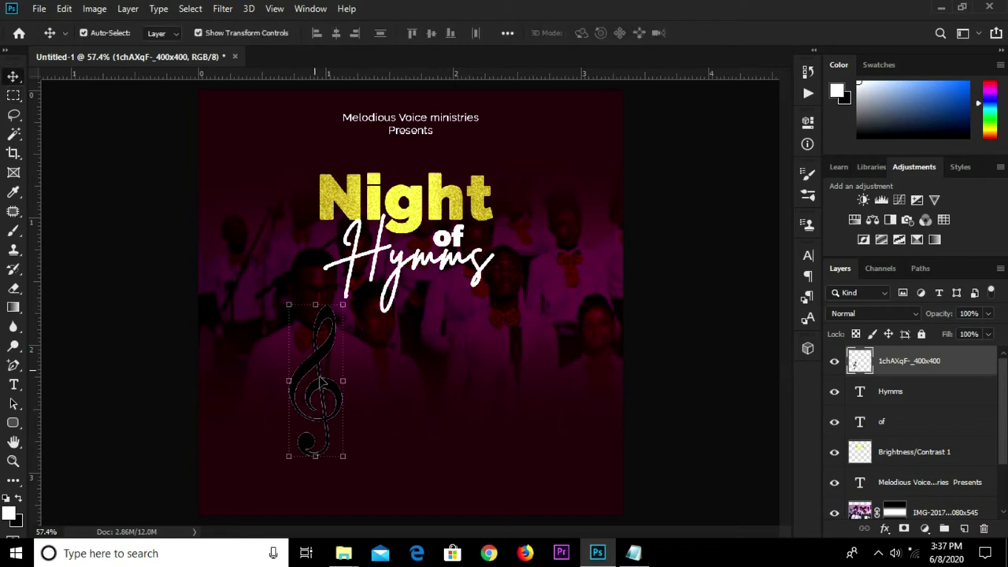
{"action": "left_click_drag", "start_coordinate": [348, 423], "coordinate": [378, 422]}
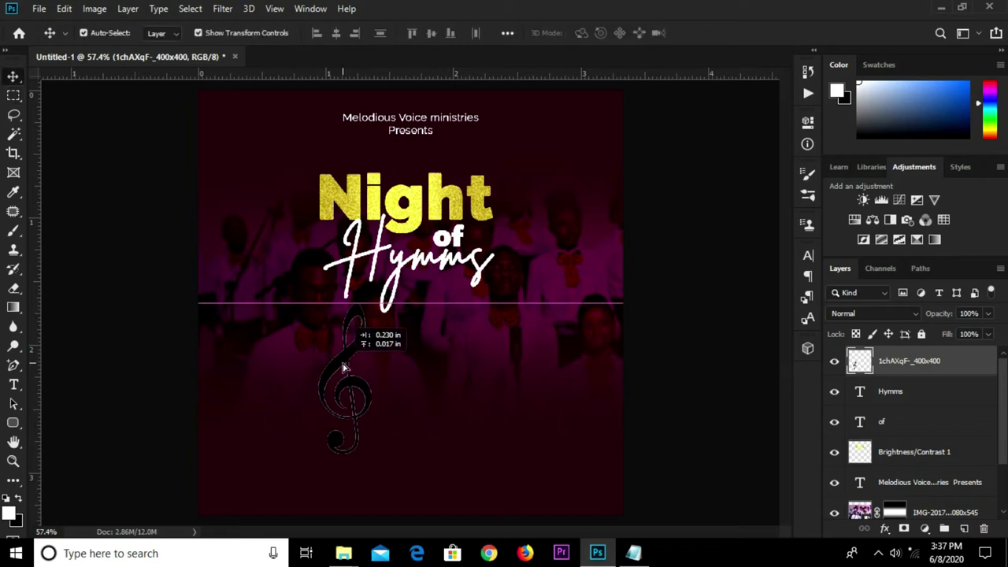
Step: Give the treble clef a dark maroon #2f0017 Color Overlay sampled from the flyer
{"action": "left_click", "coordinate": [883, 529]}
{"action": "left_click", "coordinate": [917, 471]}
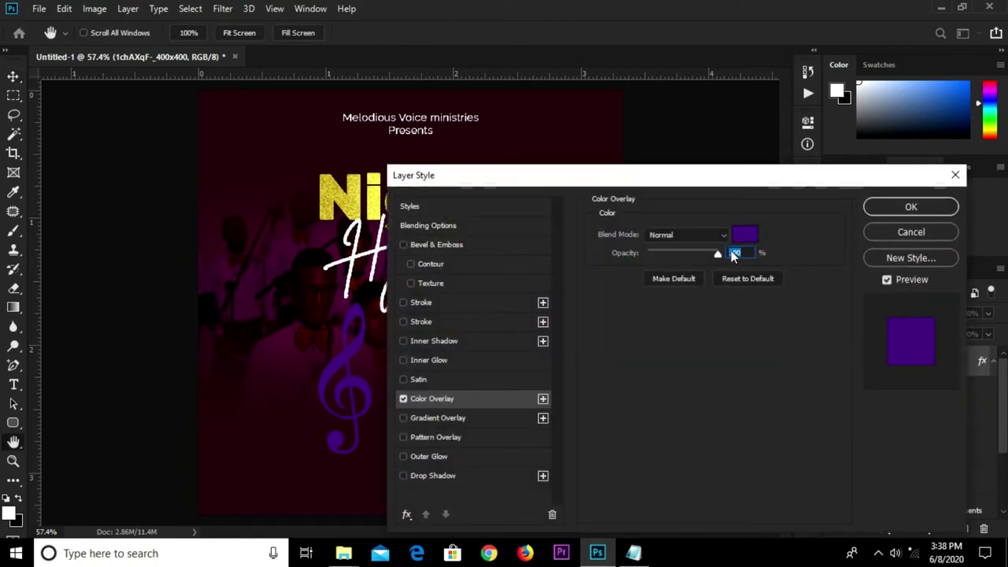
{"action": "left_click", "coordinate": [743, 234]}
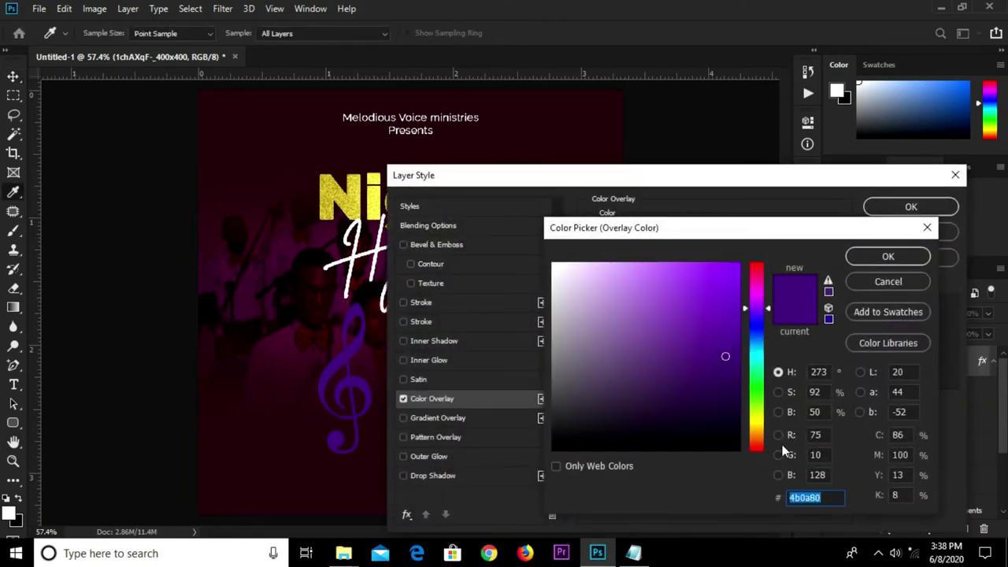
{"action": "left_click", "coordinate": [562, 117]}
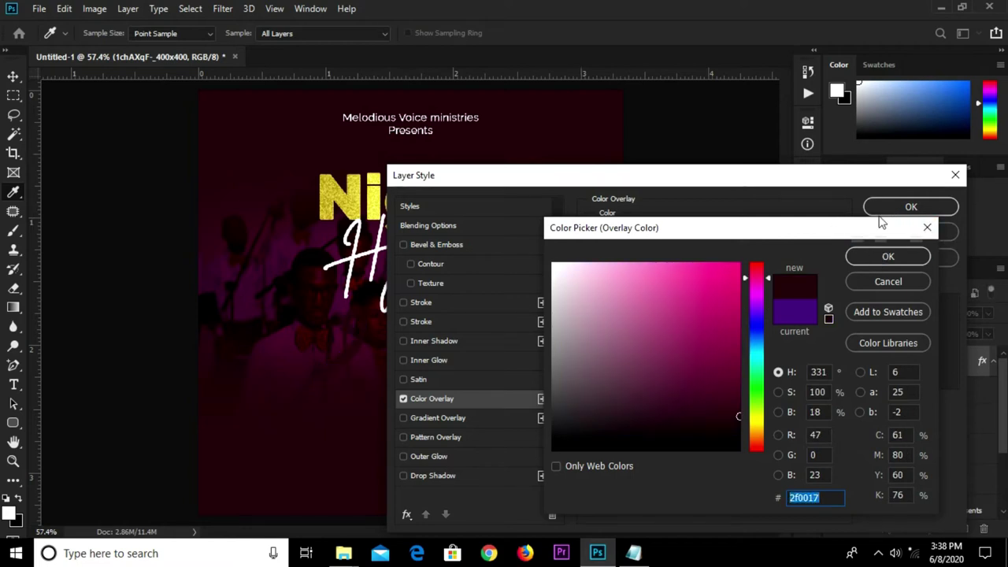
{"action": "double_click", "coordinate": [886, 257]}
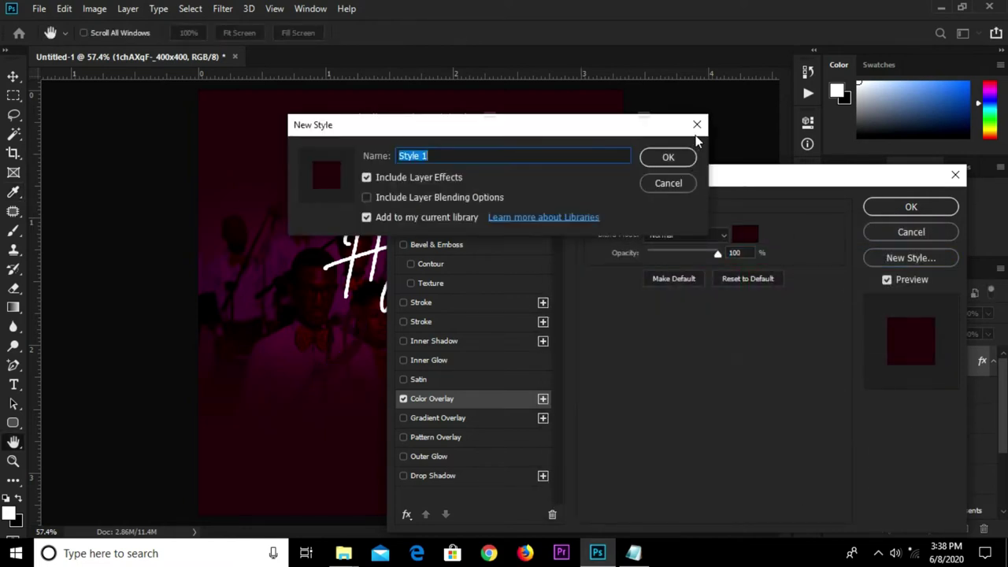
{"action": "left_click", "coordinate": [697, 126]}
{"action": "left_click", "coordinate": [911, 206]}
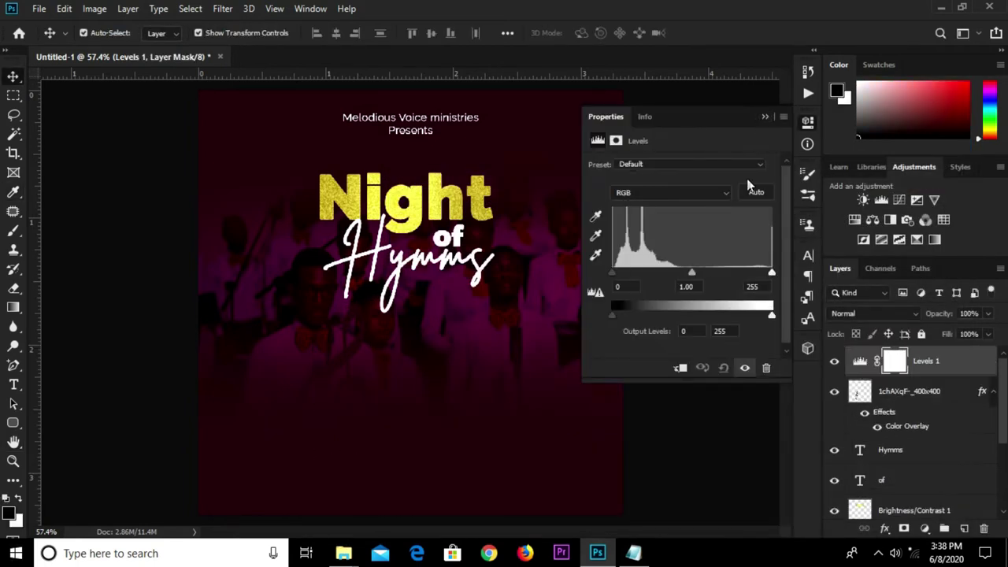
{"action": "left_click", "coordinate": [766, 118]}
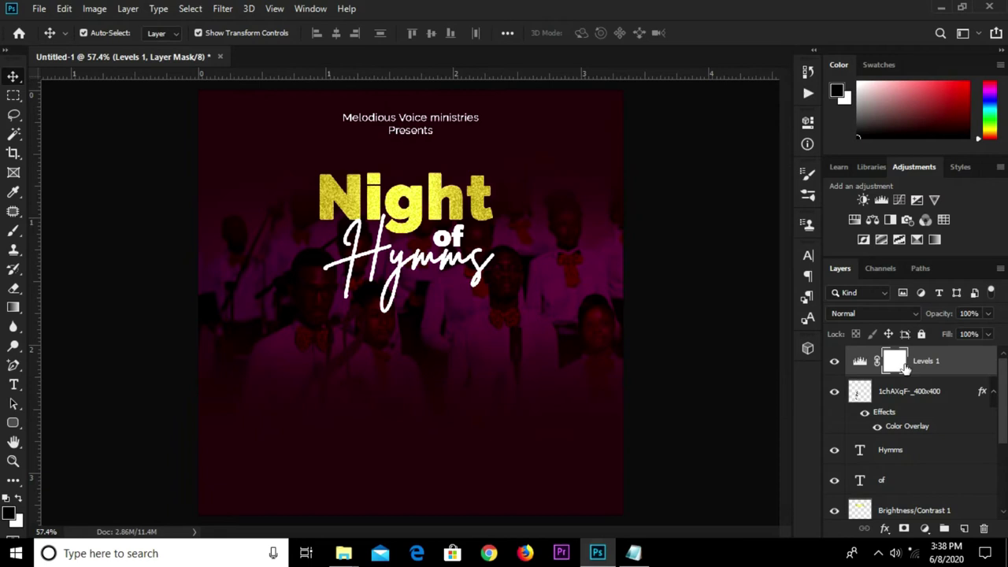
{"action": "left_click", "coordinate": [982, 529]}
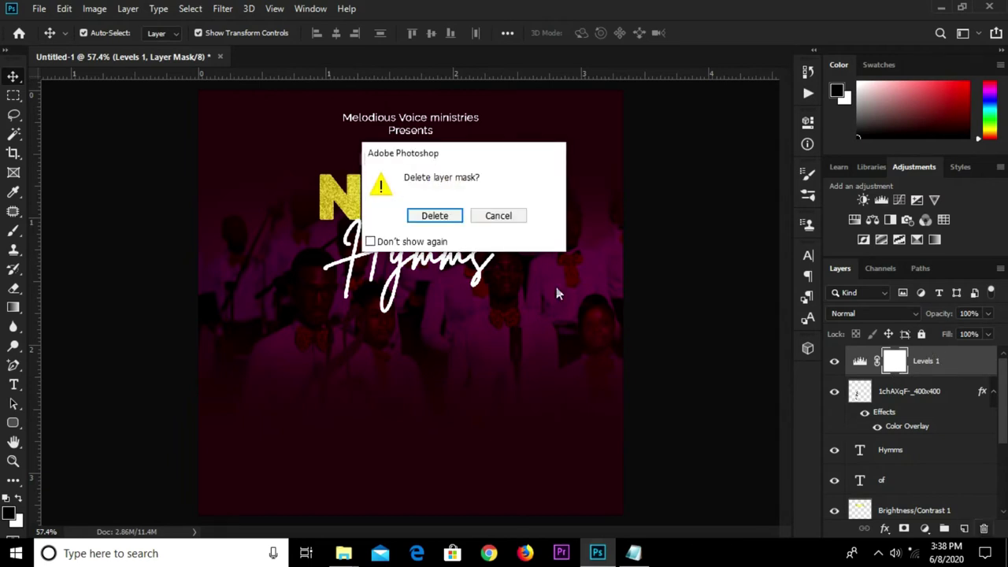
{"action": "left_click", "coordinate": [425, 219]}
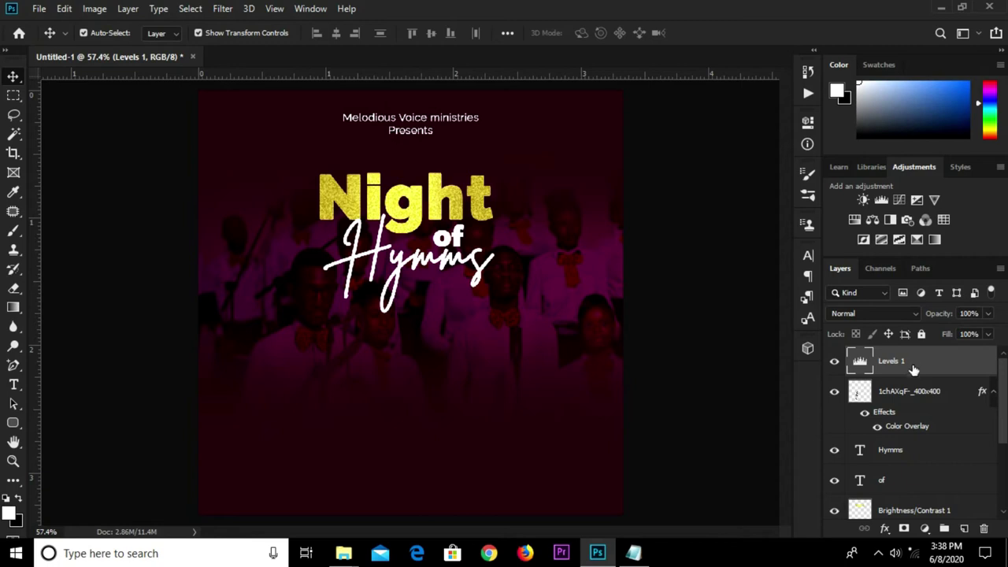
{"action": "left_click", "coordinate": [984, 528]}
{"action": "left_click", "coordinate": [434, 216]}
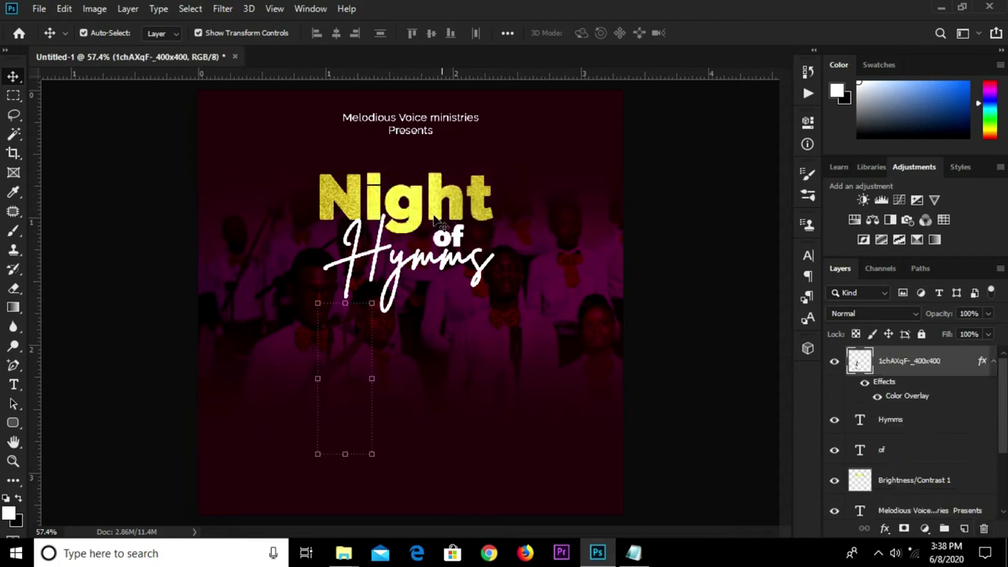
Step: Move the treble clef graphic over the title, stack it above IMG-2017, and rotate it about 19.26°
{"action": "left_click_drag", "start_coordinate": [355, 362], "coordinate": [431, 193]}
{"action": "left_click_drag", "start_coordinate": [934, 363], "coordinate": [915, 517]}
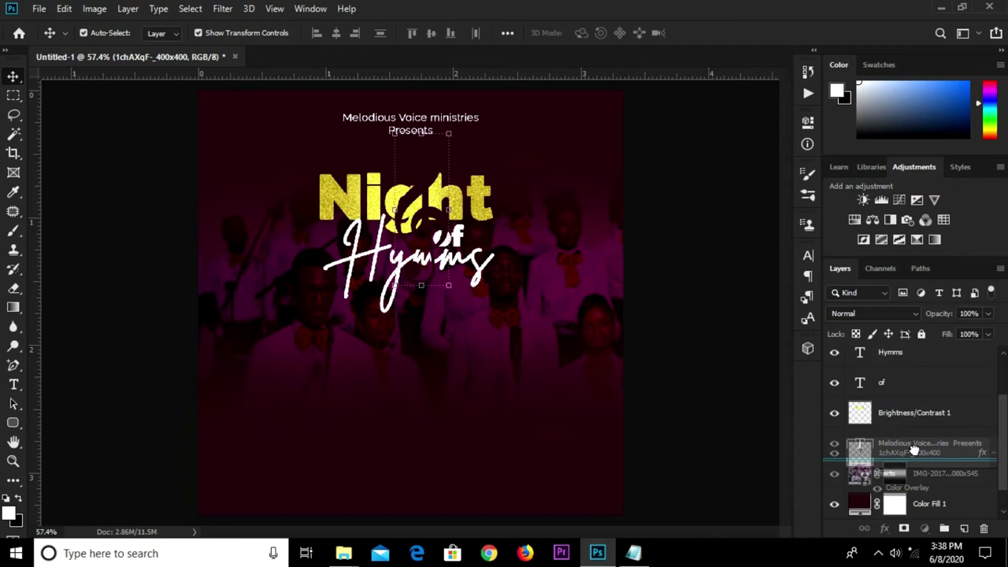
{"action": "left_click_drag", "start_coordinate": [914, 517], "coordinate": [912, 452]}
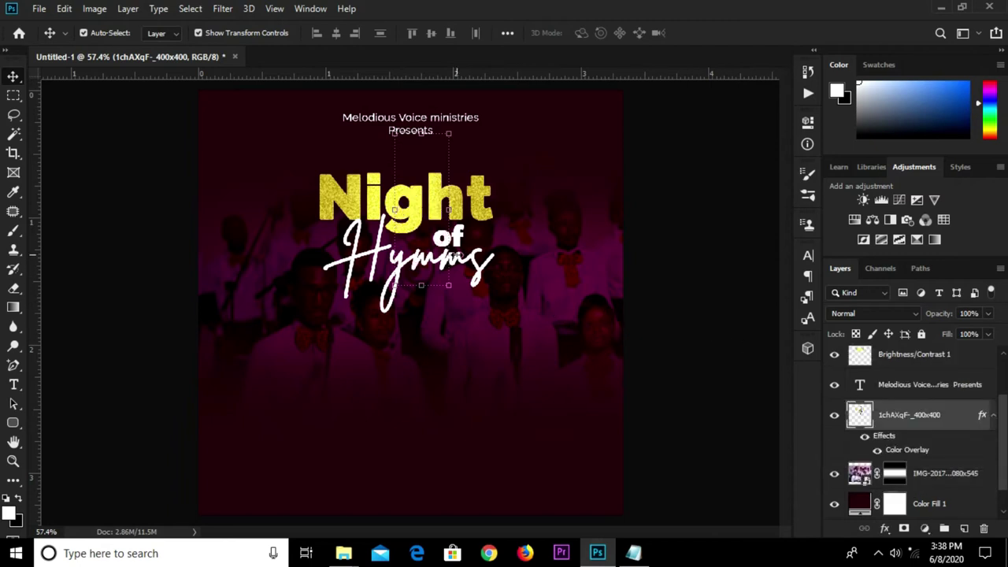
{"action": "left_click_drag", "start_coordinate": [465, 124], "coordinate": [520, 130]}
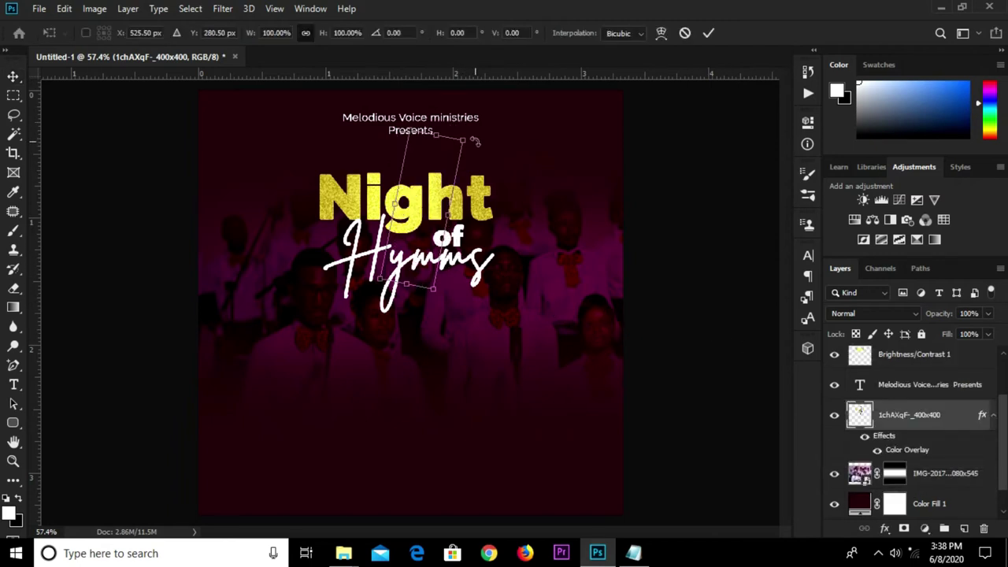
{"action": "left_click_drag", "start_coordinate": [427, 236], "coordinate": [434, 249]}
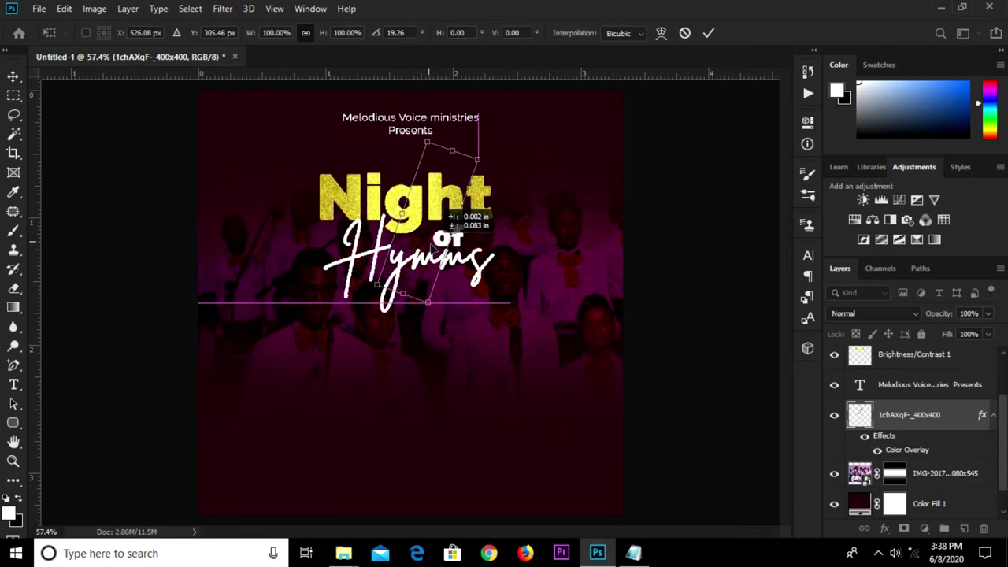
{"action": "left_click", "coordinate": [707, 36]}
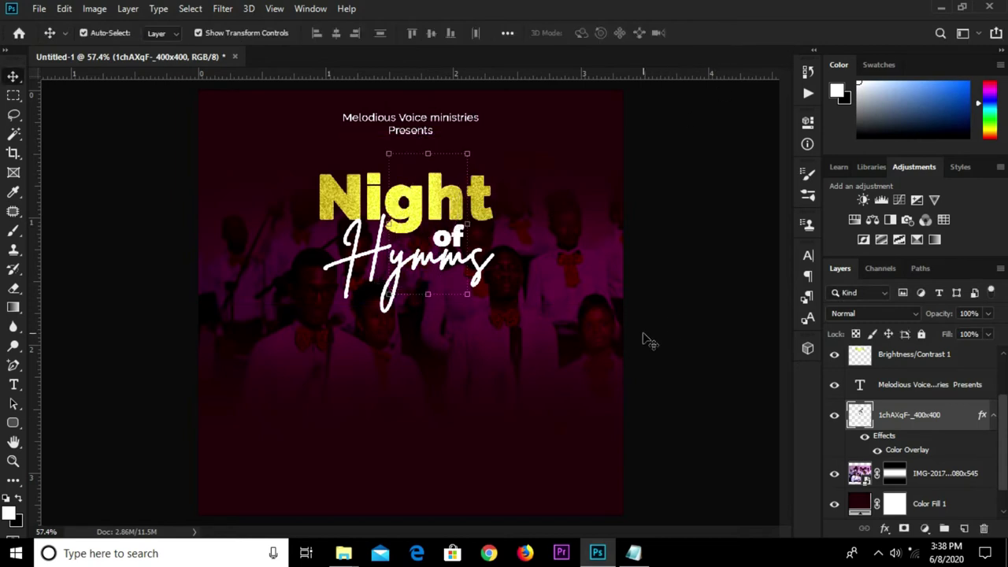
Step: Copy the colour code 78073e from the Night of Hymms notes in Notepad
{"action": "left_click", "coordinate": [633, 553]}
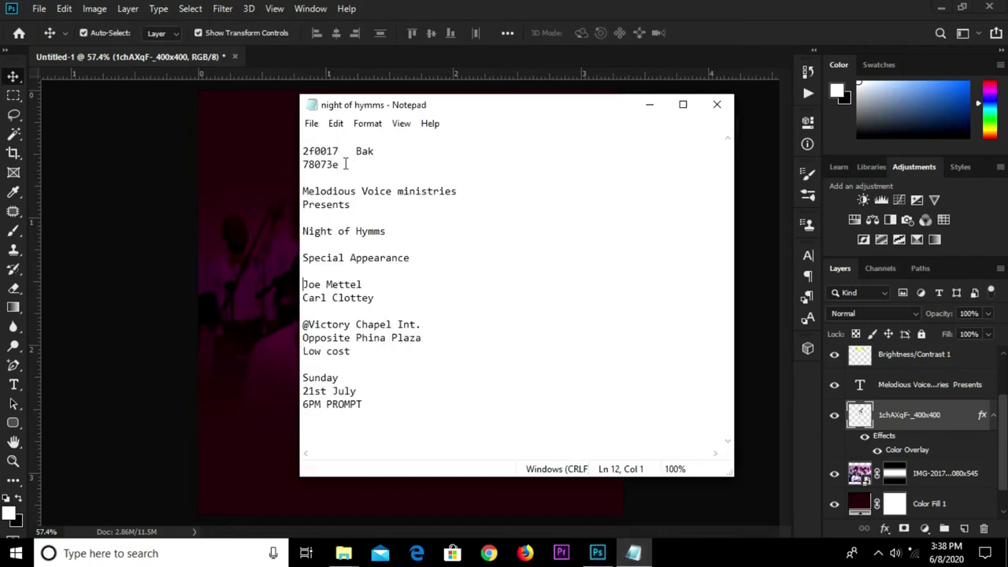
{"action": "left_click_drag", "start_coordinate": [345, 164], "coordinate": [309, 162]}
{"action": "right_click", "coordinate": [306, 163]}
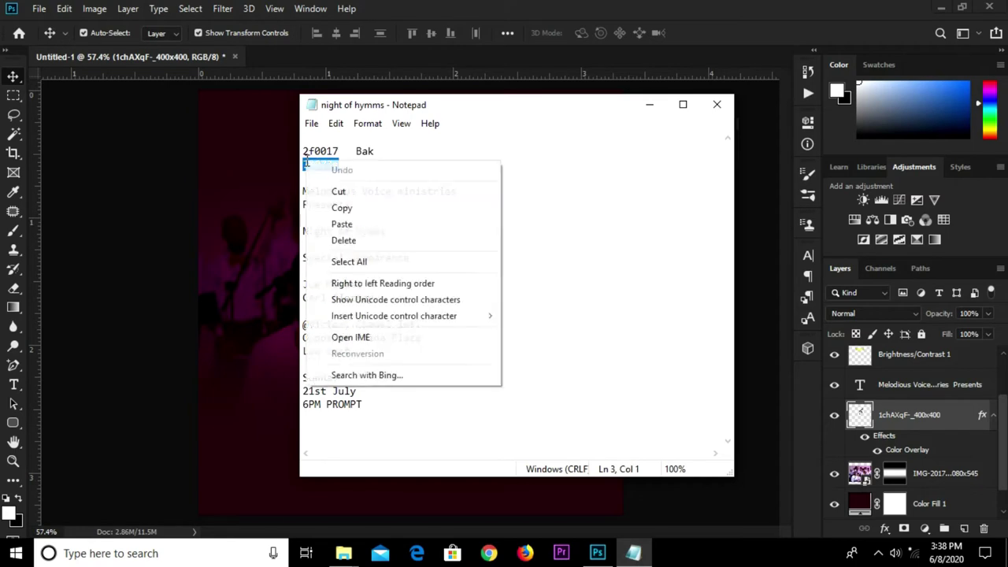
{"action": "left_click", "coordinate": [354, 209]}
{"action": "left_click", "coordinate": [158, 248]}
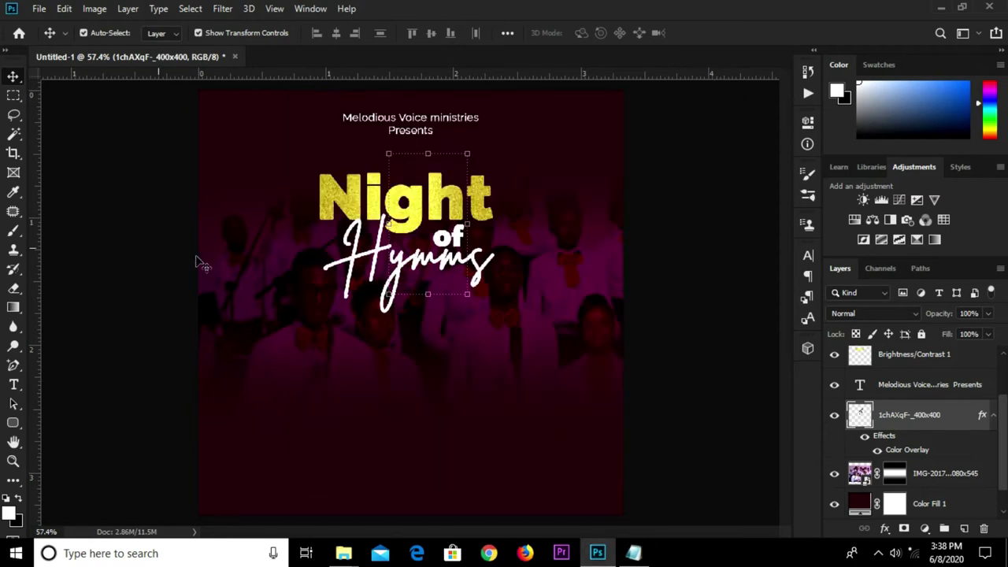
Step: Give the graphic layer an Outer Glow coloured #78073e
{"action": "left_click", "coordinate": [885, 528]}
{"action": "key", "text": "Escape"}
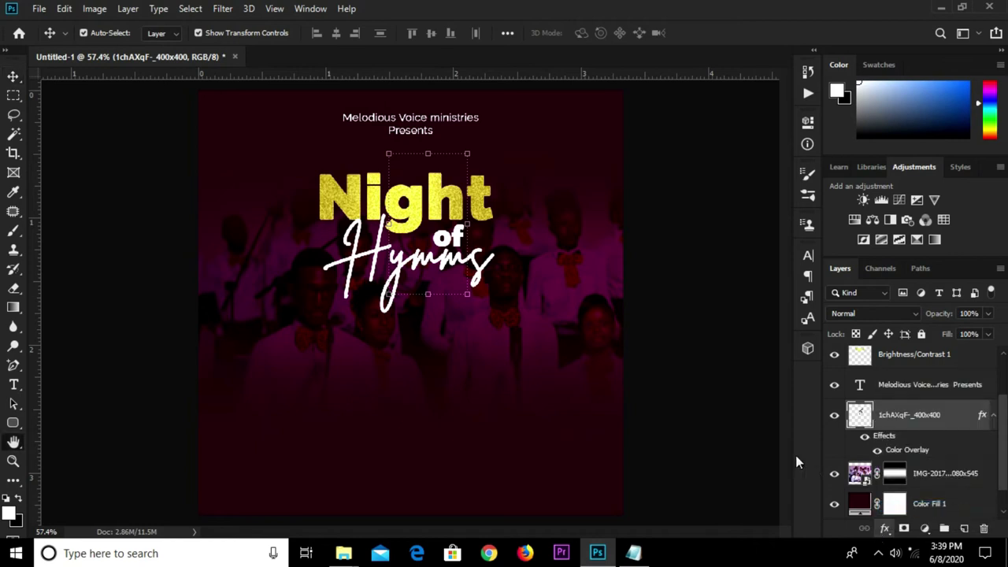
{"action": "double_click", "coordinate": [803, 455]}
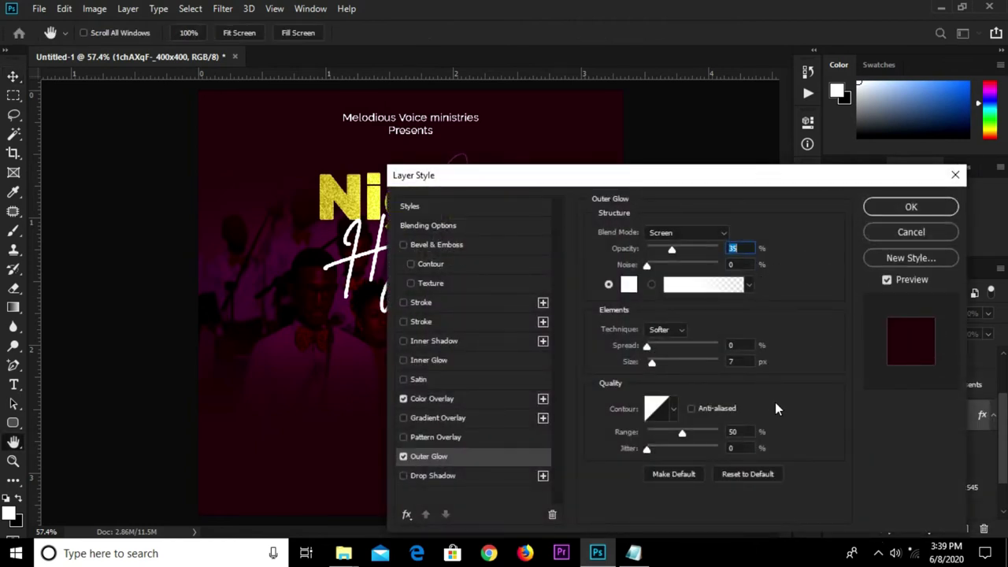
{"action": "left_click", "coordinate": [628, 287]}
{"action": "left_click", "coordinate": [625, 284]}
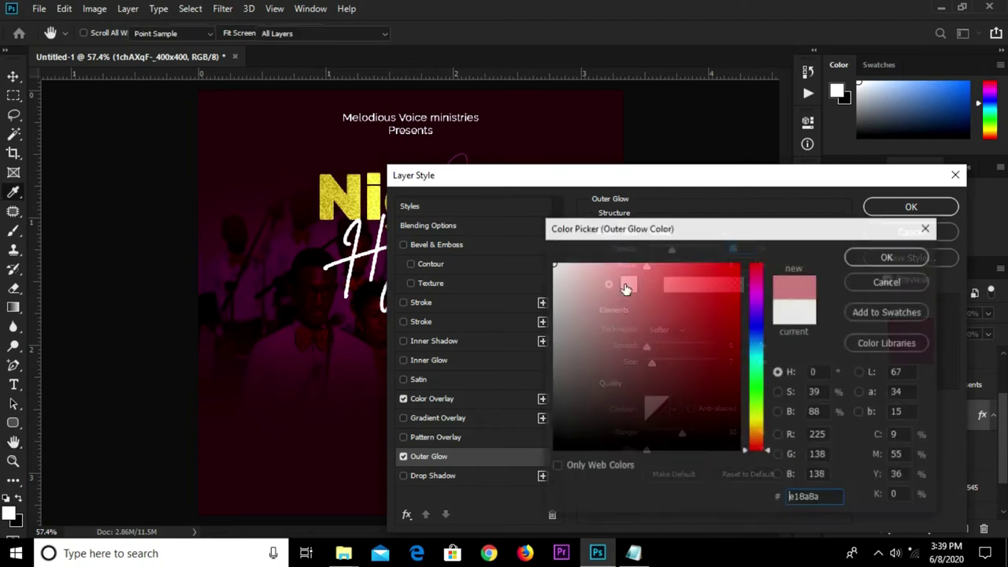
{"action": "left_click", "coordinate": [804, 498]}
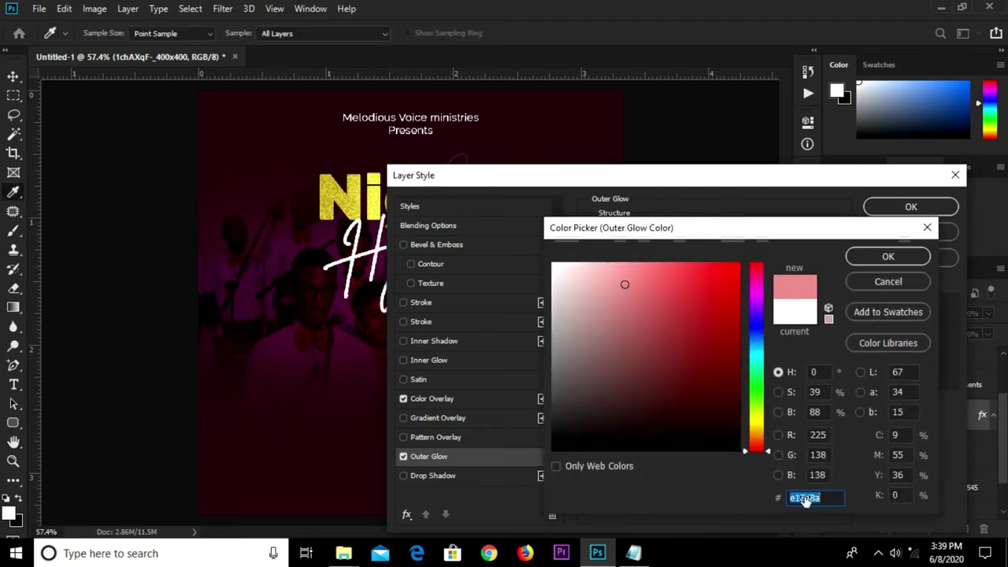
{"action": "type", "text": "78073e"}
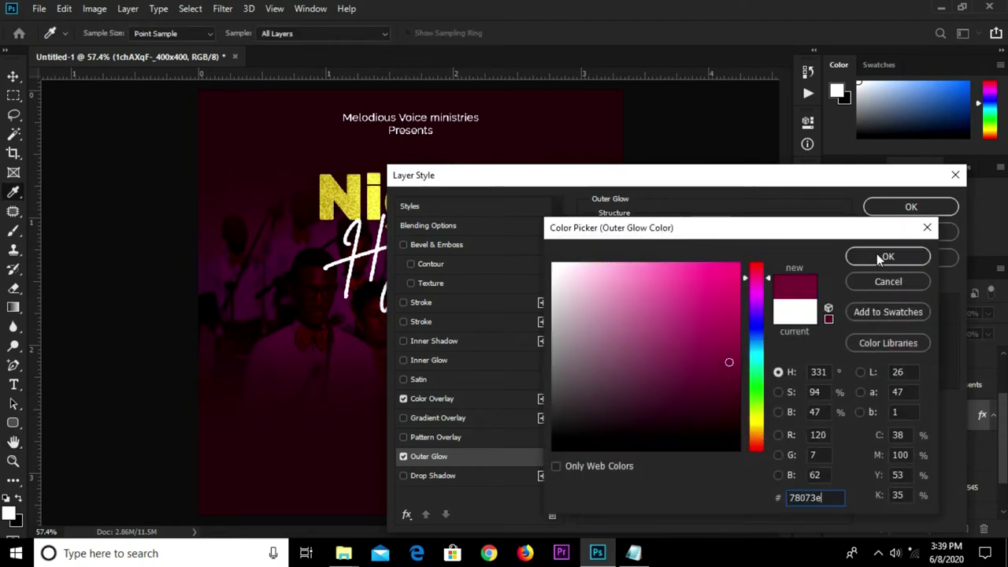
{"action": "left_click", "coordinate": [877, 253]}
{"action": "left_click", "coordinate": [876, 254]}
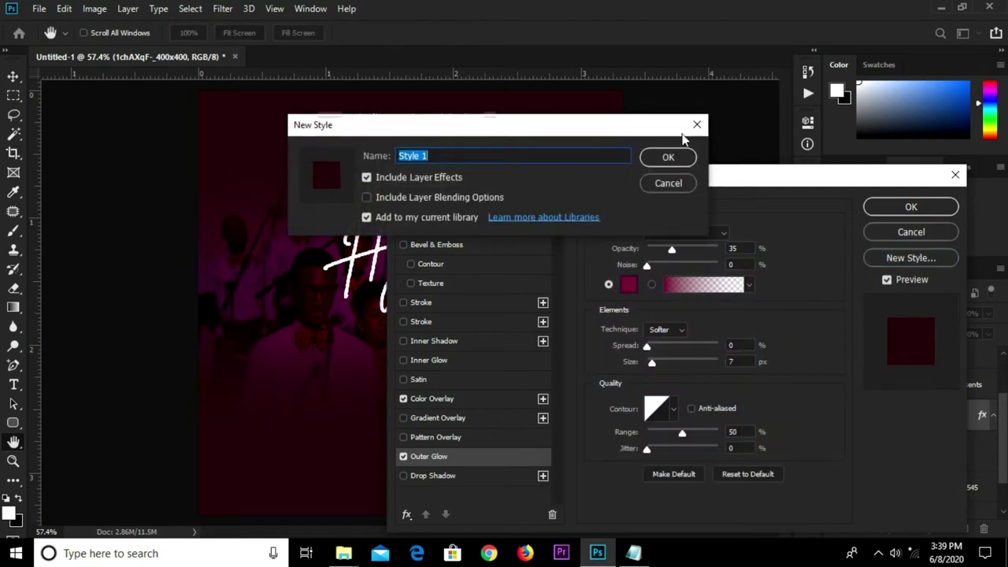
{"action": "left_click", "coordinate": [697, 124]}
{"action": "left_click", "coordinate": [870, 209]}
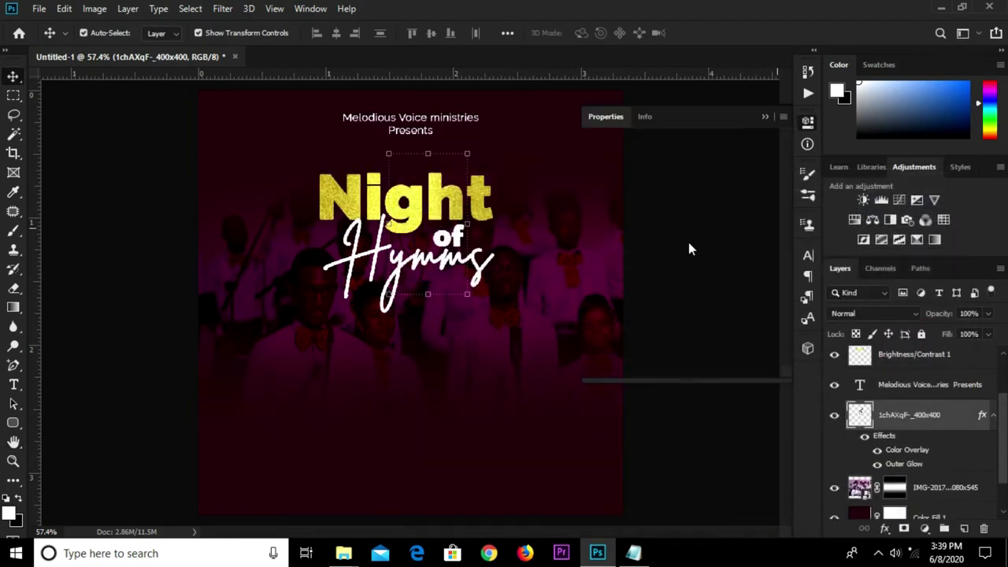
Step: Remove the accidentally added Color Balance 1 adjustment layer
{"action": "left_click", "coordinate": [904, 219]}
{"action": "left_click", "coordinate": [764, 116]}
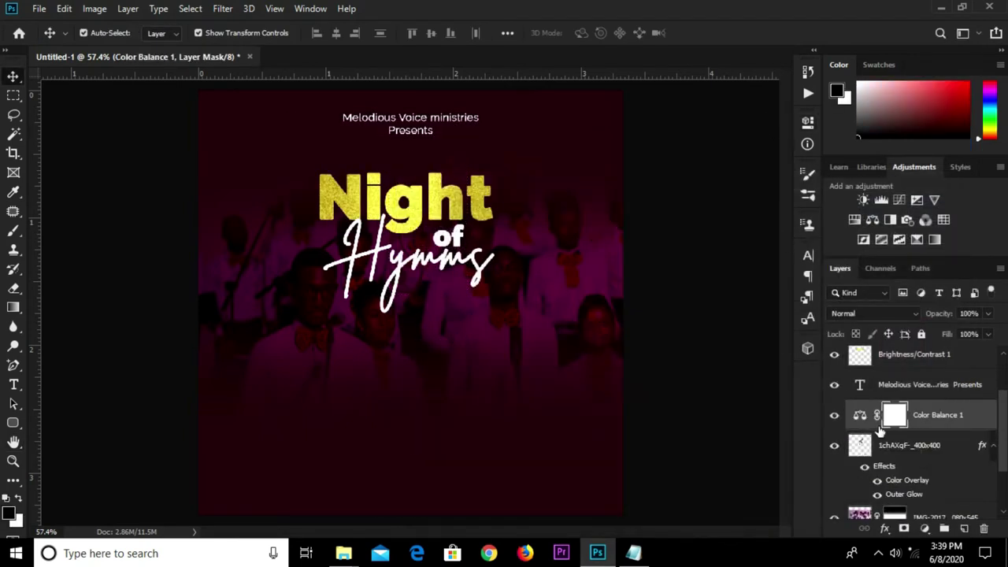
{"action": "key", "text": "Delete"}
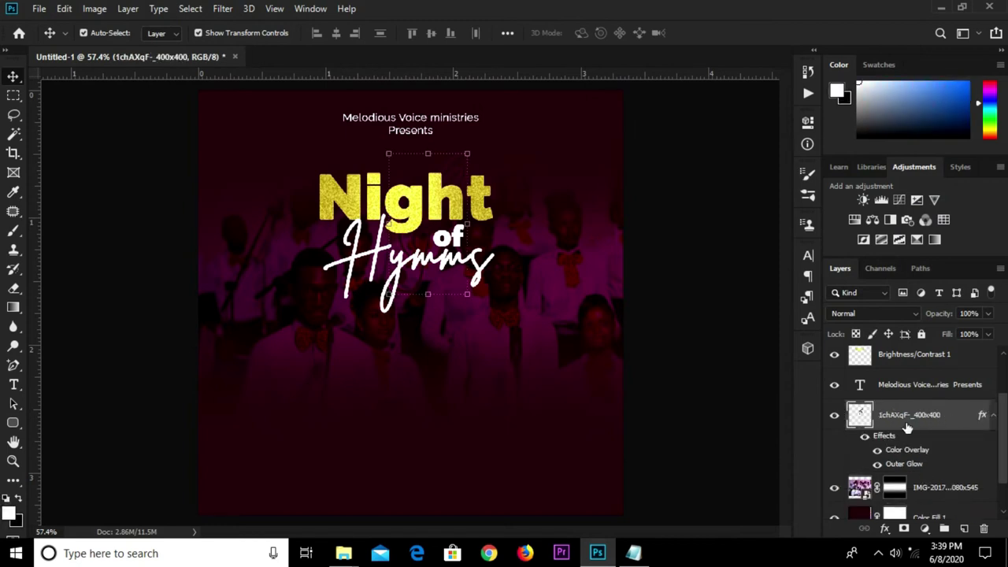
Step: Set the outer glow to 53% spread and 10 px size
{"action": "double_click", "coordinate": [982, 416]}
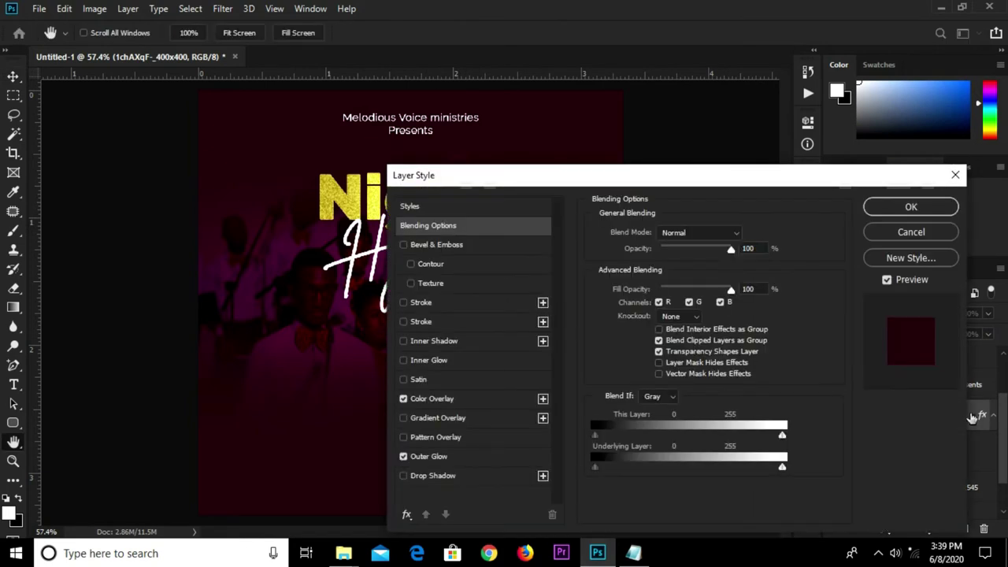
{"action": "left_click", "coordinate": [433, 459]}
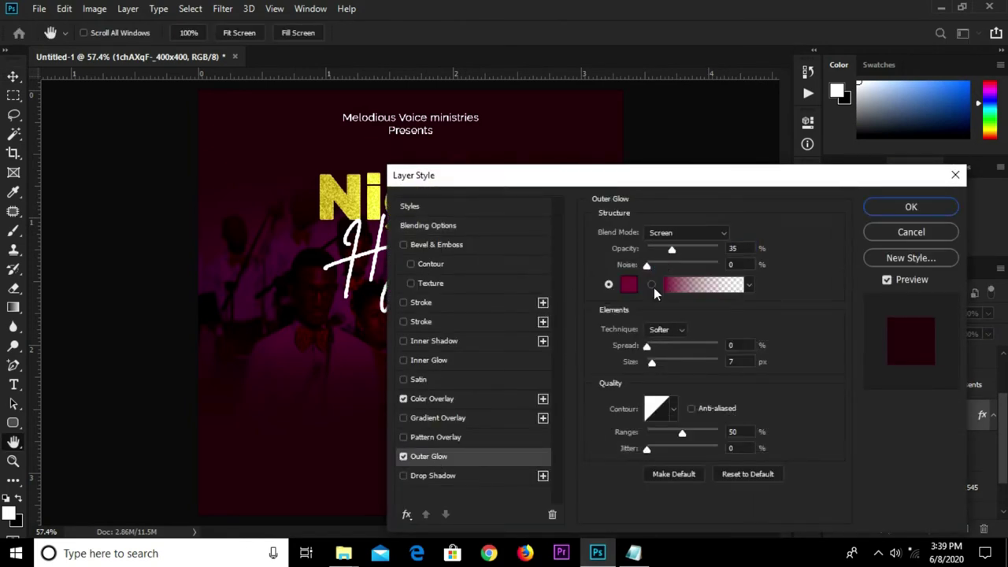
{"action": "left_click_drag", "start_coordinate": [656, 346], "coordinate": [665, 346]}
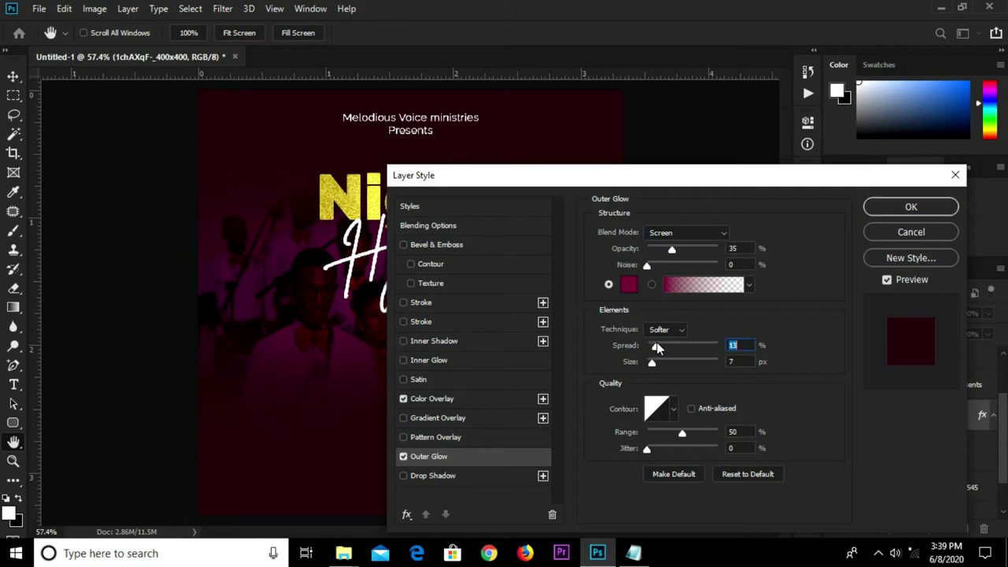
{"action": "left_click_drag", "start_coordinate": [632, 176], "coordinate": [738, 186]}
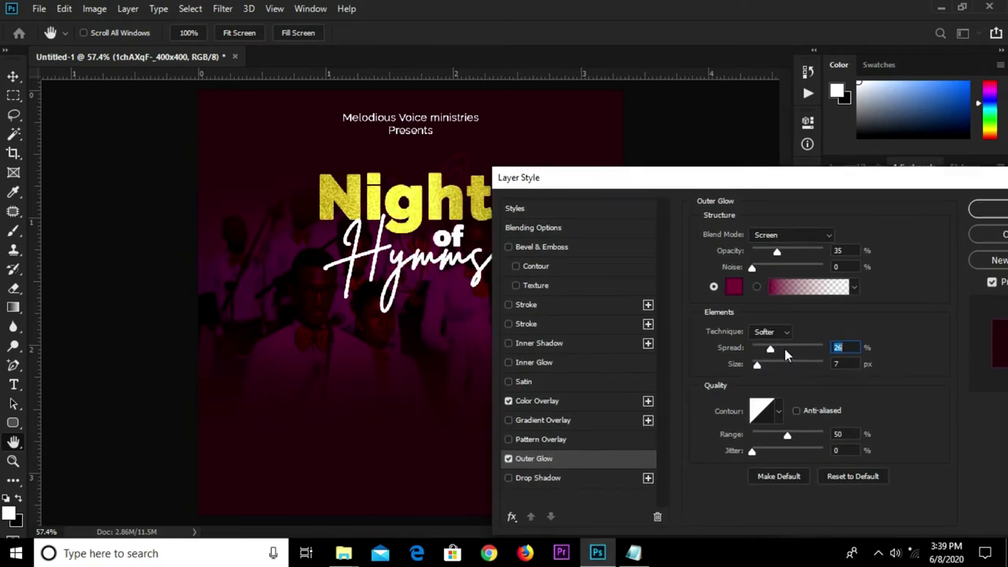
{"action": "left_click_drag", "start_coordinate": [756, 365], "coordinate": [767, 368]}
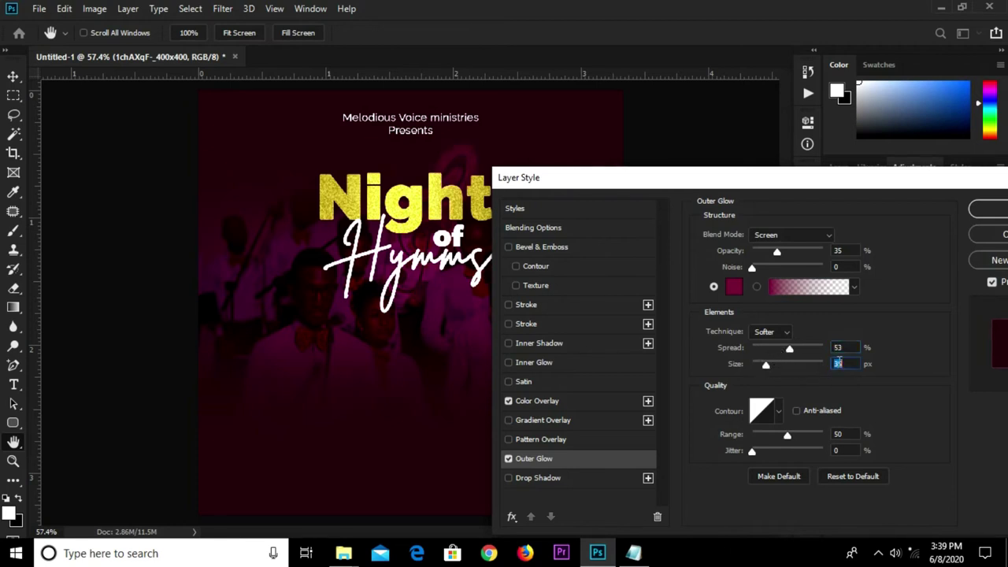
{"action": "type", "text": "15"}
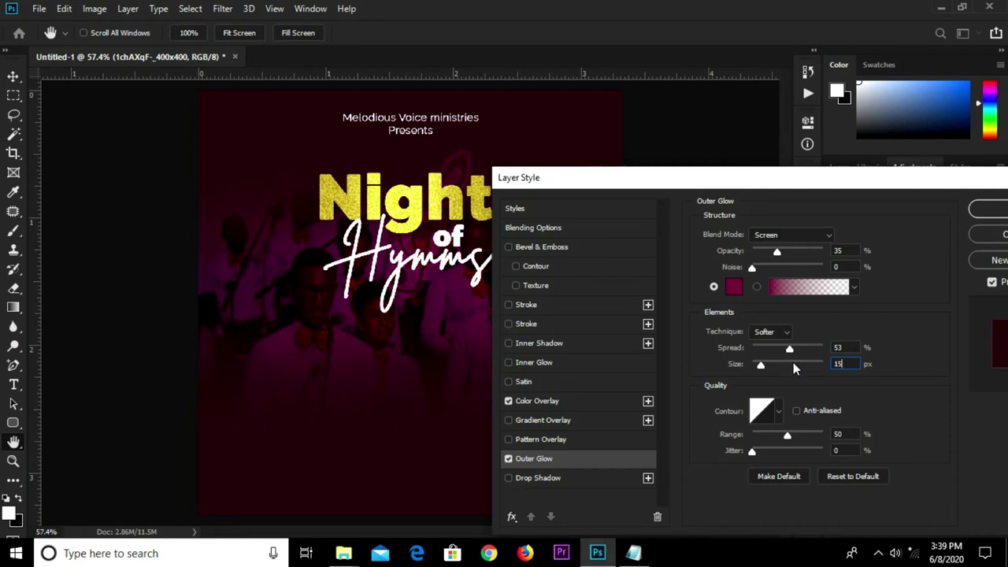
{"action": "left_click_drag", "start_coordinate": [820, 363], "coordinate": [816, 366]}
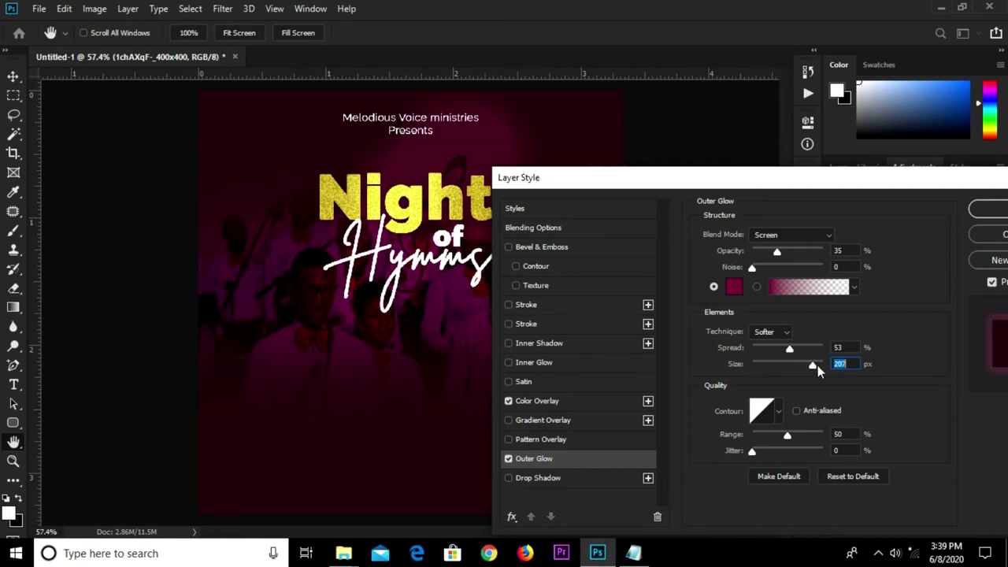
{"action": "type", "text": "10"}
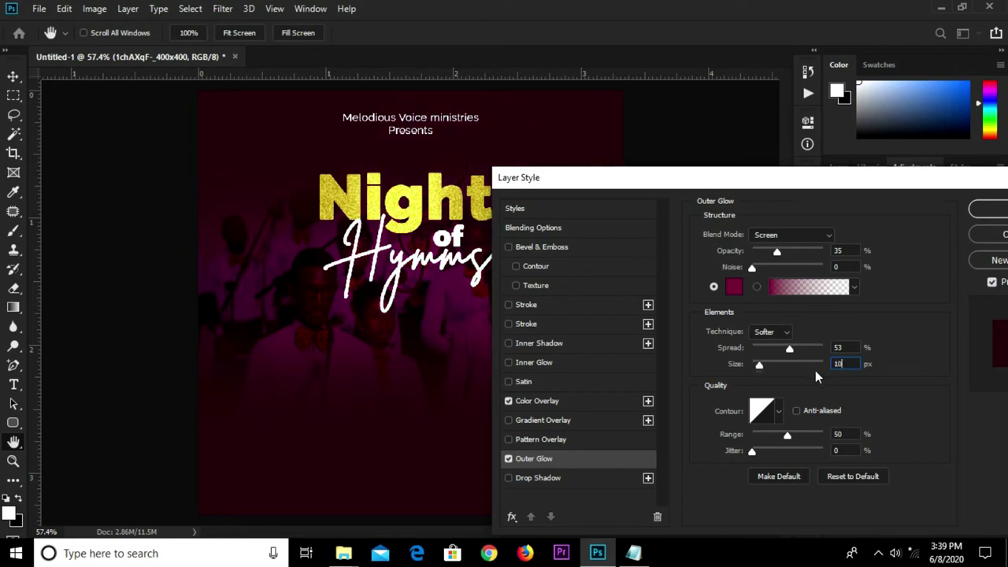
{"action": "key", "text": "Return"}
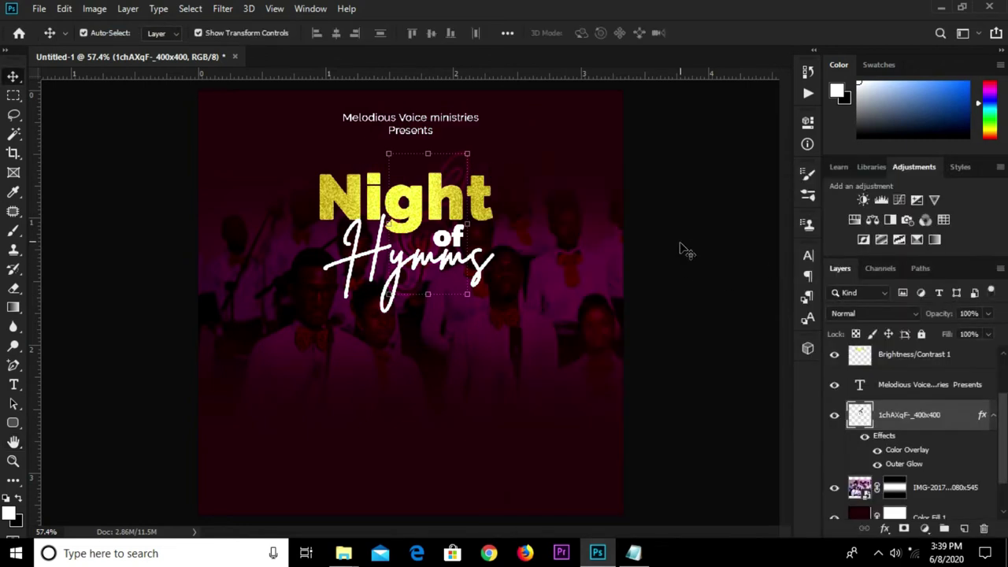
{"action": "left_click", "coordinate": [690, 209]}
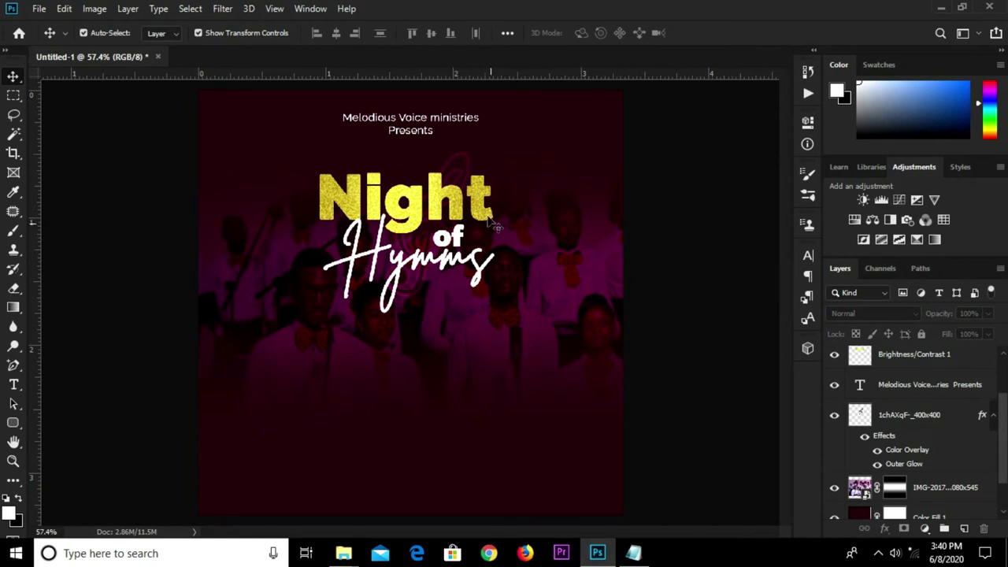
Step: Zoom out to the whole flyer and select the Rounded Rectangle Tool
{"action": "key", "text": "ctrl+minus"}
{"action": "scroll", "coordinate": [540, 263], "scroll_direction": "up", "scroll_amount": 1}
{"action": "key", "text": "ctrl+minus"}
{"action": "left_click", "coordinate": [12, 423]}
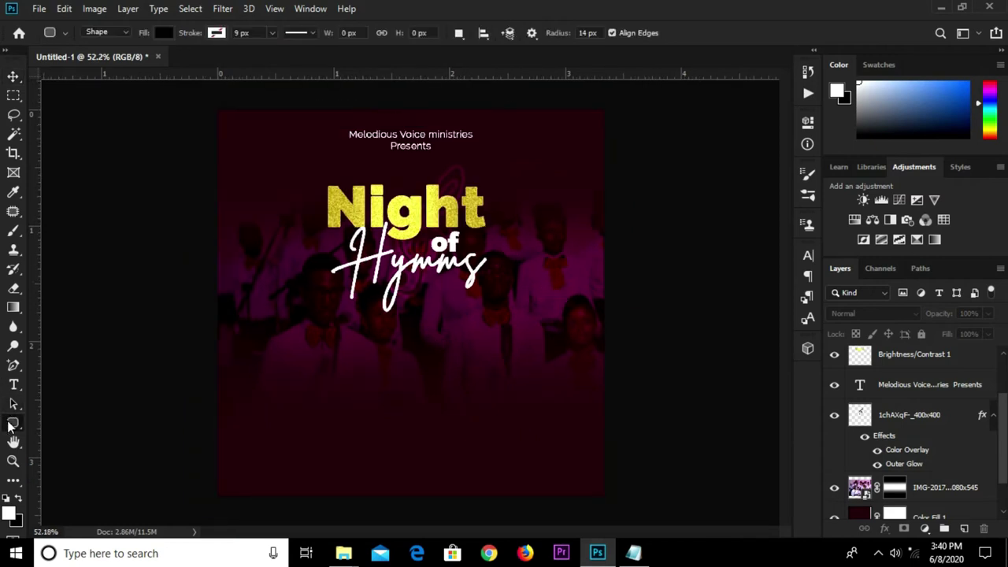
{"action": "right_click", "coordinate": [11, 425]}
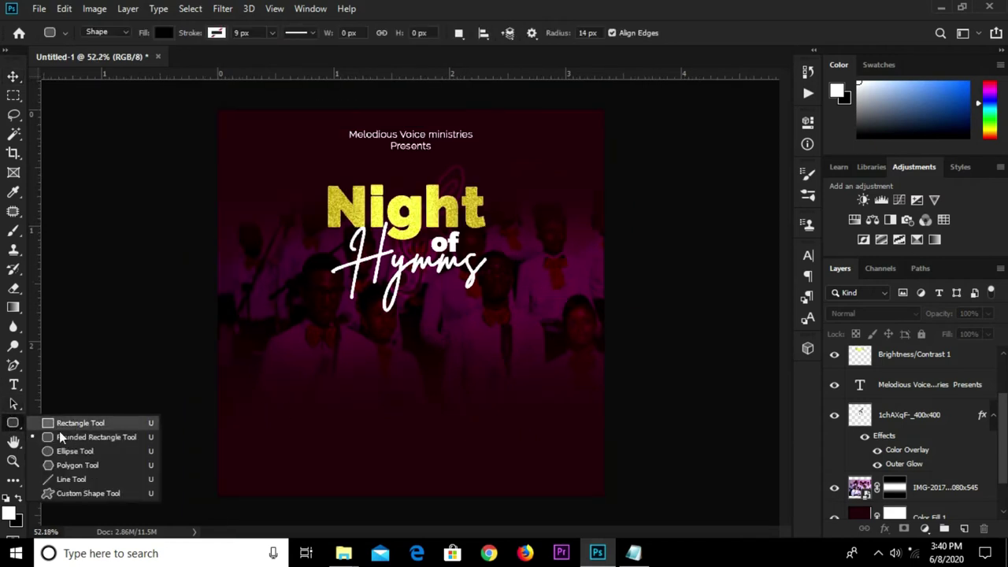
{"action": "left_click", "coordinate": [534, 6]}
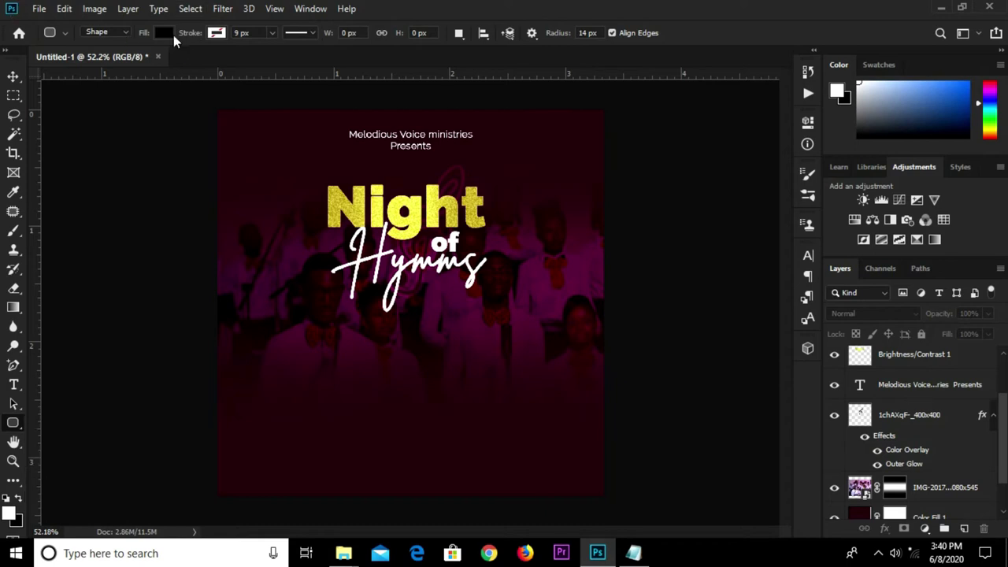
Step: Set the shape fill to white and draw a rounded bar below the title
{"action": "left_click", "coordinate": [166, 33]}
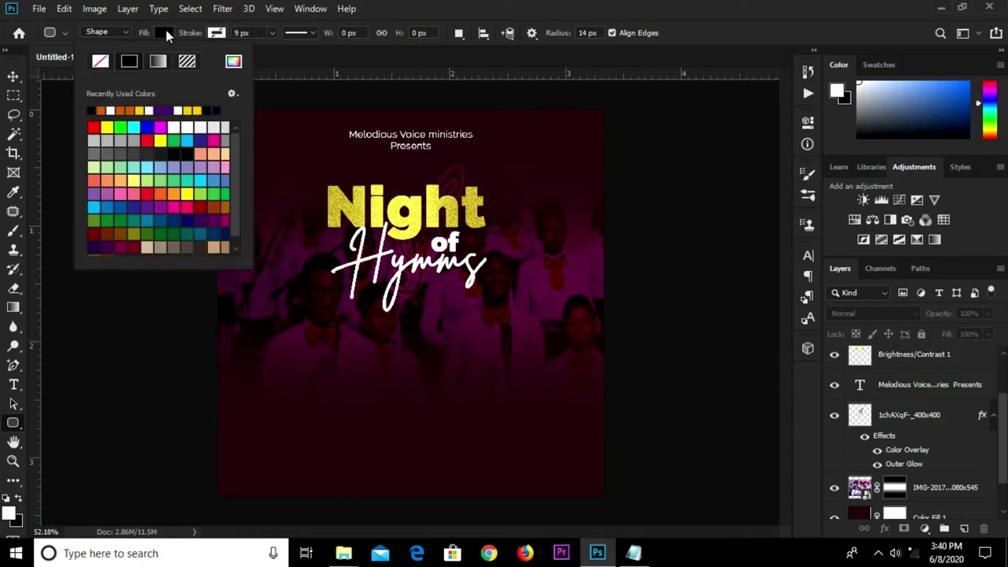
{"action": "left_click", "coordinate": [112, 109]}
{"action": "left_click", "coordinate": [100, 110]}
{"action": "left_click", "coordinate": [574, 41]}
{"action": "left_click_drag", "start_coordinate": [338, 346], "coordinate": [492, 356]}
{"action": "left_click", "coordinate": [482, 359]}
Step: Delete the leftover tiny Rounded Rectangle 1 layer
{"action": "type", "text": "v"}
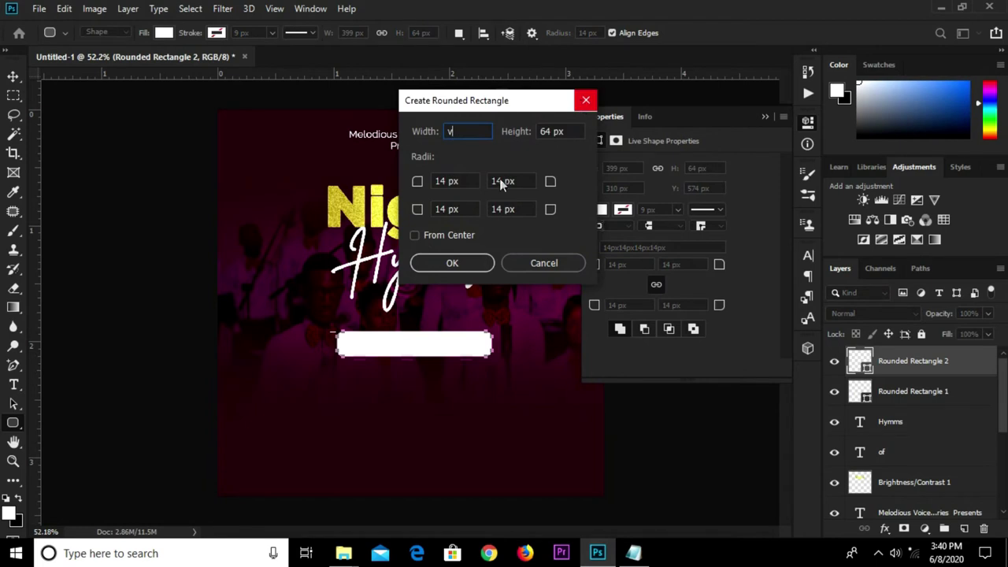
{"action": "left_click", "coordinate": [585, 100]}
{"action": "key", "text": "v"}
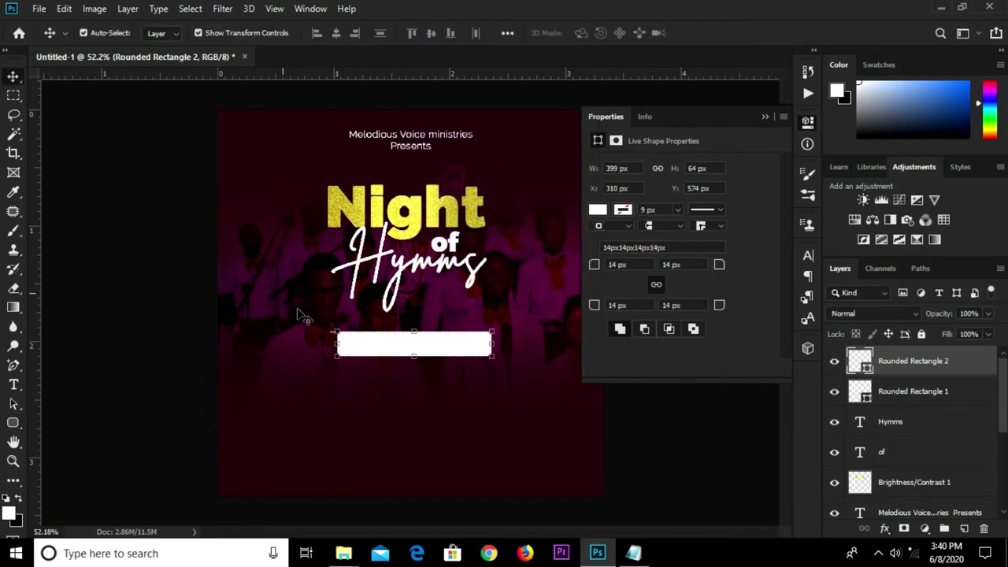
{"action": "left_click", "coordinate": [953, 396]}
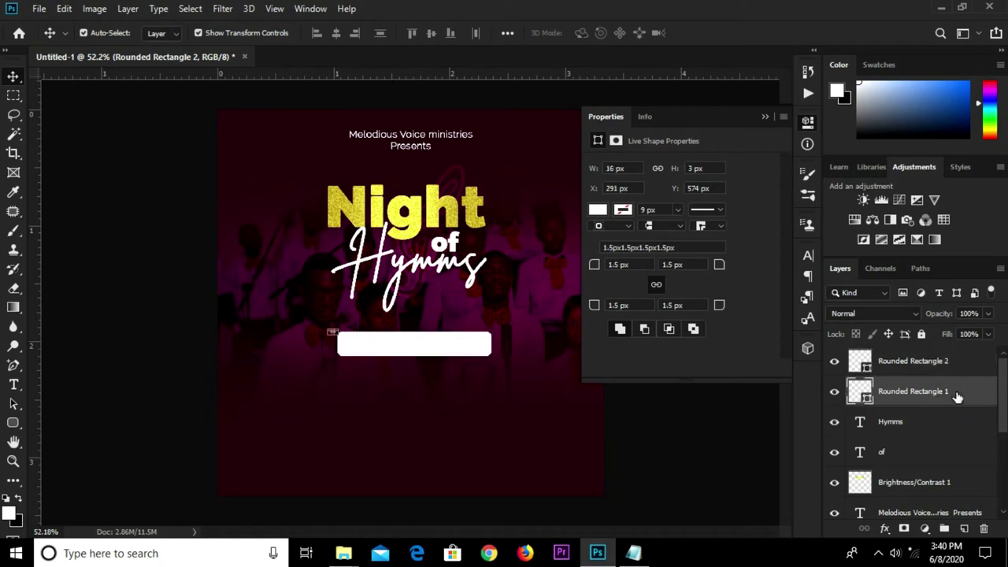
{"action": "key", "text": "Delete"}
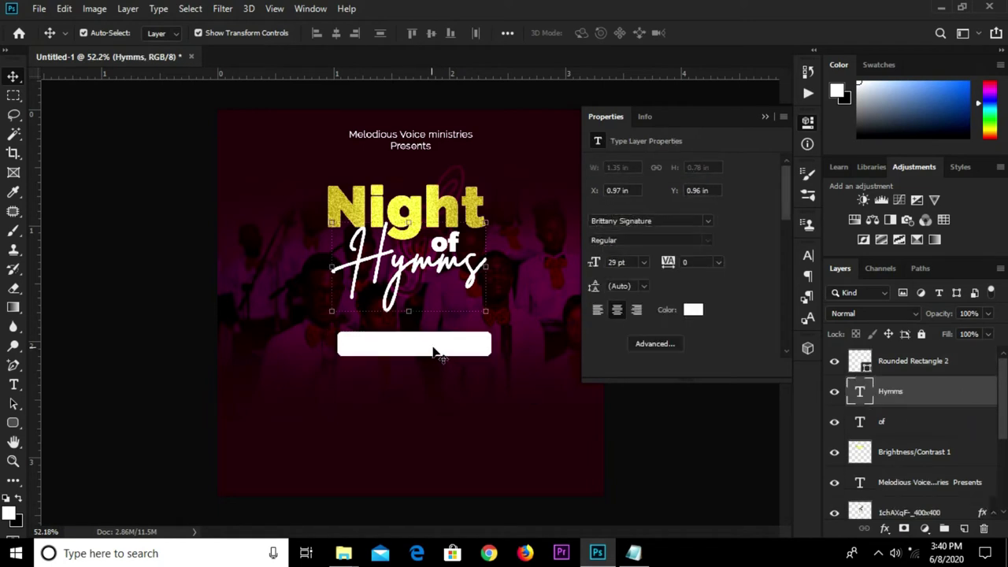
Step: Resize the white bar to 424 × 51 px and raise it just beneath Hymms
{"action": "left_click", "coordinate": [425, 352]}
{"action": "key", "text": "ctrl+t"}
{"action": "left_click_drag", "start_coordinate": [415, 355], "coordinate": [416, 348]}
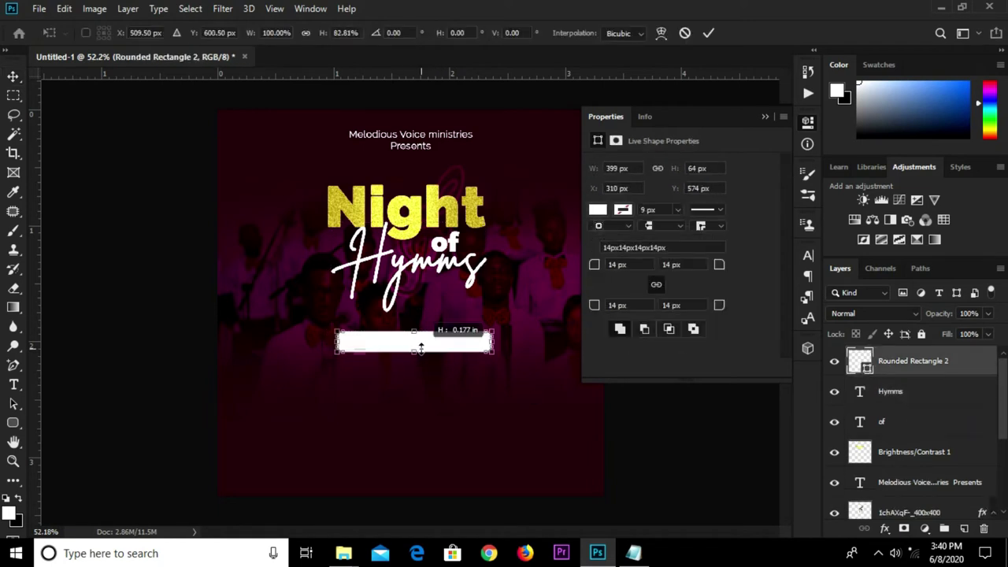
{"action": "left_click_drag", "start_coordinate": [337, 343], "coordinate": [327, 342]}
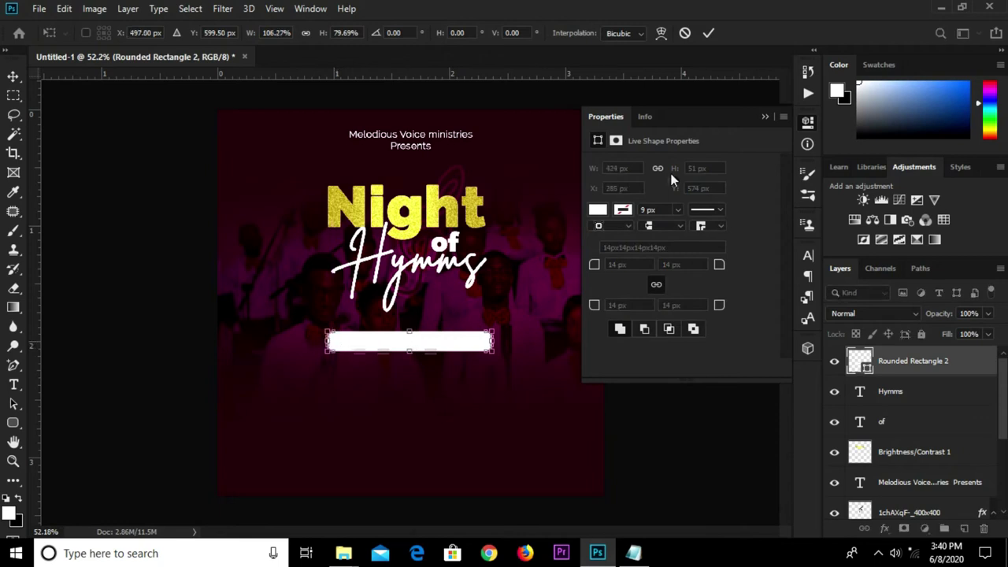
{"action": "left_click", "coordinate": [707, 35]}
{"action": "left_click_drag", "start_coordinate": [409, 344], "coordinate": [406, 331]}
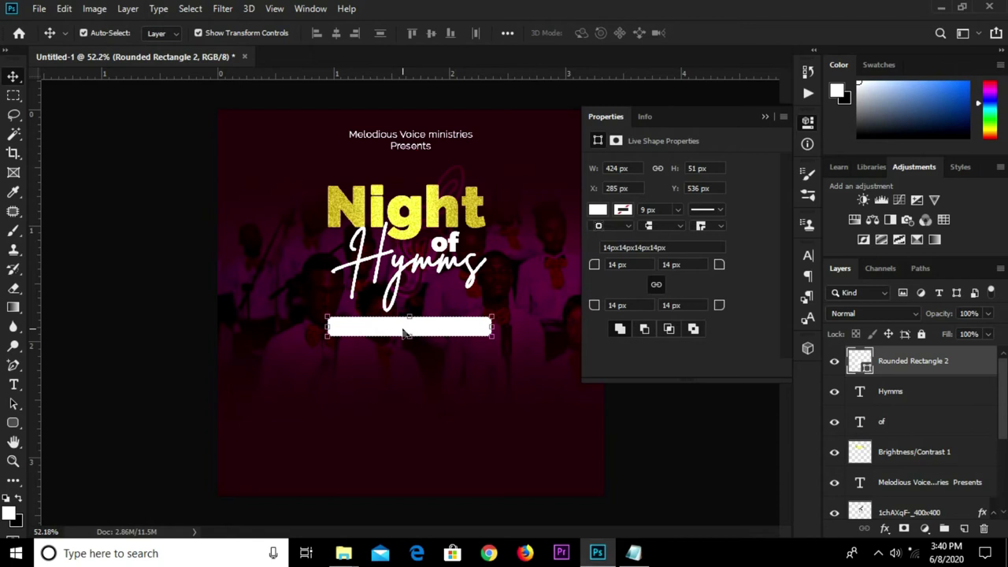
{"action": "left_click", "coordinate": [139, 317]}
Step: Centre the white bar horizontally on the canvas
{"action": "left_click", "coordinate": [386, 334]}
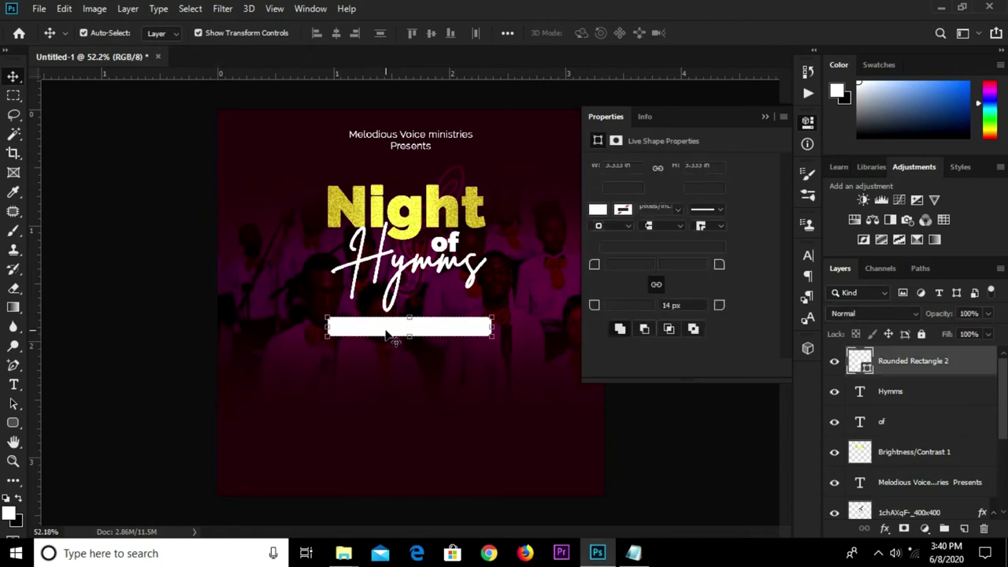
{"action": "key", "text": "ctrl+a"}
{"action": "left_click", "coordinate": [336, 33]}
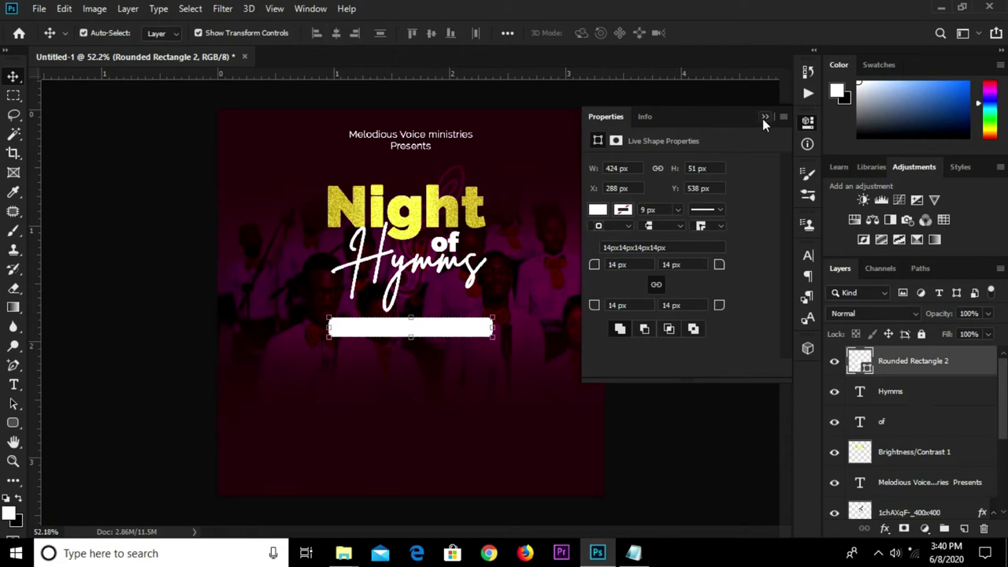
{"action": "left_click", "coordinate": [765, 117]}
{"action": "mouse_move", "coordinate": [634, 553]}
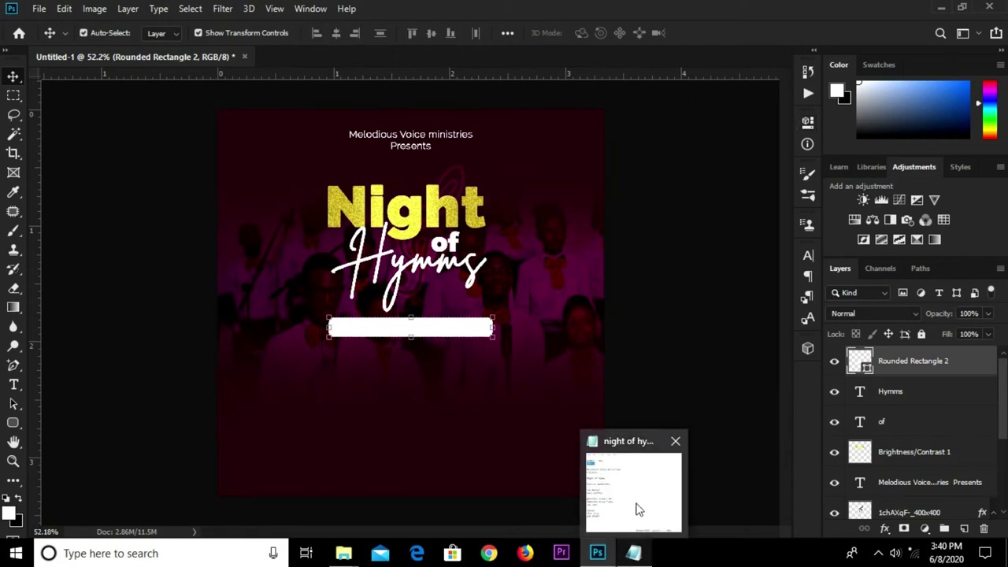
Step: Copy the 'Special Appearance' line from the Notepad flyer notes, then return to Photoshop
{"action": "left_click", "coordinate": [639, 510]}
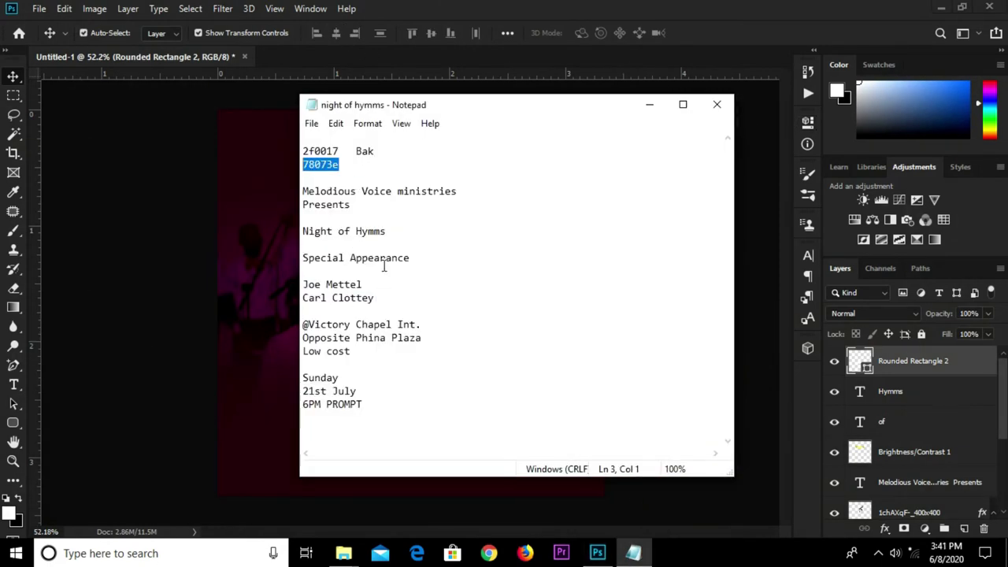
{"action": "left_click", "coordinate": [415, 257]}
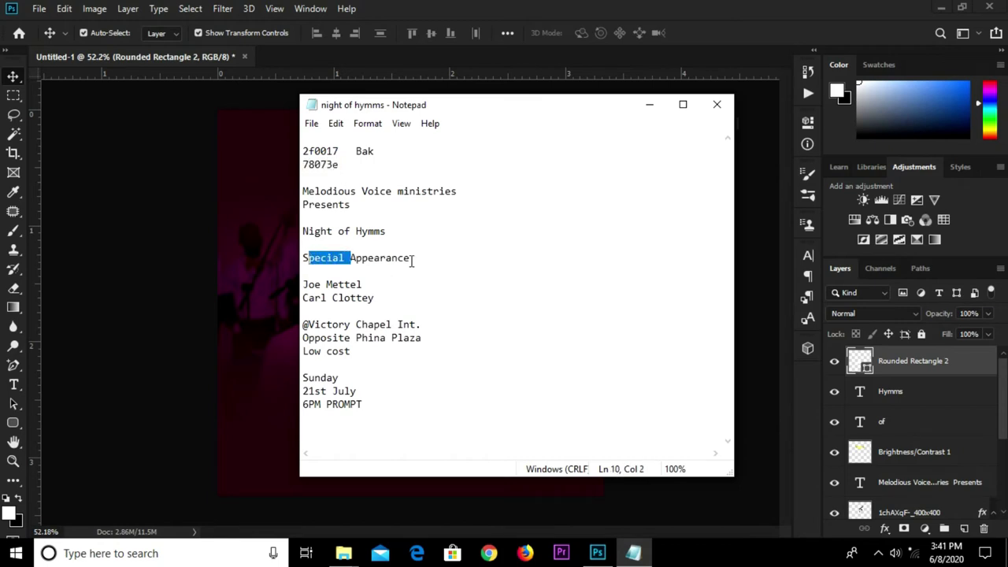
{"action": "left_click_drag", "start_coordinate": [312, 267], "coordinate": [307, 247]}
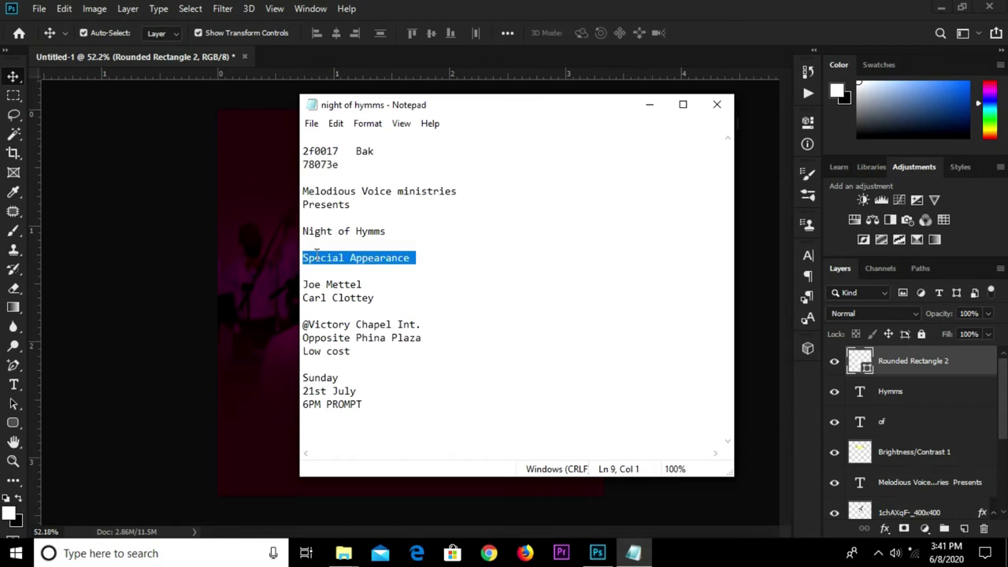
{"action": "right_click", "coordinate": [338, 253]}
{"action": "left_click", "coordinate": [353, 299]}
{"action": "left_click", "coordinate": [167, 307]}
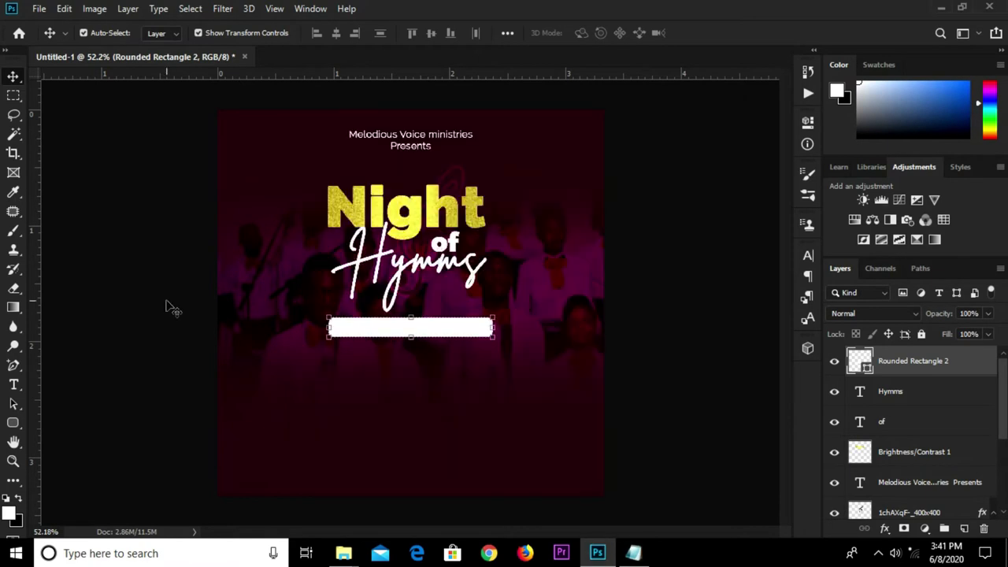
Step: Duplicate the 'of' text layer and move the copy below the white bar
{"action": "double_click", "coordinate": [455, 246]}
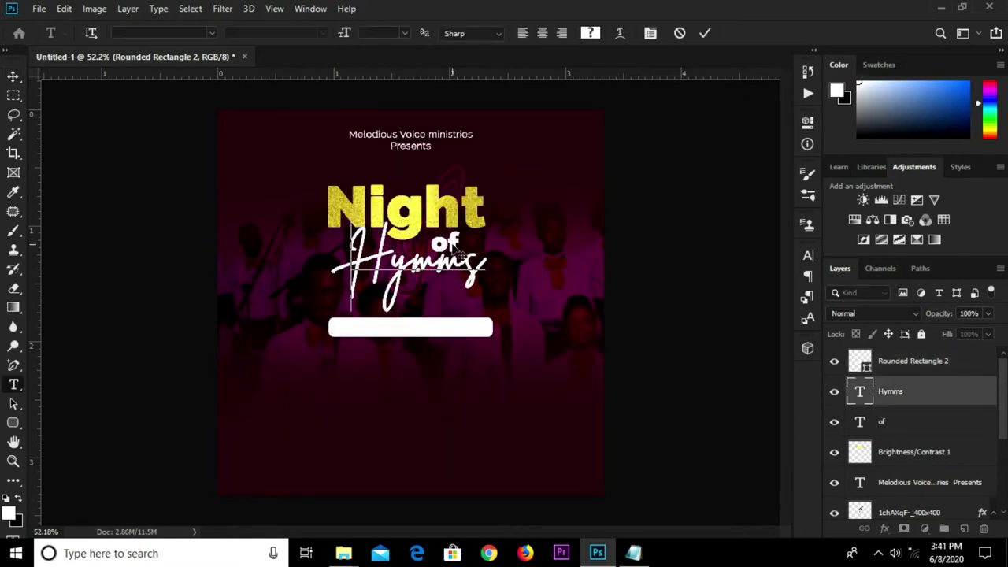
{"action": "left_click", "coordinate": [704, 33]}
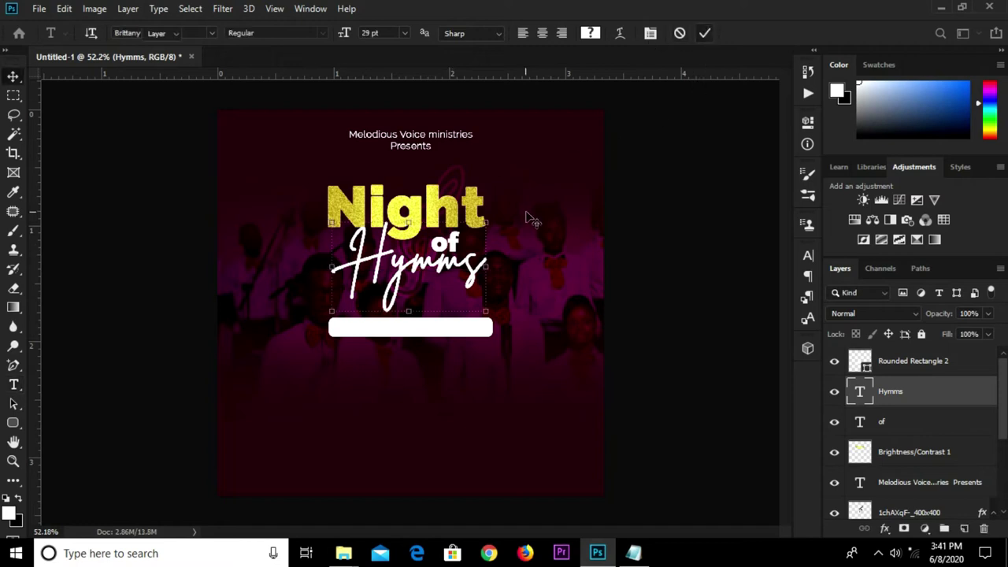
{"action": "key", "text": "v"}
{"action": "left_click", "coordinate": [911, 429]}
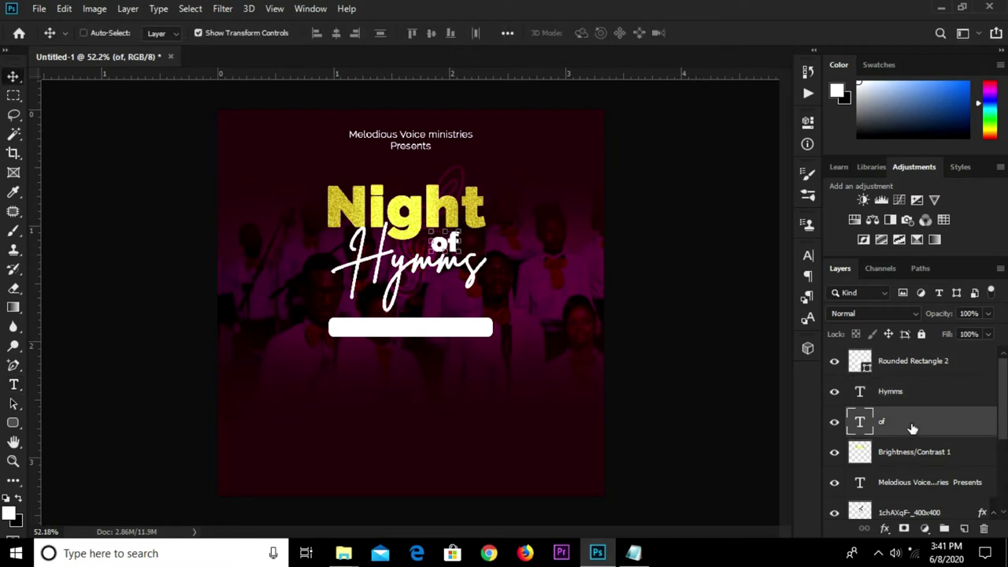
{"action": "key", "text": "ctrl+j"}
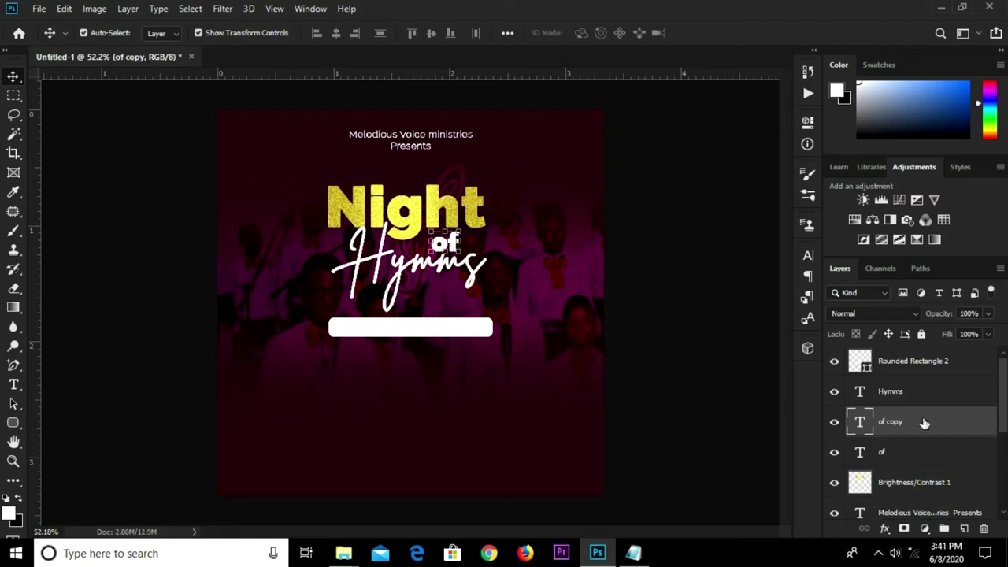
{"action": "key", "text": "ctrl+t"}
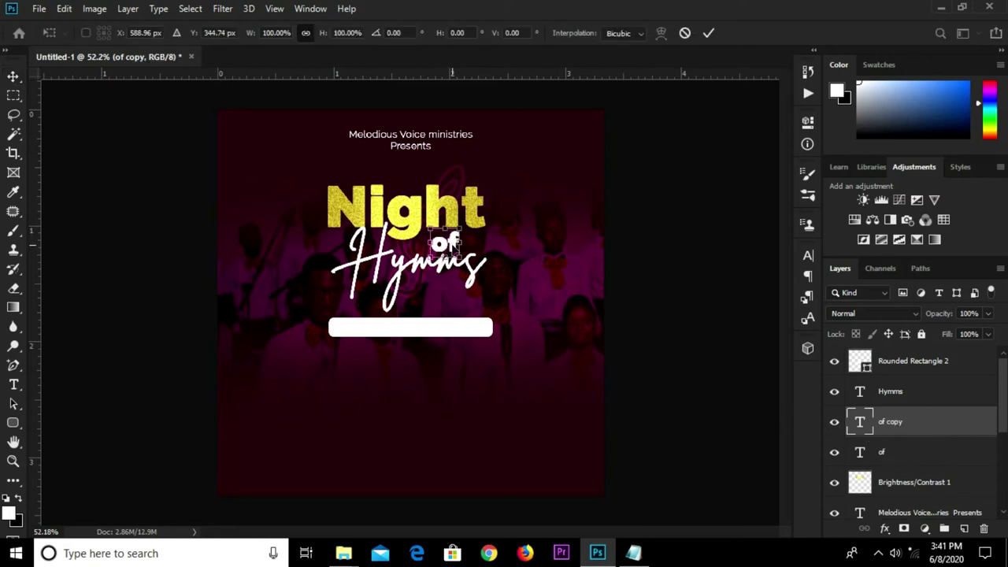
{"action": "left_click_drag", "start_coordinate": [447, 245], "coordinate": [497, 373]}
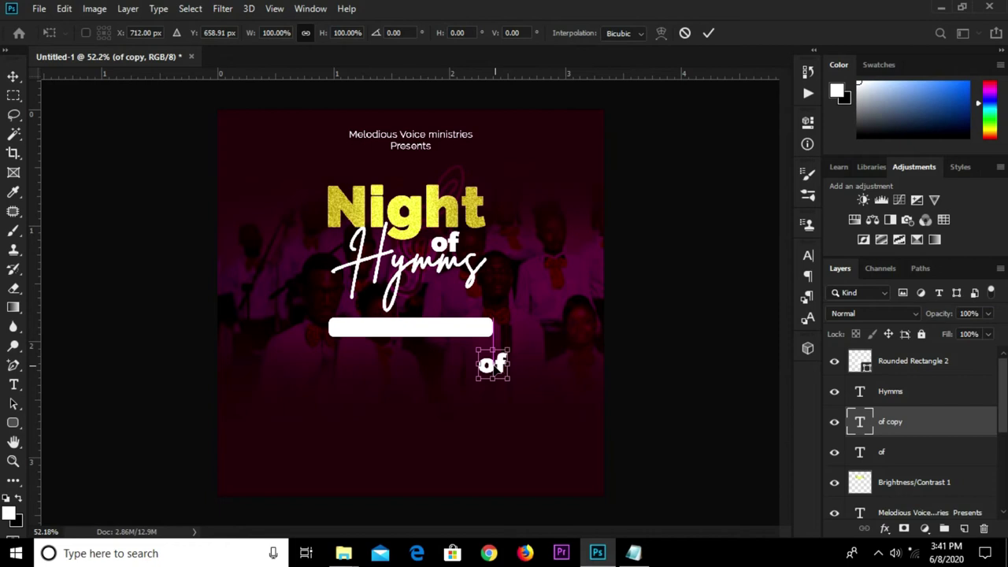
{"action": "left_click", "coordinate": [710, 33]}
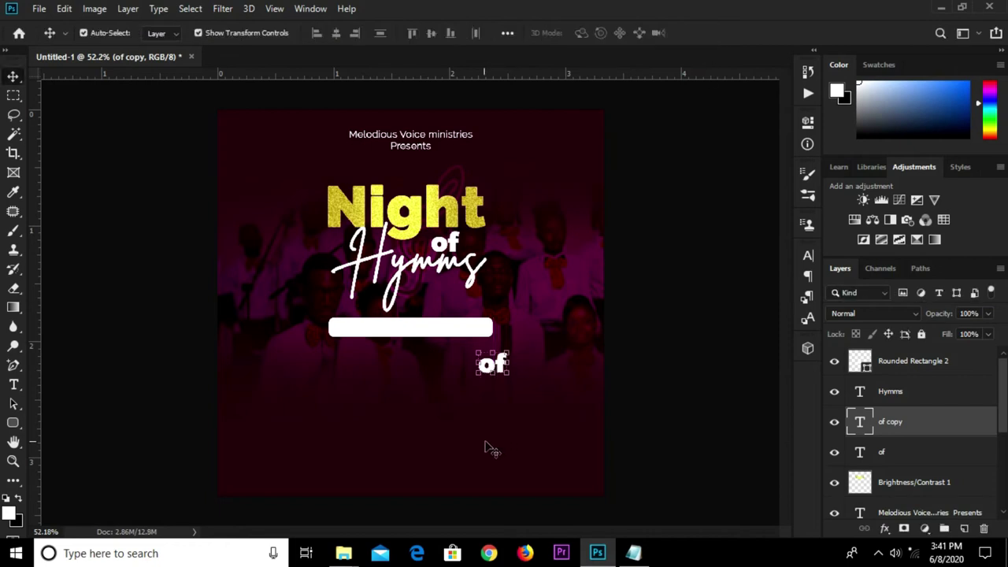
Step: Change the copied text to 'Special Appearance', correcting the typo
{"action": "key", "text": "t"}
{"action": "double_click", "coordinate": [492, 364]}
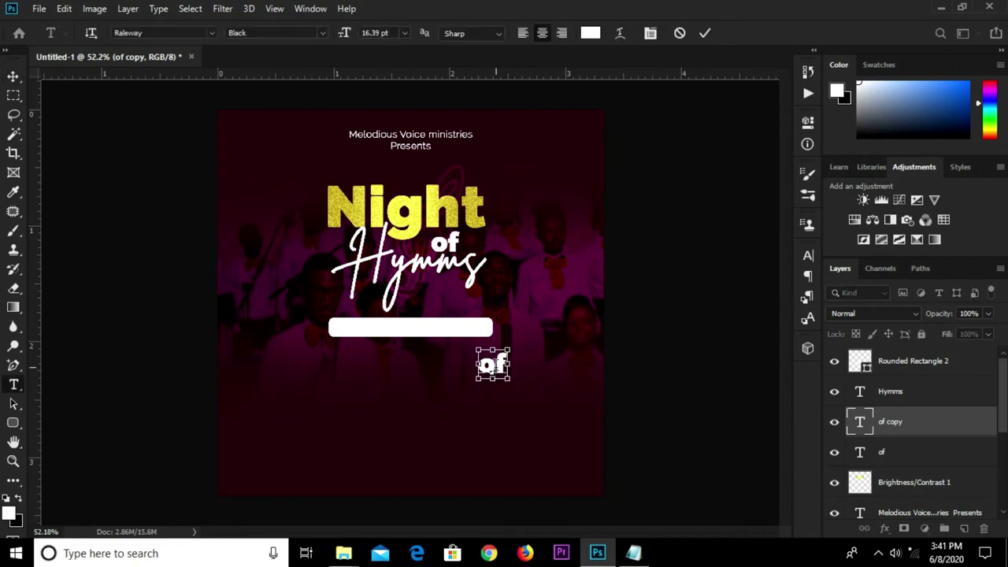
{"action": "type", "text": "Special Appearanc"}
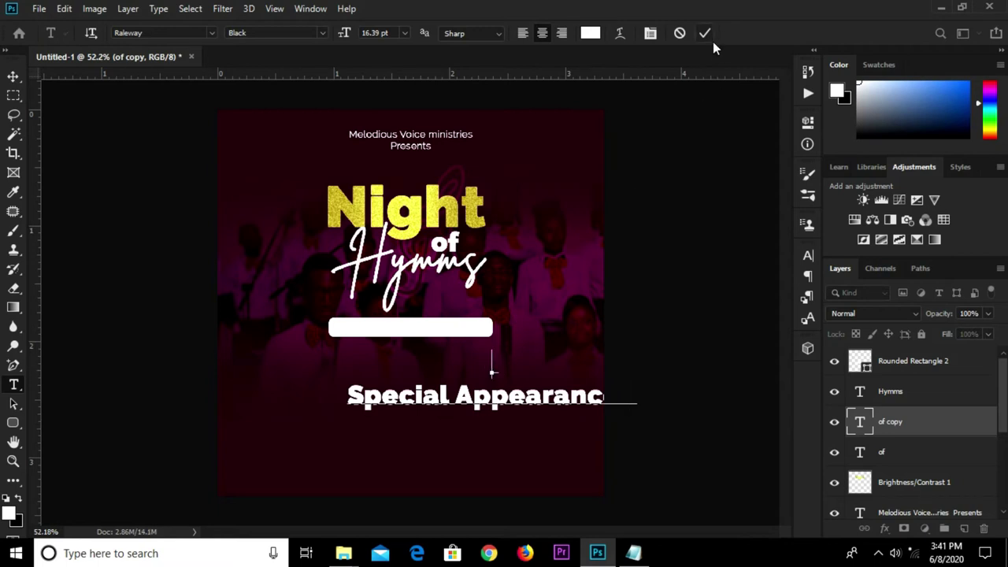
{"action": "key", "text": "Escape"}
{"action": "key", "text": "v"}
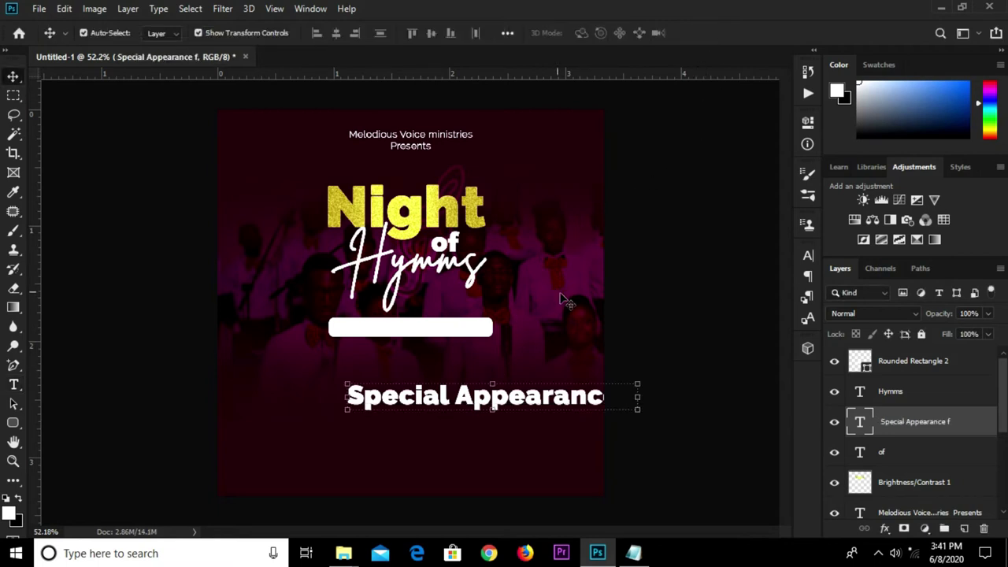
{"action": "left_click_drag", "start_coordinate": [573, 396], "coordinate": [508, 402]}
{"action": "key", "text": "t"}
{"action": "left_click", "coordinate": [567, 400]}
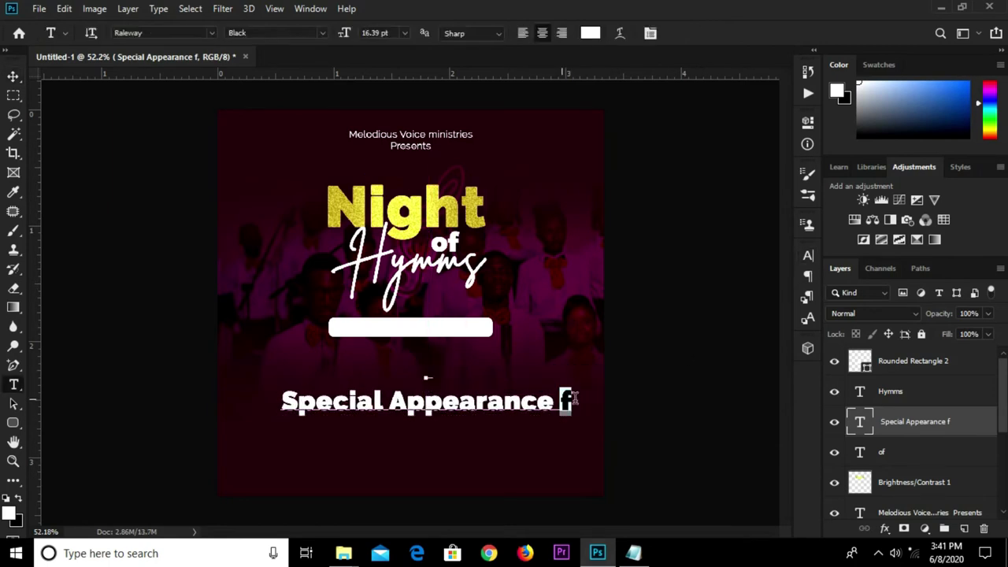
{"action": "key", "text": "BackSpace"}
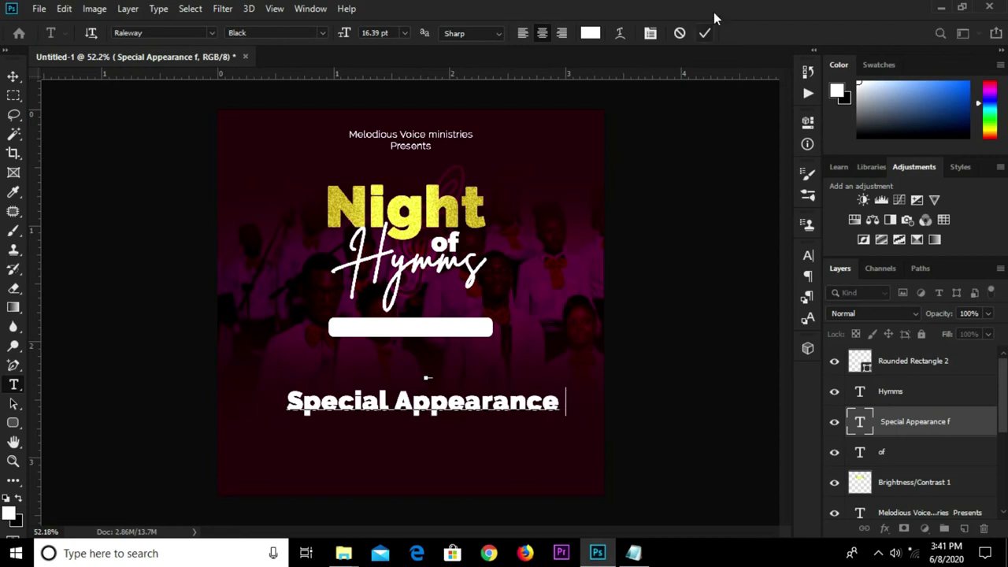
{"action": "key", "text": "ctrl+Return"}
{"action": "key", "text": "v"}
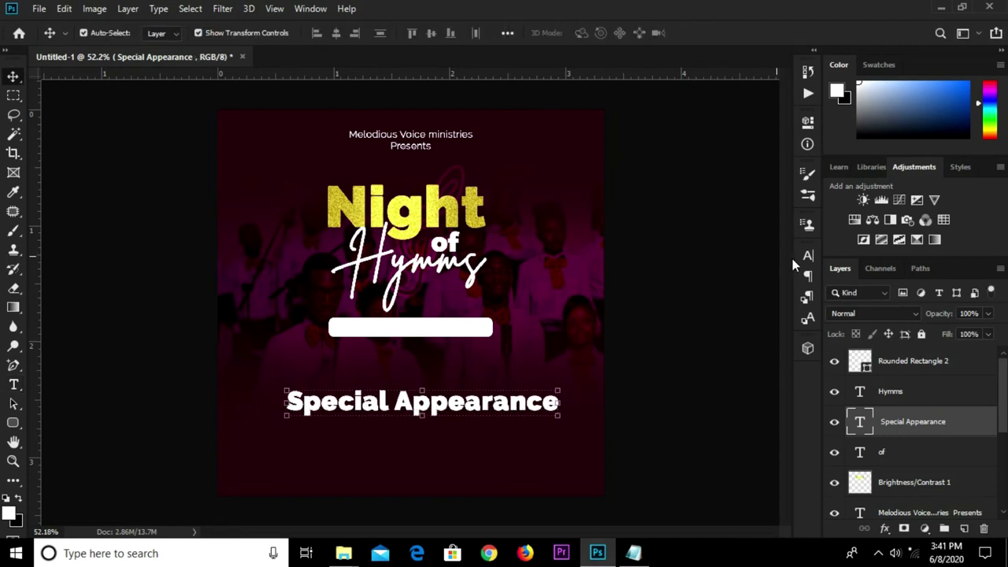
Step: Make the label dark maroon at 9 pt, centred on the bar, layered above it
{"action": "left_click", "coordinate": [807, 256]}
{"action": "left_click", "coordinate": [767, 340]}
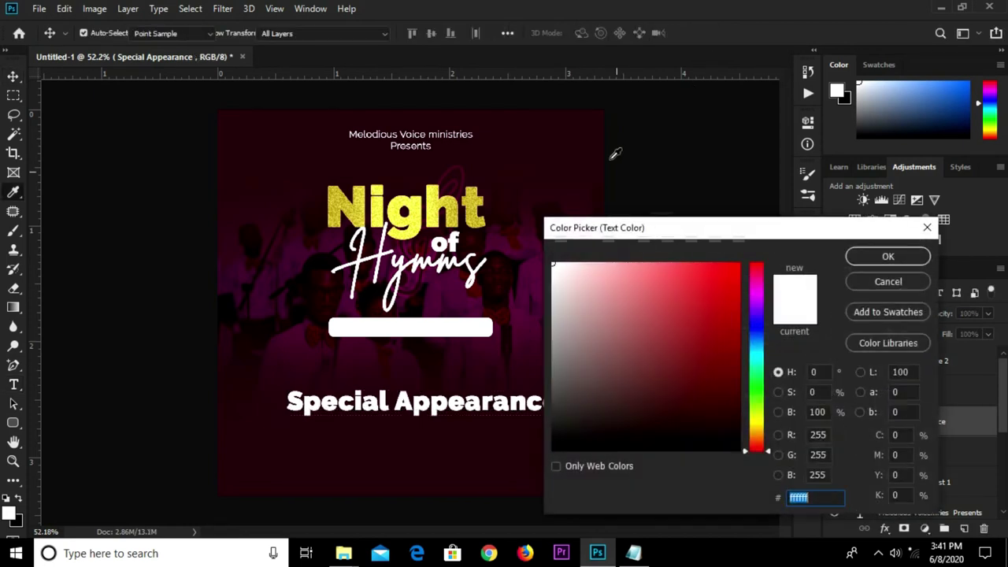
{"action": "left_click", "coordinate": [580, 128]}
{"action": "left_click", "coordinate": [871, 253]}
{"action": "left_click", "coordinate": [700, 293]}
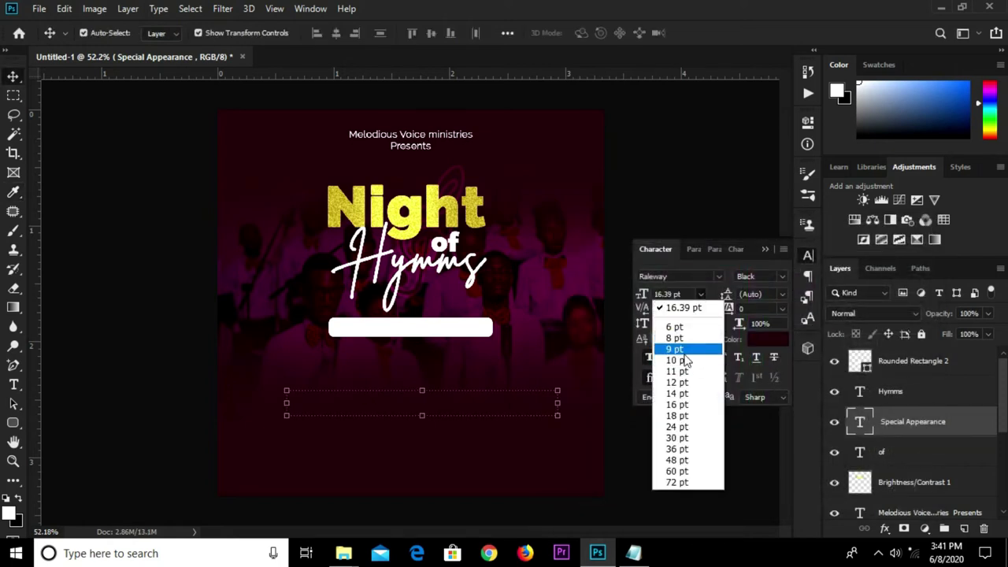
{"action": "left_click", "coordinate": [676, 349]}
{"action": "left_click_drag", "start_coordinate": [464, 399], "coordinate": [447, 335]}
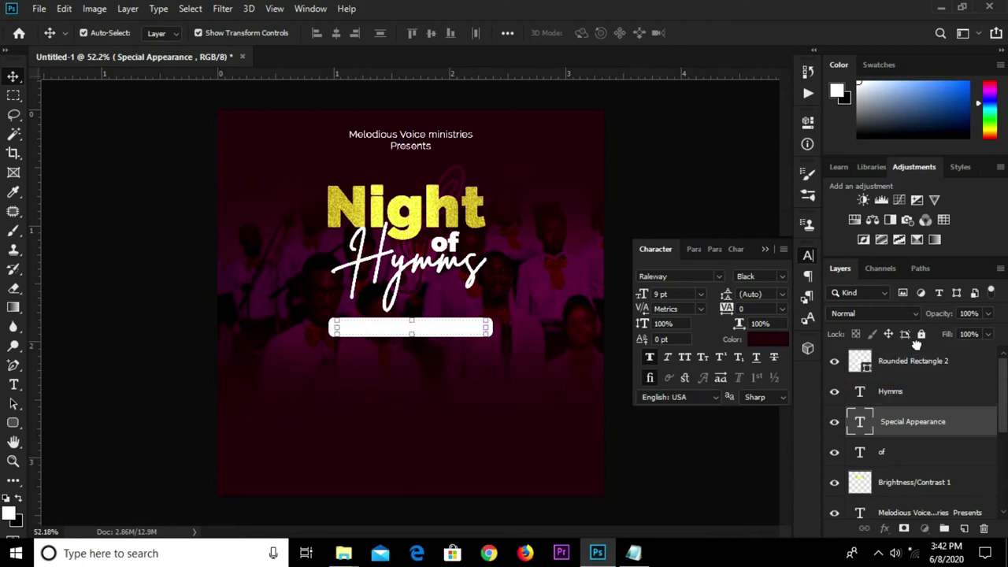
{"action": "left_click_drag", "start_coordinate": [920, 424], "coordinate": [914, 356]}
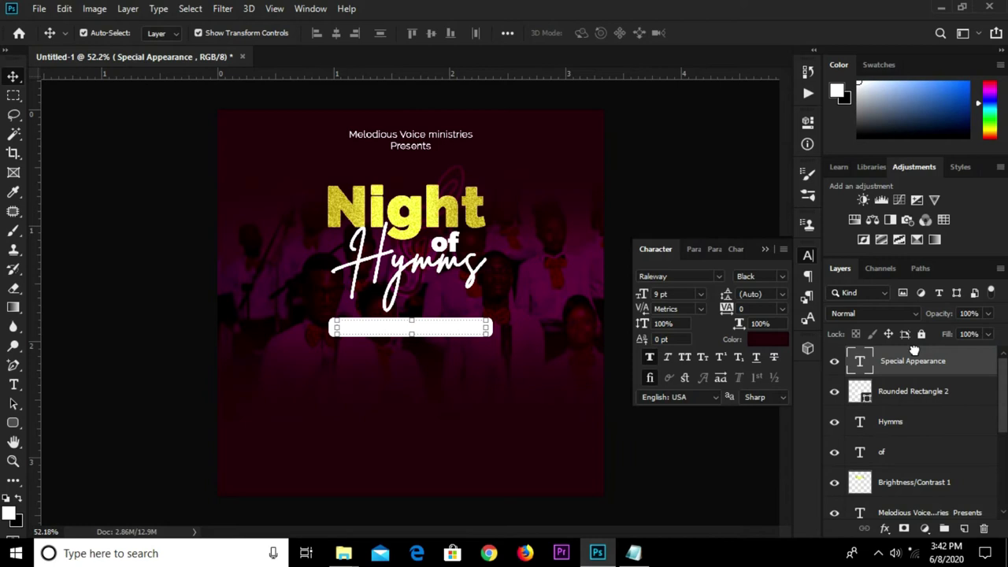
{"action": "left_click", "coordinate": [504, 344]}
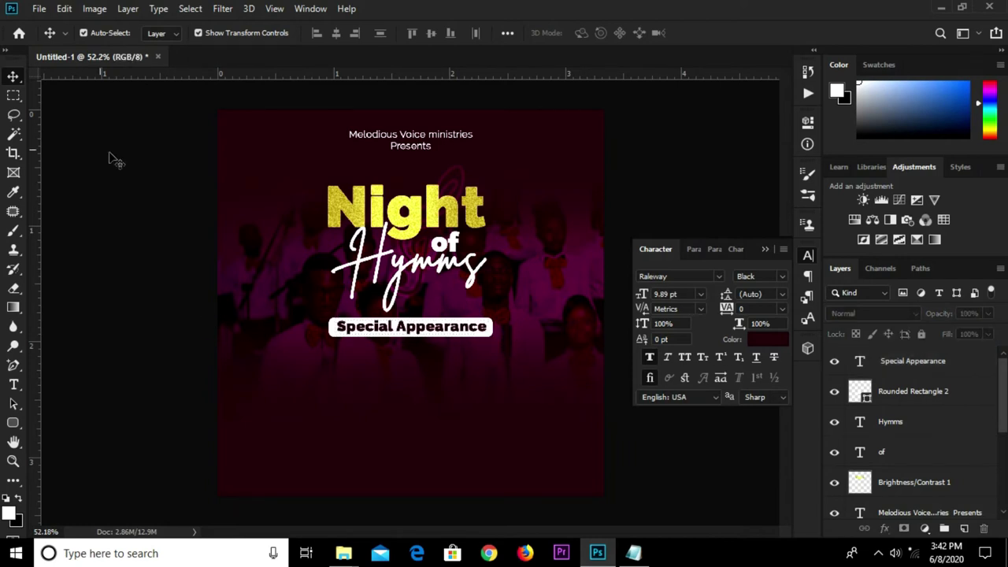
Step: Draw a white 232 × 232 px circle, Ellipse 1, below the bar on the left
{"action": "left_click_drag", "start_coordinate": [13, 423], "coordinate": [63, 449]}
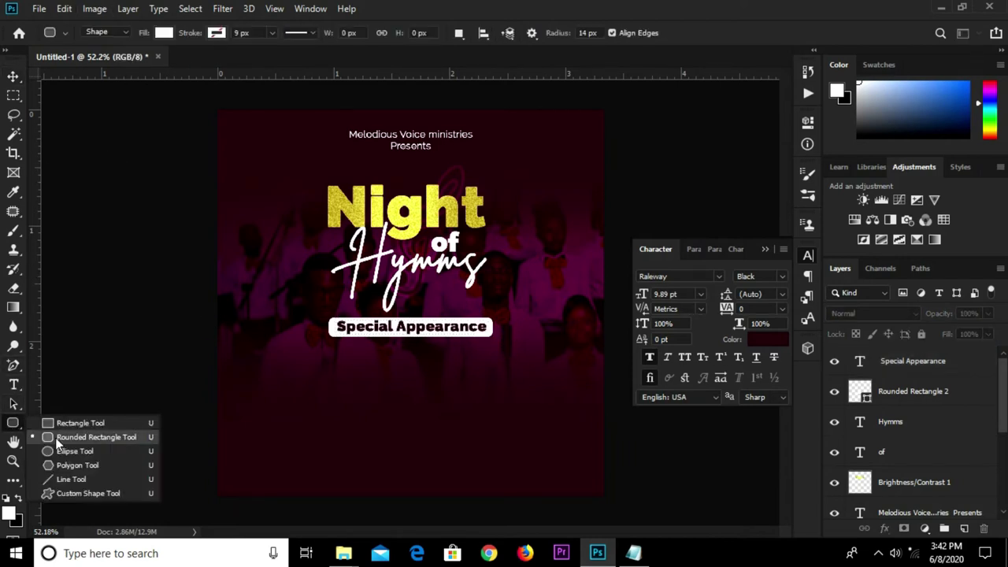
{"action": "left_click", "coordinate": [63, 449]}
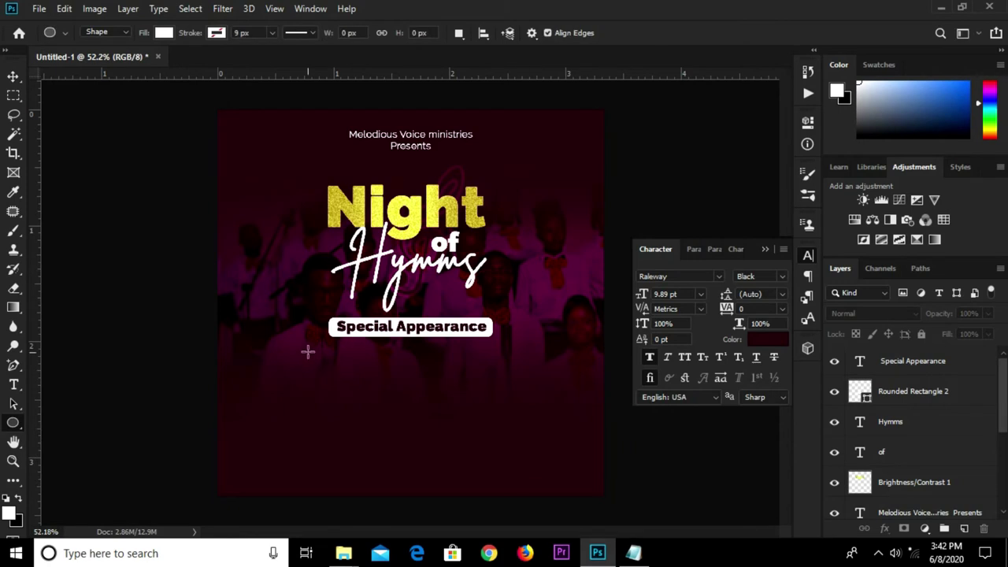
{"action": "mouse_move", "coordinate": [305, 344]}
{"action": "left_mouse_down"}
{"action": "mouse_move", "coordinate": [396, 484]}
{"action": "mouse_move", "coordinate": [388, 450]}
{"action": "left_mouse_up"}
{"action": "key", "text": "v"}
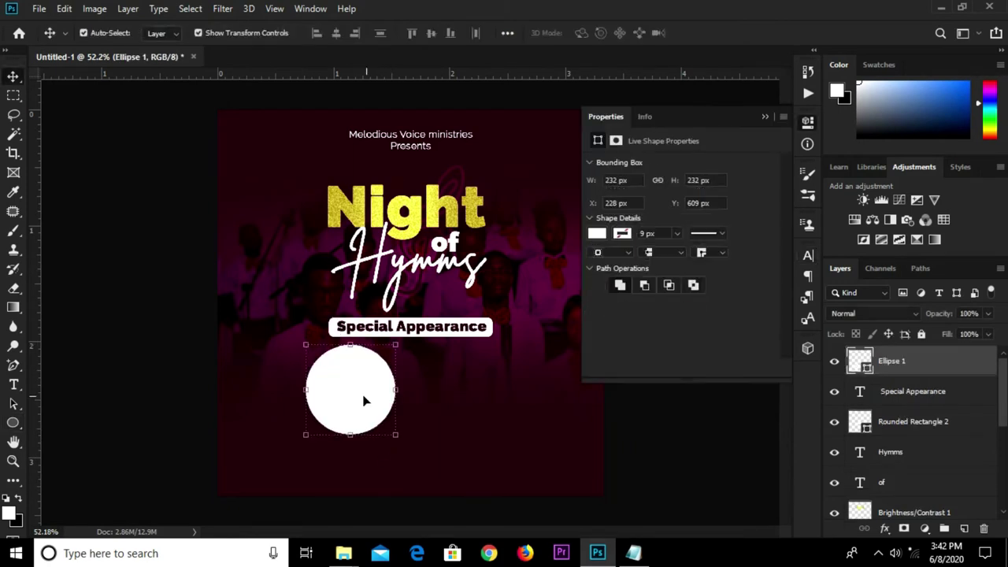
{"action": "left_click", "coordinate": [197, 285]}
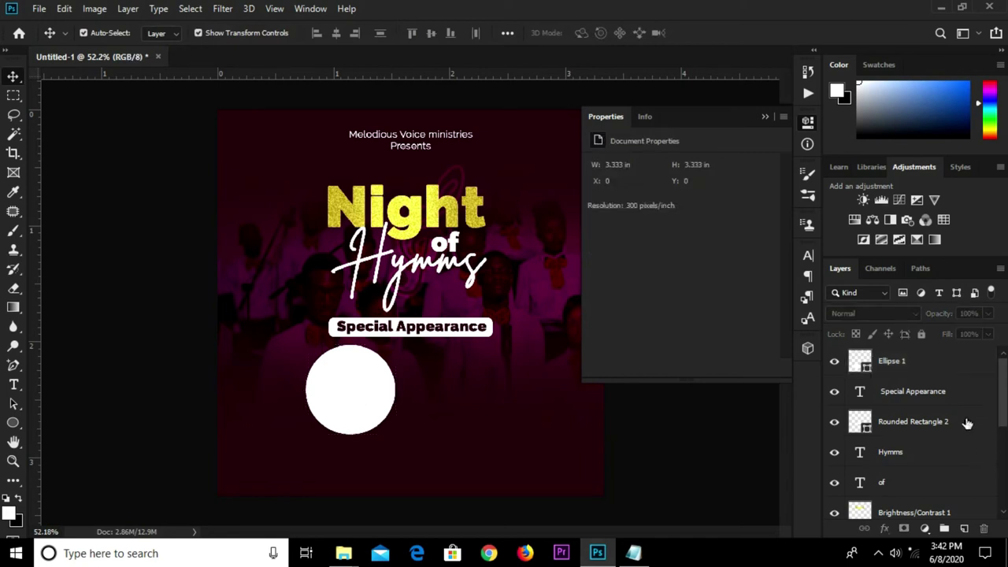
{"action": "scroll", "coordinate": [932, 447], "scroll_direction": "down", "scroll_amount": 1}
{"action": "scroll", "coordinate": [932, 447], "scroll_direction": "down", "scroll_amount": 2}
Step: Group the Brightness/Contrast, 'of' and treble clef layers into Group 1
{"action": "left_click", "coordinate": [924, 423]}
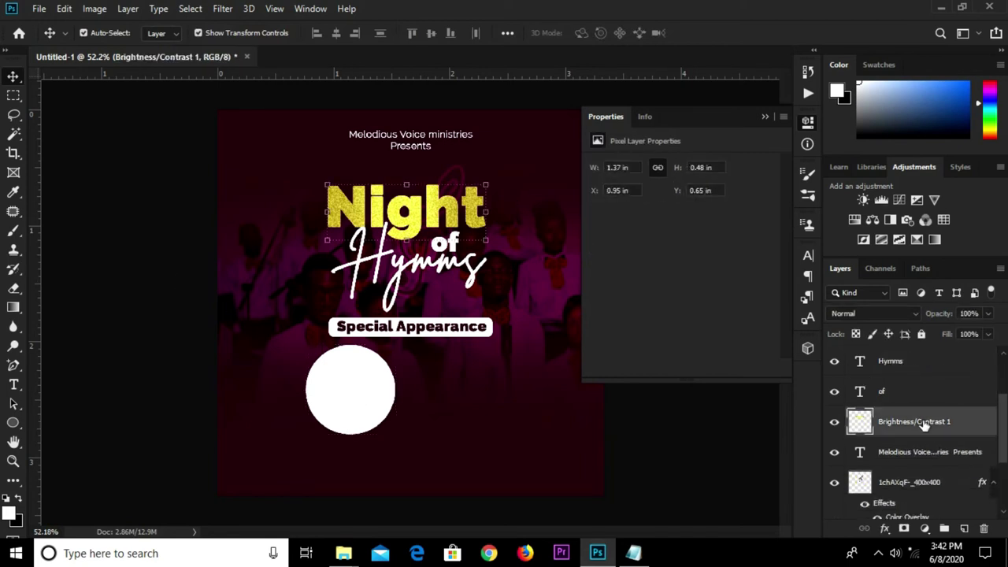
{"action": "left_click", "coordinate": [919, 392], "text": "shift"}
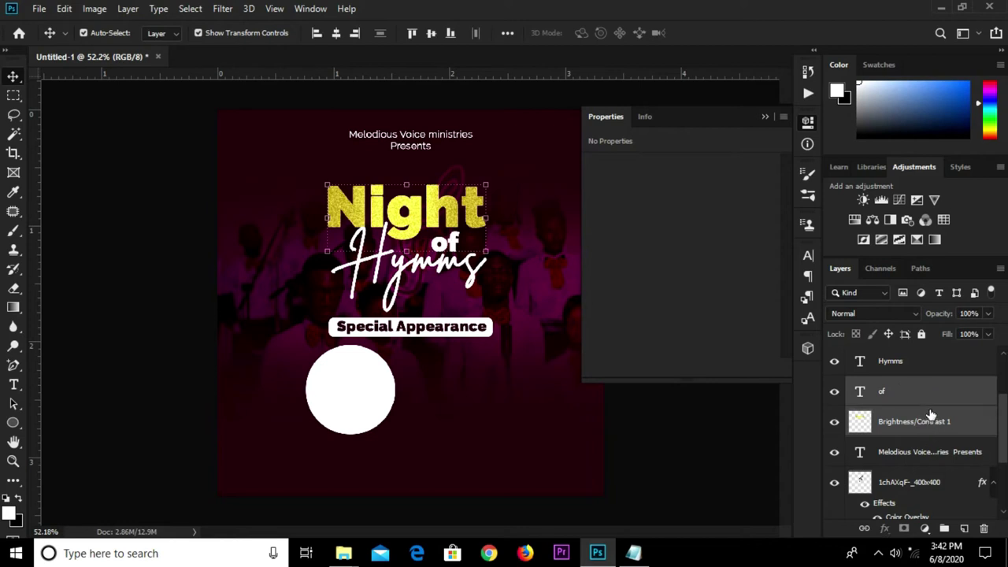
{"action": "scroll", "coordinate": [932, 415], "scroll_direction": "down", "scroll_amount": 3}
{"action": "scroll", "coordinate": [932, 415], "scroll_direction": "up", "scroll_amount": 1}
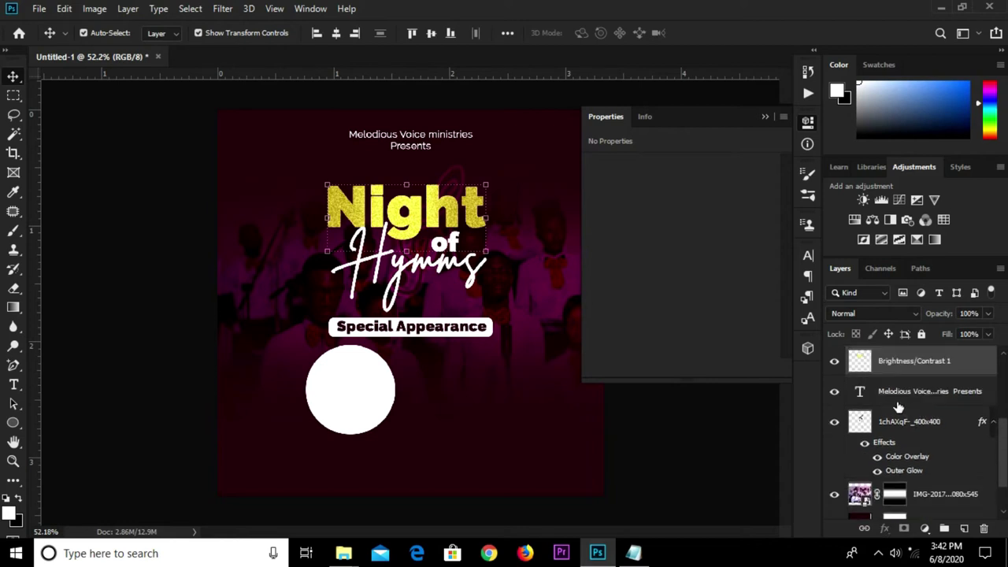
{"action": "left_click", "coordinate": [919, 423], "text": "ctrl"}
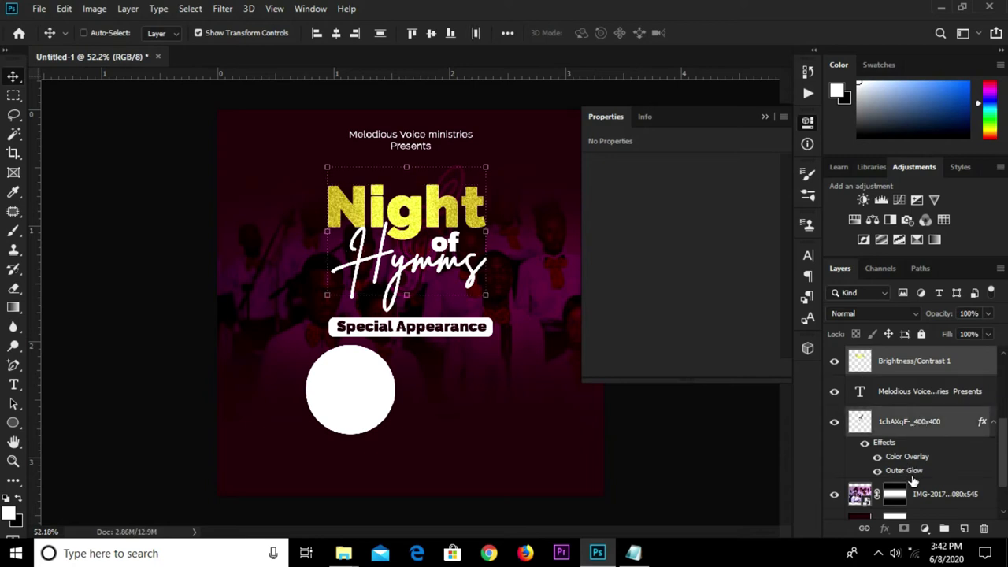
{"action": "key", "text": "ctrl+g"}
Step: Group the Hymms layer with Group 1 into Group 2
{"action": "left_click", "coordinate": [834, 389]}
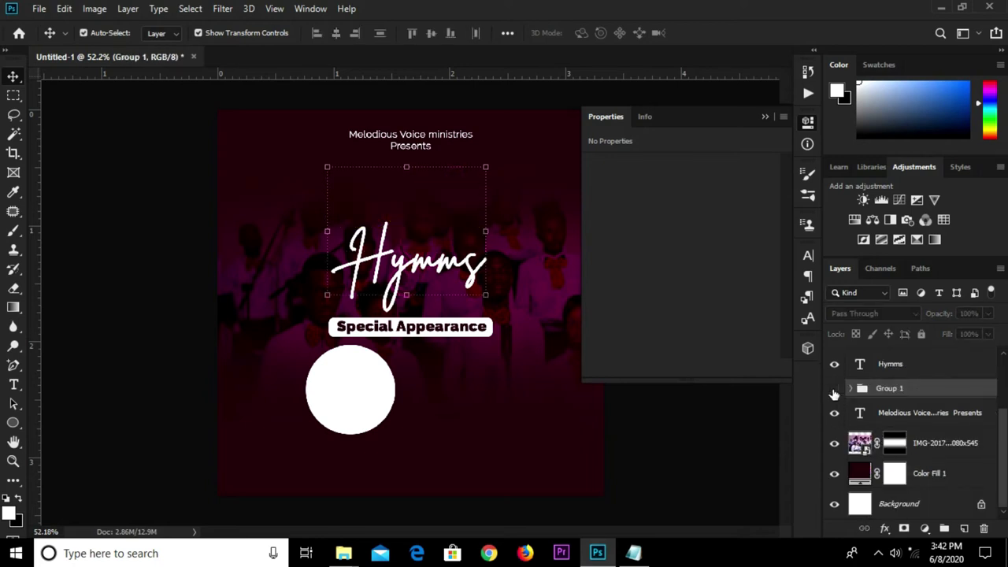
{"action": "left_click", "coordinate": [914, 365]}
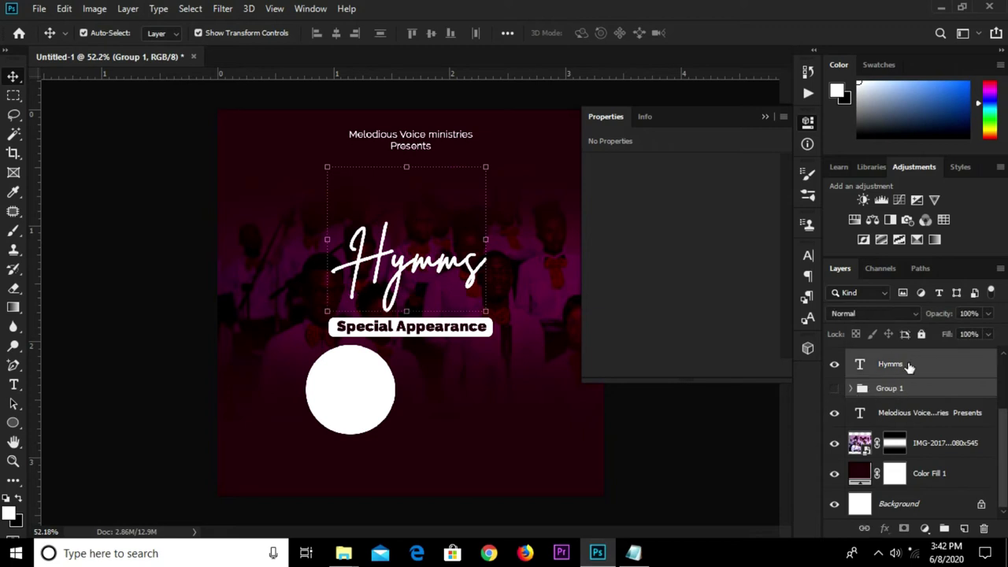
{"action": "double_click", "coordinate": [839, 373]}
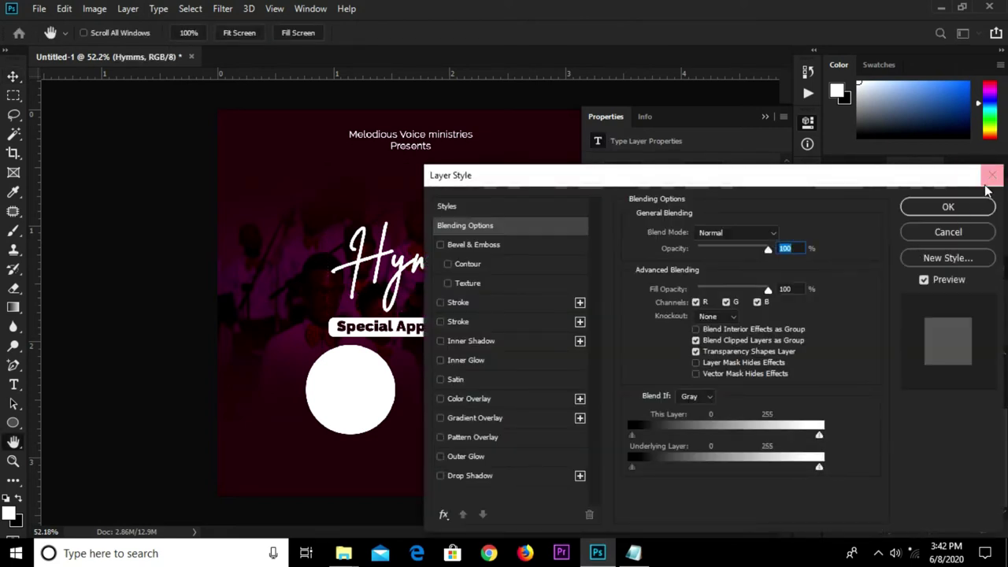
{"action": "left_click", "coordinate": [991, 175]}
{"action": "left_click", "coordinate": [834, 389]}
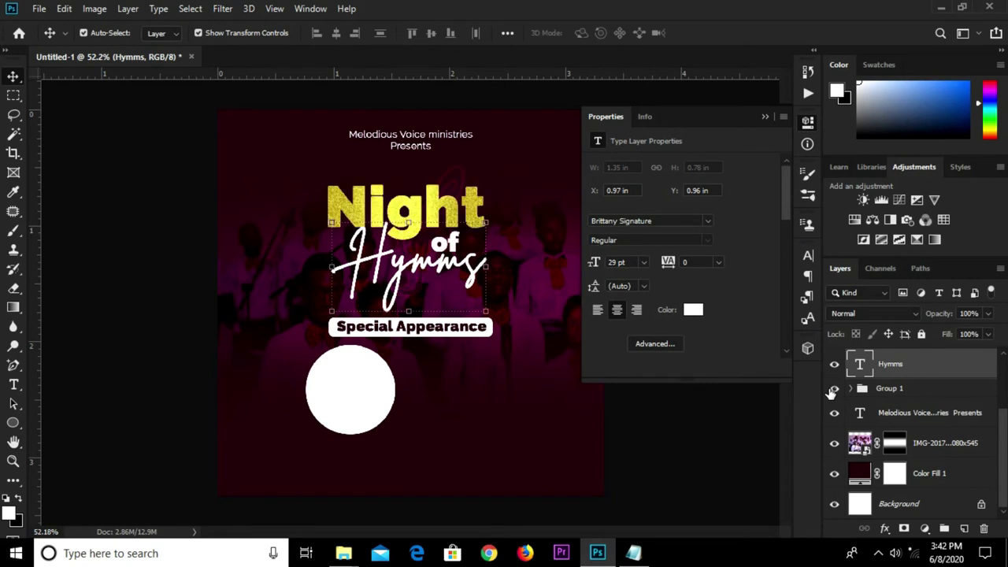
{"action": "left_click", "coordinate": [918, 389], "text": "shift"}
{"action": "key", "text": "ctrl+g"}
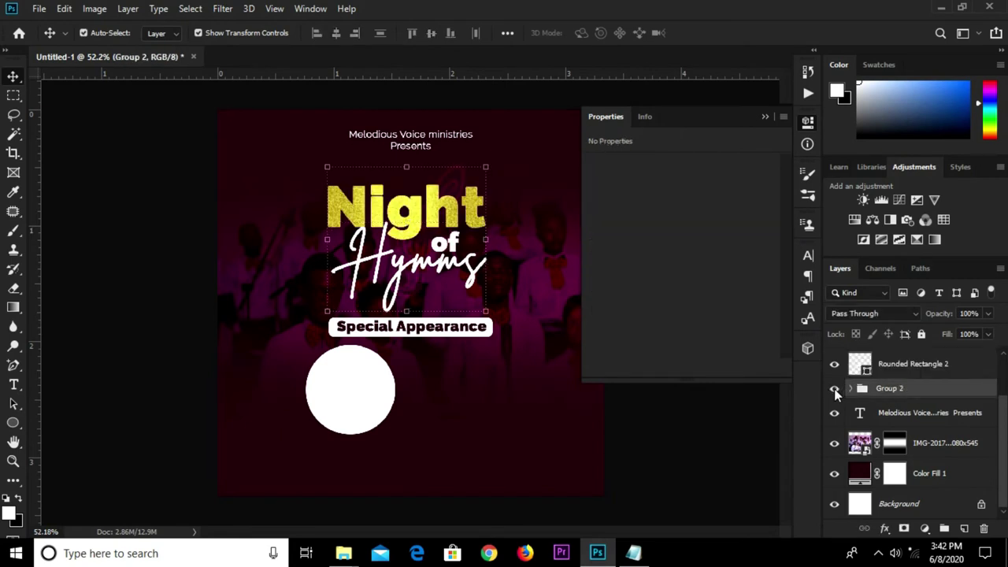
{"action": "left_click", "coordinate": [835, 389]}
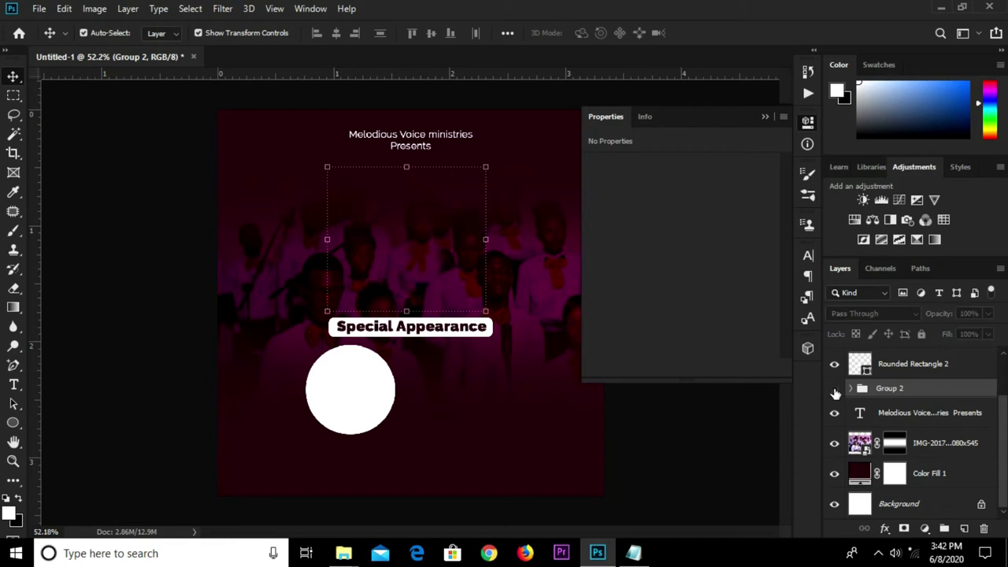
Step: Scale the title group to about 92% and nudge it up slightly
{"action": "key", "text": "ctrl+t"}
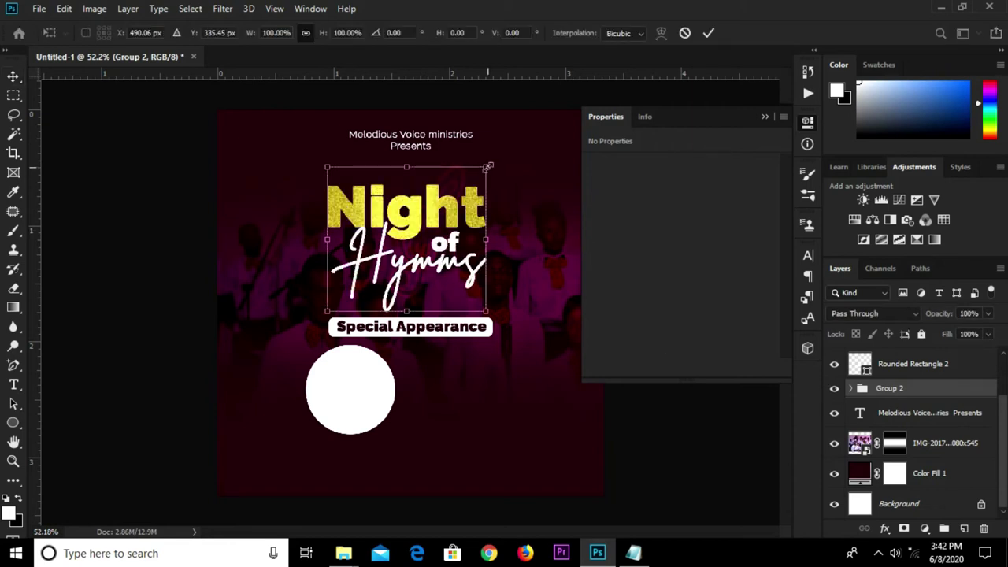
{"action": "left_click_drag", "start_coordinate": [489, 167], "coordinate": [474, 178]}
{"action": "left_click", "coordinate": [708, 33]}
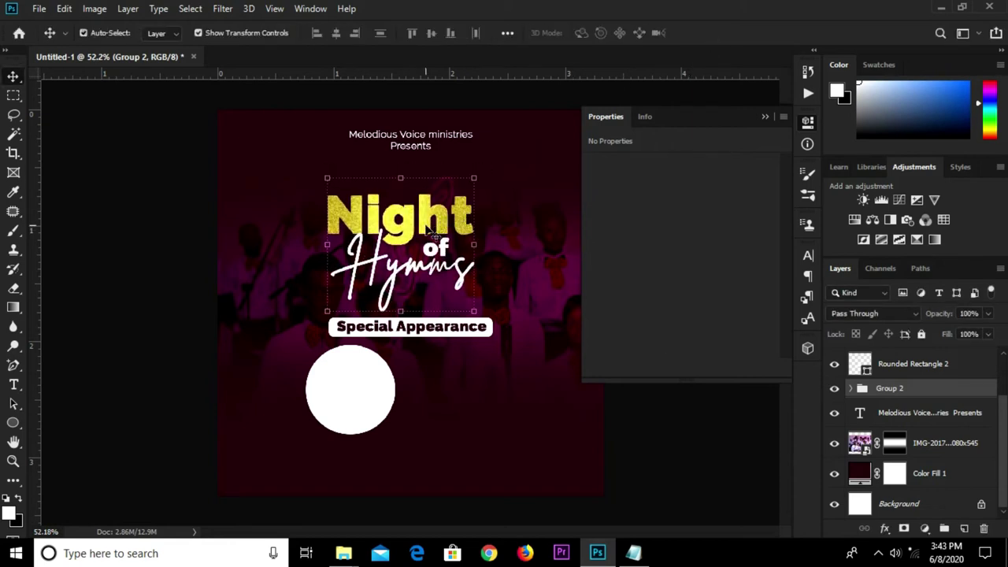
{"action": "key", "text": "ctrl+t"}
{"action": "left_click_drag", "start_coordinate": [423, 196], "coordinate": [424, 196]}
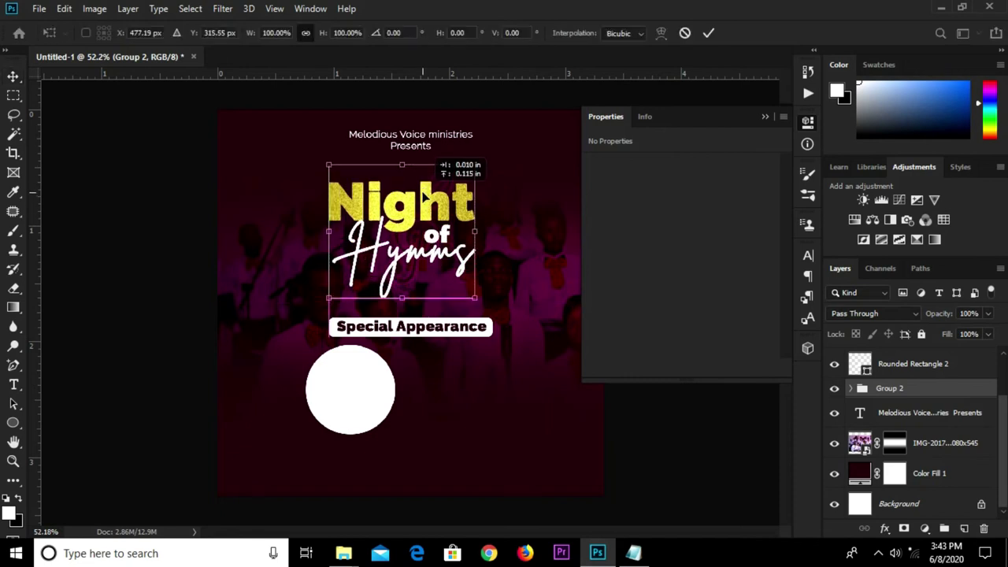
{"action": "left_click", "coordinate": [708, 33]}
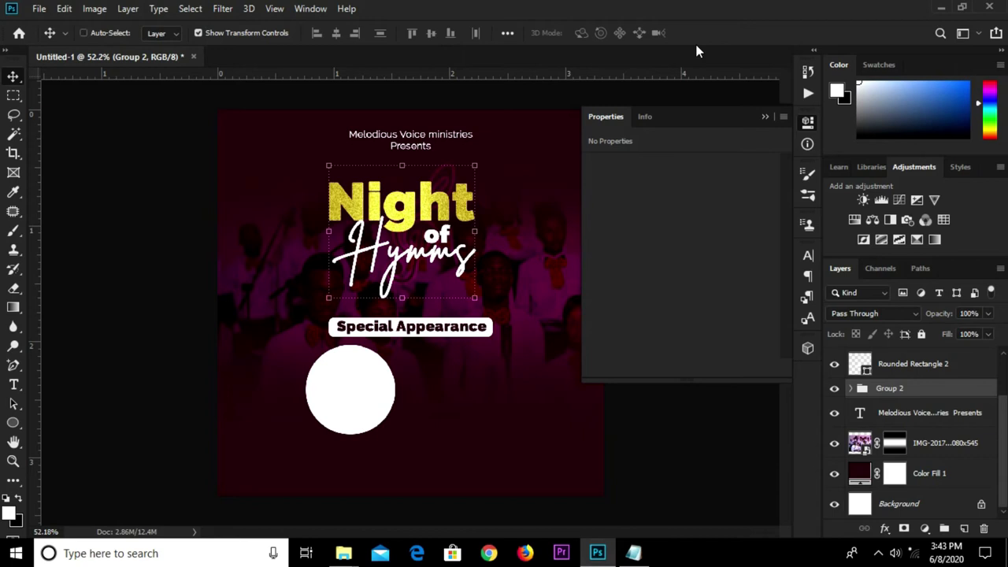
Step: Centre the title group horizontally on the canvas
{"action": "key", "text": "ctrl+a"}
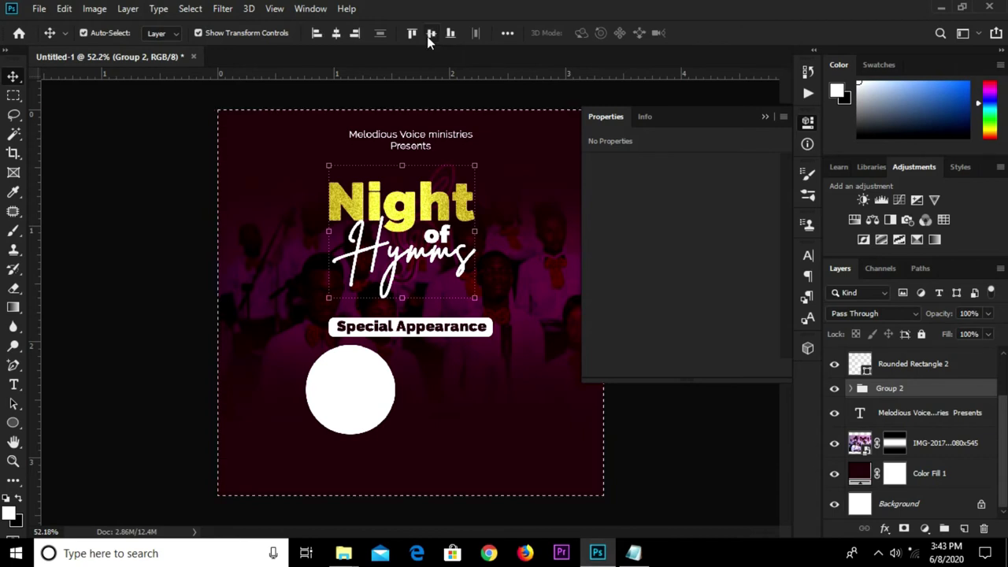
{"action": "left_click", "coordinate": [336, 33]}
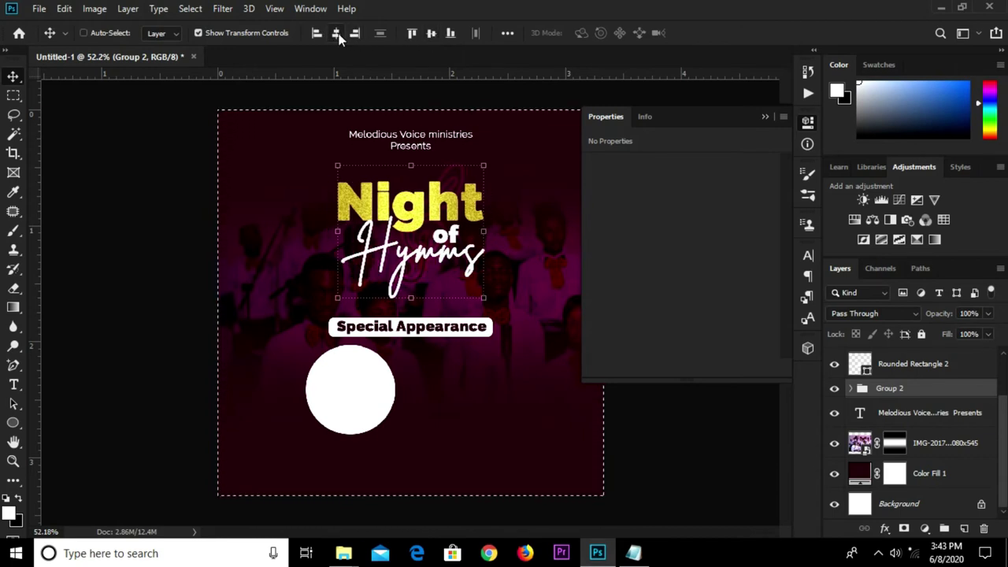
{"action": "key", "text": "ctrl+d"}
{"action": "left_click", "coordinate": [134, 321]}
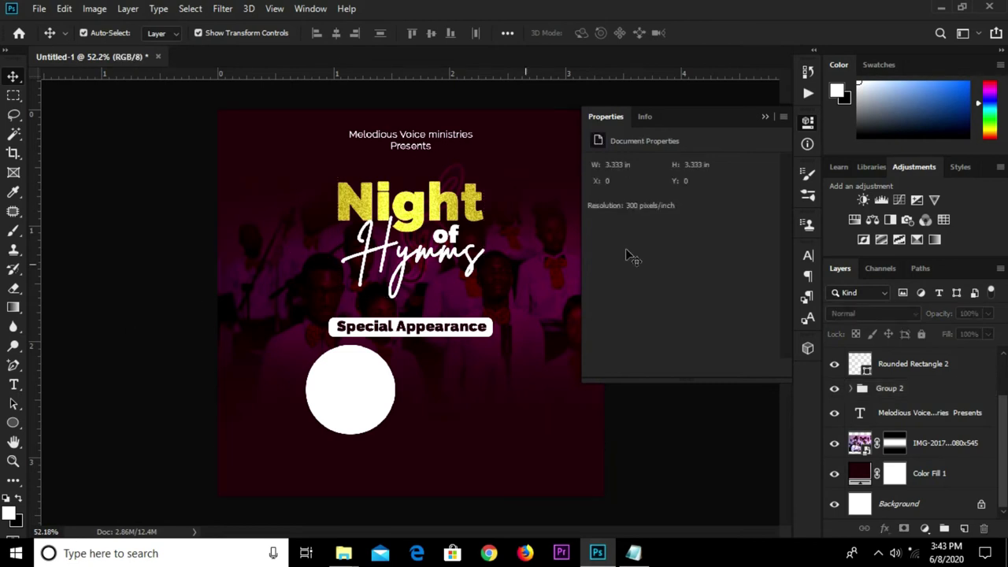
Step: Select the choir photo layer and create Layer 1 and Layer 2 above it
{"action": "left_click", "coordinate": [763, 118]}
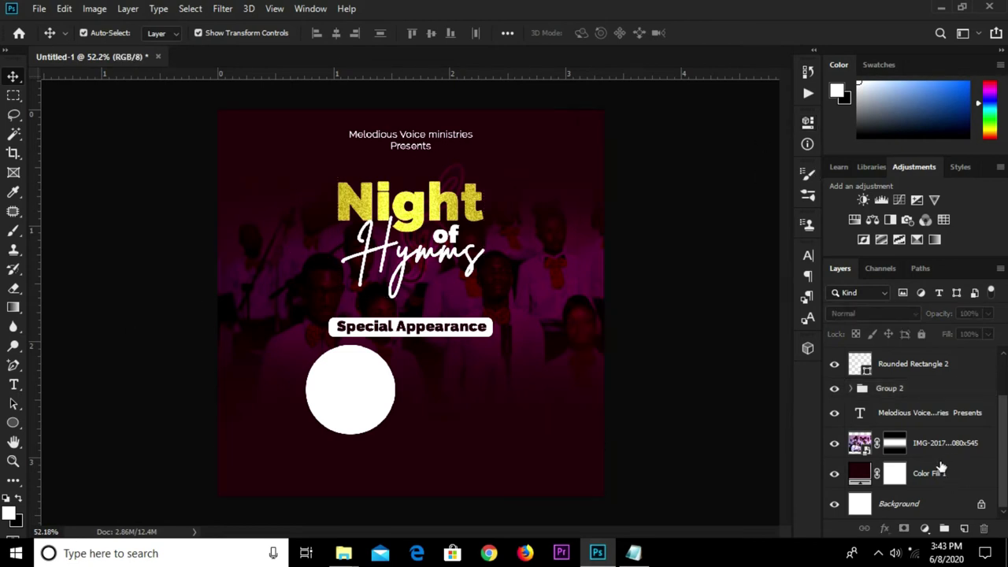
{"action": "left_click", "coordinate": [949, 470]}
{"action": "left_click", "coordinate": [946, 445]}
{"action": "left_click", "coordinate": [964, 529]}
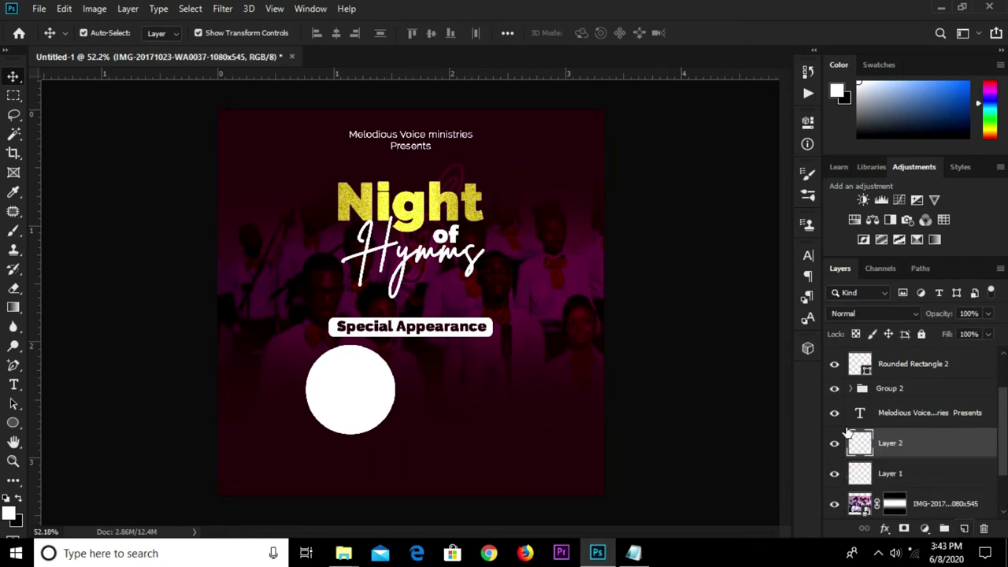
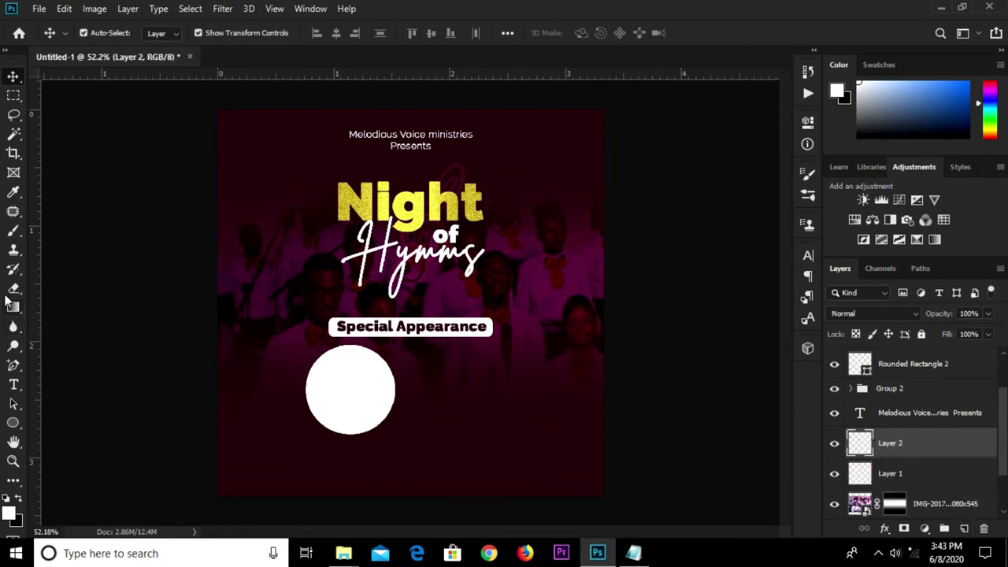
Step: Copy 78073e from the notes and make it the foreground colour
{"action": "left_click", "coordinate": [13, 230]}
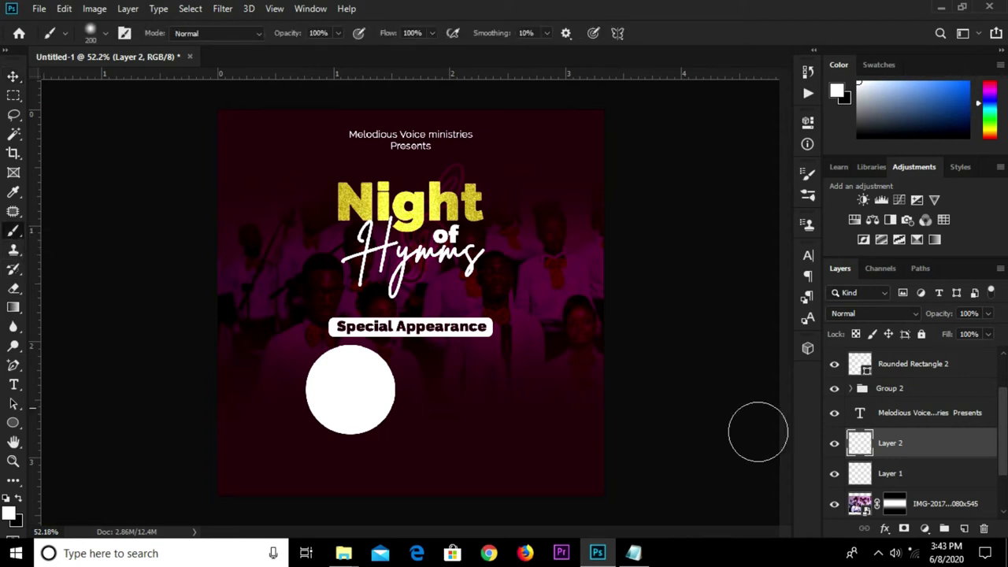
{"action": "left_click", "coordinate": [633, 552]}
{"action": "left_click_drag", "start_coordinate": [339, 164], "coordinate": [319, 164]}
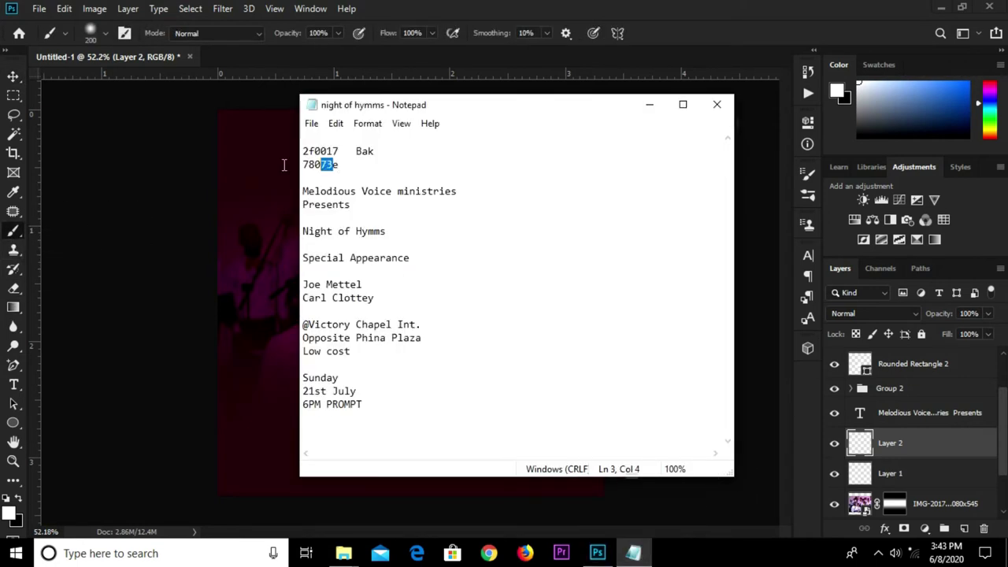
{"action": "left_click", "coordinate": [597, 552]}
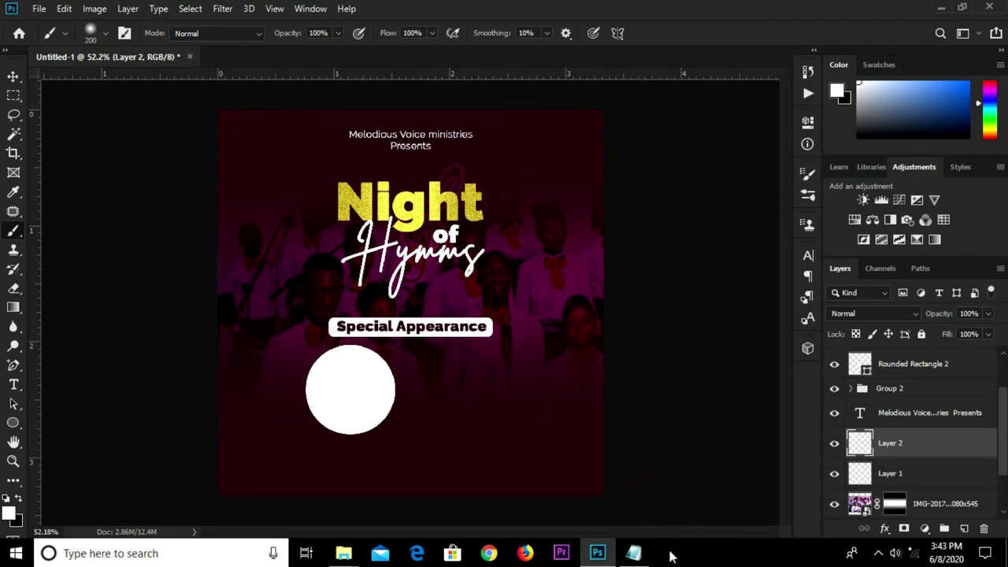
{"action": "left_click", "coordinate": [634, 553]}
{"action": "left_click_drag", "start_coordinate": [342, 164], "coordinate": [301, 164]}
{"action": "right_click", "coordinate": [301, 163]}
{"action": "left_click", "coordinate": [353, 211]}
{"action": "left_click", "coordinate": [259, 204]}
{"action": "left_click", "coordinate": [8, 513]}
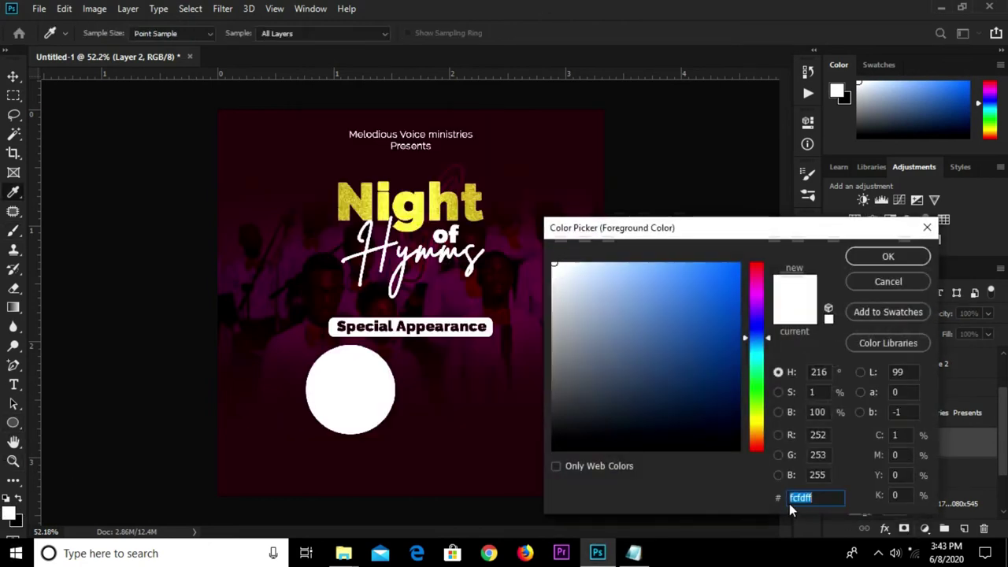
{"action": "key", "text": "ctrl+v"}
{"action": "left_click", "coordinate": [888, 256]}
Step: Paint a 600 px soft dark-magenta stroke across the poster top on Layer 2
{"action": "key", "text": "b"}
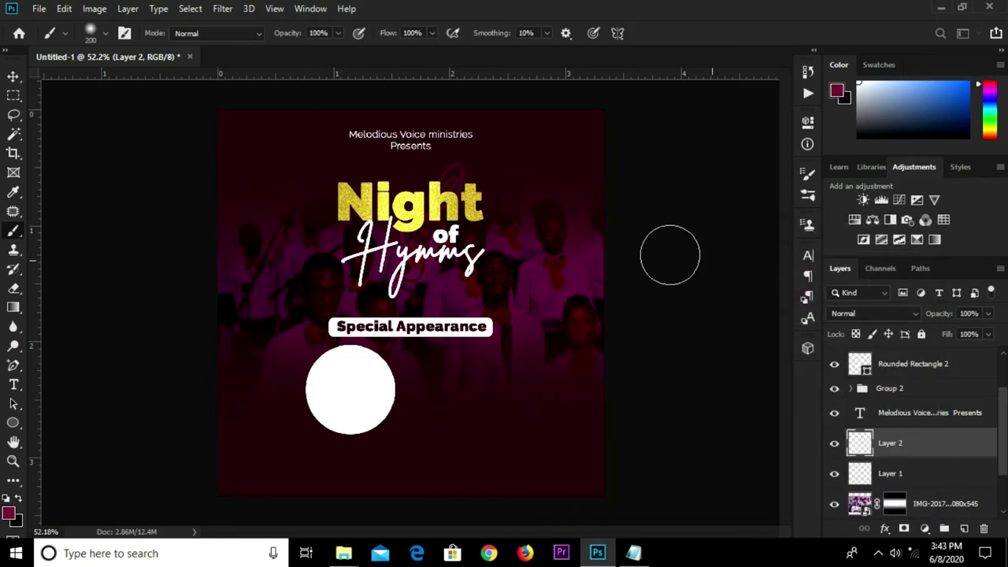
{"action": "key", "text": "bracketright"}
{"action": "key", "text": "bracketright"}
{"action": "key", "text": "bracketright"}
{"action": "key", "text": "bracketright"}
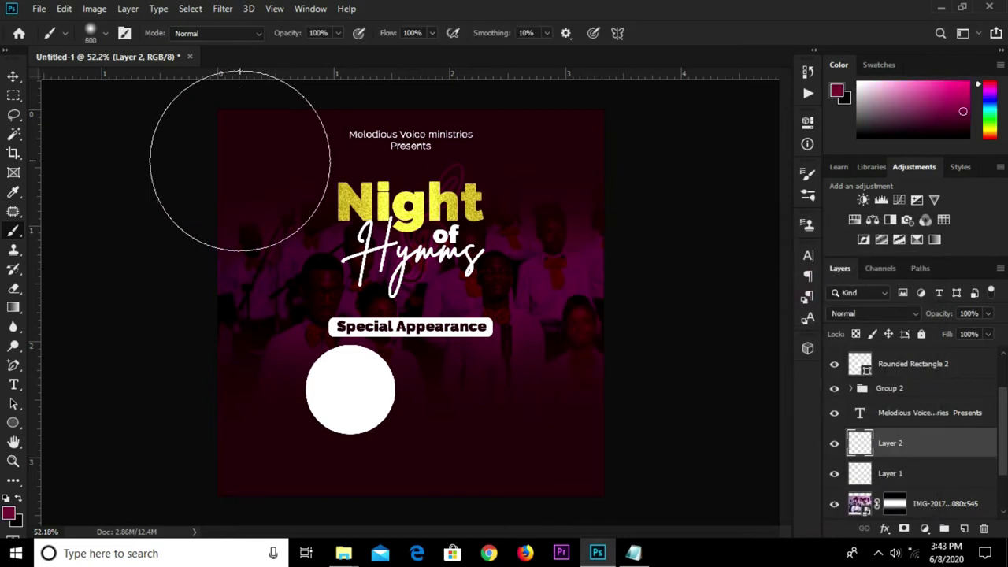
{"action": "left_click", "coordinate": [256, 164]}
{"action": "mouse_move", "coordinate": [323, 168]}
{"action": "left_mouse_down"}
{"action": "mouse_move", "coordinate": [438, 180]}
{"action": "mouse_move", "coordinate": [517, 126]}
{"action": "mouse_move", "coordinate": [549, 190]}
{"action": "mouse_move", "coordinate": [562, 180]}
{"action": "mouse_move", "coordinate": [405, 146]}
{"action": "mouse_move", "coordinate": [308, 157]}
{"action": "left_mouse_up"}
Step: Set Layer 2's blend mode to Screen and its opacity to 60%
{"action": "key", "text": "v"}
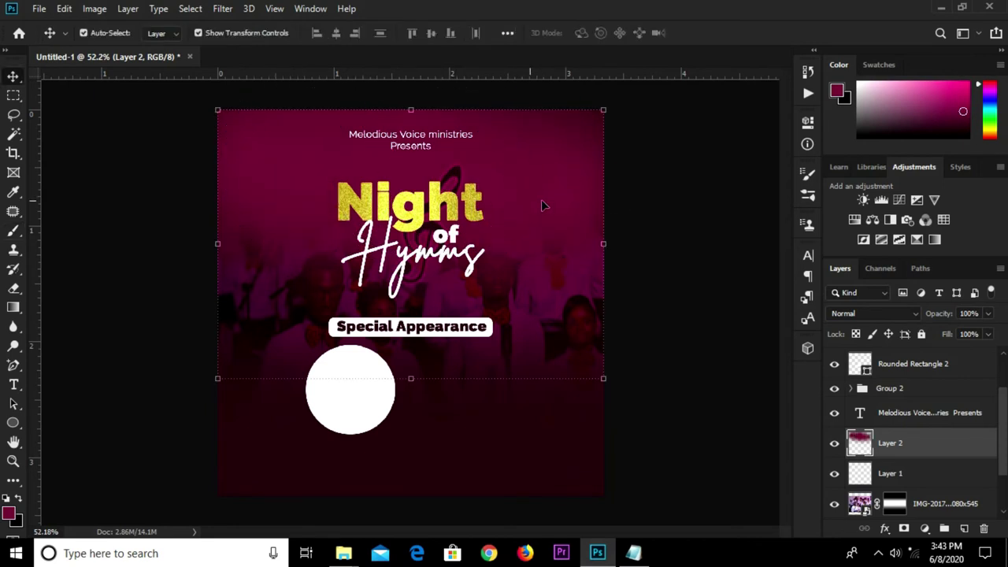
{"action": "left_click", "coordinate": [905, 313]}
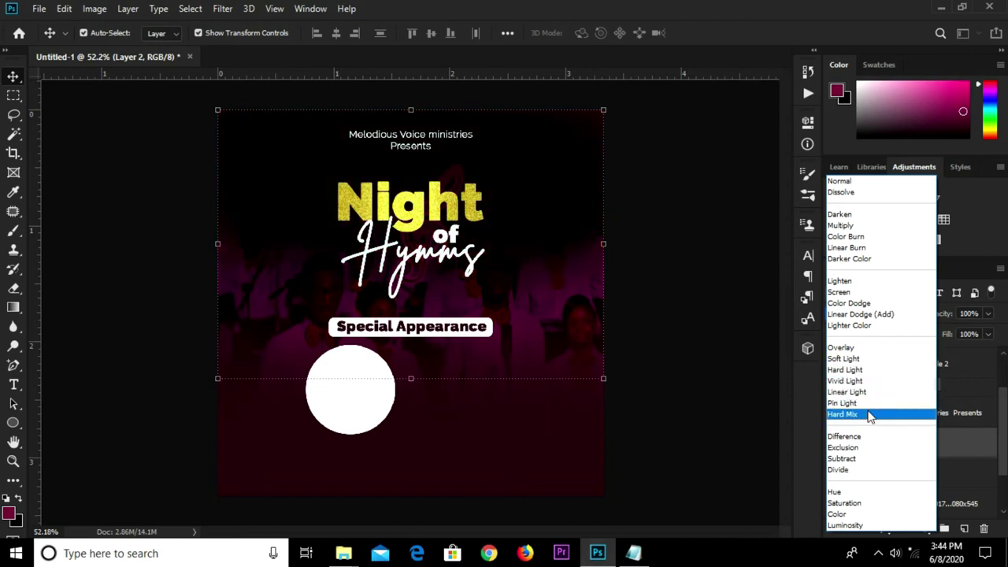
{"action": "left_click", "coordinate": [858, 293]}
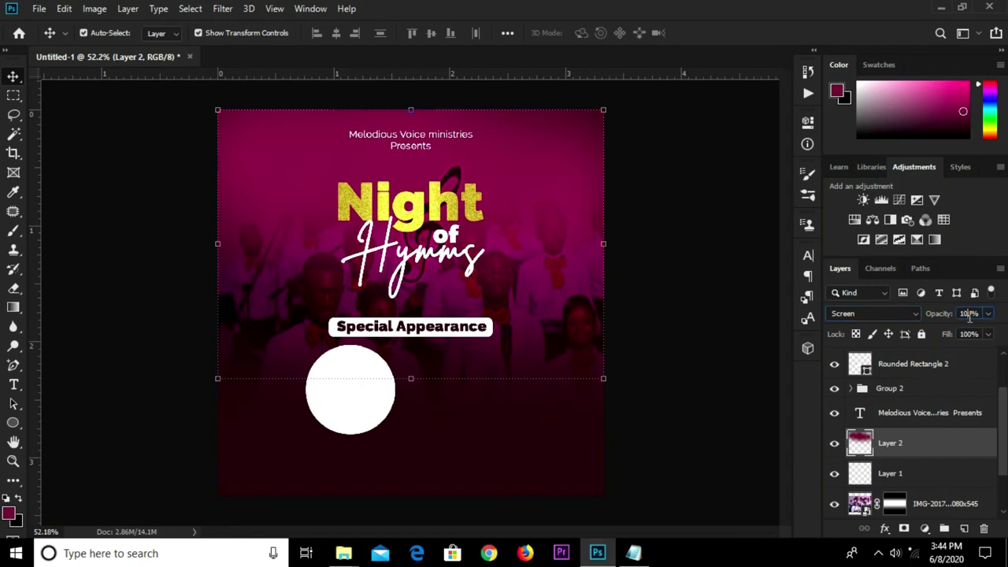
{"action": "left_click", "coordinate": [969, 313]}
{"action": "type", "text": "60"}
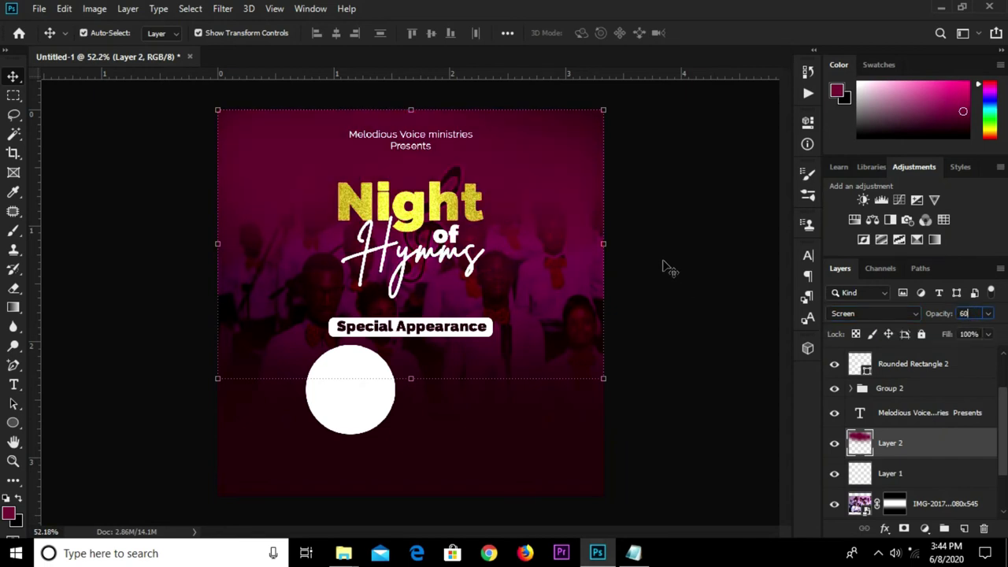
{"action": "left_click", "coordinate": [349, 383]}
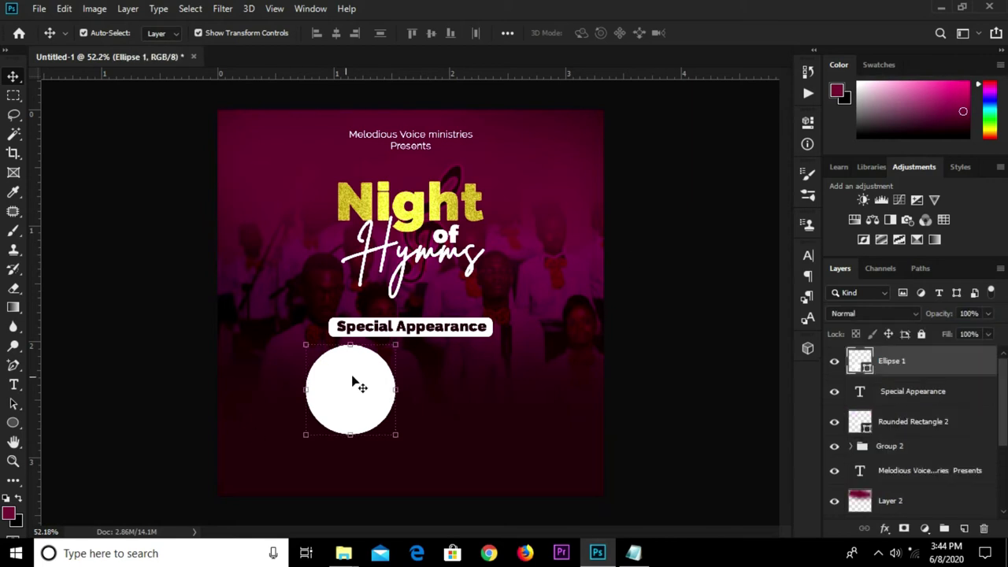
Step: Shrink the Special Appearance label and background to 81%, centre it horizontally, and nudge it up
{"action": "left_click", "coordinate": [466, 334]}
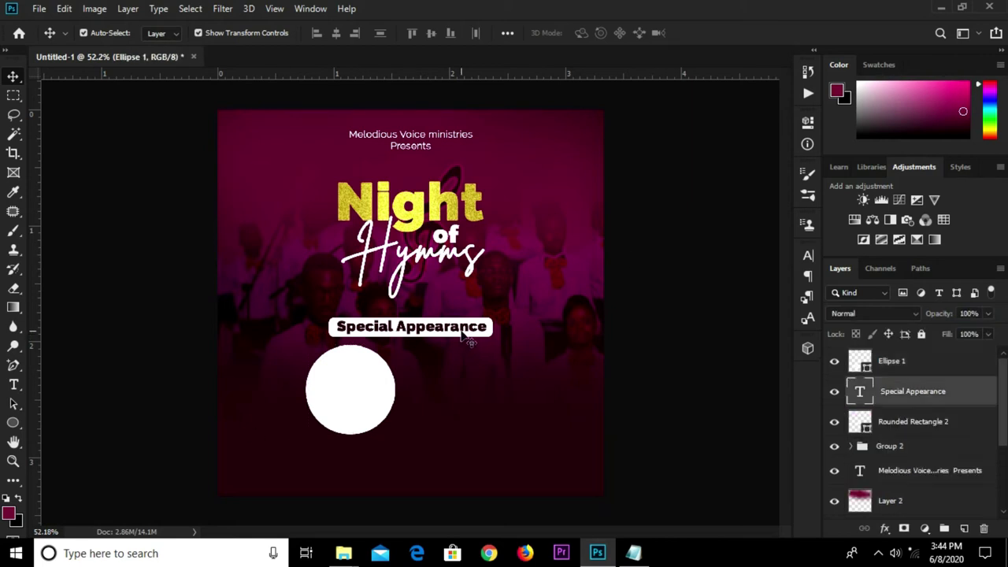
{"action": "left_click", "coordinate": [911, 421], "text": "shift"}
{"action": "key", "text": "ctrl+t"}
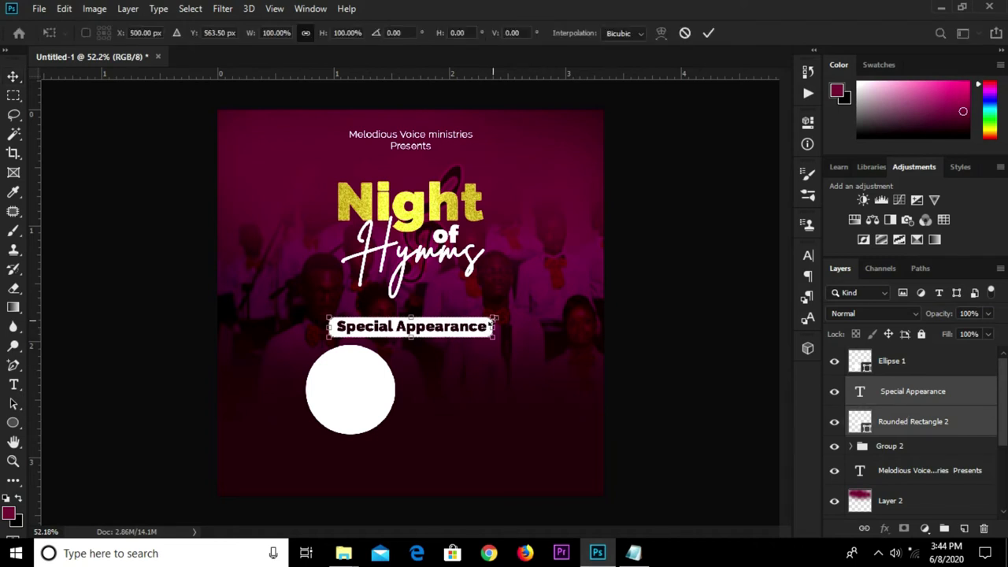
{"action": "left_click_drag", "start_coordinate": [489, 324], "coordinate": [460, 326]}
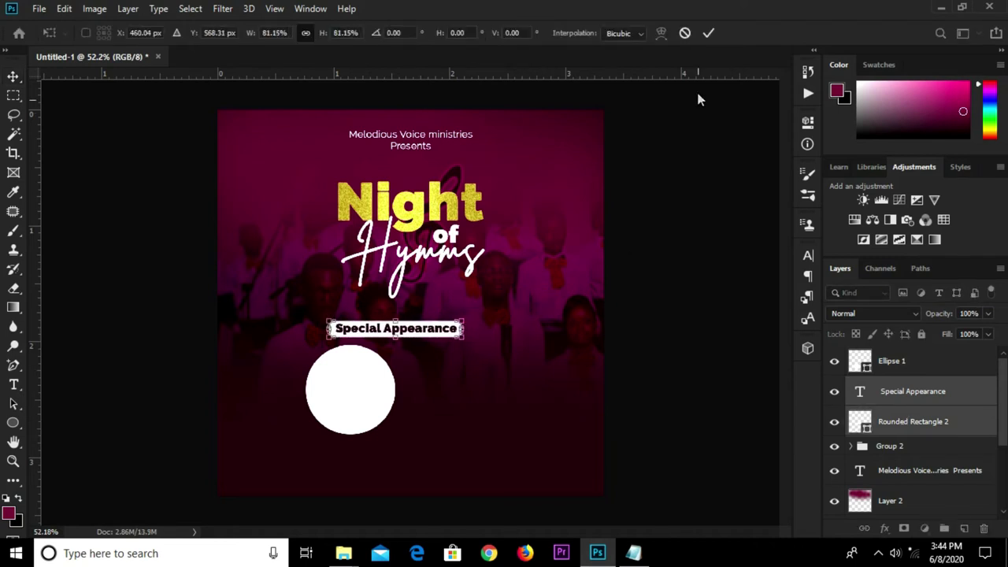
{"action": "left_click", "coordinate": [708, 33]}
{"action": "key", "text": "ctrl+a"}
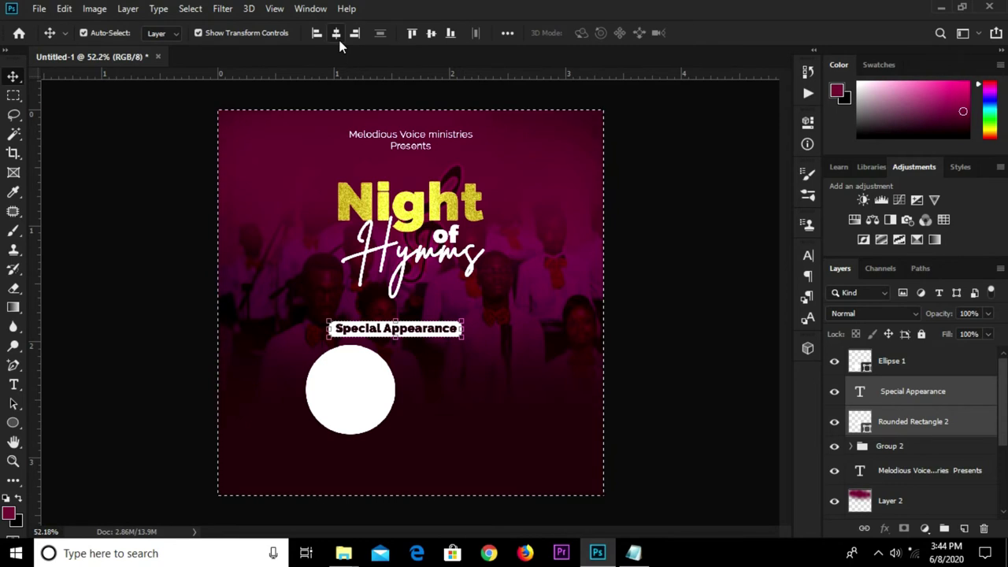
{"action": "left_click", "coordinate": [336, 34]}
{"action": "key", "text": "ctrl+d"}
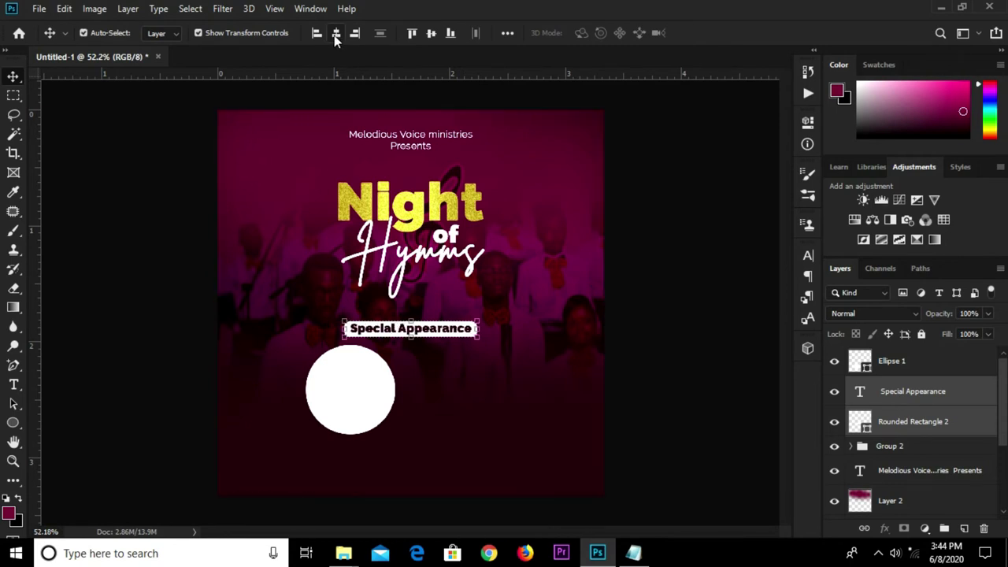
{"action": "key", "text": "shift+Up"}
{"action": "key", "text": "shift+Up"}
{"action": "key", "text": "shift+Up"}
{"action": "key", "text": "shift+Up"}
{"action": "key", "text": "shift+Up"}
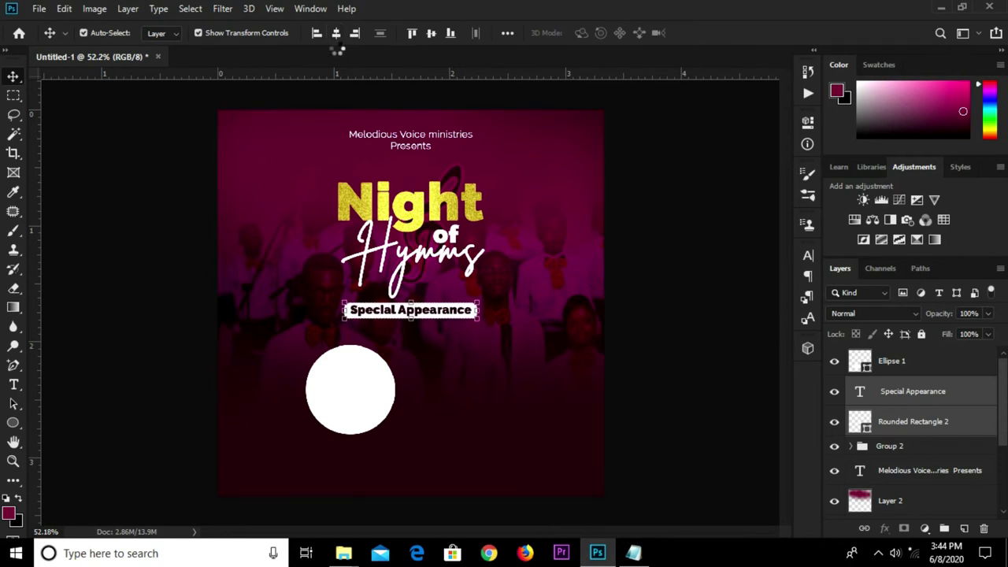
Step: Enlarge the white circle to 118% and place a duplicate to its right
{"action": "mouse_move", "coordinate": [367, 403]}
{"action": "left_mouse_down"}
{"action": "mouse_move", "coordinate": [348, 379]}
{"action": "mouse_move", "coordinate": [340, 384]}
{"action": "left_mouse_up"}
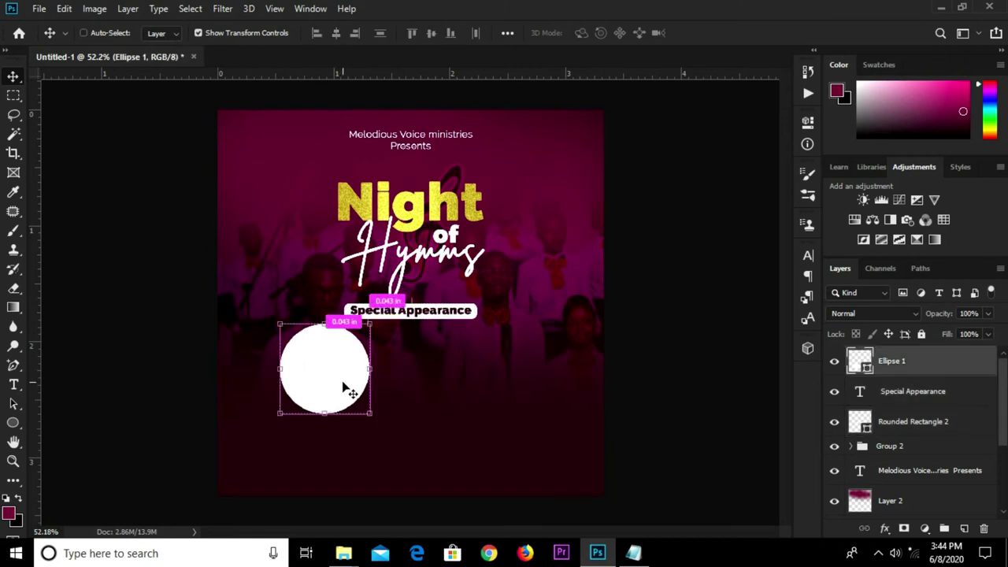
{"action": "key", "text": "ctrl+t"}
{"action": "left_click_drag", "start_coordinate": [366, 415], "coordinate": [386, 429]}
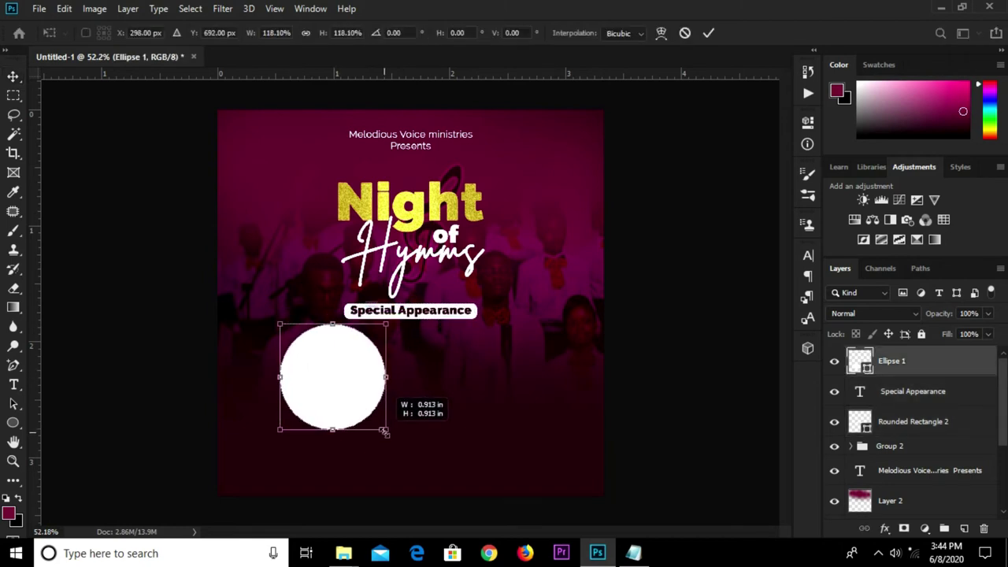
{"action": "left_click", "coordinate": [708, 33]}
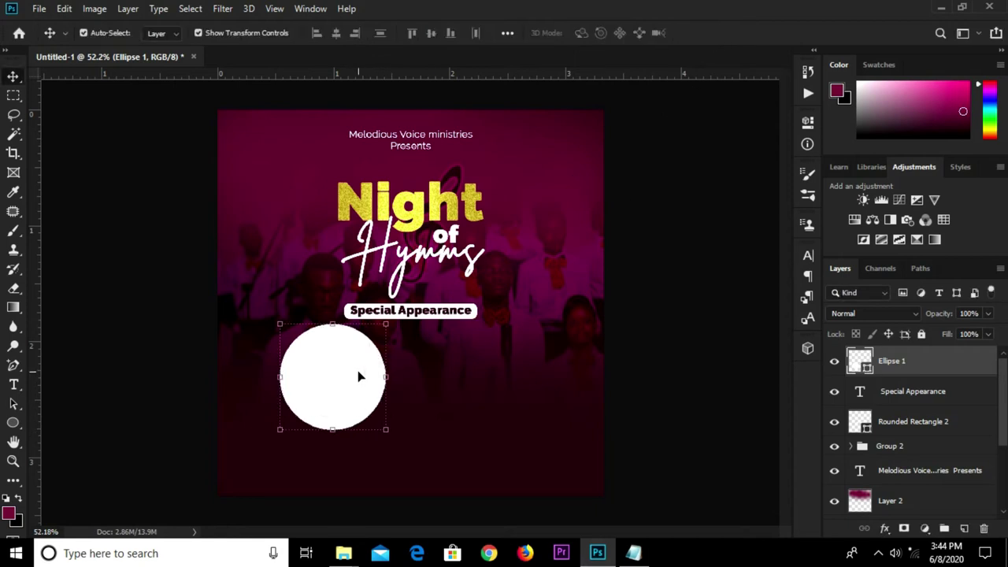
{"action": "key", "text": "ctrl+j"}
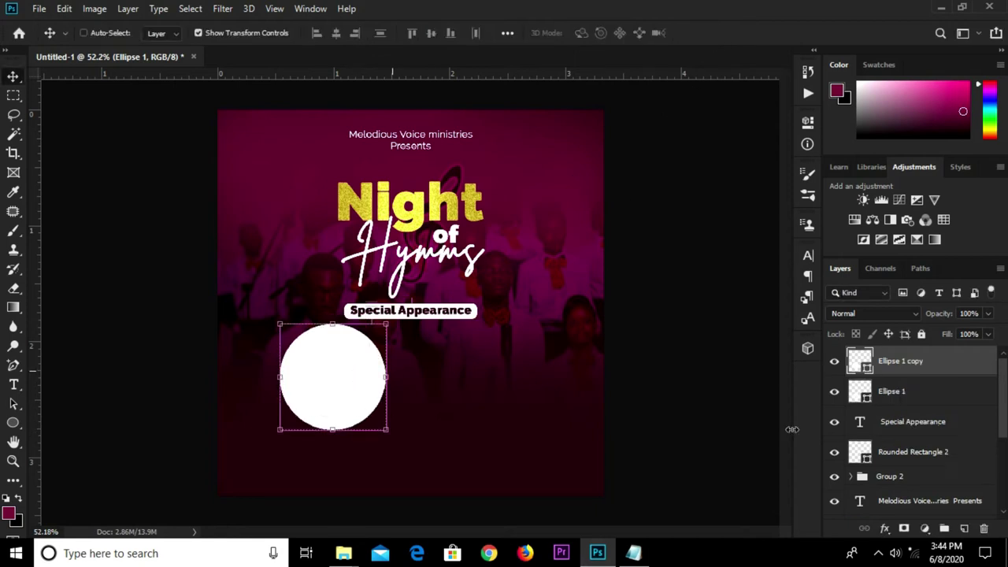
{"action": "mouse_move", "coordinate": [360, 382]}
{"action": "left_mouse_down"}
{"action": "mouse_move", "coordinate": [483, 385]}
{"action": "mouse_move", "coordinate": [473, 385]}
{"action": "left_mouse_up"}
{"action": "left_click", "coordinate": [39, 8]}
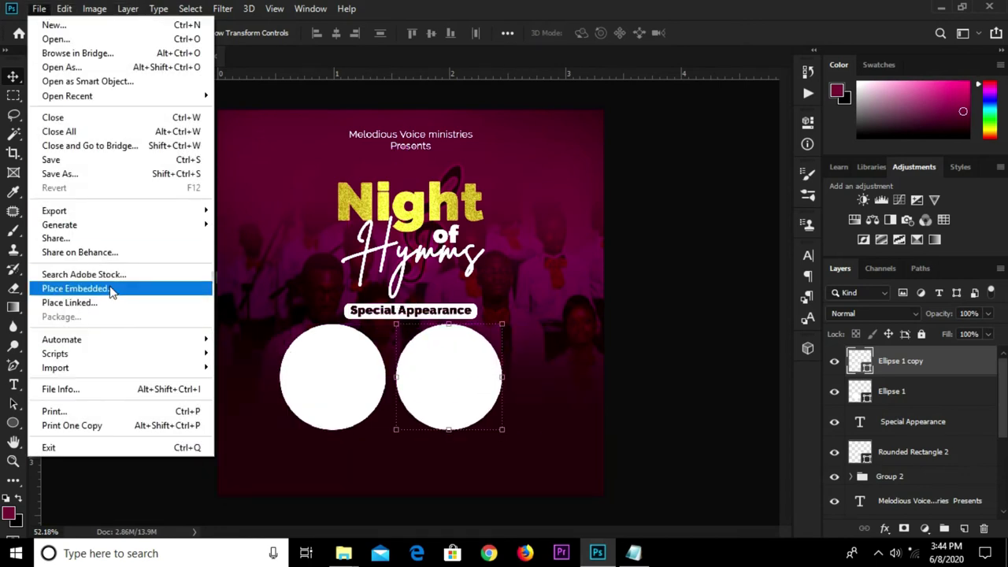
Step: Place the ggg photo and scale it over the left circle
{"action": "left_click", "coordinate": [75, 288]}
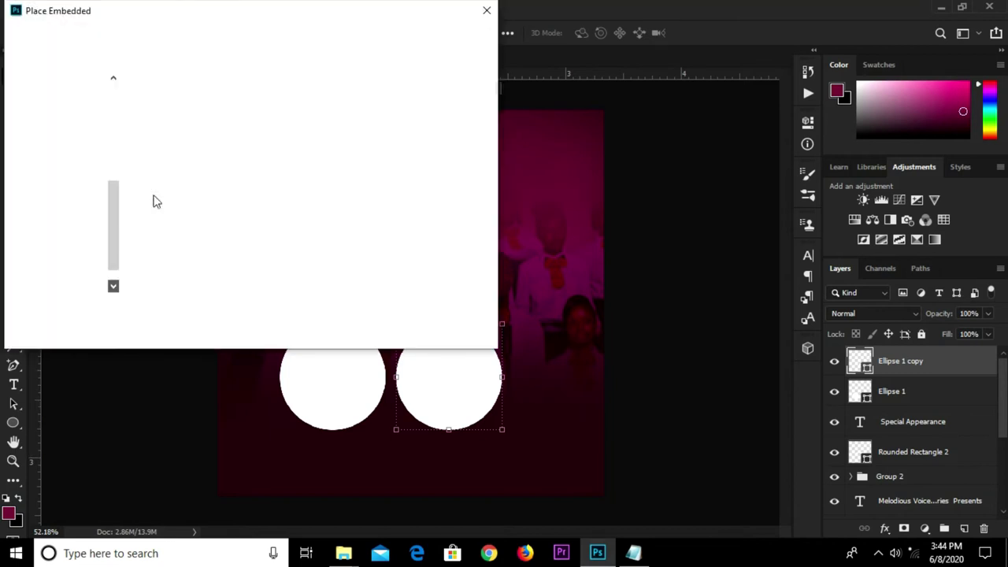
{"action": "left_click", "coordinate": [353, 114]}
{"action": "left_click", "coordinate": [360, 331]}
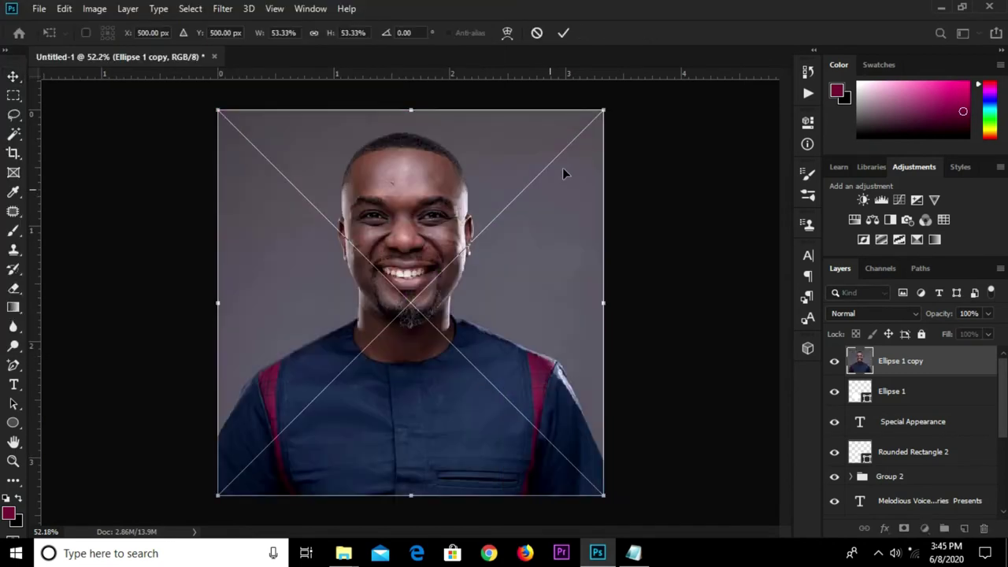
{"action": "mouse_move", "coordinate": [603, 111]}
{"action": "left_mouse_down"}
{"action": "mouse_move", "coordinate": [359, 412]}
{"action": "mouse_move", "coordinate": [315, 396]}
{"action": "mouse_move", "coordinate": [334, 382]}
{"action": "left_mouse_up"}
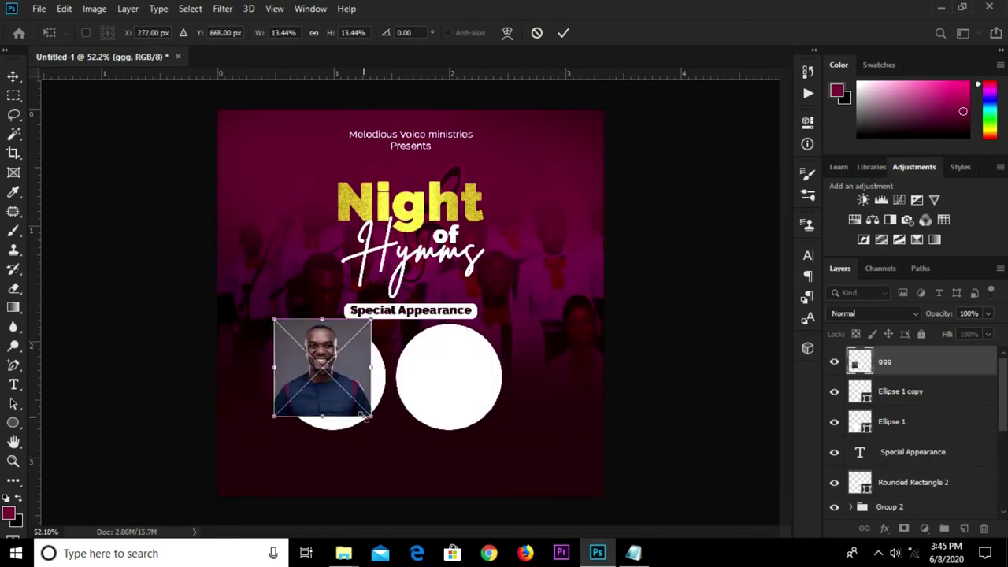
{"action": "left_click_drag", "start_coordinate": [370, 414], "coordinate": [391, 435]}
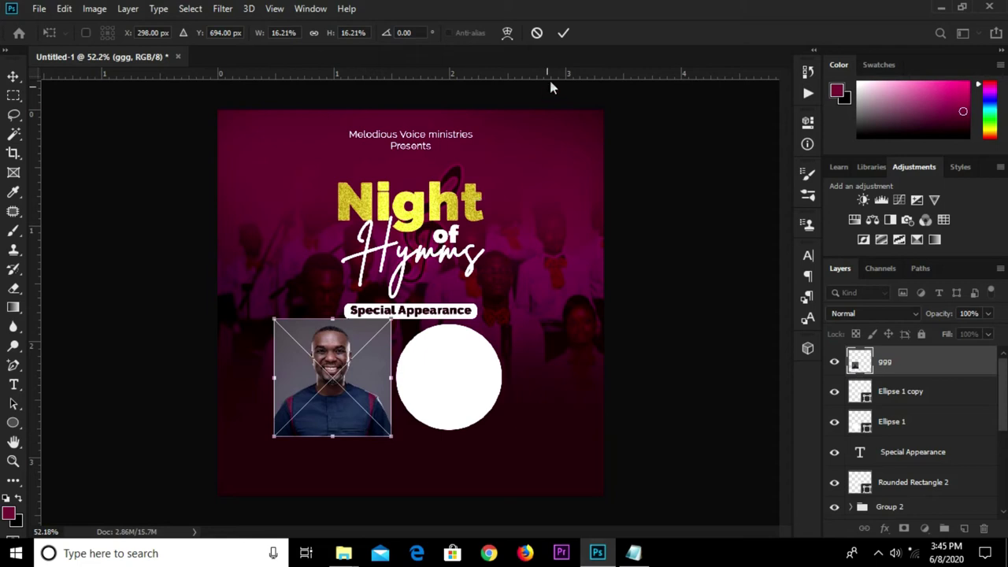
{"action": "left_click", "coordinate": [563, 34]}
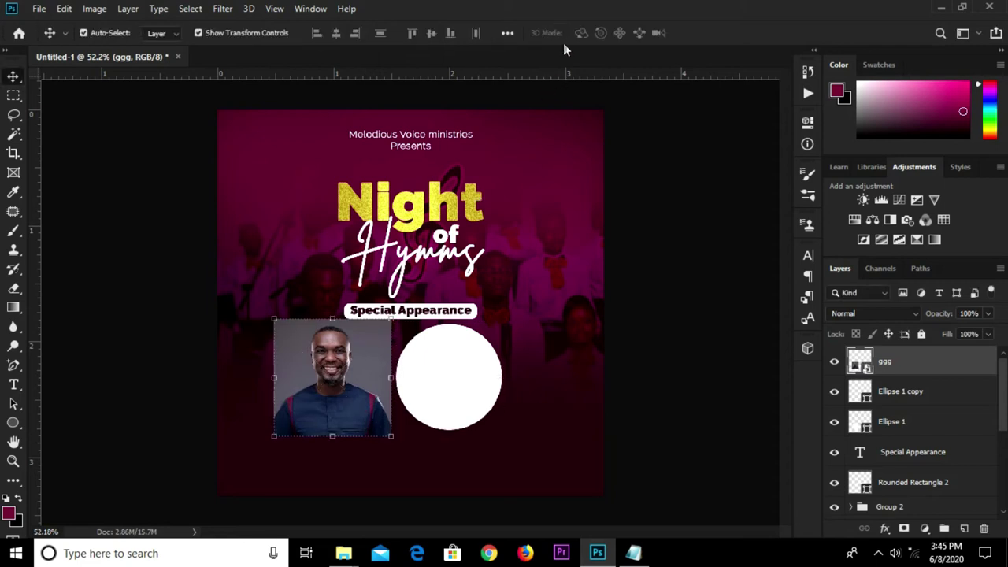
Step: Move Ellipse 1 directly under the ggg photo and clip the photo into it
{"action": "right_click", "coordinate": [910, 366]}
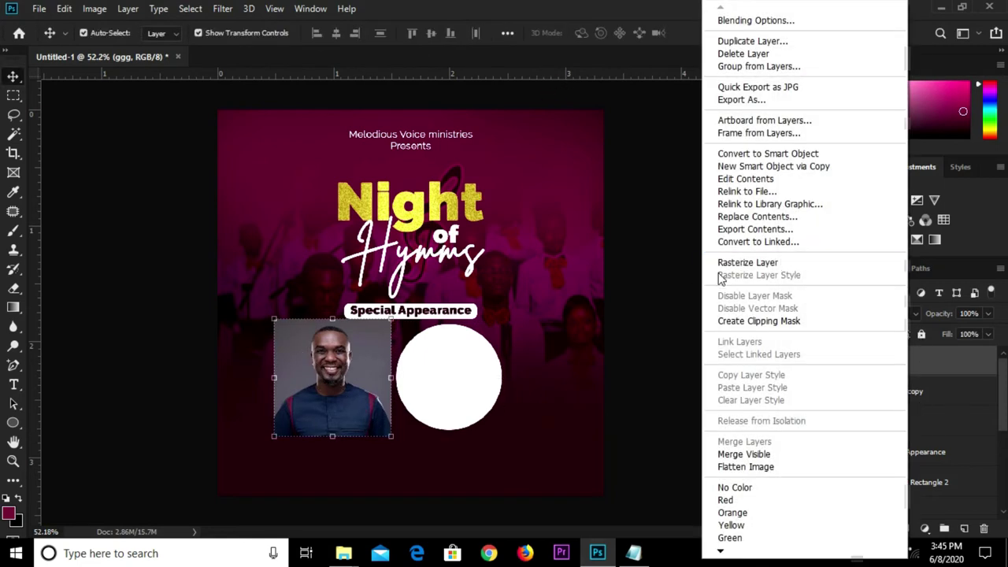
{"action": "left_click", "coordinate": [650, 337]}
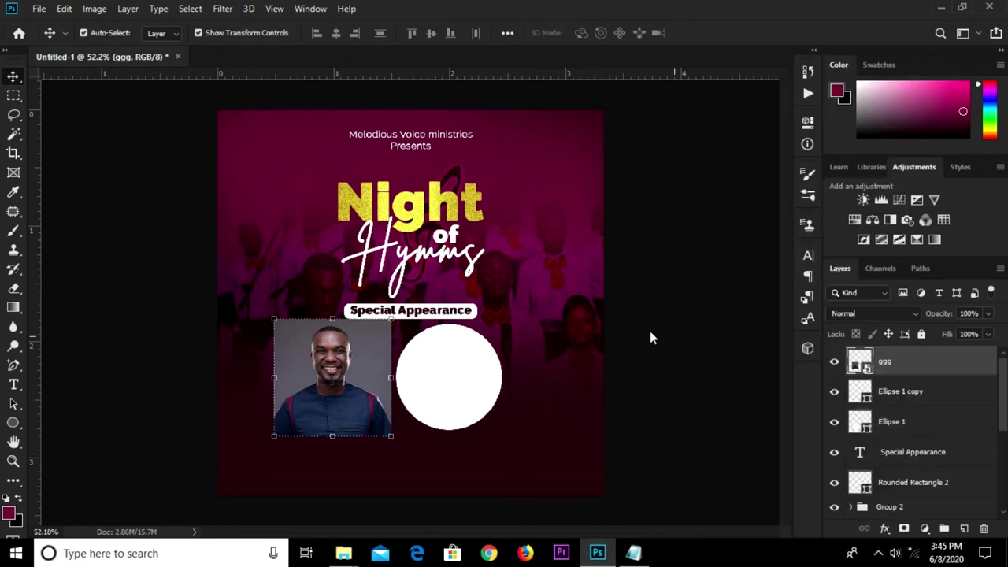
{"action": "left_click", "coordinate": [904, 394]}
{"action": "left_click_drag", "start_coordinate": [904, 425], "coordinate": [901, 387]}
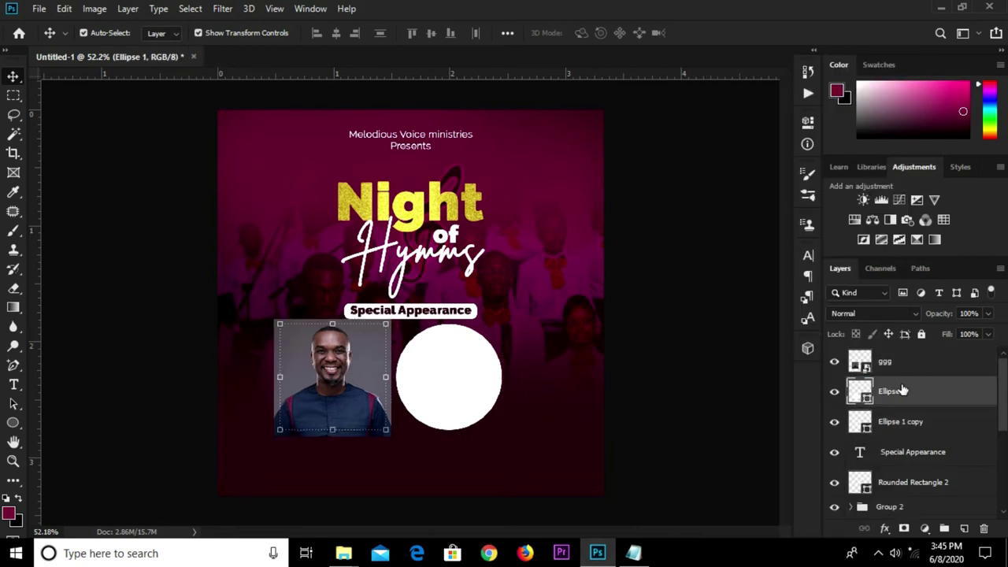
{"action": "left_click", "coordinate": [913, 364]}
{"action": "right_click", "coordinate": [911, 364]}
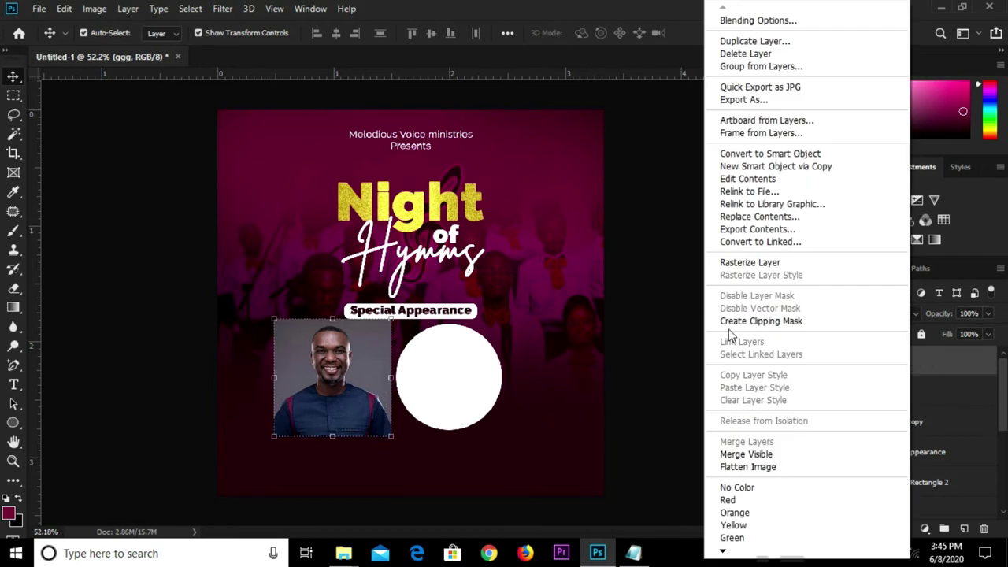
{"action": "left_click", "coordinate": [735, 320]}
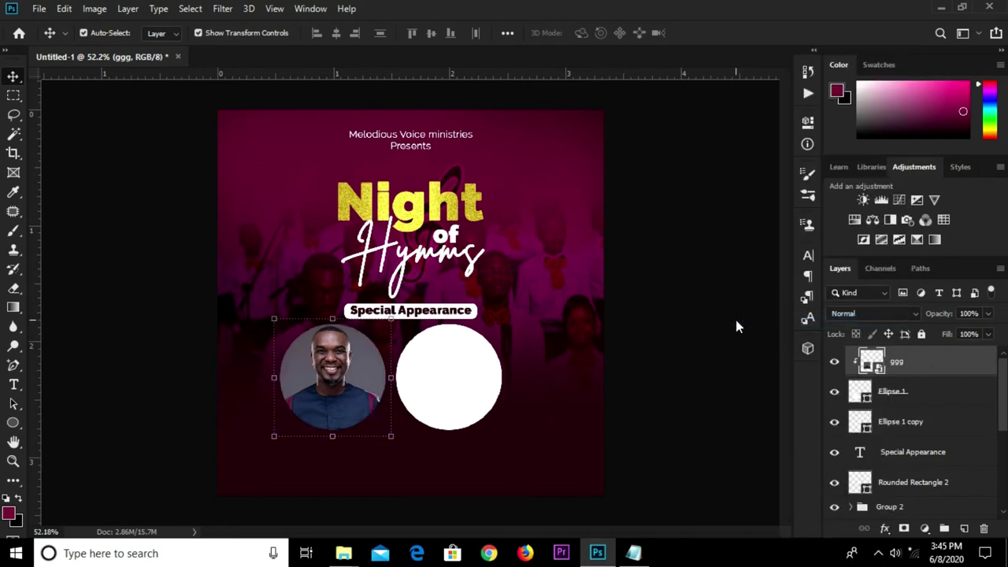
{"action": "left_click", "coordinate": [898, 398]}
{"action": "left_click", "coordinate": [14, 423]}
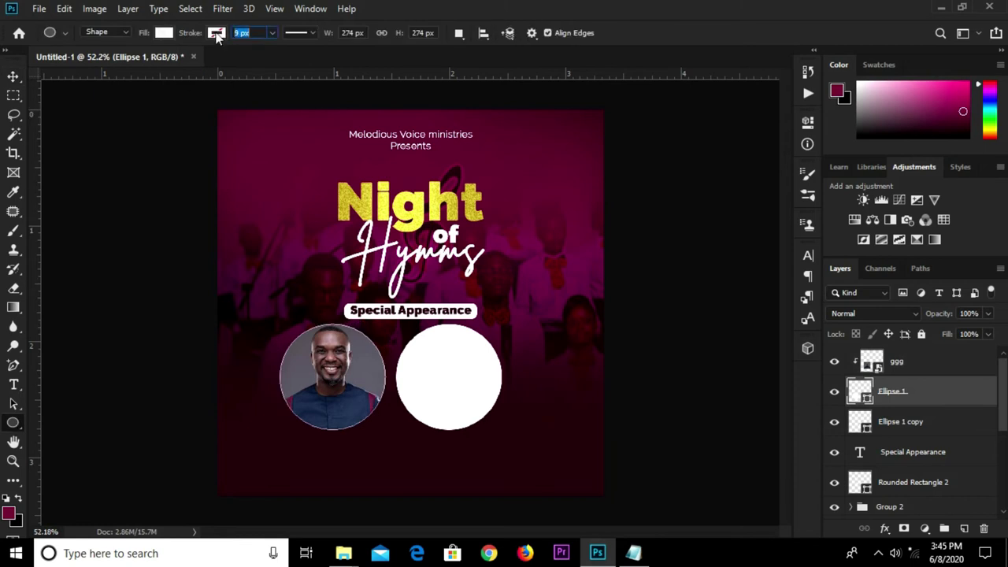
Step: Give the left circle a white 10 px outline
{"action": "left_click", "coordinate": [216, 33]}
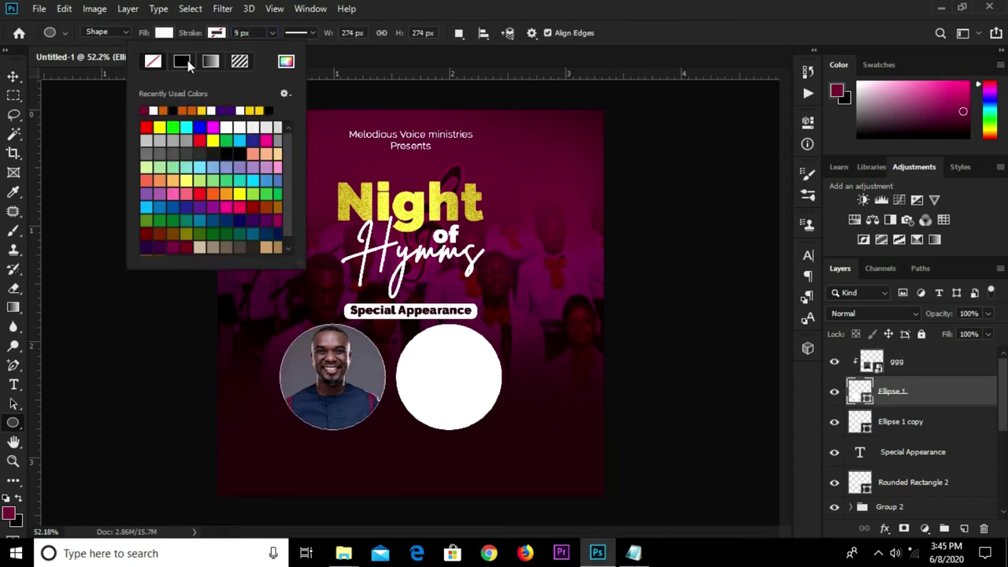
{"action": "left_click", "coordinate": [158, 107]}
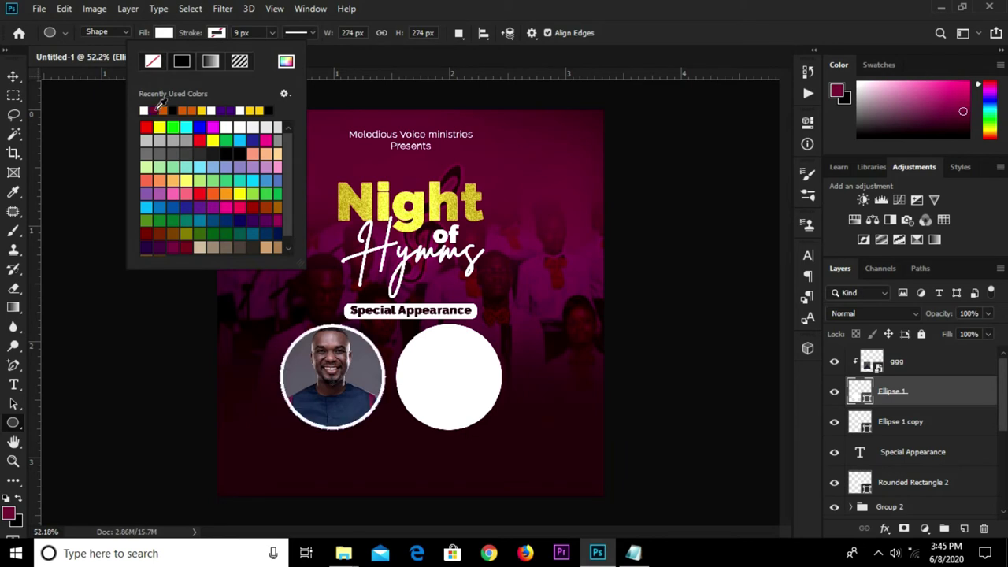
{"action": "left_click", "coordinate": [217, 33]}
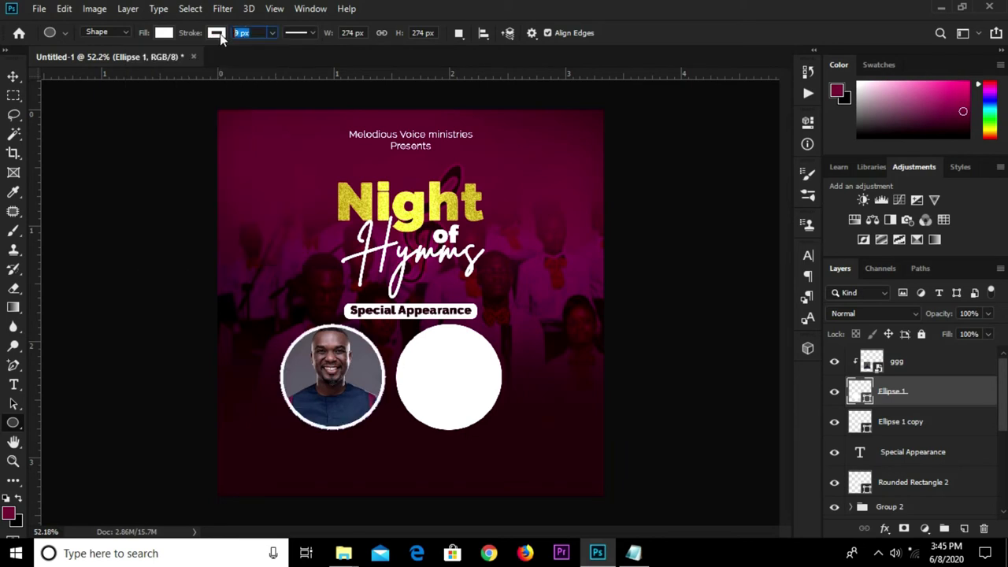
{"action": "type", "text": "10"}
{"action": "key", "text": "Return"}
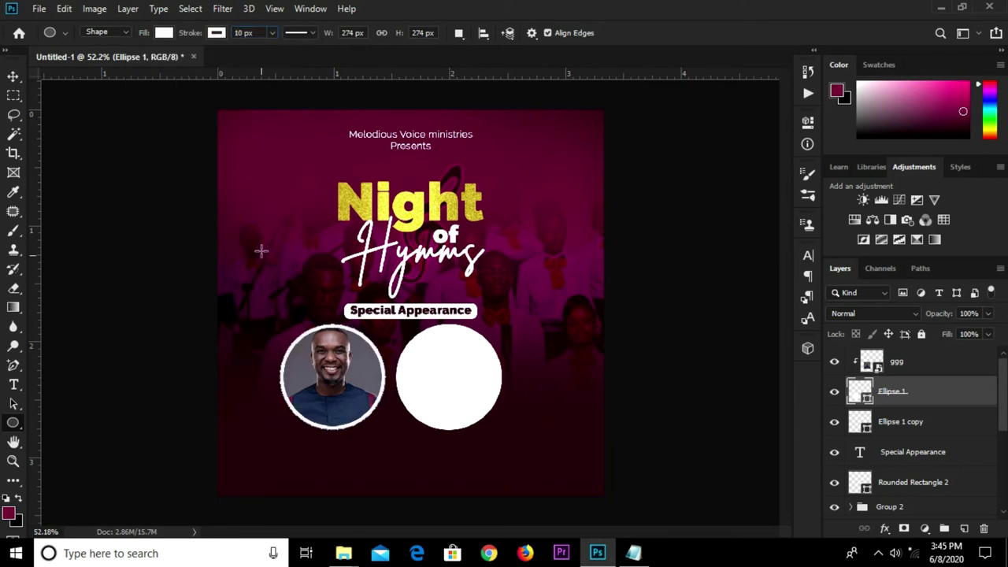
{"action": "key", "text": "v"}
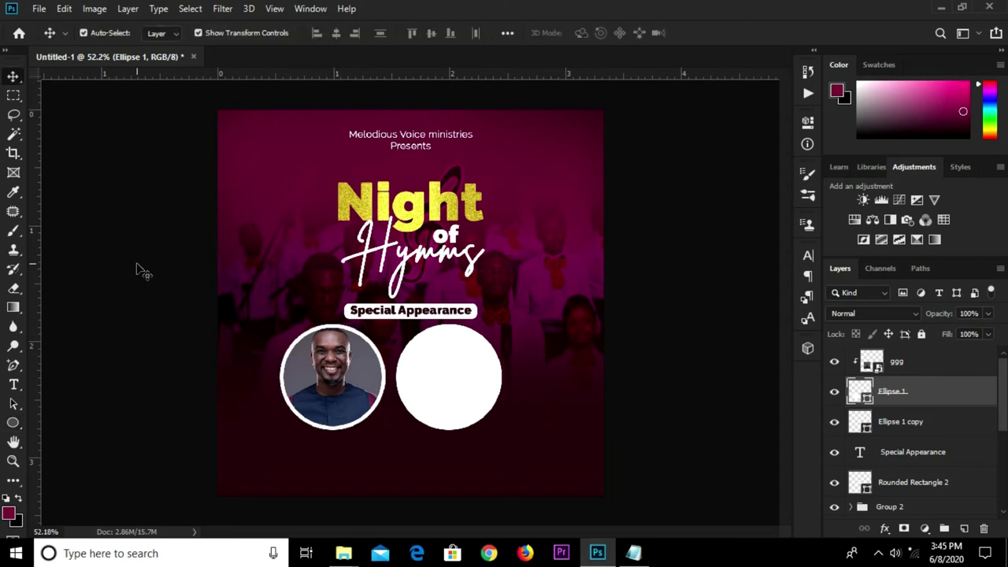
Step: Give the right circle a matching white 10 px outline
{"action": "left_click", "coordinate": [457, 365]}
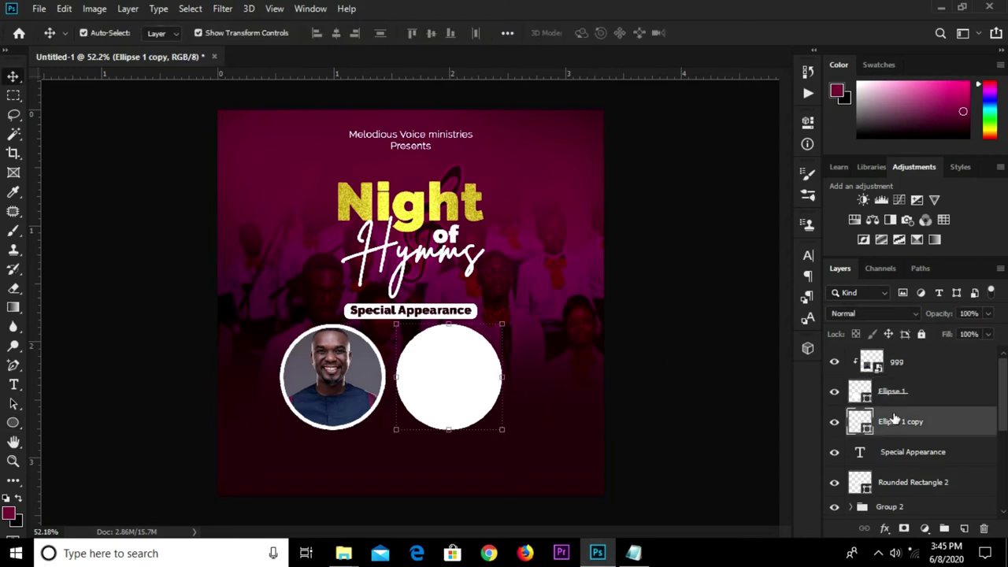
{"action": "left_click", "coordinate": [12, 423]}
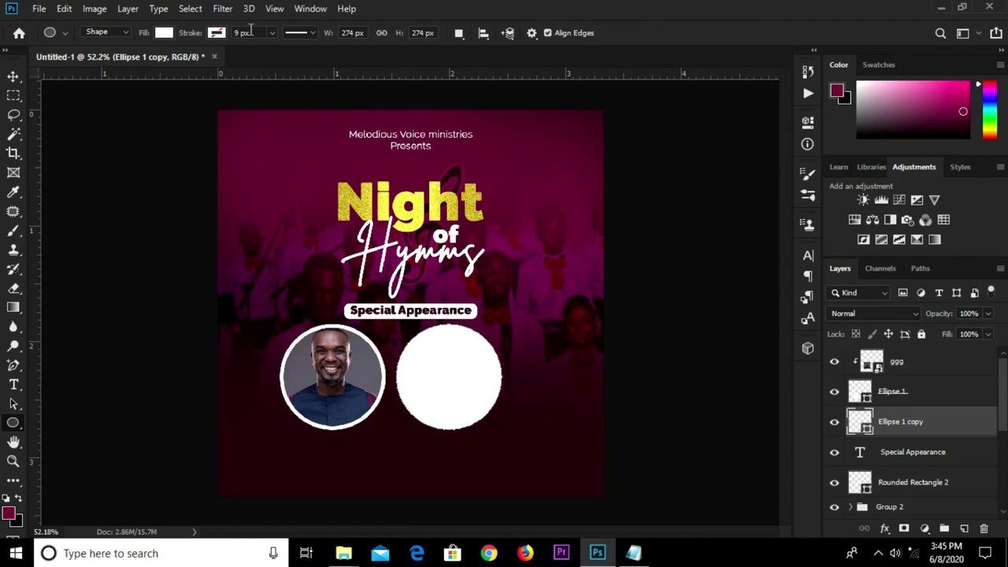
{"action": "left_click", "coordinate": [217, 34]}
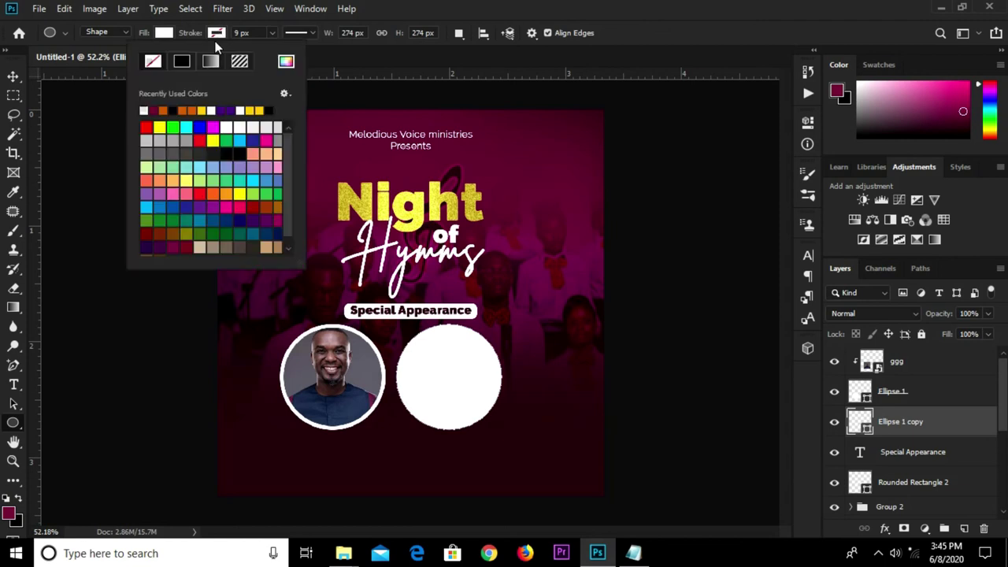
{"action": "left_click", "coordinate": [257, 31]}
{"action": "type", "text": "10"}
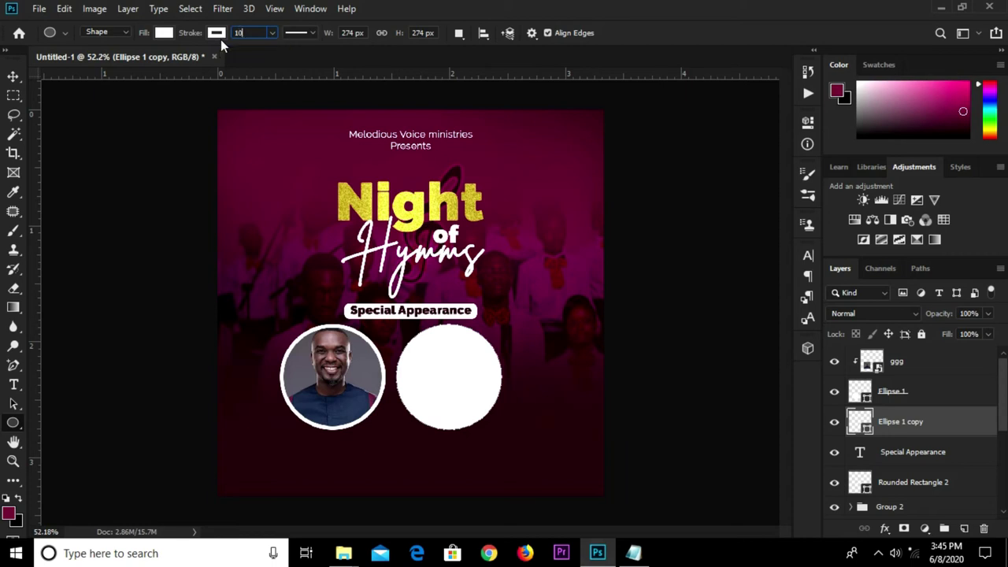
{"action": "type", "text": "v"}
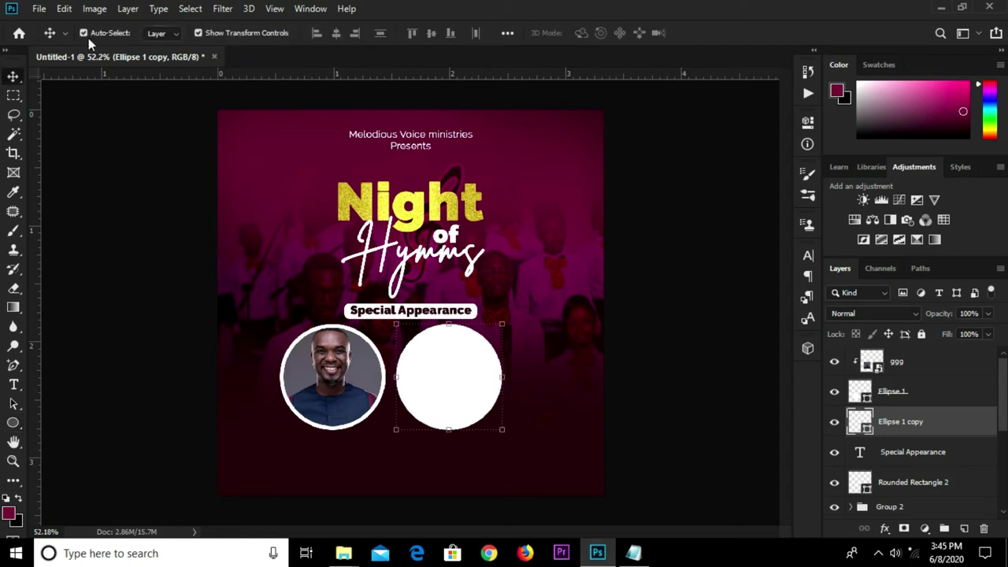
{"action": "left_click", "coordinate": [45, 9]}
Step: Place the second guest's photo and scale it over the right circle
{"action": "left_click", "coordinate": [117, 293]}
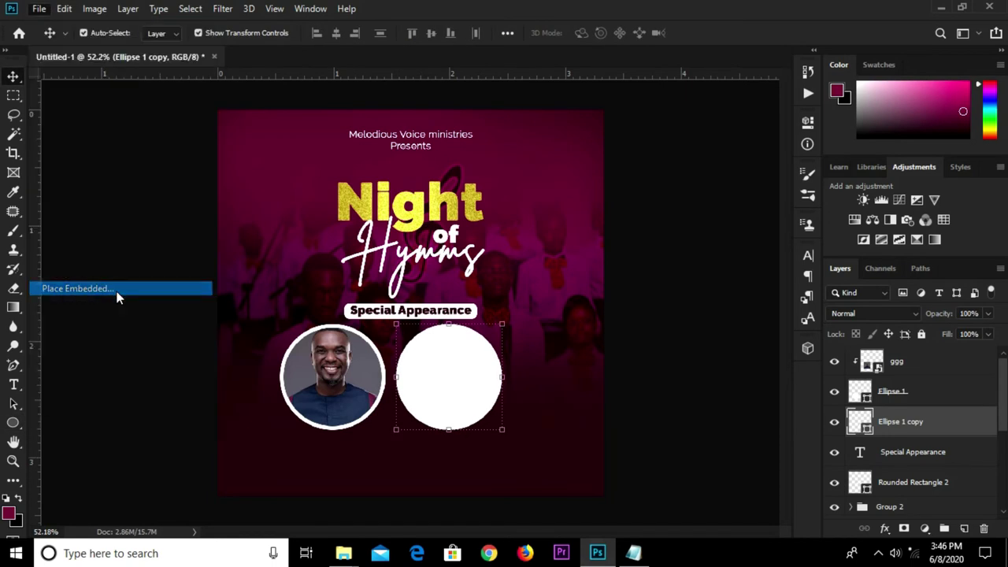
{"action": "left_click", "coordinate": [262, 126]}
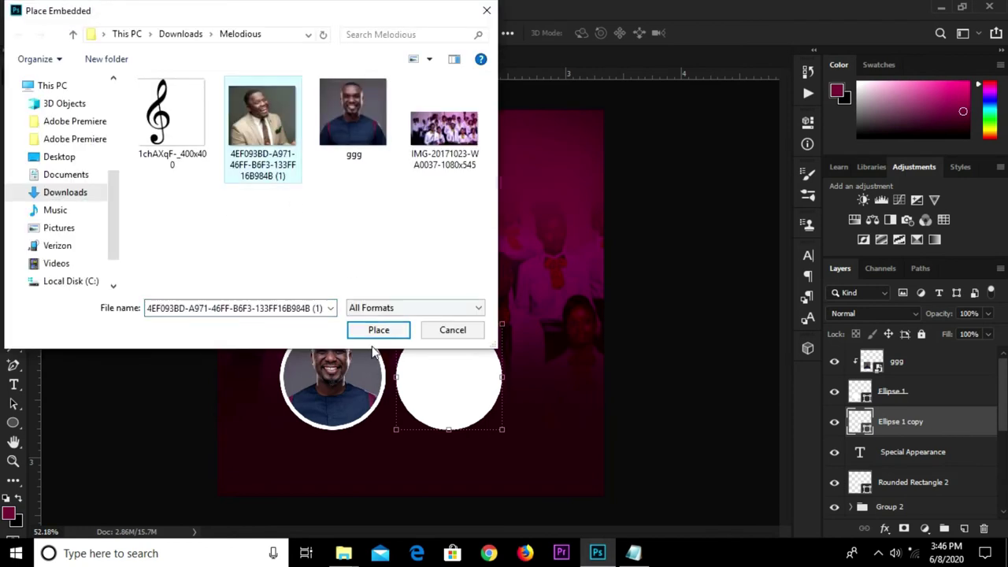
{"action": "left_click", "coordinate": [376, 331]}
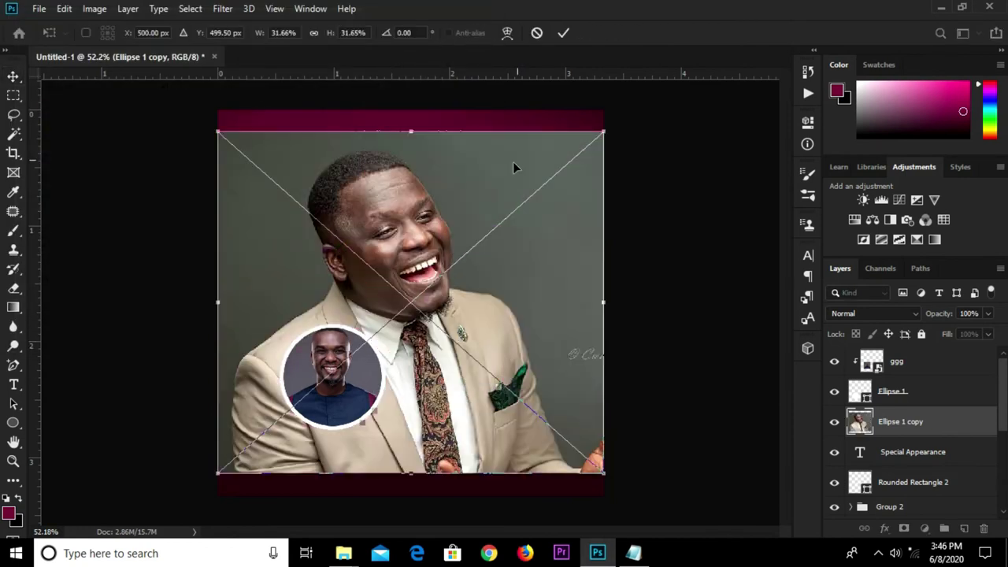
{"action": "left_click", "coordinate": [569, 32]}
{"action": "left_click", "coordinate": [603, 131]}
{"action": "left_click_drag", "start_coordinate": [605, 131], "coordinate": [333, 370]}
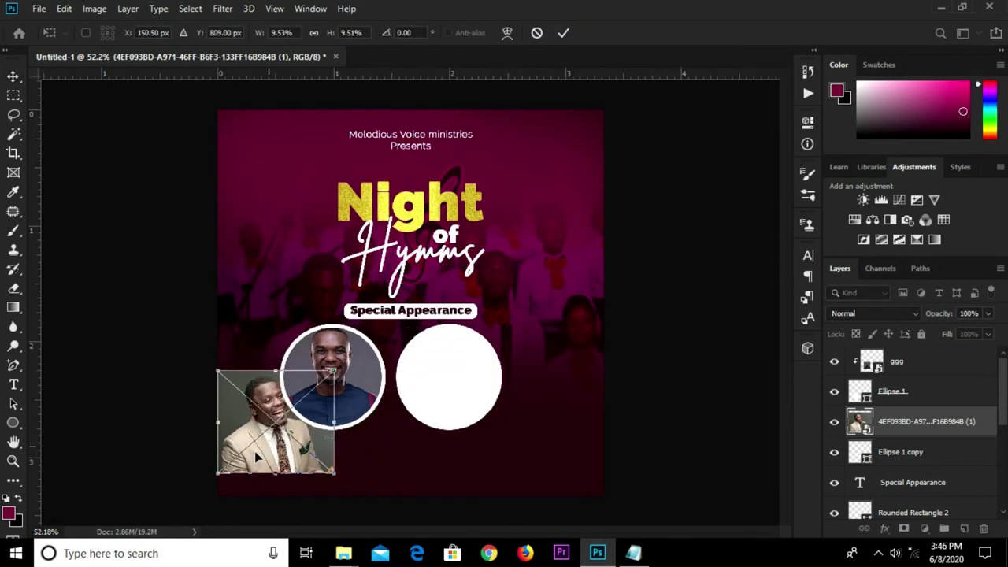
{"action": "mouse_move", "coordinate": [260, 453]}
{"action": "left_mouse_down"}
{"action": "mouse_move", "coordinate": [454, 406]}
{"action": "mouse_move", "coordinate": [444, 404]}
{"action": "left_mouse_up"}
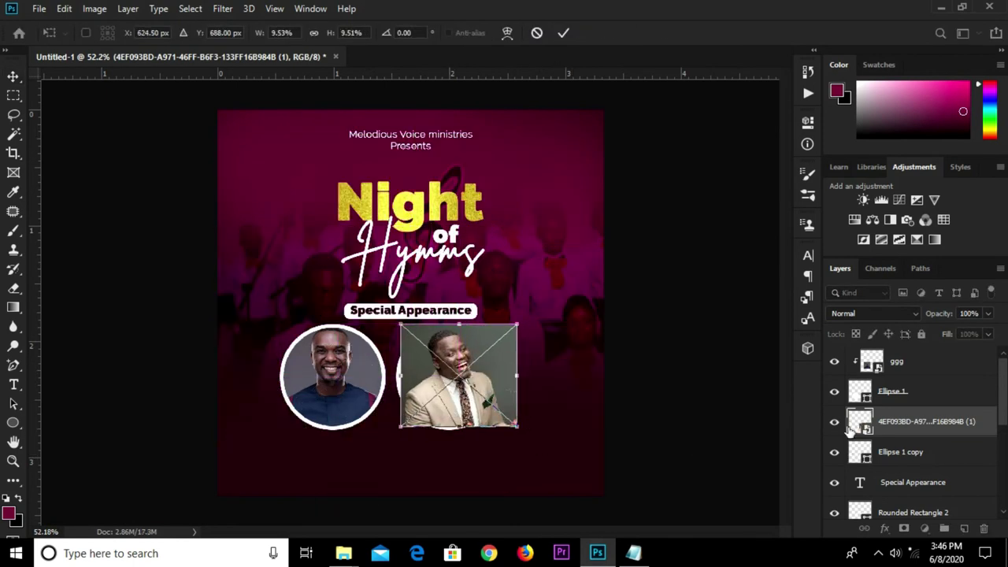
{"action": "left_click_drag", "start_coordinate": [400, 429], "coordinate": [394, 433]}
{"action": "left_click", "coordinate": [563, 33]}
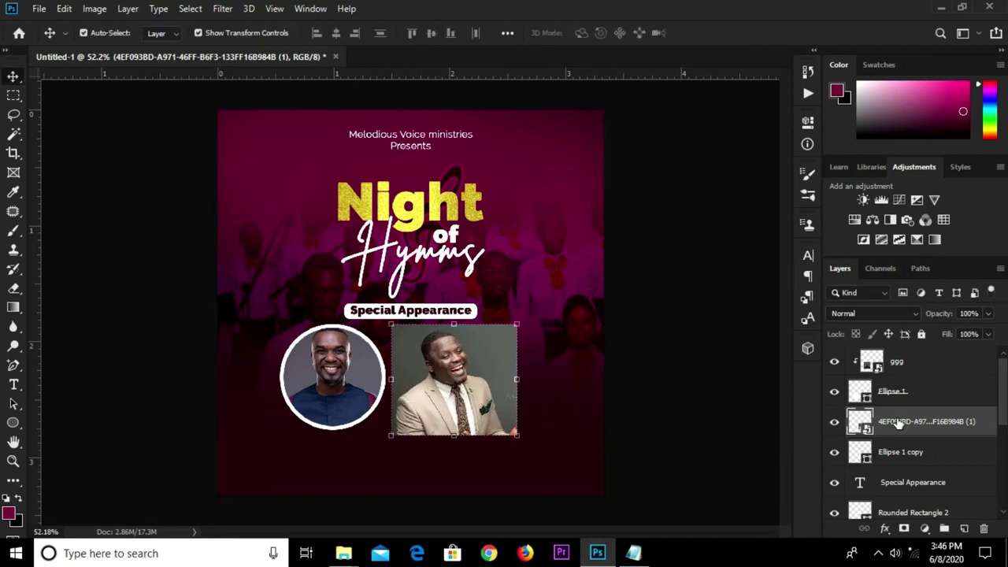
Step: Clip the second guest's photo into the right circle
{"action": "right_click", "coordinate": [895, 421]}
{"action": "left_click", "coordinate": [728, 321]}
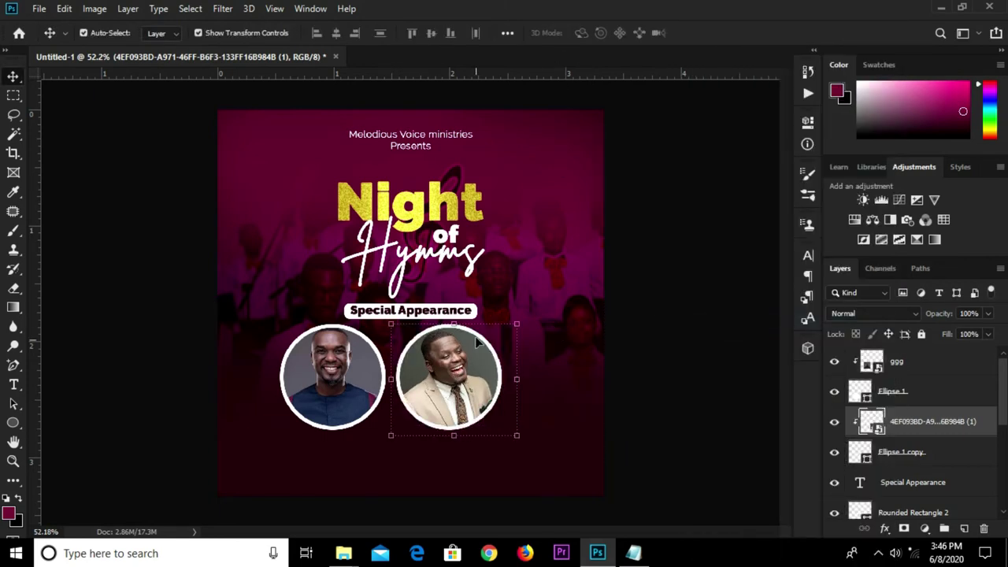
{"action": "left_click", "coordinate": [630, 381]}
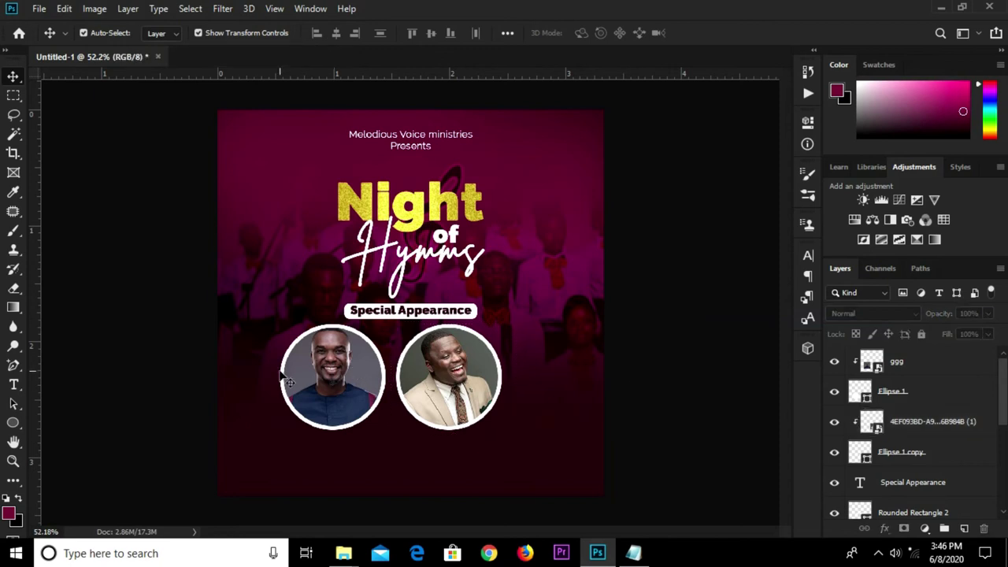
{"action": "left_click", "coordinate": [330, 374]}
Step: Nudge the left photo down and group each guest photo with its circle
{"action": "left_click_drag", "start_coordinate": [328, 368], "coordinate": [327, 370]}
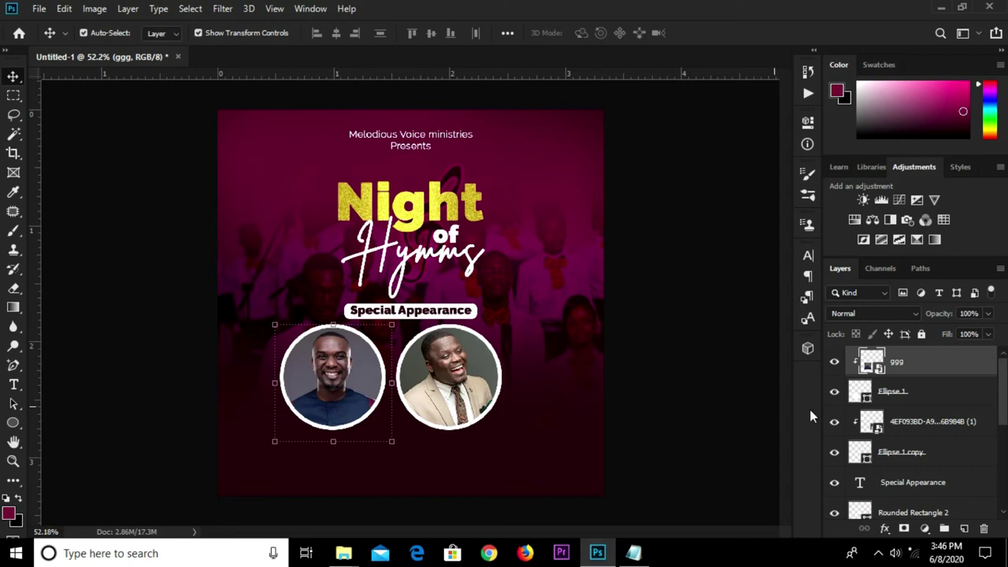
{"action": "left_click", "coordinate": [925, 393], "text": "ctrl"}
{"action": "key", "text": "ctrl+g"}
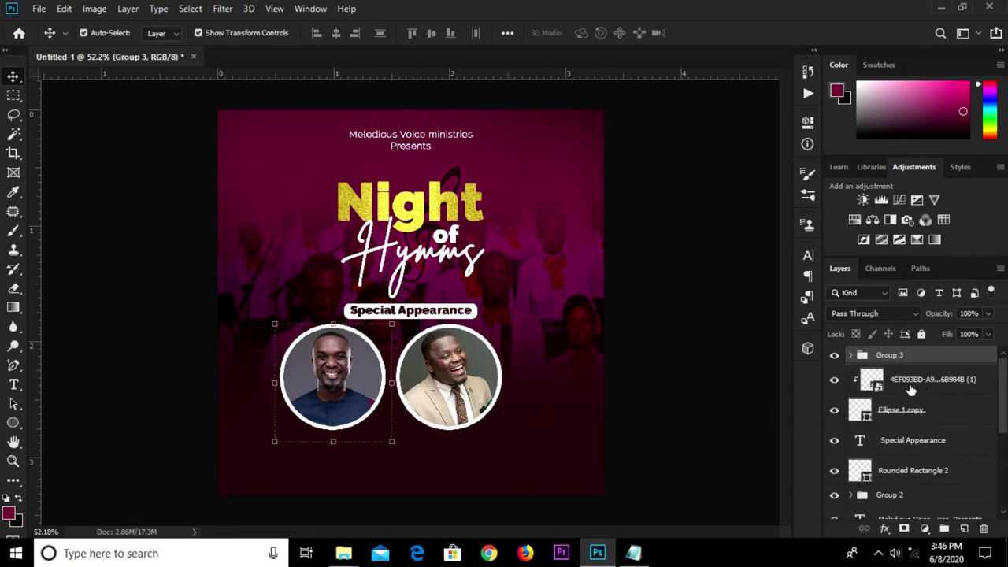
{"action": "left_click", "coordinate": [914, 385]}
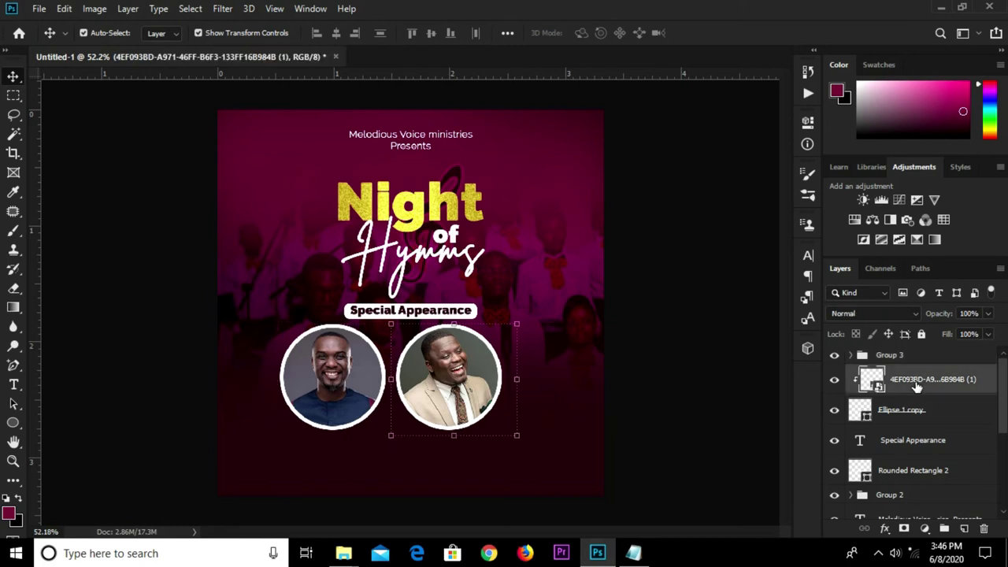
{"action": "double_click", "coordinate": [923, 410]}
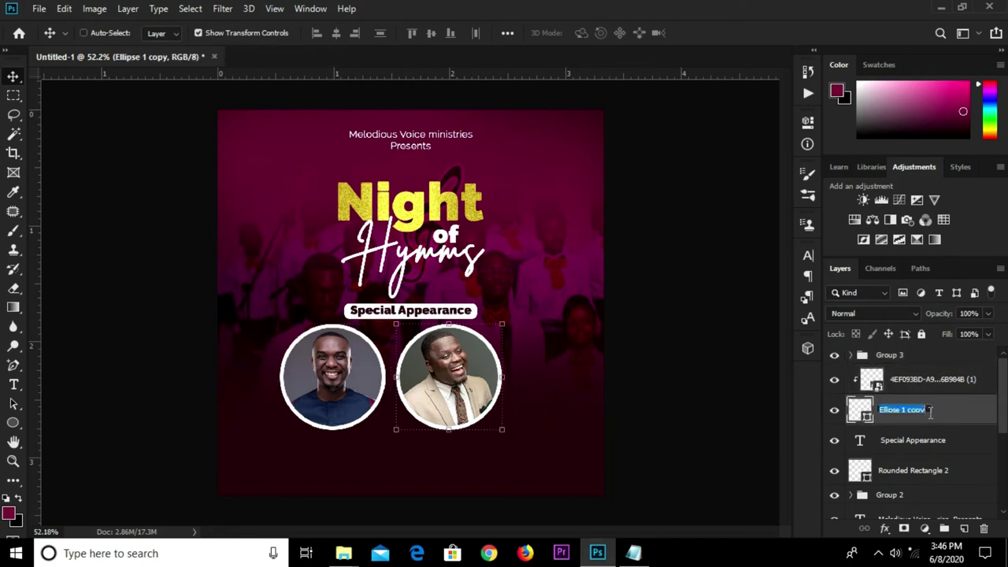
{"action": "key", "text": "Return"}
{"action": "left_click", "coordinate": [936, 390], "text": "shift"}
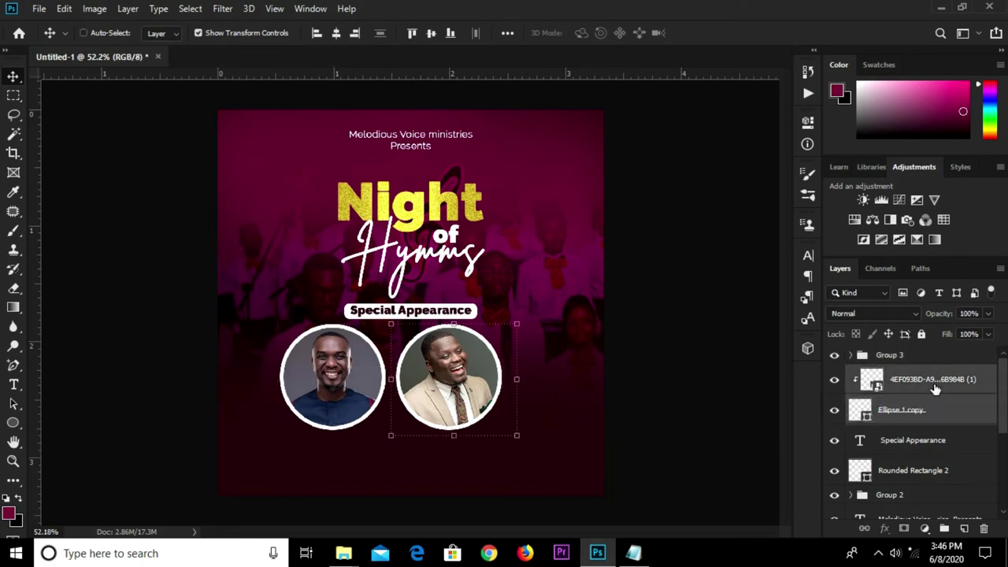
{"action": "key", "text": "ctrl+g"}
{"action": "left_click", "coordinate": [834, 374]}
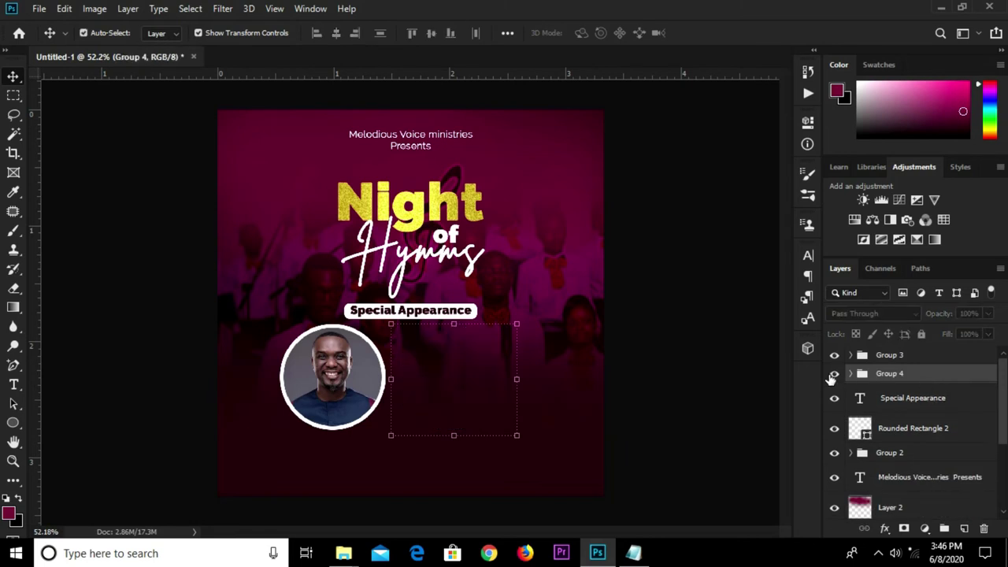
{"action": "left_click", "coordinate": [834, 374]}
Step: Combine both guest groups into a single group
{"action": "left_click", "coordinate": [934, 362], "text": "shift"}
{"action": "key", "text": "h"}
{"action": "double_click", "coordinate": [934, 361]}
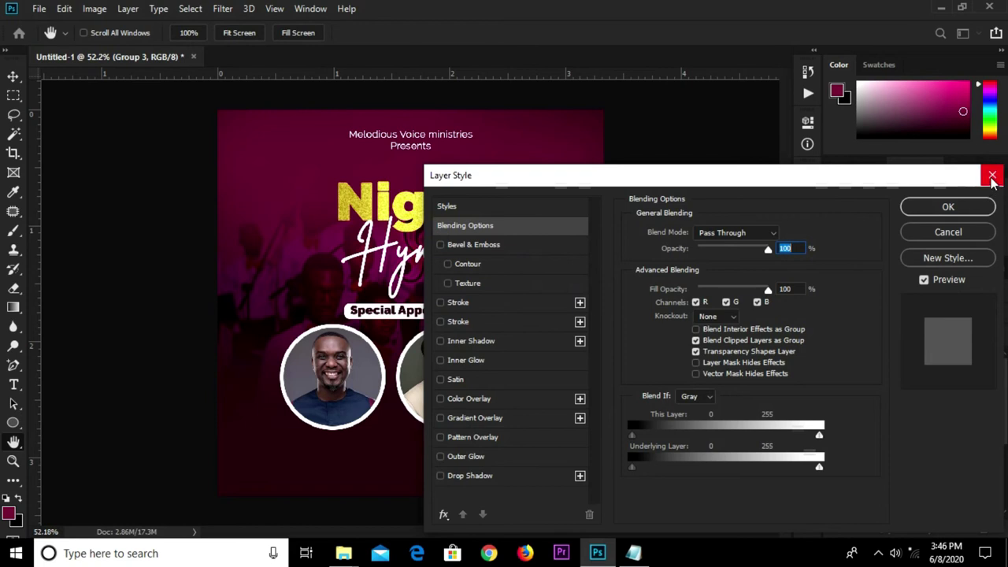
{"action": "left_click", "coordinate": [992, 176]}
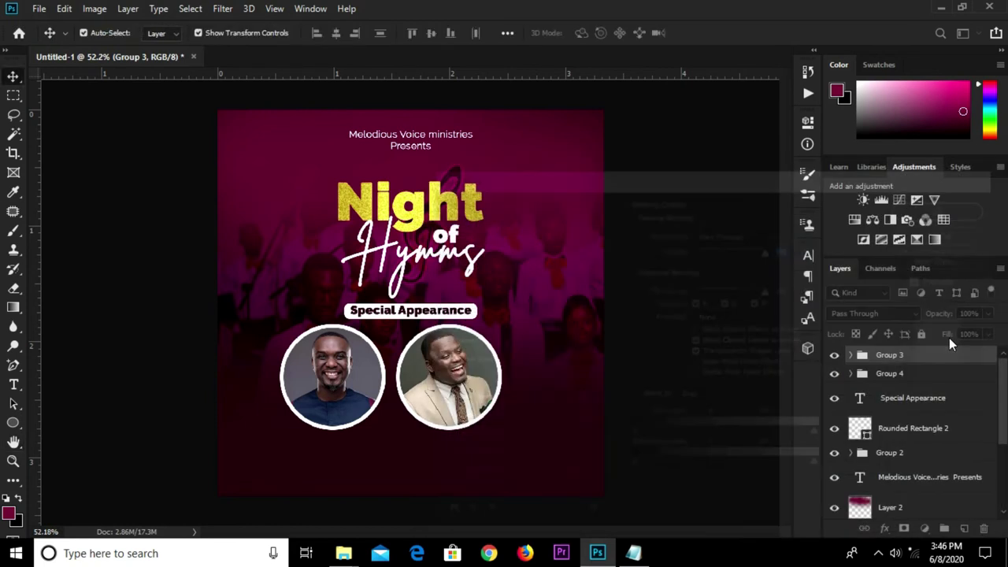
{"action": "left_click", "coordinate": [915, 375], "text": "shift"}
{"action": "key", "text": "ctrl+g"}
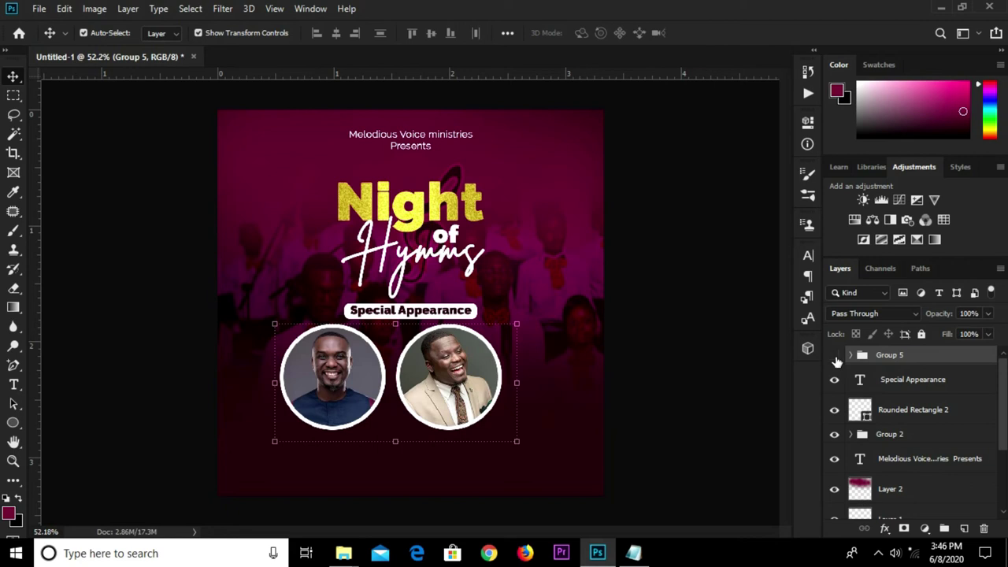
Step: Centre the combined guest photo group horizontally on the poster
{"action": "left_click", "coordinate": [834, 355]}
{"action": "left_click_drag", "start_coordinate": [691, 355], "coordinate": [645, 340]}
{"action": "key", "text": "ctrl+a"}
{"action": "left_click", "coordinate": [336, 35]}
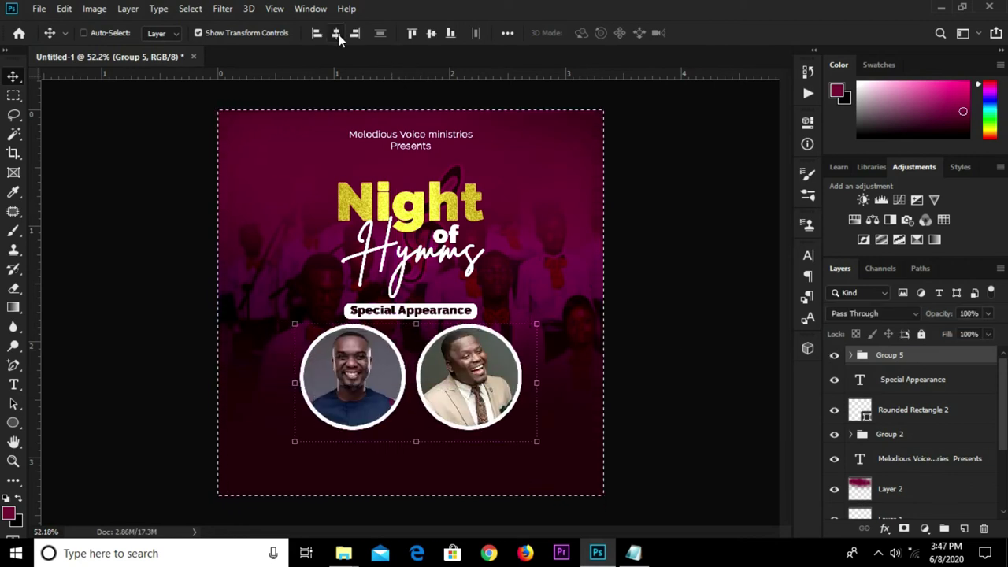
{"action": "key", "text": "ctrl+d"}
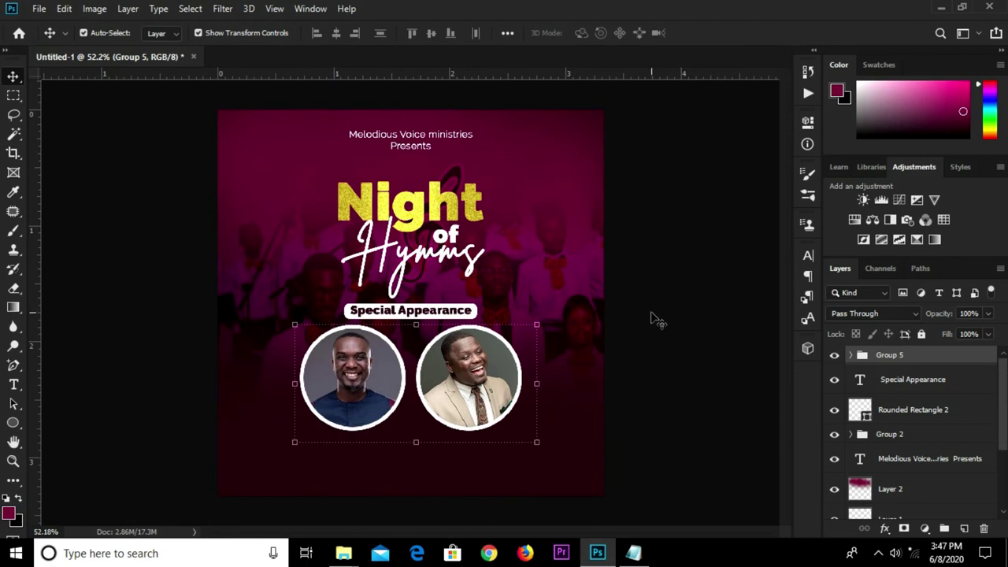
{"action": "left_click", "coordinate": [654, 316]}
{"action": "mouse_move", "coordinate": [633, 552]}
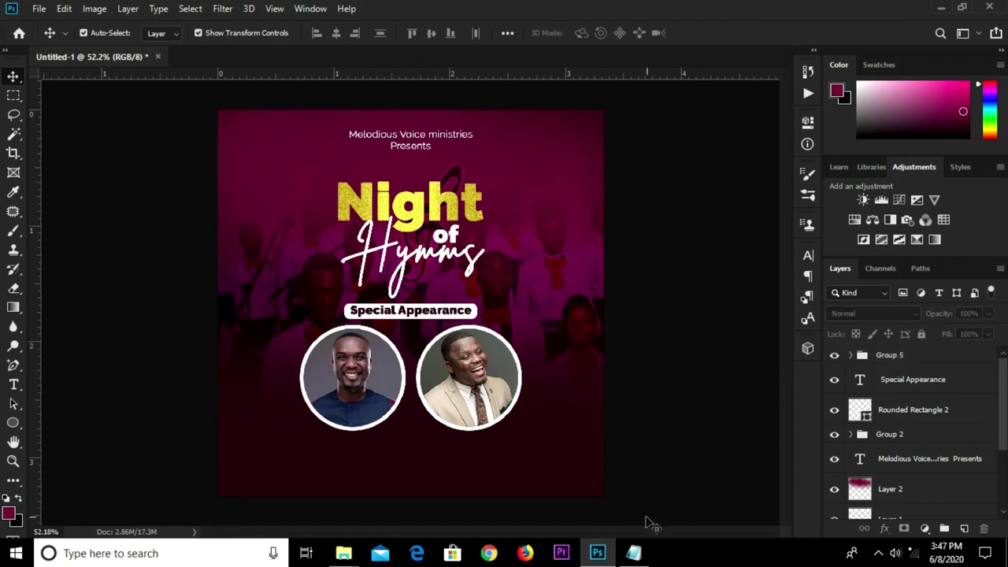
{"action": "left_click", "coordinate": [644, 552]}
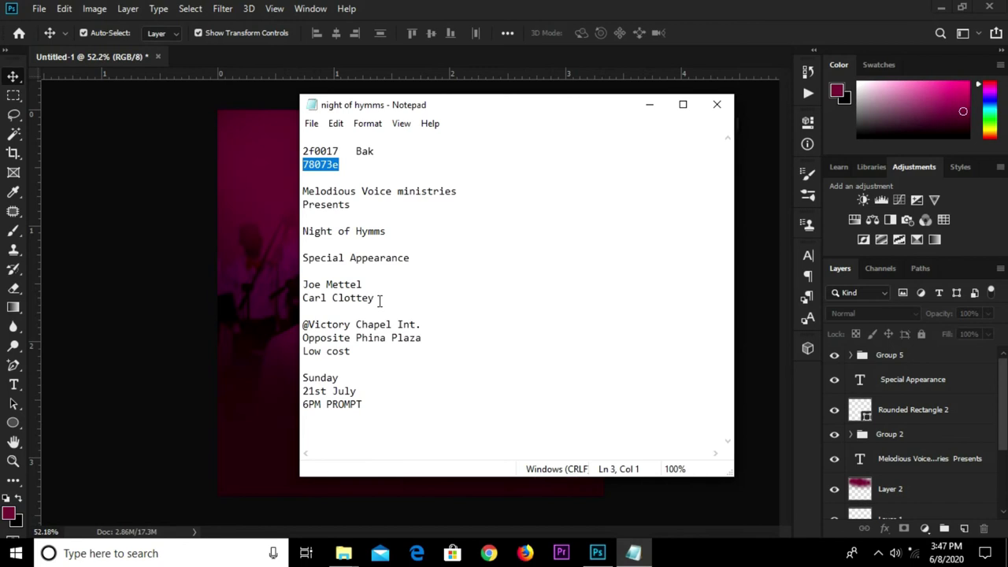
Step: Copy the first guest's name from the notes
{"action": "left_click_drag", "start_coordinate": [315, 285], "coordinate": [300, 275]}
{"action": "left_click_drag", "start_coordinate": [362, 284], "coordinate": [302, 284]}
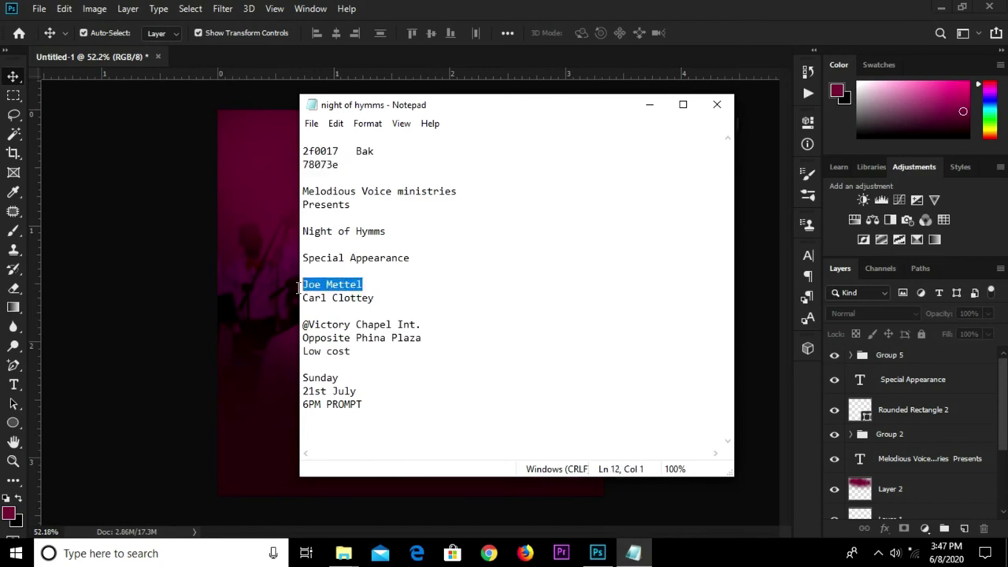
{"action": "right_click", "coordinate": [307, 288]}
{"action": "left_click", "coordinate": [343, 335]}
{"action": "left_click", "coordinate": [276, 357]}
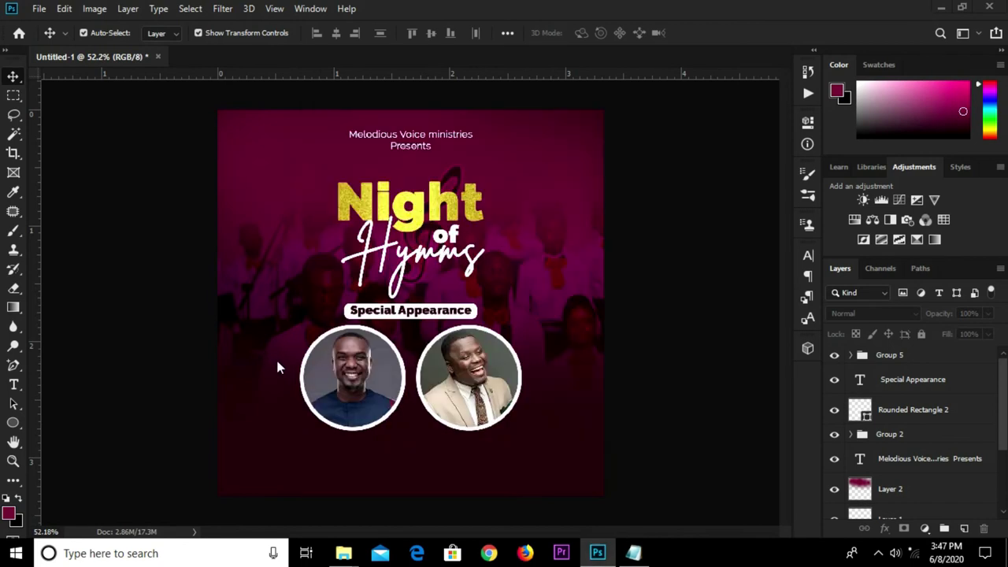
Step: Alt-drag a copy of the Special Appearance label below the left photo
{"action": "key", "text": "t"}
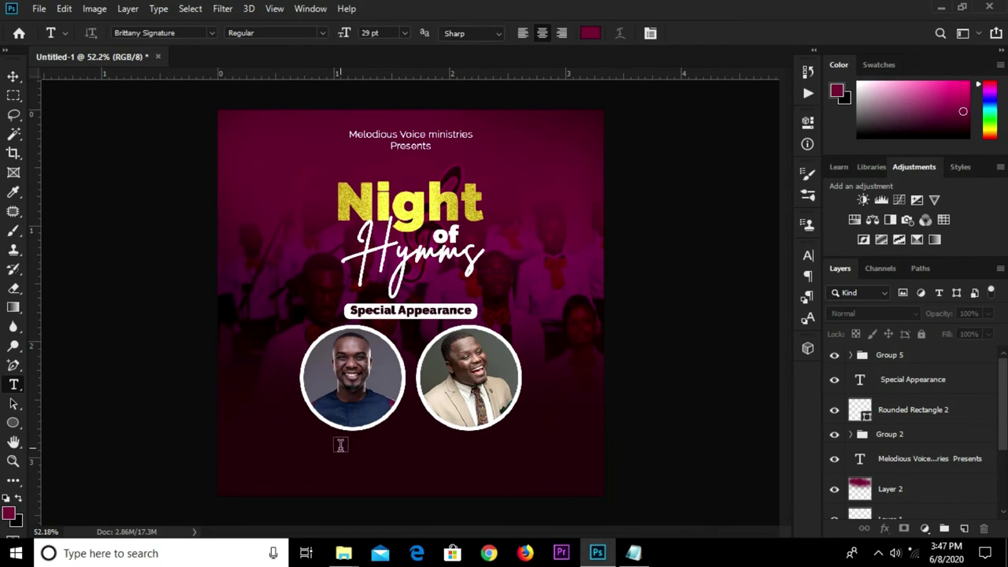
{"action": "key", "text": "v"}
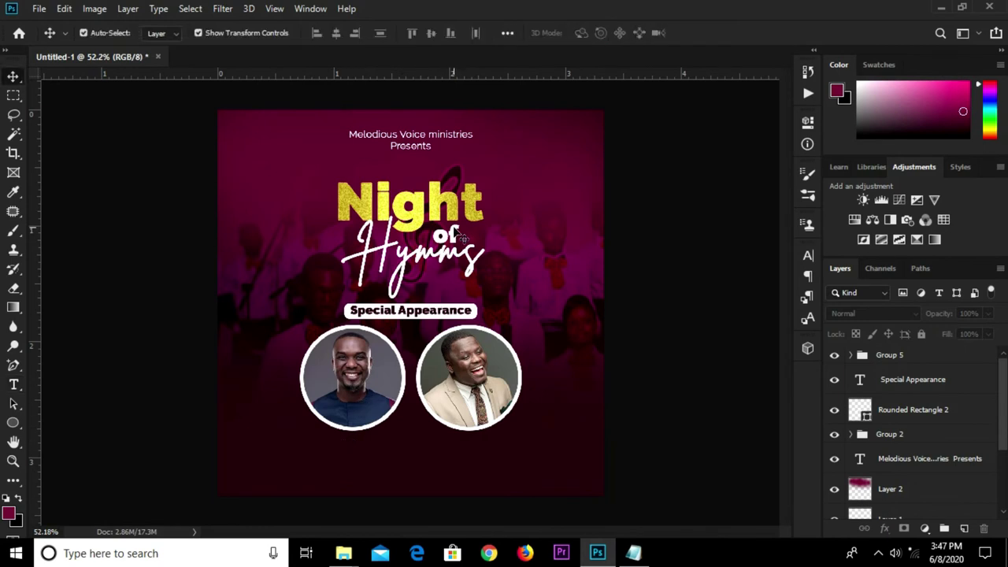
{"action": "left_click", "coordinate": [455, 241]}
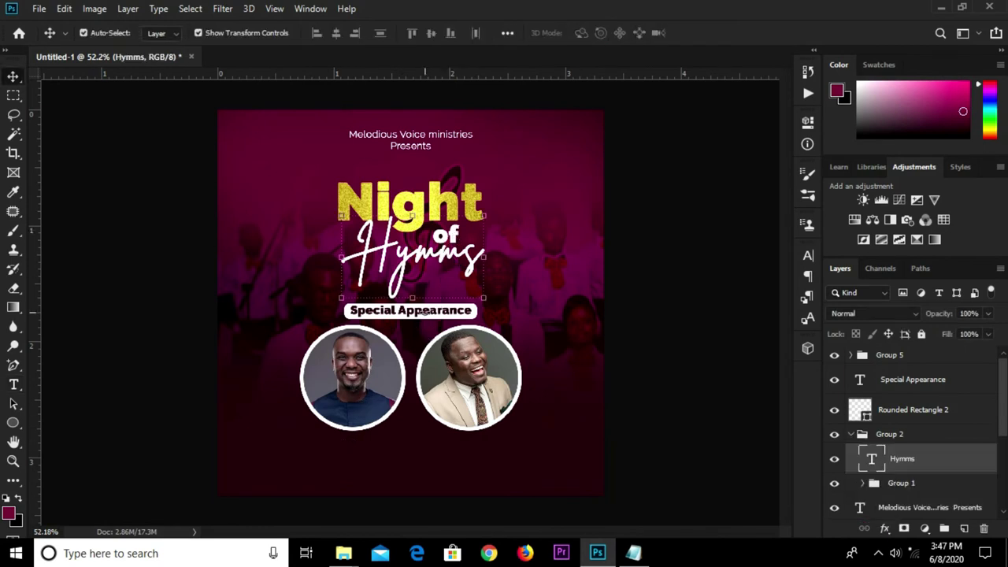
{"action": "left_click", "coordinate": [682, 317]}
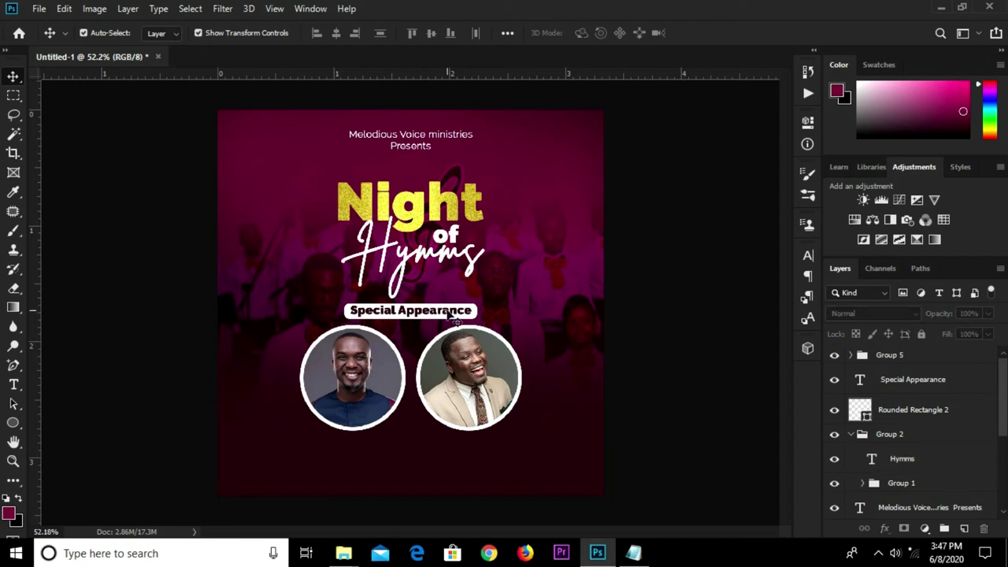
{"action": "left_click", "coordinate": [451, 314]}
{"action": "mouse_move", "coordinate": [446, 313]}
{"action": "left_mouse_down"}
{"action": "mouse_move", "coordinate": [370, 445]}
{"action": "mouse_move", "coordinate": [383, 446]}
{"action": "left_mouse_up"}
Step: Make the copied label's text white at 7 pt
{"action": "left_click", "coordinate": [809, 256]}
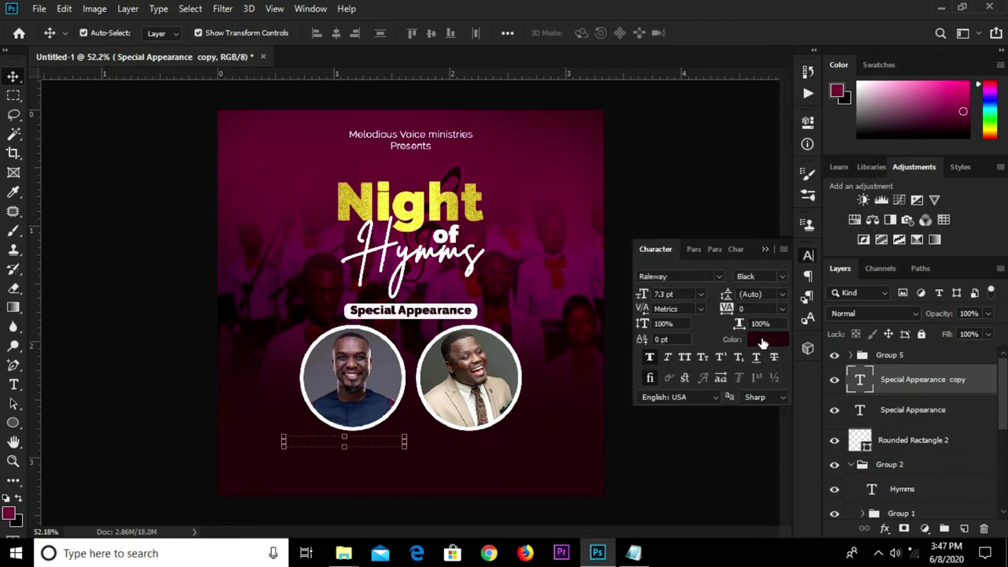
{"action": "left_click", "coordinate": [756, 335]}
{"action": "type", "text": "b7c8dffbfcfd"}
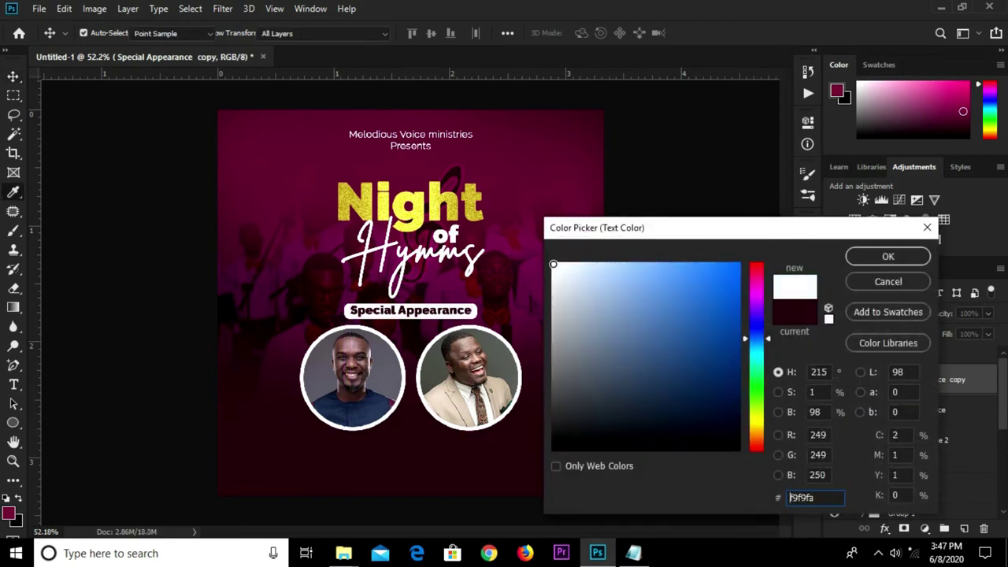
{"action": "left_click", "coordinate": [914, 256]}
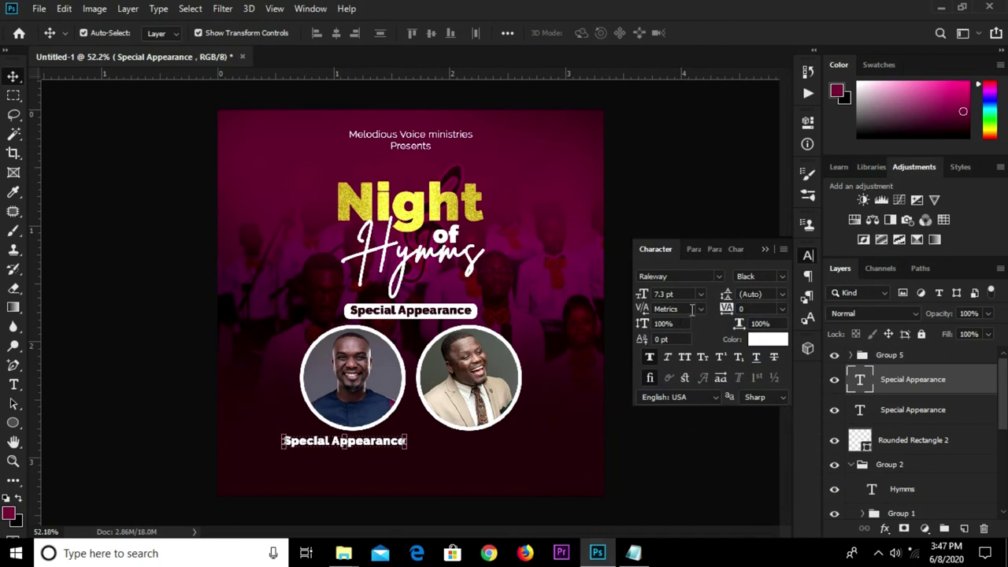
{"action": "left_click", "coordinate": [643, 294]}
{"action": "type", "text": "7"}
{"action": "key", "text": "Return"}
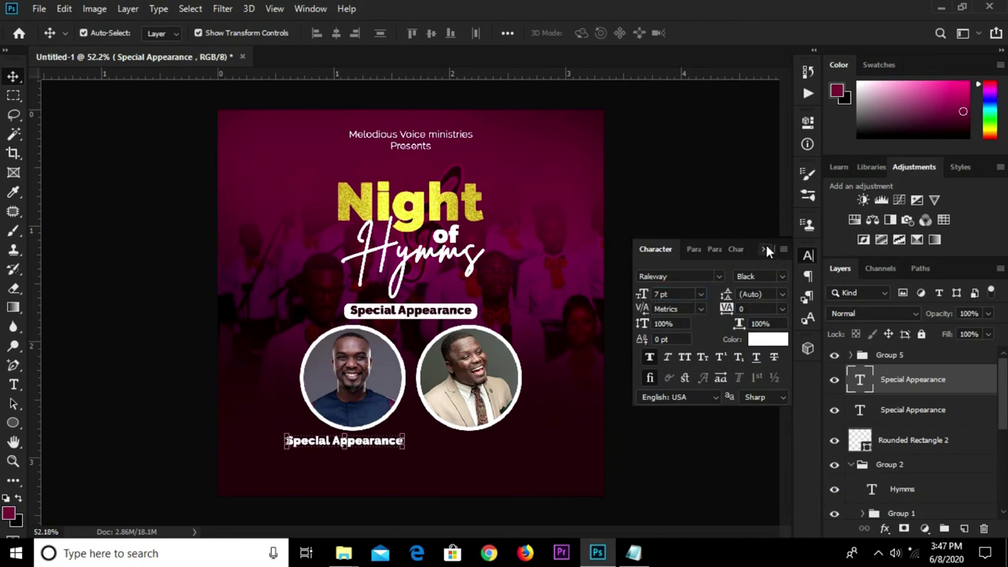
{"action": "left_click", "coordinate": [765, 249]}
Step: Replace the copied label's text with the first guest's name
{"action": "key", "text": "t"}
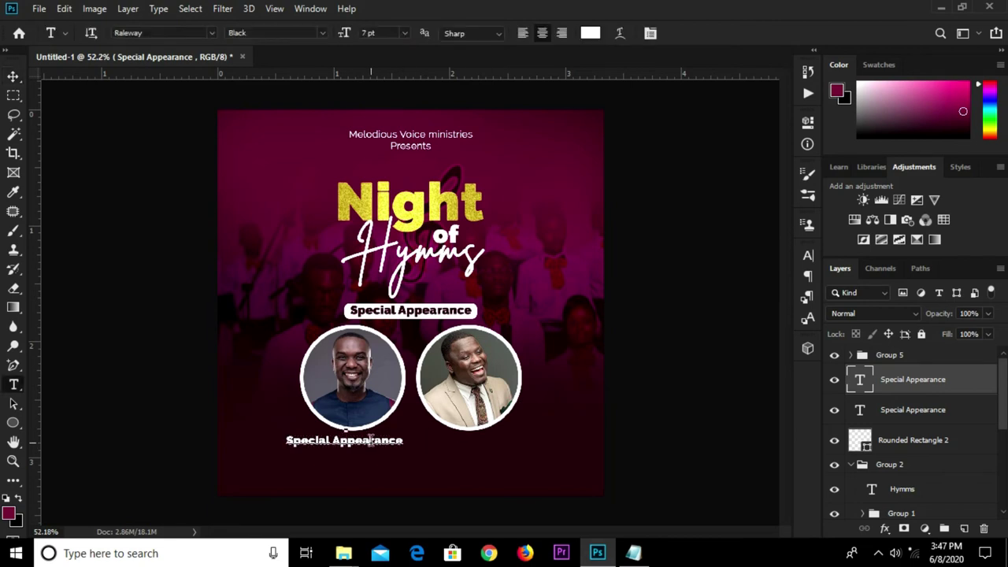
{"action": "left_click", "coordinate": [372, 444]}
{"action": "key", "text": "ctrl+a"}
{"action": "type", "text": "Joe Mettle"}
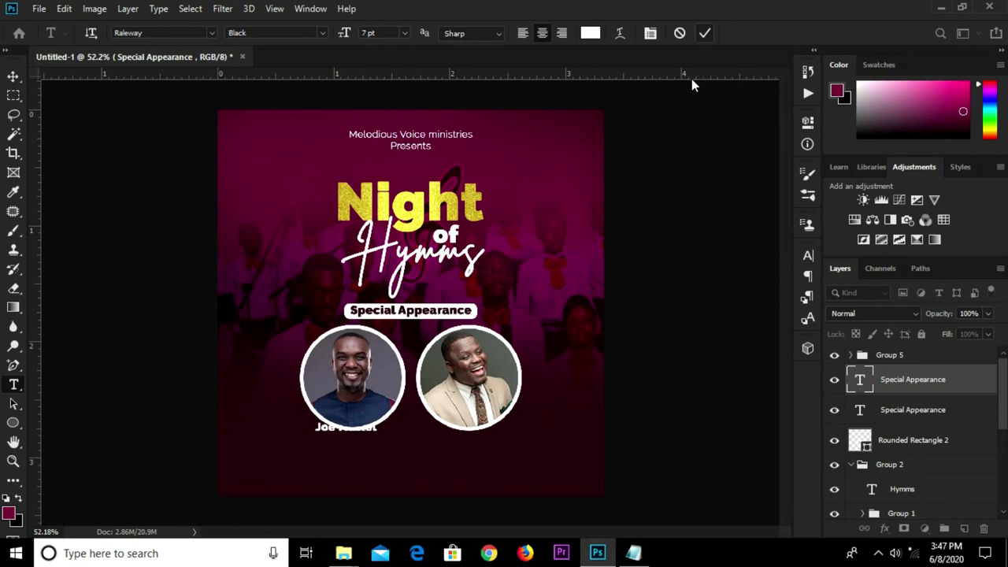
{"action": "key", "text": "ctrl+Return"}
{"action": "key", "text": "v"}
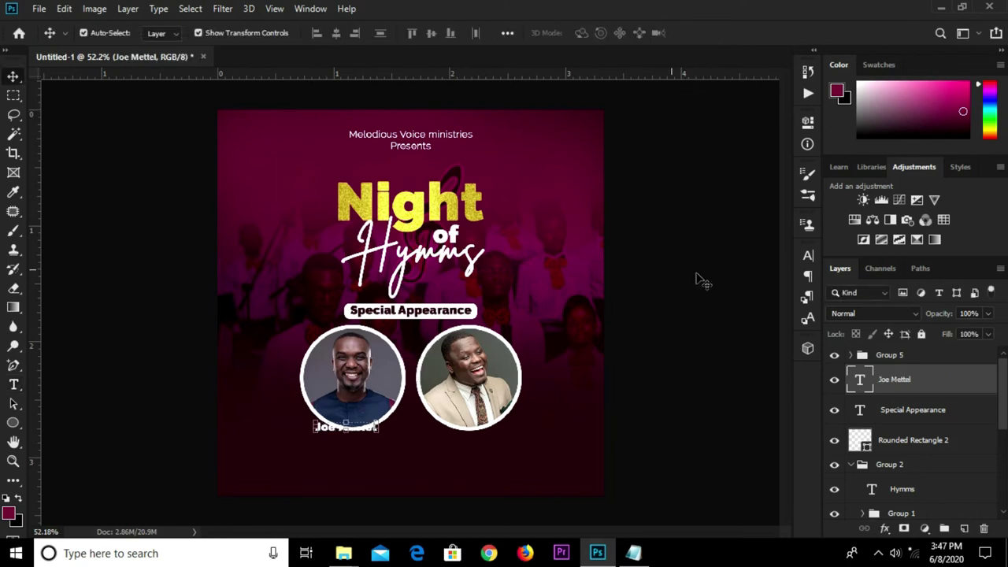
Step: Set the guest name's font size to 8 pt
{"action": "left_click", "coordinate": [808, 257]}
{"action": "double_click", "coordinate": [667, 294]}
{"action": "type", "text": "0.01"}
{"action": "key", "text": "Return"}
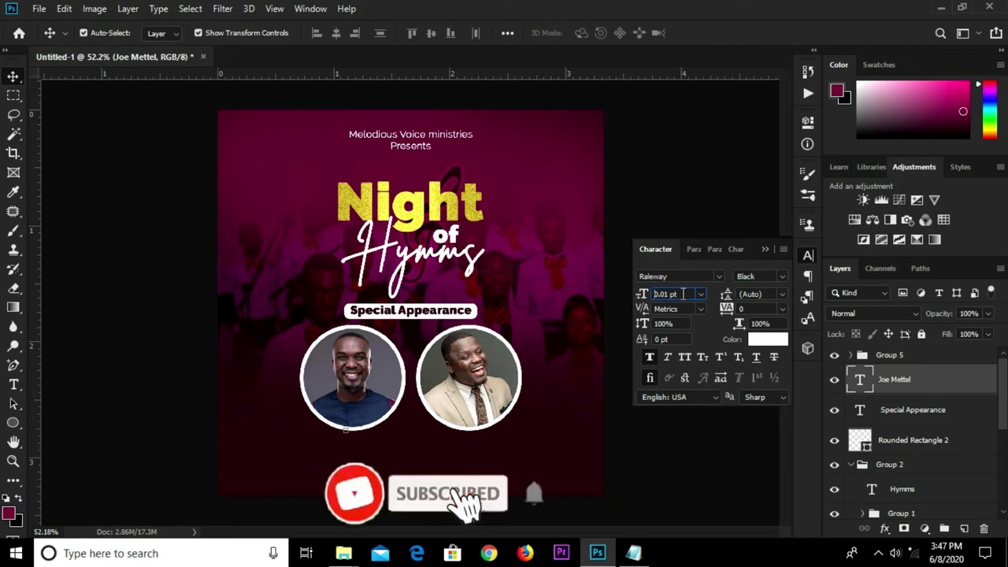
{"action": "key", "text": "Return"}
{"action": "type", "text": "8"}
{"action": "key", "text": "Return"}
{"action": "left_click", "coordinate": [764, 249]}
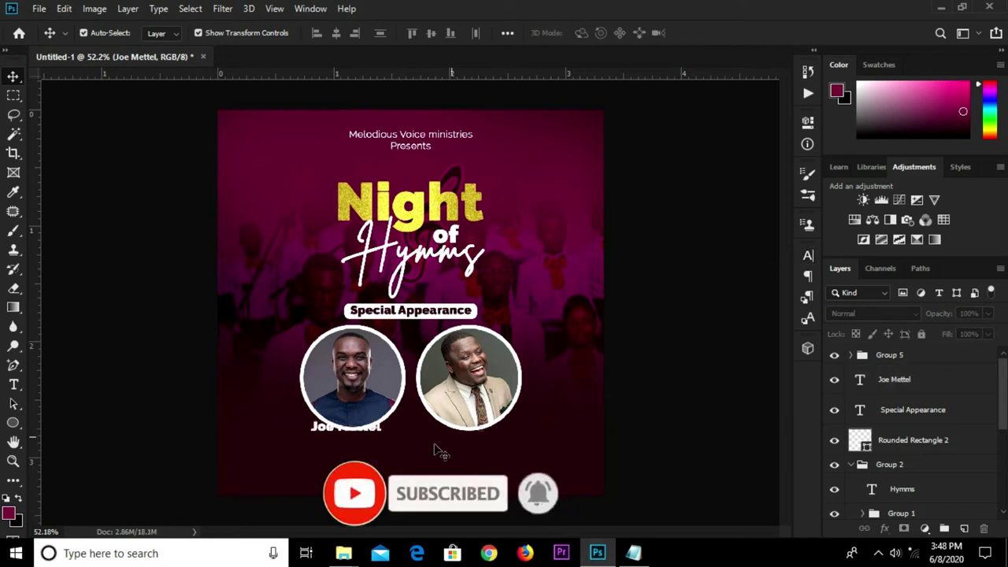
{"action": "scroll", "coordinate": [378, 461], "scroll_direction": "up", "scroll_amount": 1}
Step: Duplicate the first name layer under the right photo and copy the second guest's name from the notes
{"action": "mouse_move", "coordinate": [386, 432]}
{"action": "left_mouse_down"}
{"action": "mouse_move", "coordinate": [376, 441]}
{"action": "mouse_move", "coordinate": [517, 447]}
{"action": "left_mouse_up"}
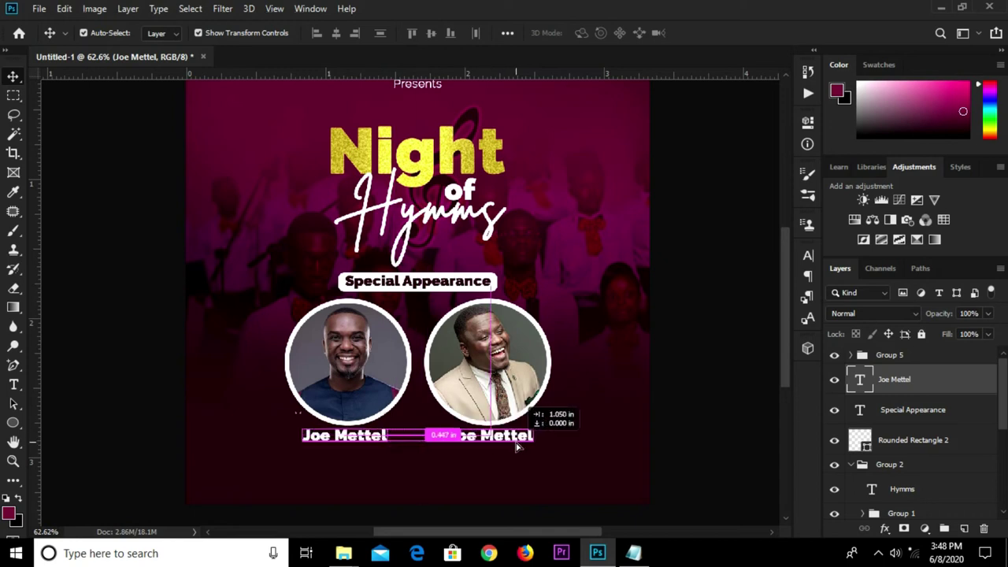
{"action": "left_click", "coordinate": [633, 552]}
{"action": "left_click", "coordinate": [380, 299]}
{"action": "left_click_drag", "start_coordinate": [380, 300], "coordinate": [285, 299]}
{"action": "right_click", "coordinate": [310, 302]}
{"action": "left_click", "coordinate": [388, 366]}
{"action": "left_click", "coordinate": [387, 363]}
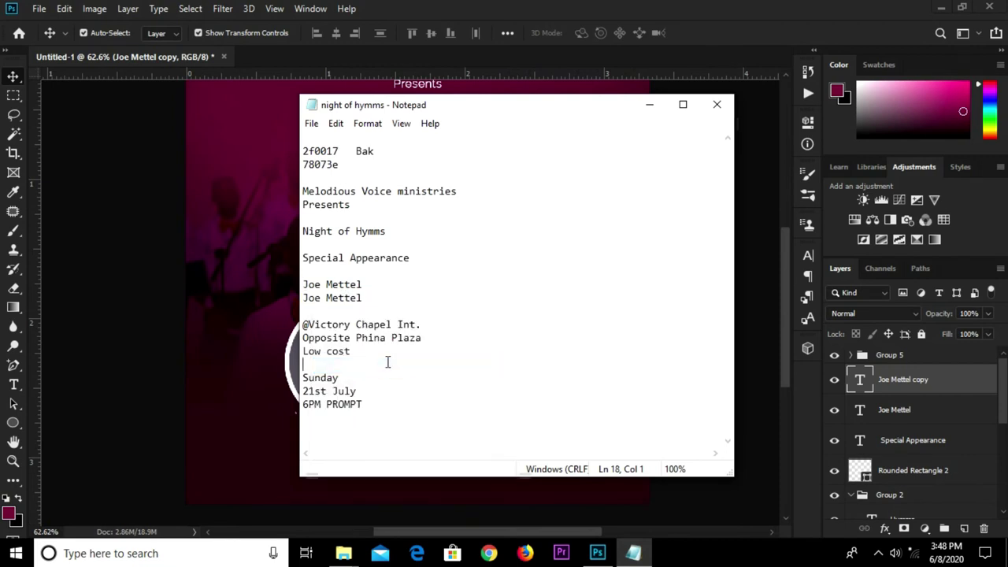
{"action": "key", "text": "ctrl+z"}
{"action": "right_click", "coordinate": [361, 297]}
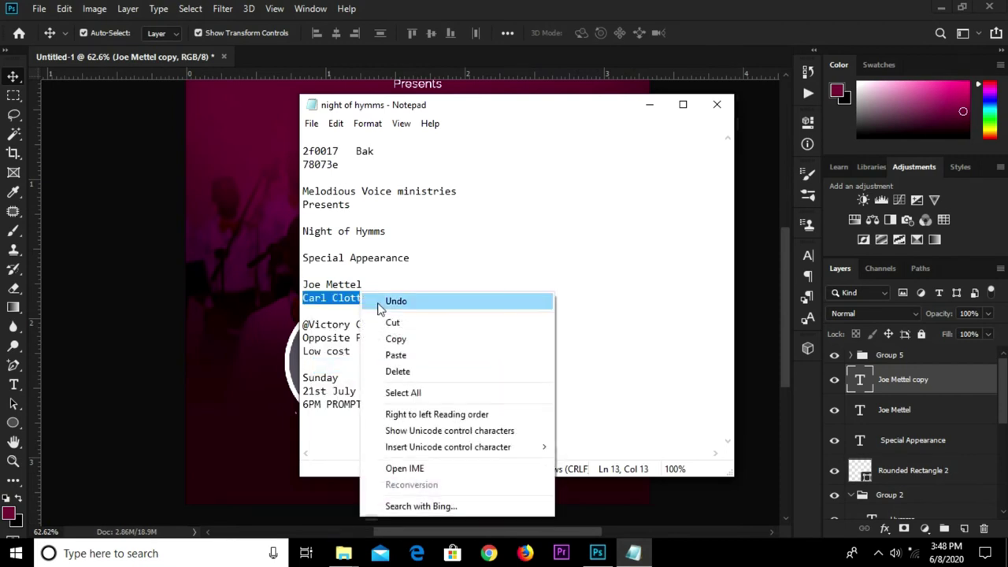
{"action": "left_click", "coordinate": [394, 338]}
Step: Replace the duplicated text under the right photo with the second guest's name
{"action": "left_click", "coordinate": [241, 363]}
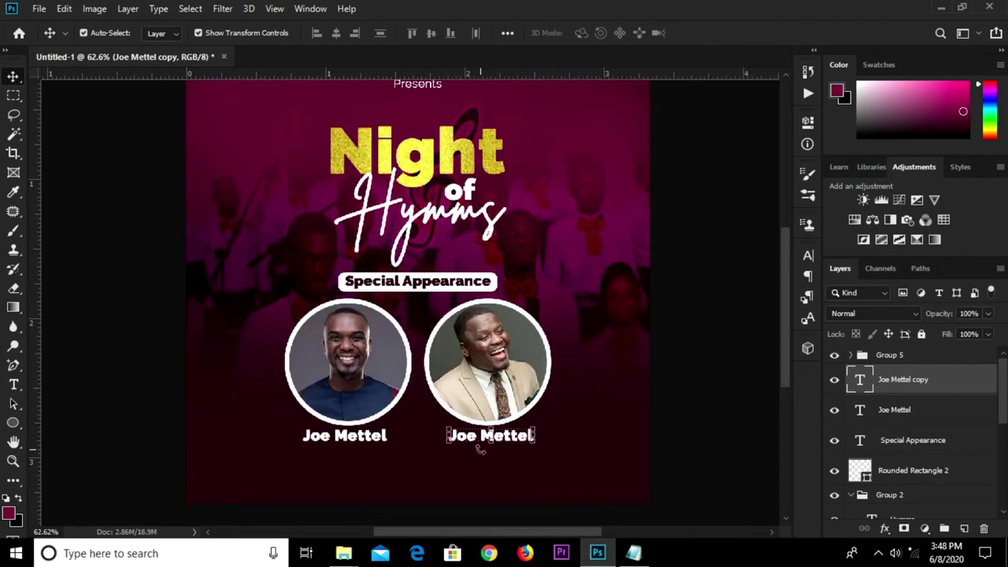
{"action": "key", "text": "t"}
{"action": "left_click", "coordinate": [477, 436]}
{"action": "key", "text": "ctrl+a"}
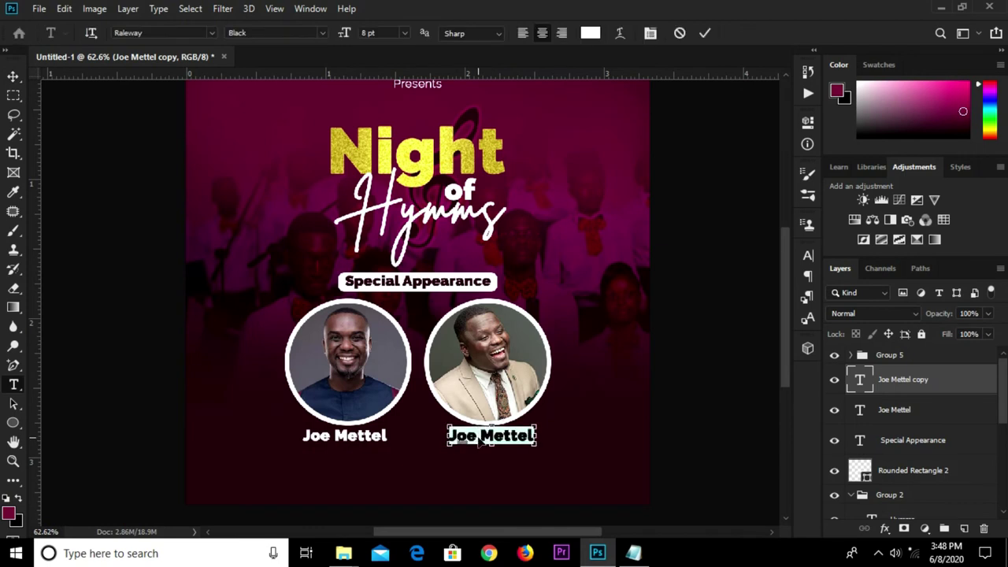
{"action": "key", "text": "ctrl+v"}
{"action": "left_click", "coordinate": [706, 33]}
{"action": "key", "text": "v"}
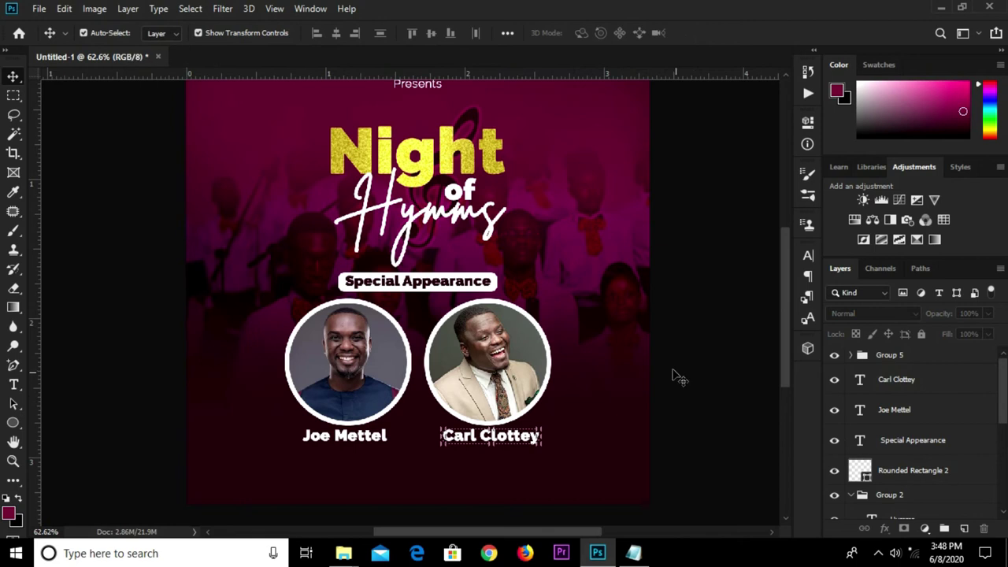
{"action": "scroll", "coordinate": [685, 386], "scroll_direction": "down", "scroll_amount": 2}
Step: Select the title's Group 2 and nudge it up with Shift+Up
{"action": "scroll", "coordinate": [669, 369], "scroll_direction": "up", "scroll_amount": 1}
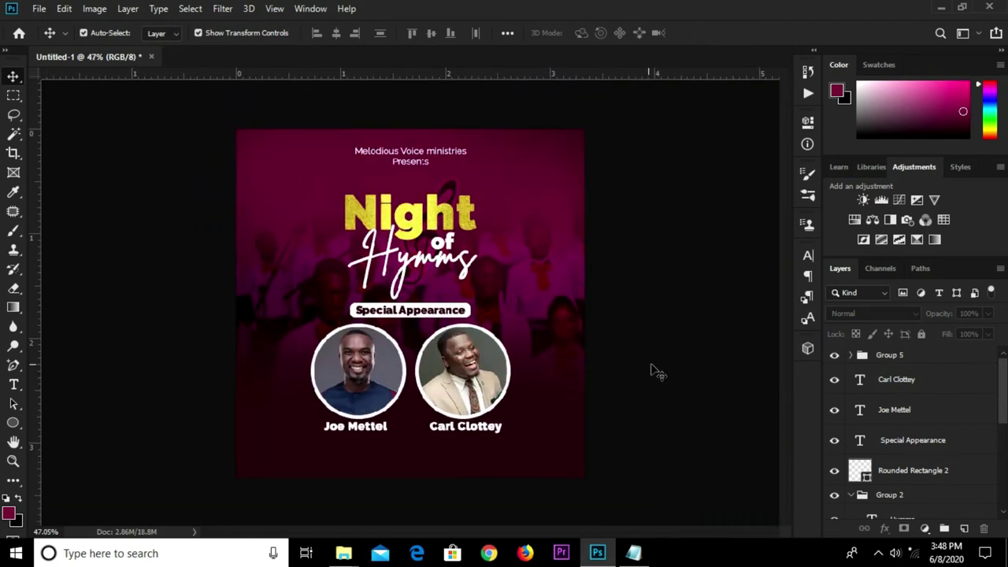
{"action": "left_click", "coordinate": [431, 222]}
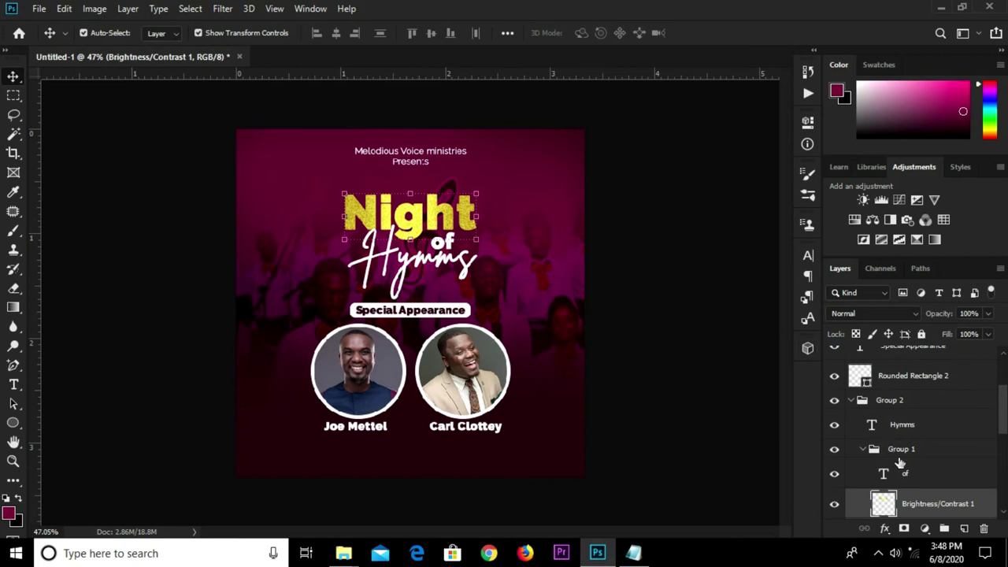
{"action": "double_click", "coordinate": [902, 401]}
{"action": "left_click", "coordinate": [953, 404]}
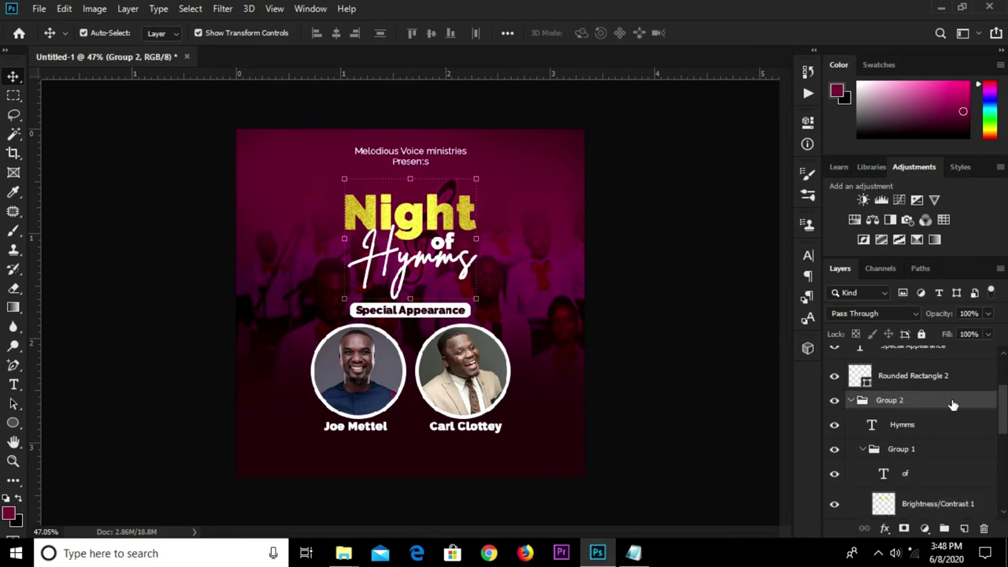
{"action": "key", "text": "shift+Up"}
{"action": "key", "text": "shift+Up"}
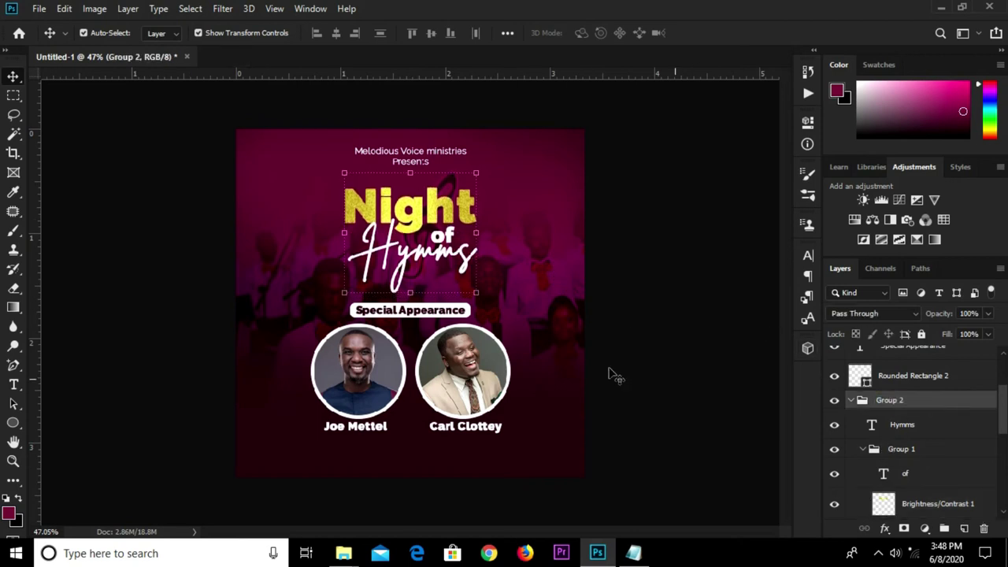
{"action": "left_click", "coordinate": [644, 356]}
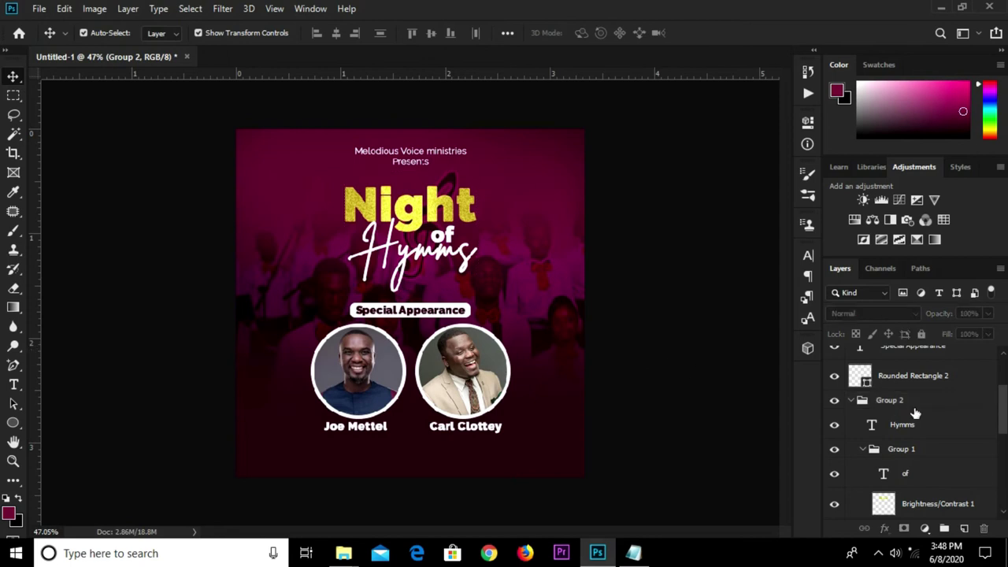
{"action": "left_click", "coordinate": [945, 382]}
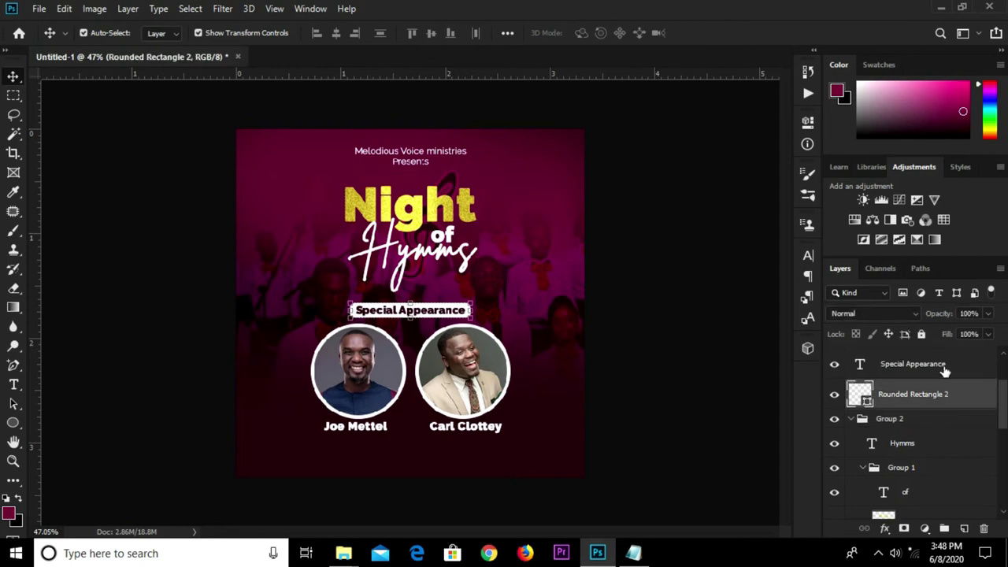
{"action": "left_click", "coordinate": [945, 366], "text": "shift"}
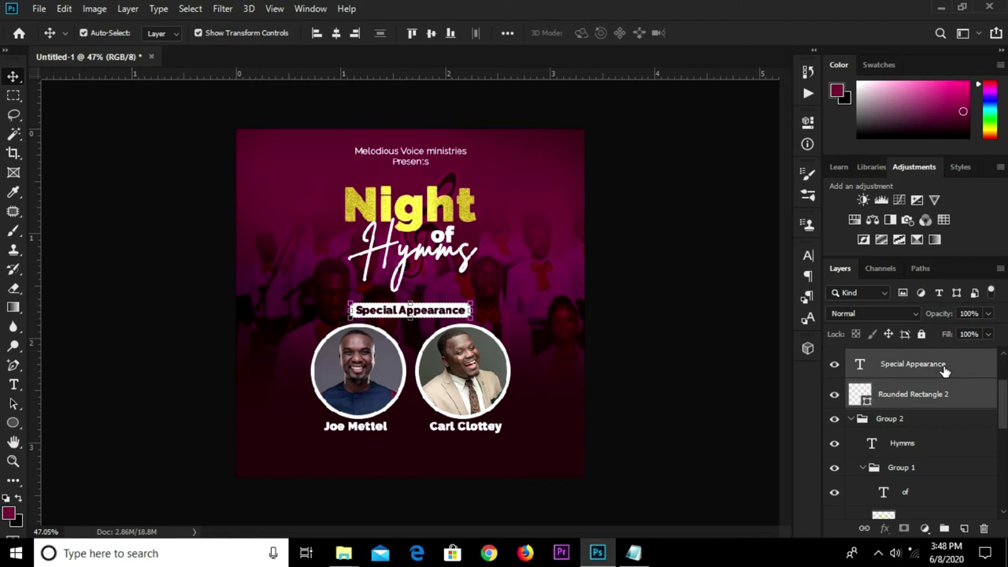
{"action": "key", "text": "shift+Up"}
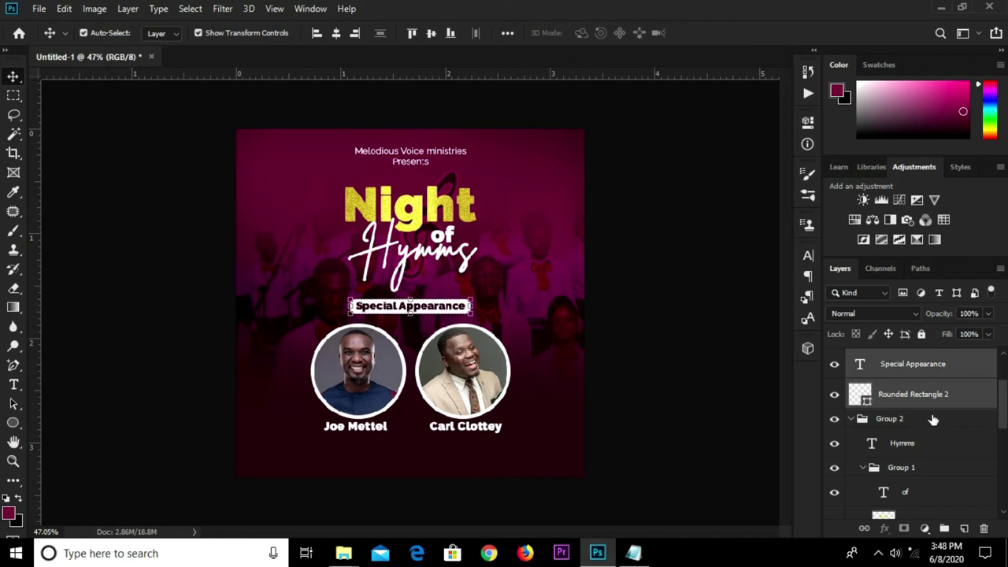
{"action": "scroll", "coordinate": [933, 420], "scroll_direction": "up", "scroll_amount": 3}
{"action": "left_click", "coordinate": [935, 356]}
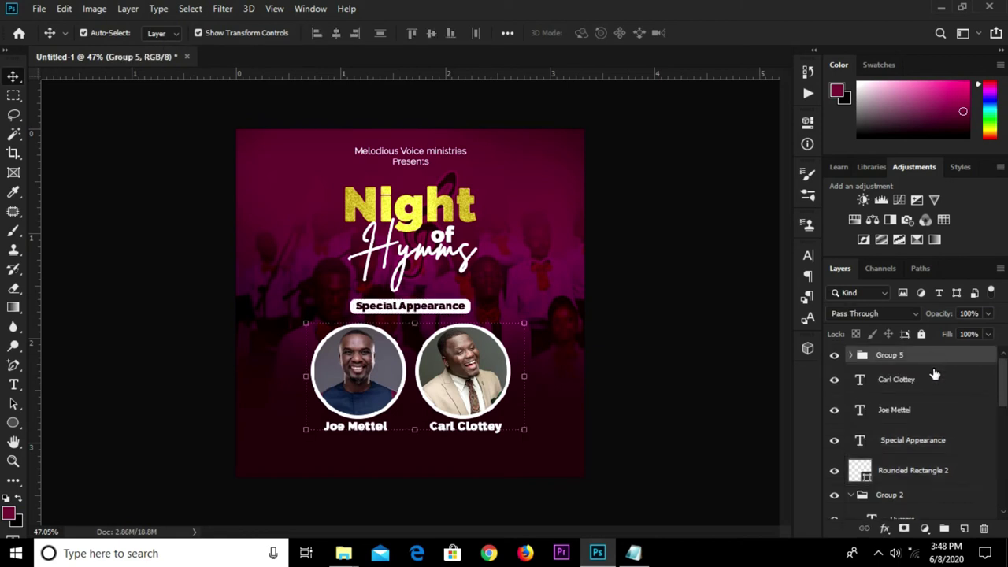
{"action": "left_click", "coordinate": [941, 417], "text": "shift"}
{"action": "key", "text": "shift+Up"}
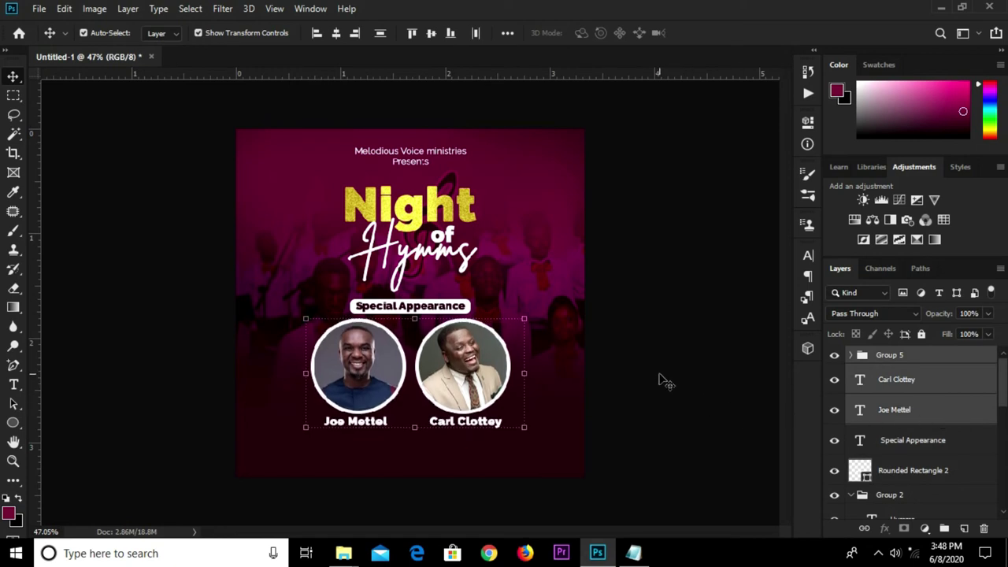
{"action": "left_click", "coordinate": [665, 382]}
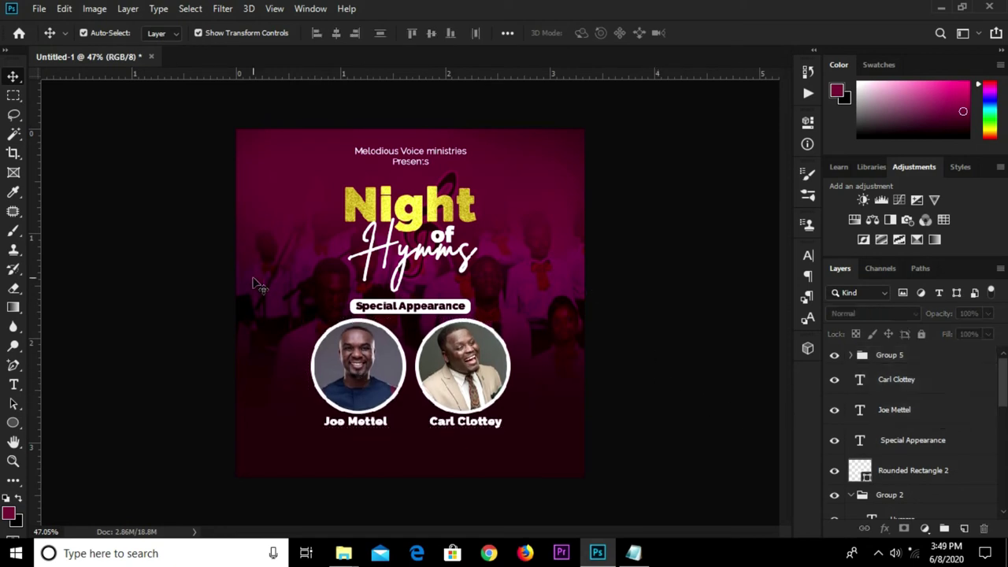
{"action": "left_click", "coordinate": [634, 554]}
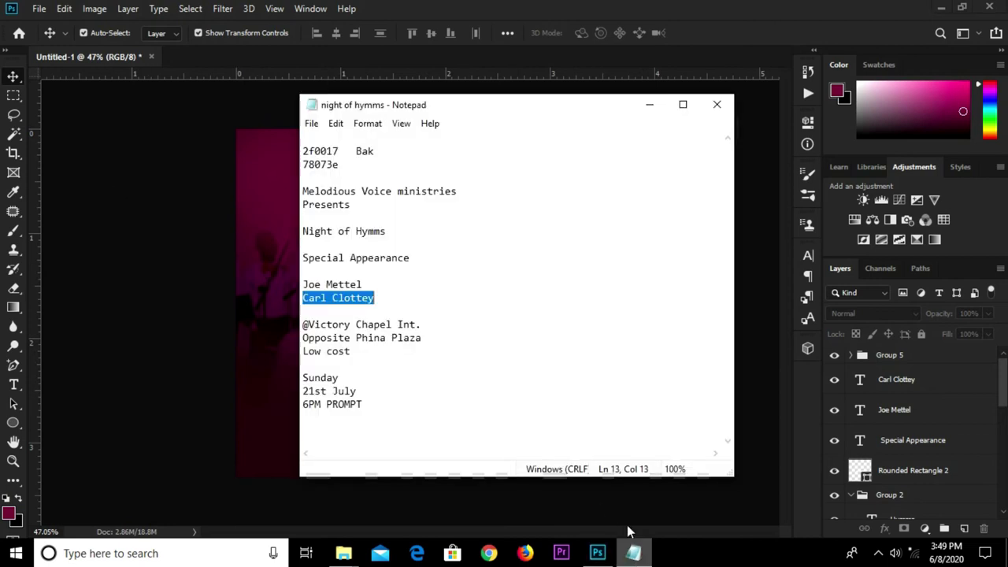
{"action": "left_click_drag", "start_coordinate": [360, 354], "coordinate": [312, 317]}
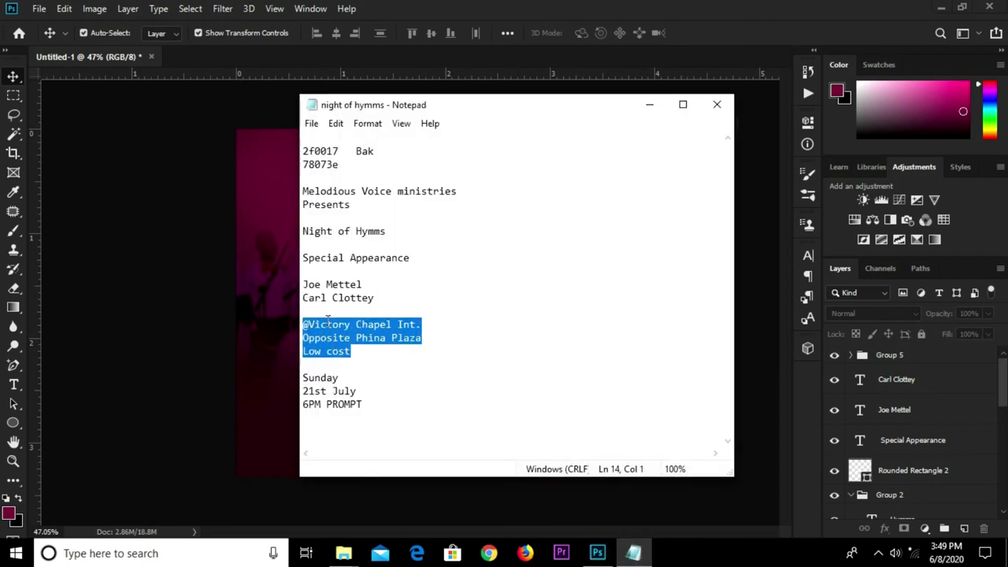
{"action": "right_click", "coordinate": [347, 327]}
{"action": "left_click", "coordinate": [383, 149]}
{"action": "double_click", "coordinate": [365, 150]}
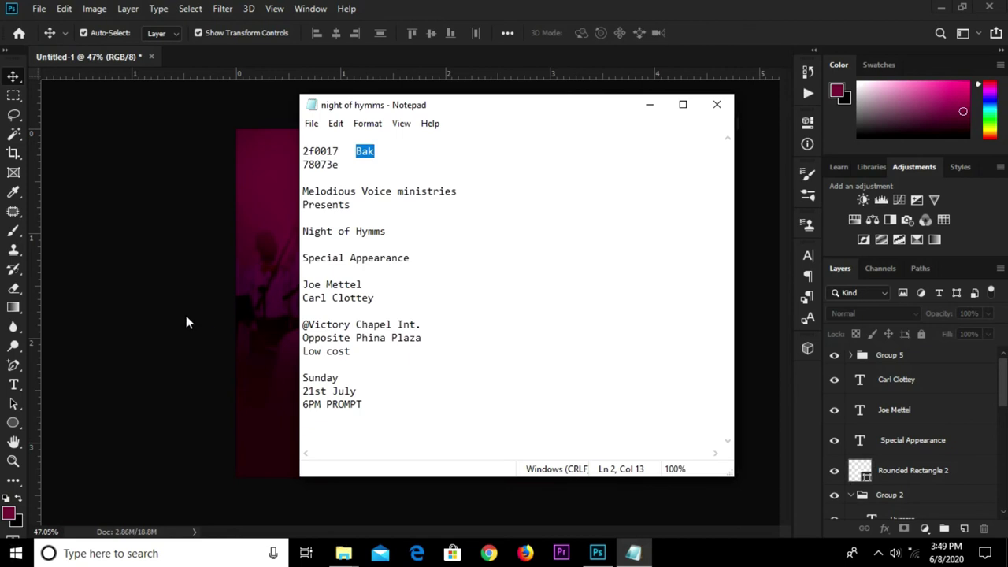
{"action": "left_click", "coordinate": [186, 321]}
{"action": "left_click_drag", "start_coordinate": [10, 426], "coordinate": [78, 423]}
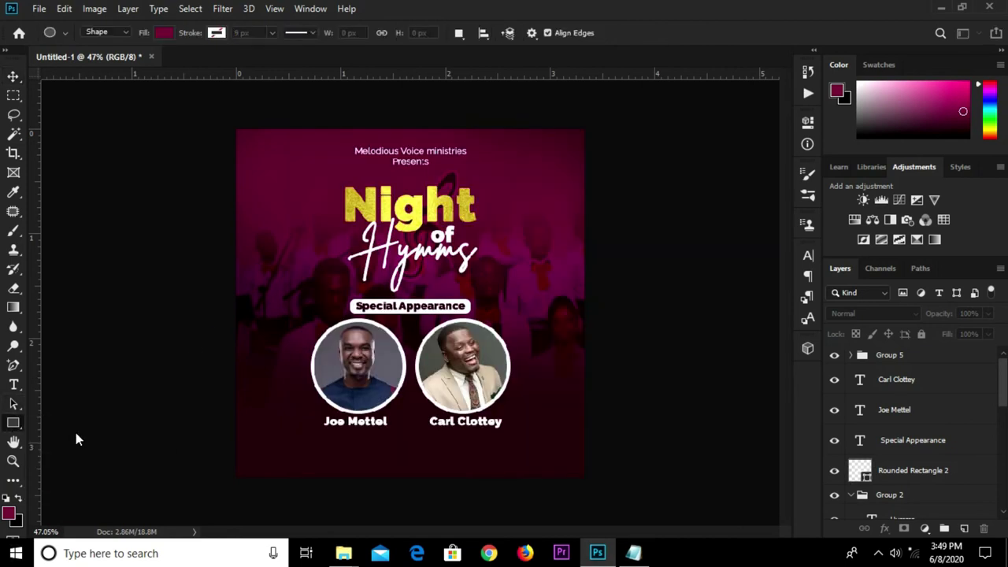
Step: Draw a thin white rectangle bar below the guest names
{"action": "right_click", "coordinate": [13, 423]}
{"action": "left_click", "coordinate": [79, 423]}
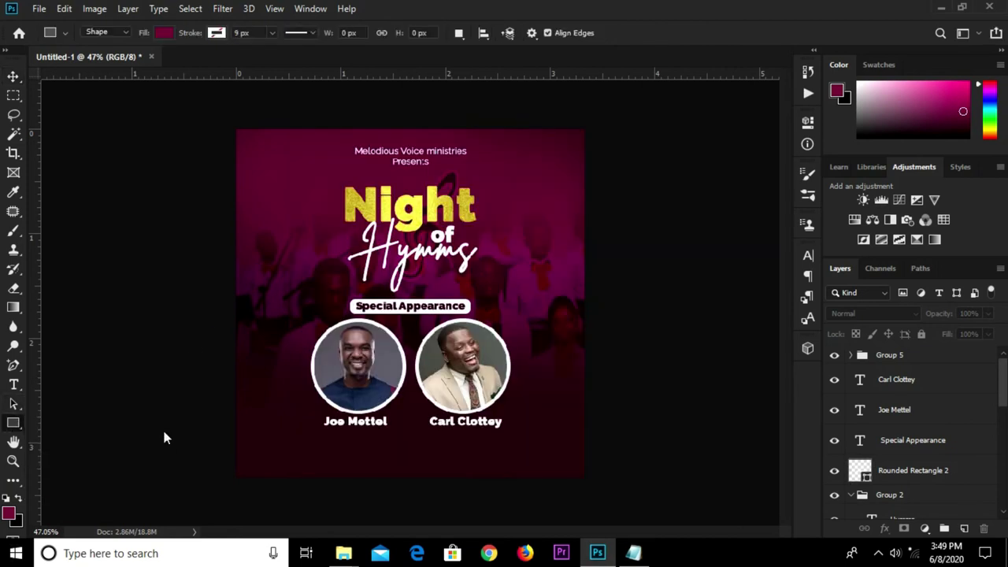
{"action": "left_click_drag", "start_coordinate": [407, 429], "coordinate": [407, 475]}
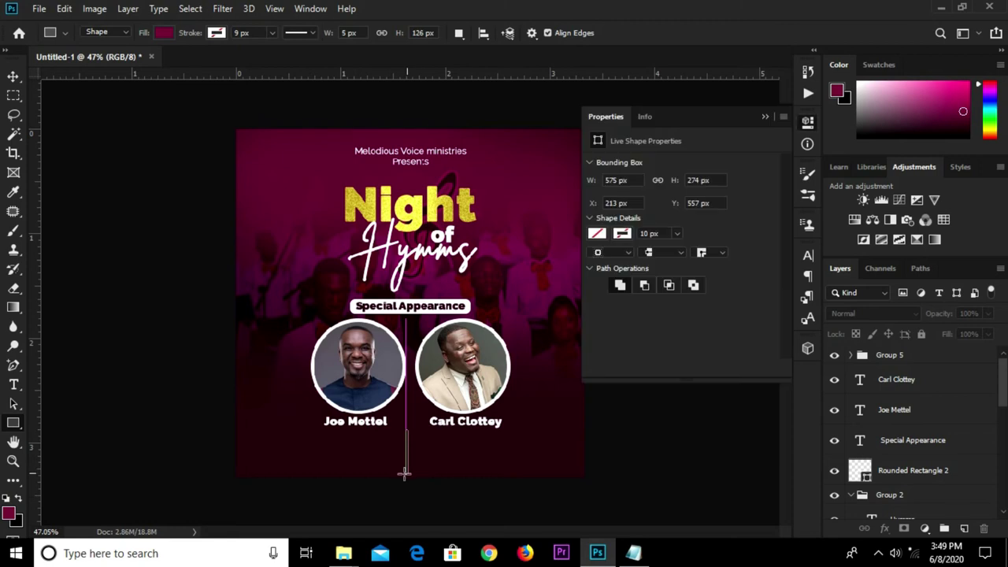
{"action": "left_click", "coordinate": [539, 402]}
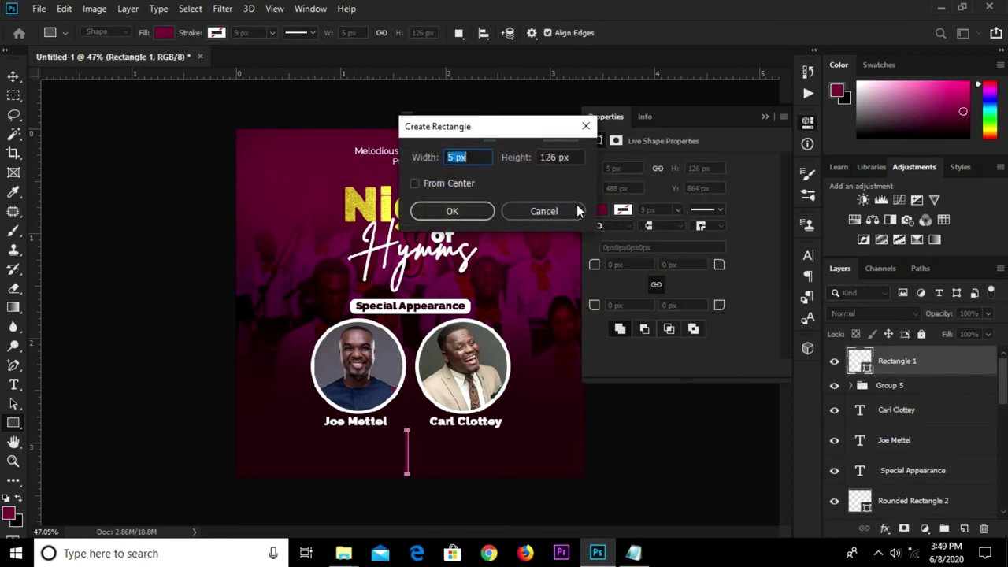
{"action": "left_click", "coordinate": [586, 126]}
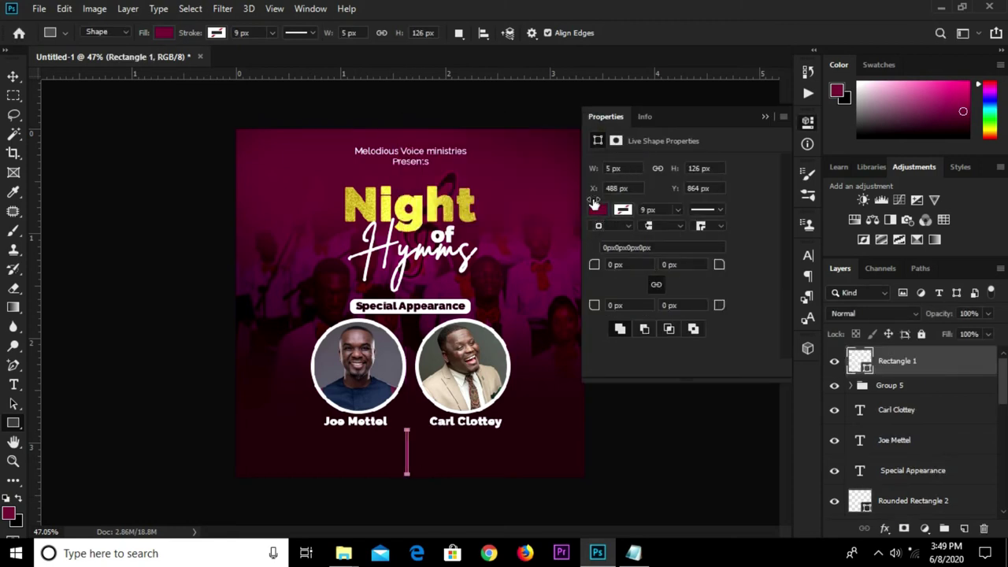
{"action": "left_click", "coordinate": [597, 210]}
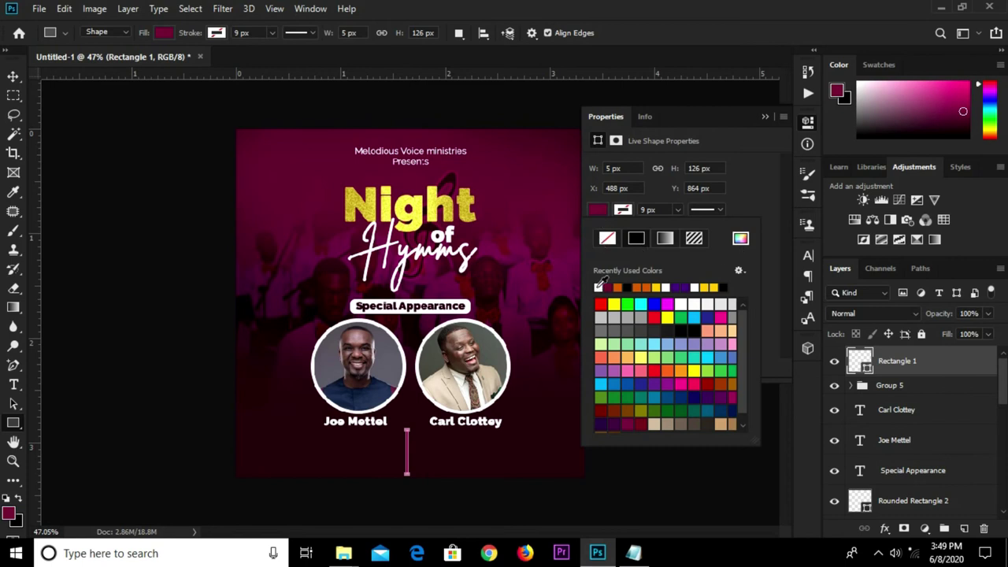
{"action": "left_click", "coordinate": [598, 285]}
{"action": "key", "text": "Return"}
{"action": "key", "text": "v"}
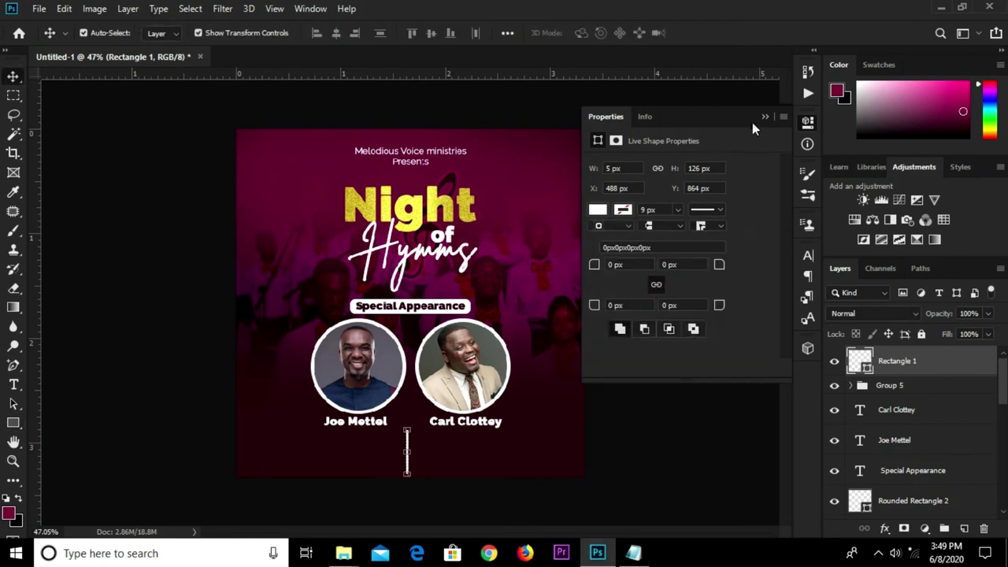
{"action": "left_click", "coordinate": [764, 117]}
Step: Narrow the white bar with Free Transform and fit the poster in view
{"action": "scroll", "coordinate": [404, 483], "scroll_direction": "up", "scroll_amount": 2}
{"action": "scroll", "coordinate": [409, 490], "scroll_direction": "up", "scroll_amount": 2}
{"action": "scroll", "coordinate": [412, 479], "scroll_direction": "up", "scroll_amount": 1}
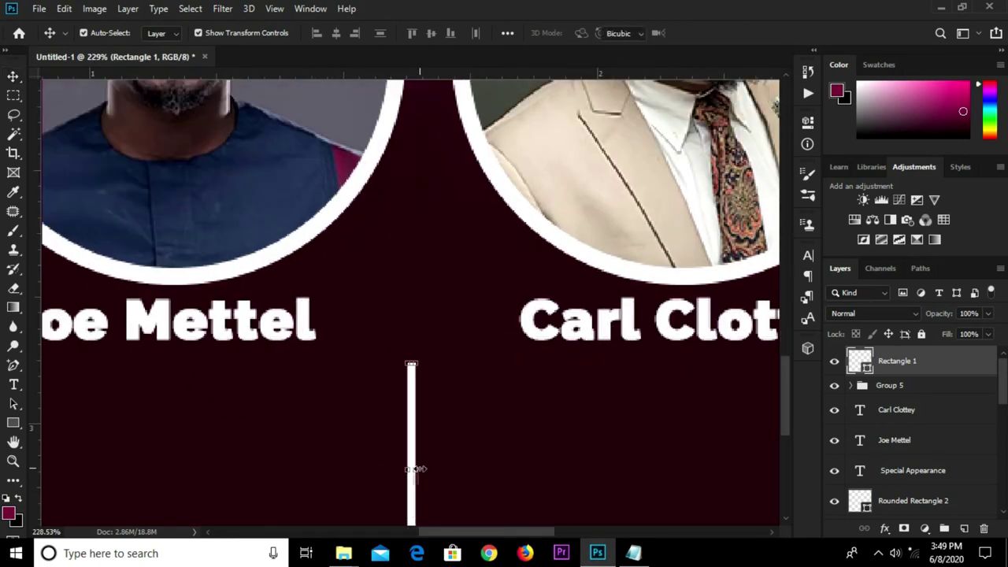
{"action": "key", "text": "ctrl+t"}
{"action": "left_click_drag", "start_coordinate": [415, 470], "coordinate": [408, 470]}
{"action": "key", "text": "Return"}
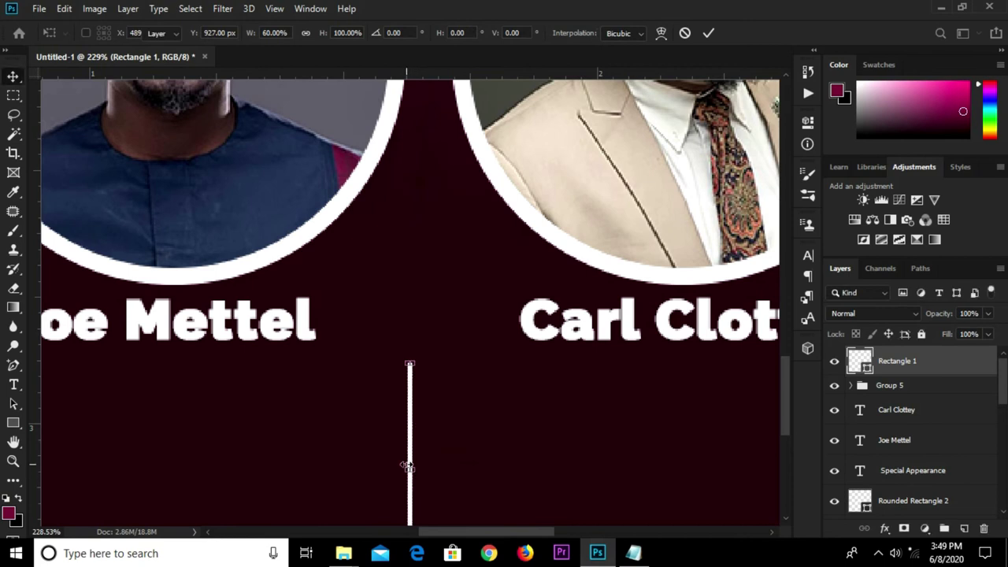
{"action": "key", "text": "ctrl+0"}
{"action": "left_click", "coordinate": [660, 433]}
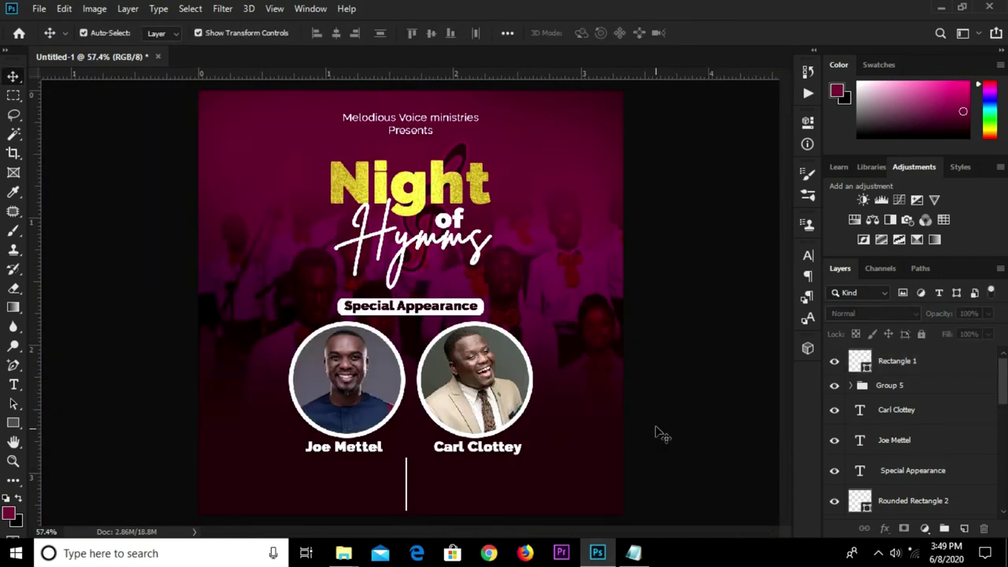
Step: Centre the white bar horizontally on the canvas using Select All and Align Horizontal Centers
{"action": "left_click", "coordinate": [406, 487]}
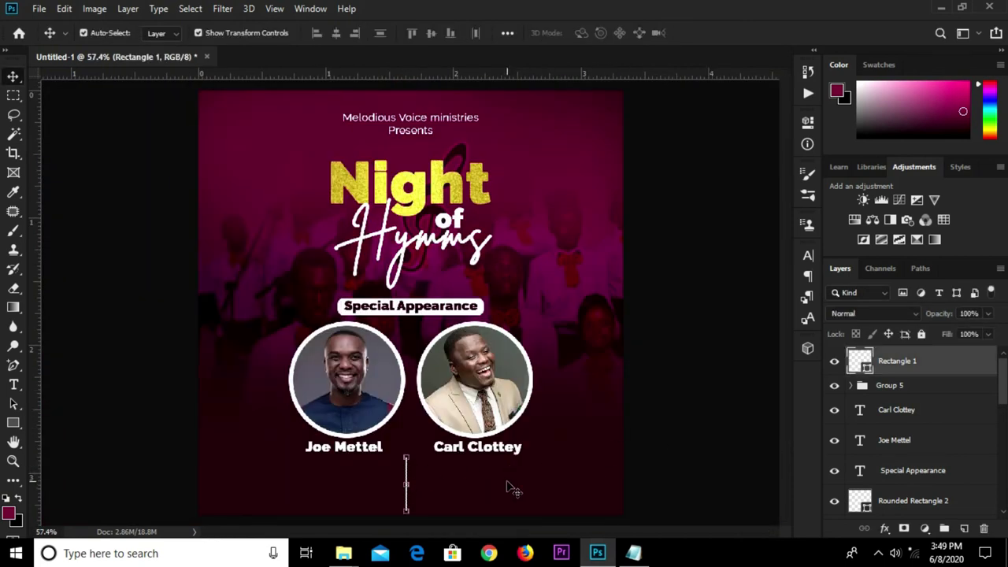
{"action": "key", "text": "ctrl+a"}
{"action": "left_click", "coordinate": [337, 33]}
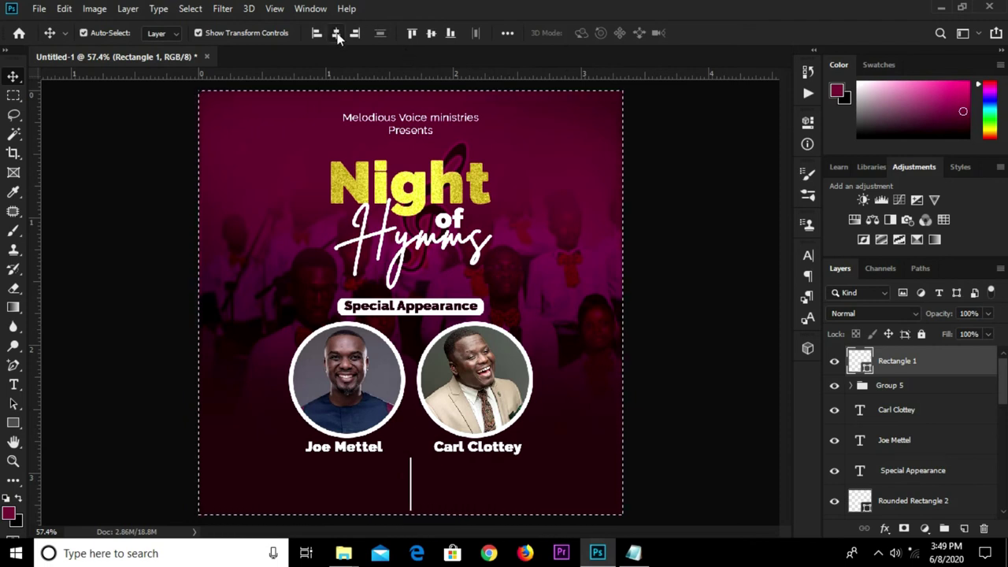
{"action": "key", "text": "ctrl+d"}
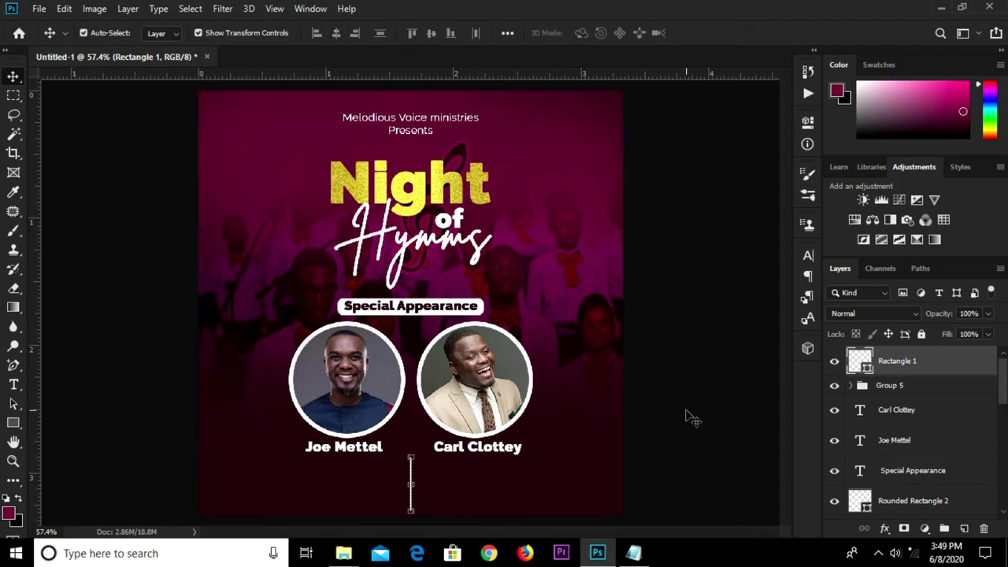
{"action": "left_click", "coordinate": [685, 417]}
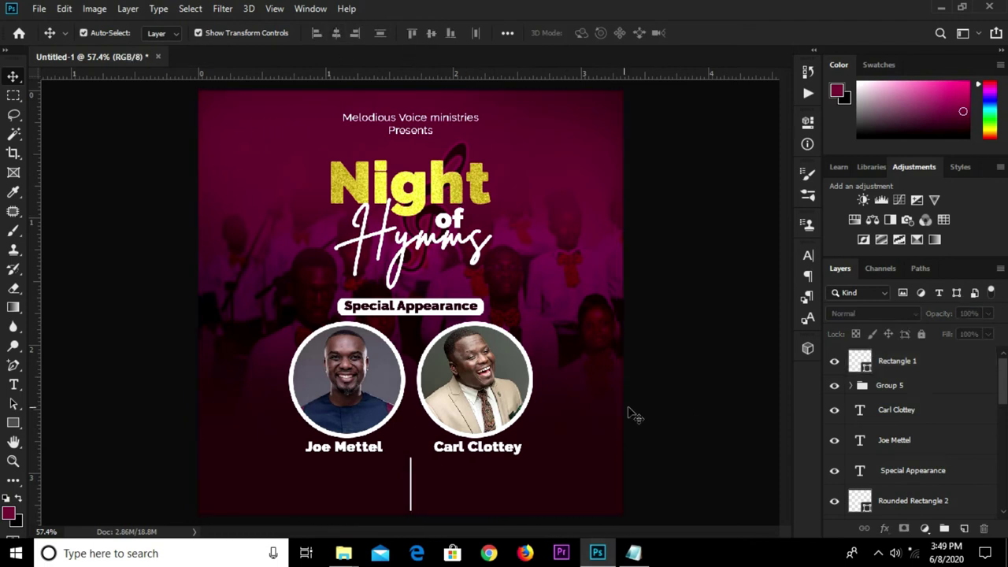
Step: Scale Group 5 portraits and both name layers down to about 85%
{"action": "left_click", "coordinate": [905, 385]}
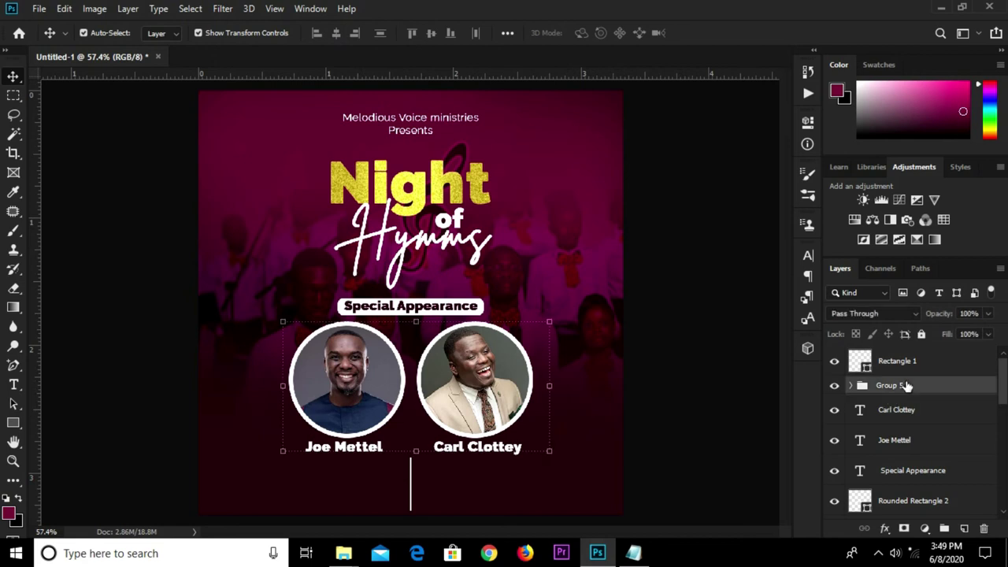
{"action": "left_click", "coordinate": [910, 441], "text": "shift"}
{"action": "key", "text": "ctrl+t"}
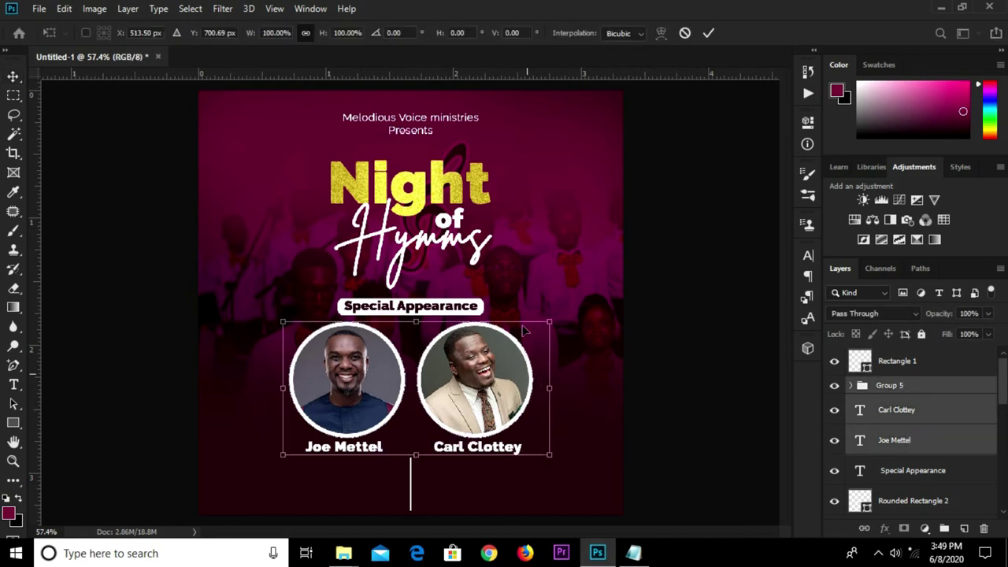
{"action": "left_click_drag", "start_coordinate": [550, 323], "coordinate": [516, 341]}
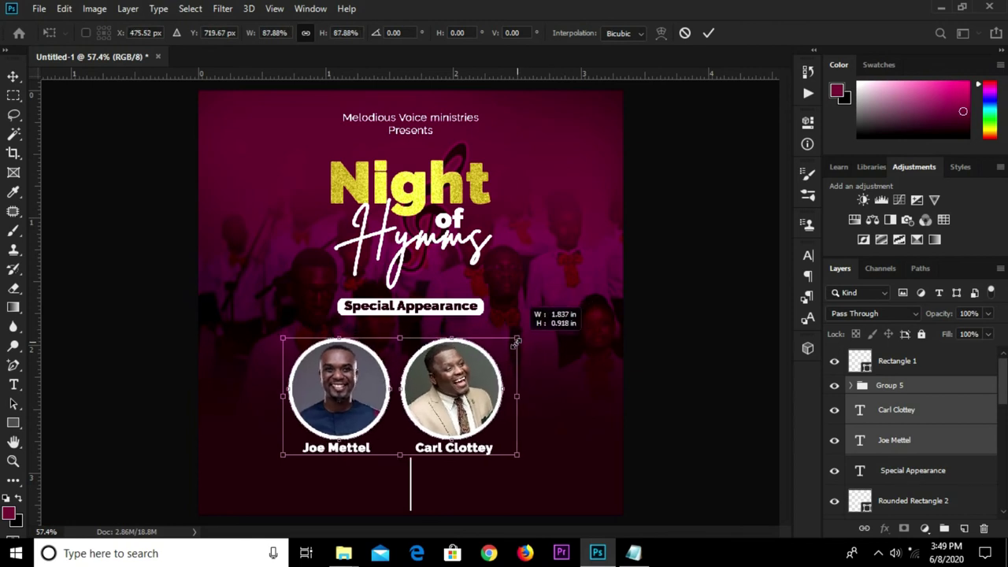
{"action": "left_click_drag", "start_coordinate": [516, 341], "coordinate": [510, 344]}
{"action": "left_click", "coordinate": [709, 33]}
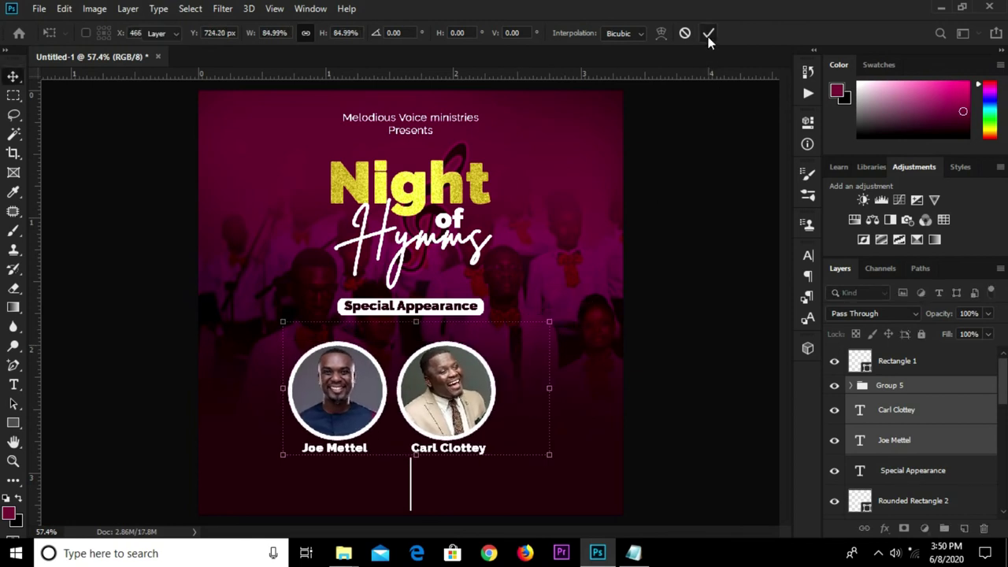
Step: Group portraits and names, centre the group horizontally on the canvas, and nudge it up
{"action": "key", "text": "ctrl+g"}
{"action": "key", "text": "ctrl+a"}
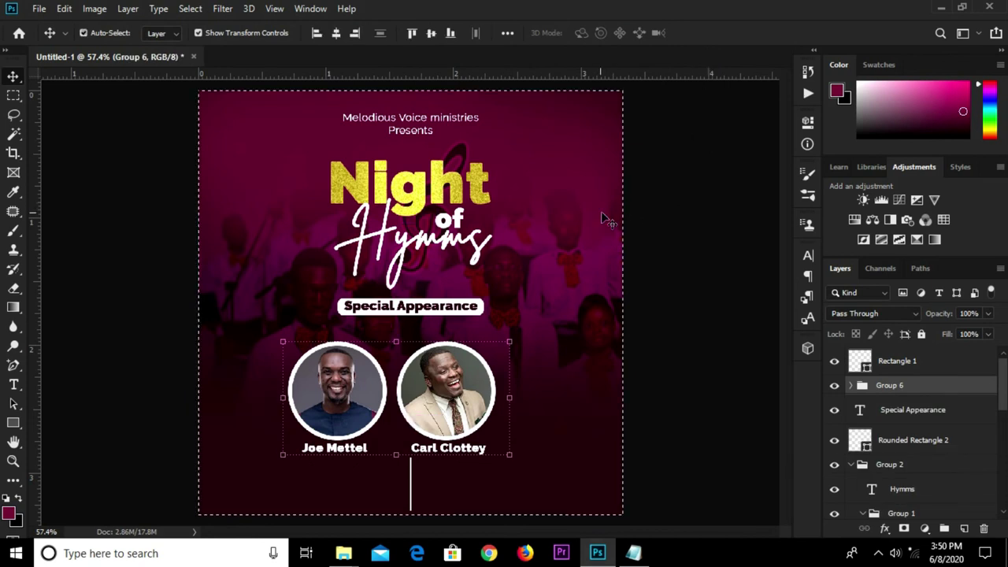
{"action": "left_click", "coordinate": [336, 35]}
{"action": "key", "text": "ctrl+d"}
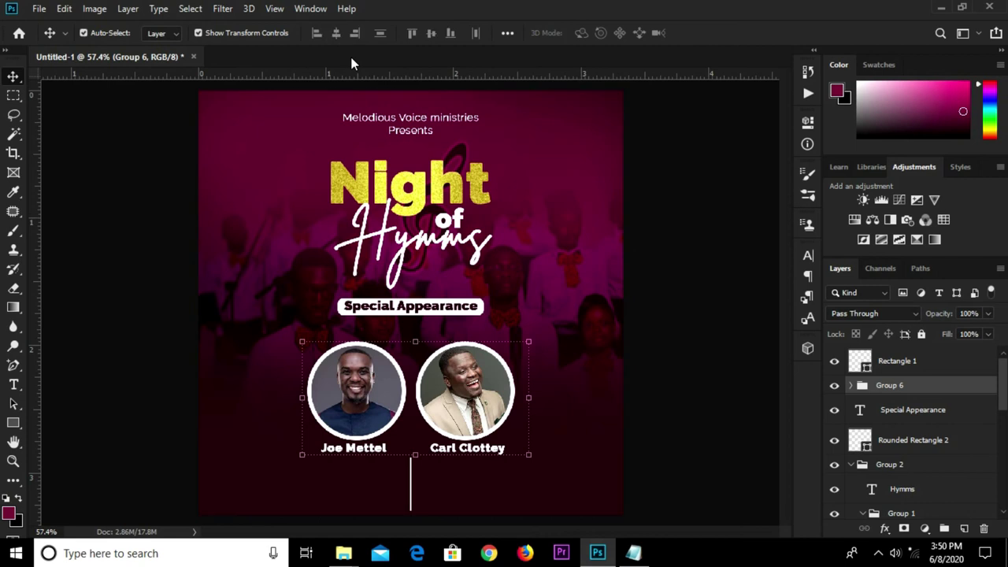
{"action": "key", "text": "shift+Up"}
{"action": "key", "text": "shift+Up"}
{"action": "key", "text": "Up"}
{"action": "key", "text": "Up"}
{"action": "key", "text": "Up"}
{"action": "key", "text": "Up"}
{"action": "key", "text": "Up"}
{"action": "key", "text": "Up"}
{"action": "key", "text": "Up"}
{"action": "key", "text": "Up"}
{"action": "key", "text": "Up"}
{"action": "key", "text": "Up"}
{"action": "key", "text": "Up"}
{"action": "key", "text": "Up"}
{"action": "key", "text": "Up"}
{"action": "key", "text": "Up"}
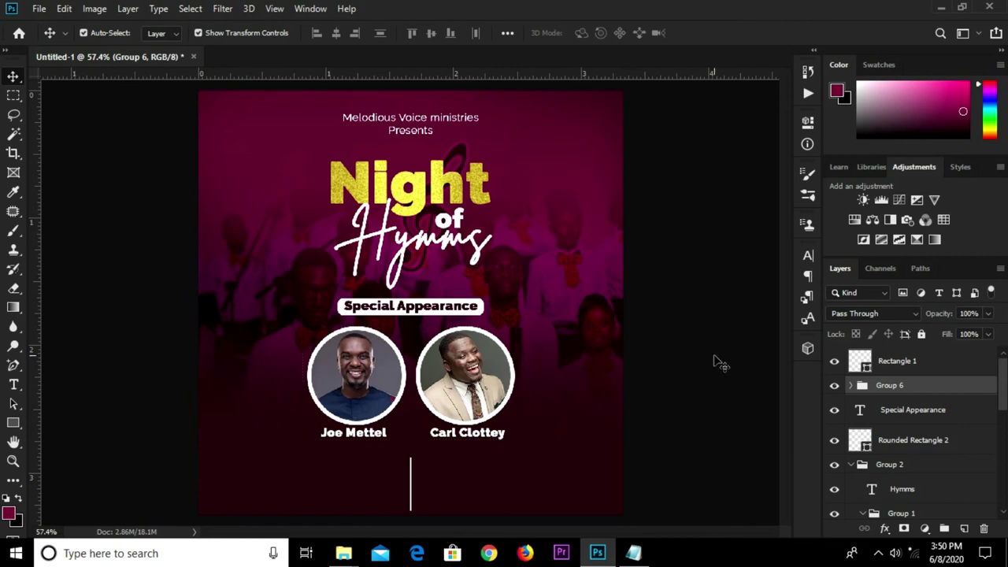
{"action": "left_click", "coordinate": [715, 362]}
Step: Check the white bar's layer style without changes and bring the event notes forward
{"action": "left_click", "coordinate": [953, 370]}
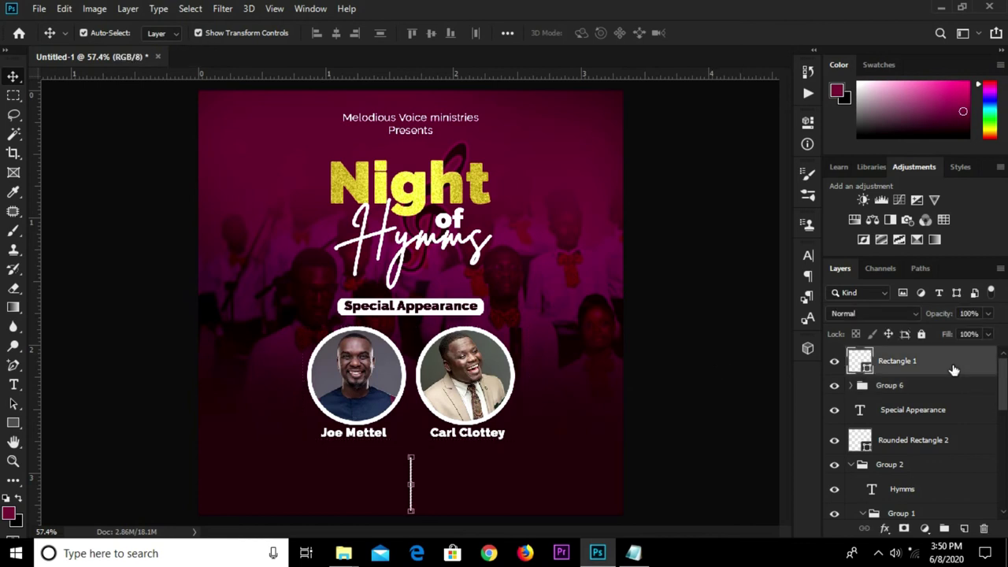
{"action": "double_click", "coordinate": [949, 366]}
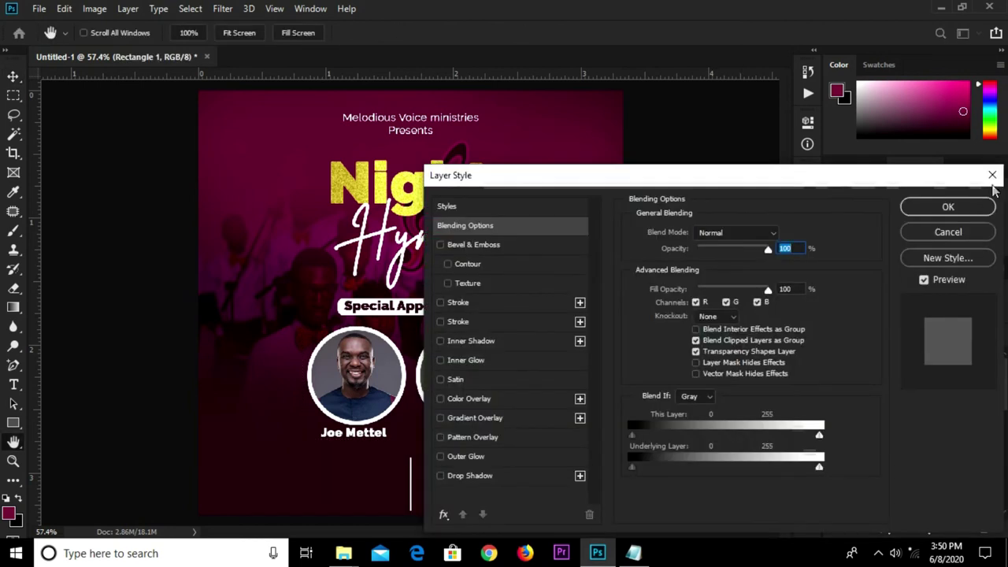
{"action": "left_click", "coordinate": [989, 233]}
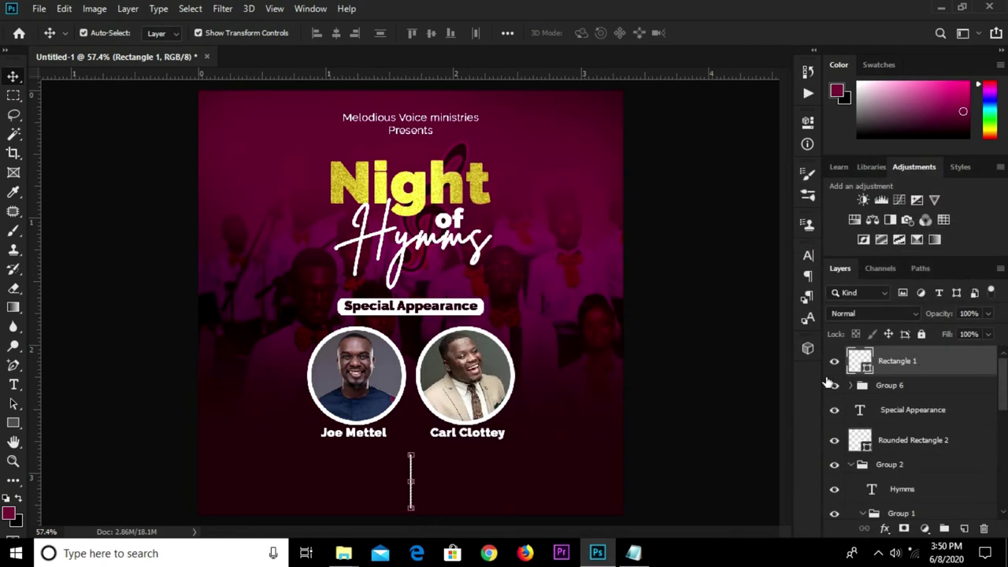
{"action": "left_click", "coordinate": [697, 368]}
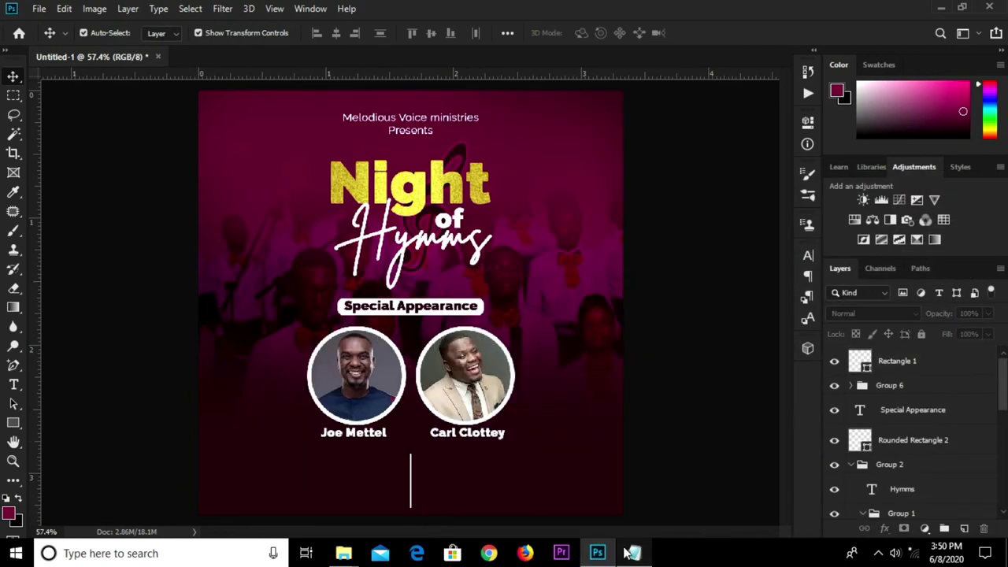
{"action": "left_click", "coordinate": [634, 553]}
Step: Paste the three venue lines from the notes into a duplicate of the first guest's name text
{"action": "left_click_drag", "start_coordinate": [350, 352], "coordinate": [302, 325]}
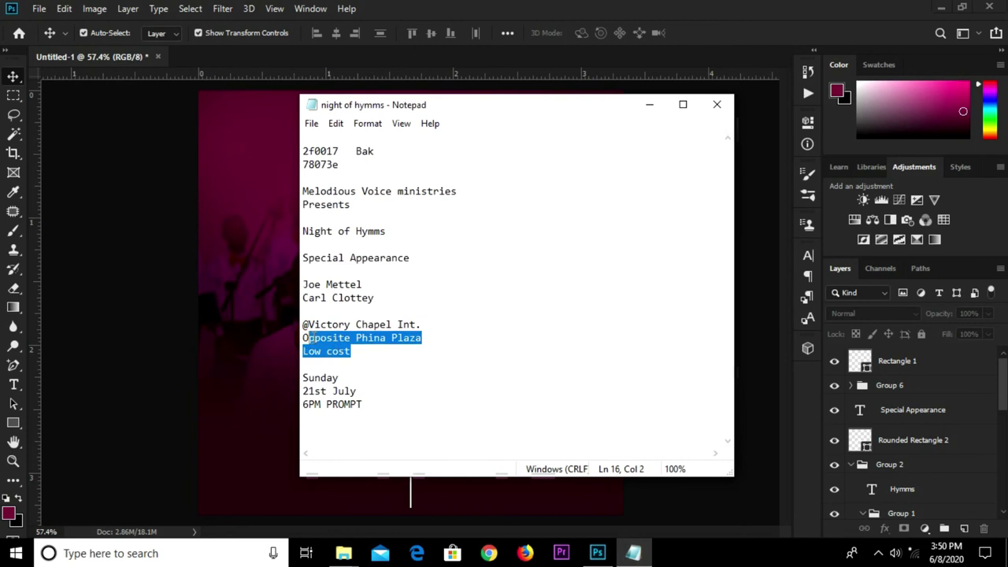
{"action": "right_click", "coordinate": [347, 321]}
{"action": "left_click", "coordinate": [364, 142]}
{"action": "left_click", "coordinate": [203, 211]}
{"action": "left_click", "coordinate": [360, 441]}
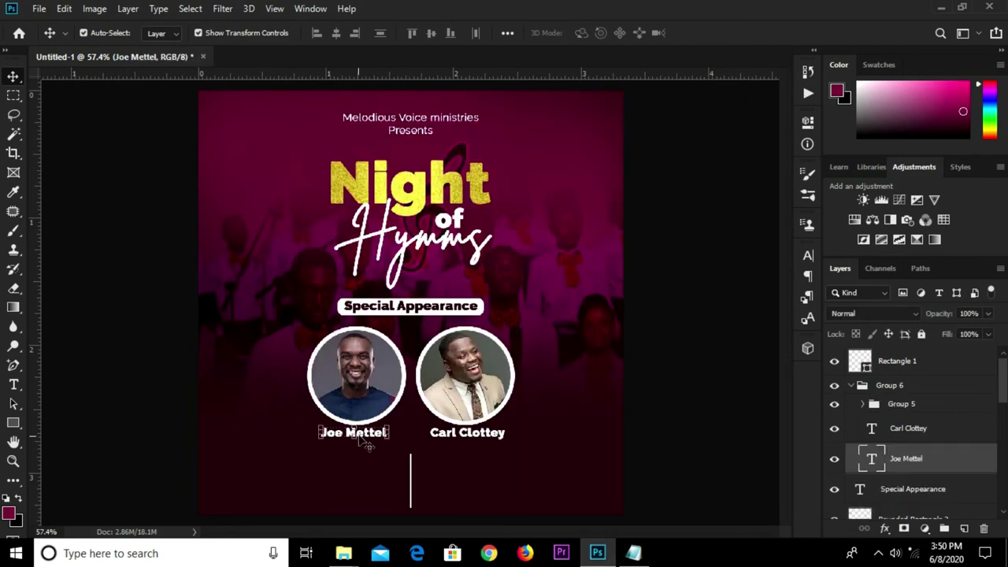
{"action": "left_click_drag", "start_coordinate": [366, 438], "coordinate": [364, 465]}
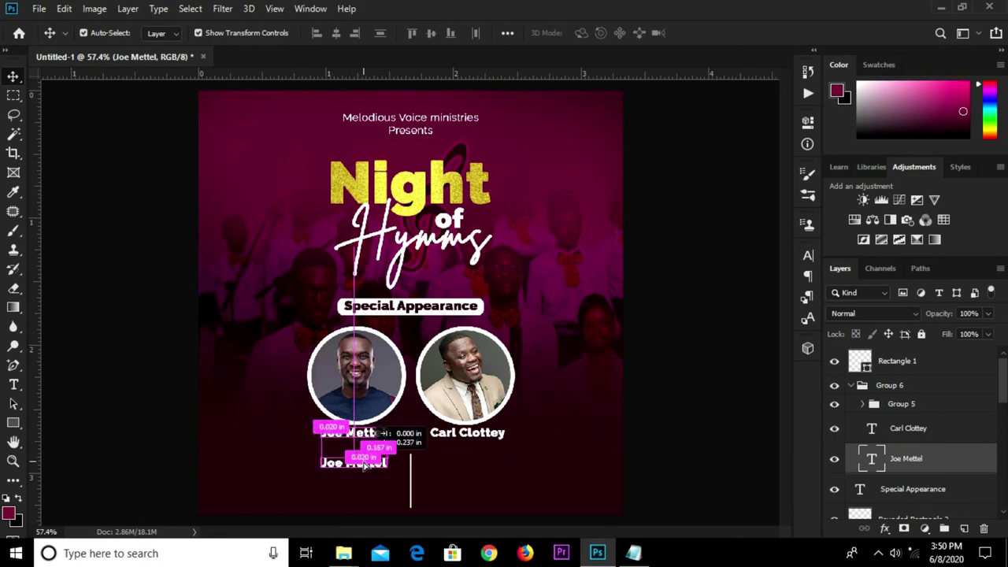
{"action": "key", "text": "t"}
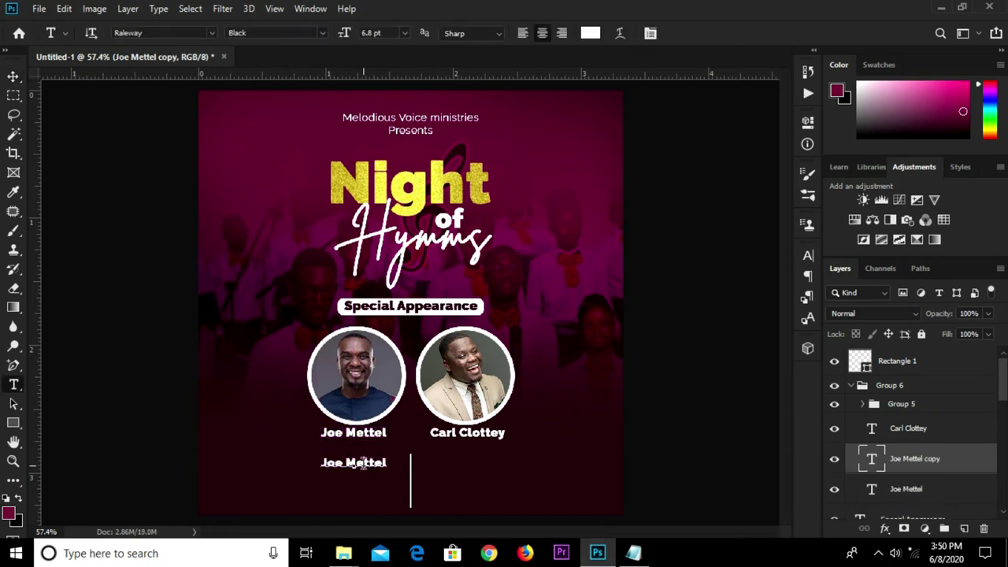
{"action": "triple_click", "coordinate": [362, 464]}
{"action": "key", "text": "ctrl+v"}
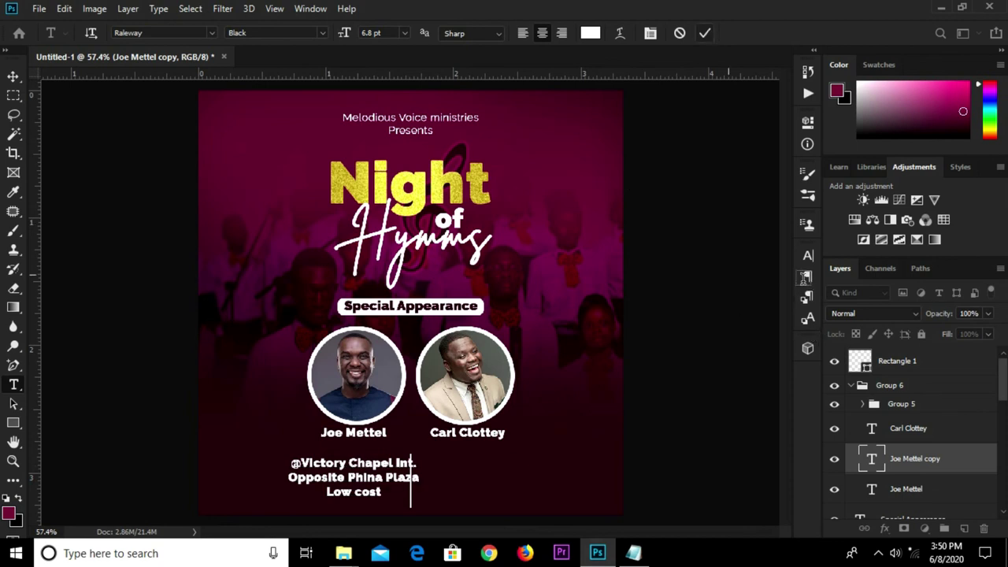
{"action": "key", "text": "ctrl+Return"}
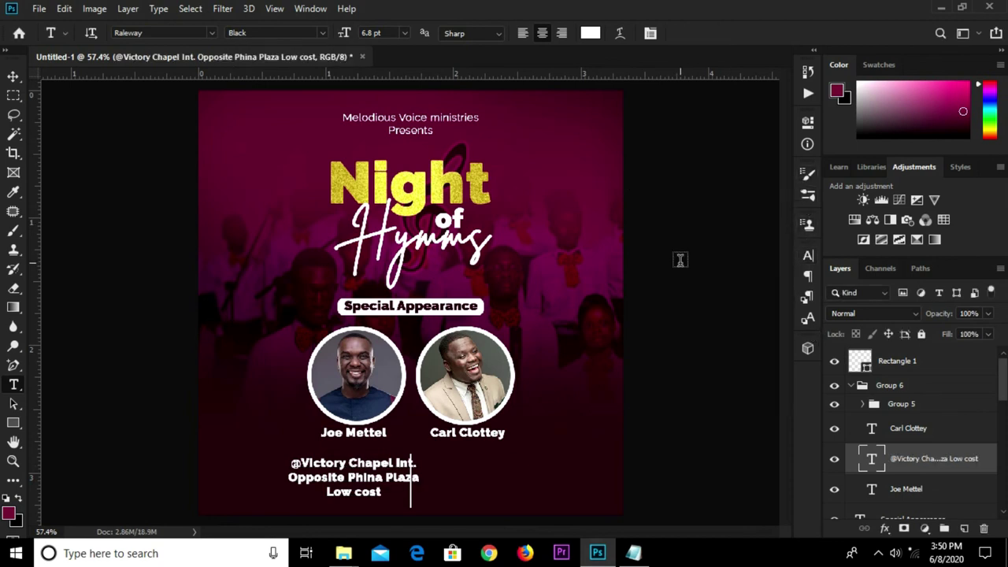
Step: Right-align the venue text and move it against the divider
{"action": "left_click", "coordinate": [809, 256]}
{"action": "left_click", "coordinate": [691, 250]}
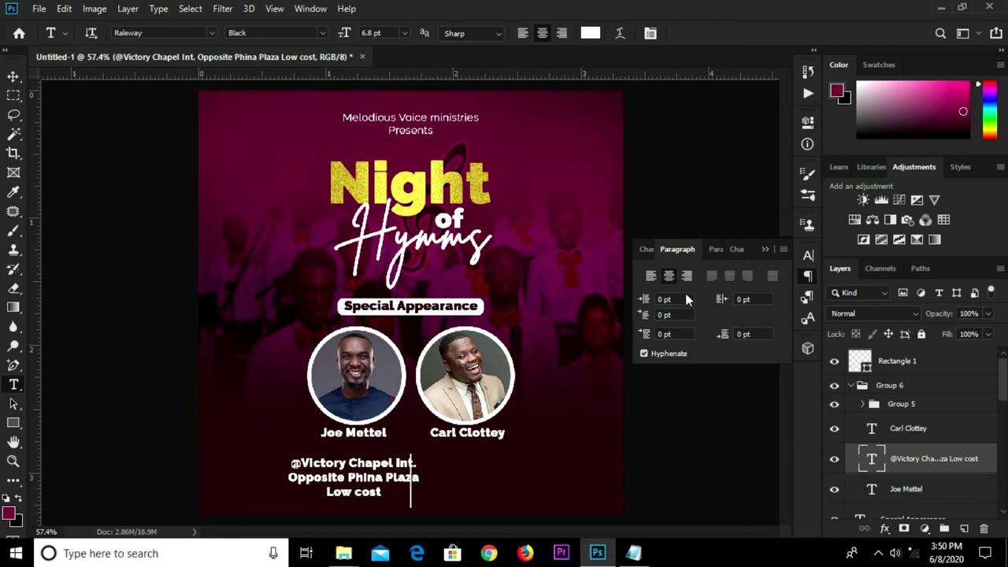
{"action": "key", "text": "ctrl+shift+r"}
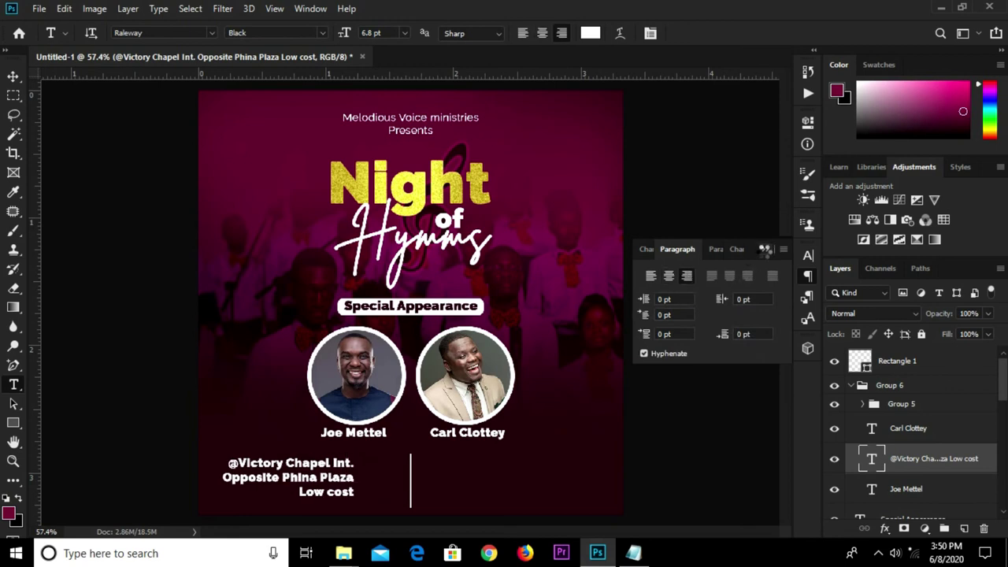
{"action": "left_click", "coordinate": [764, 249]}
{"action": "key", "text": "v"}
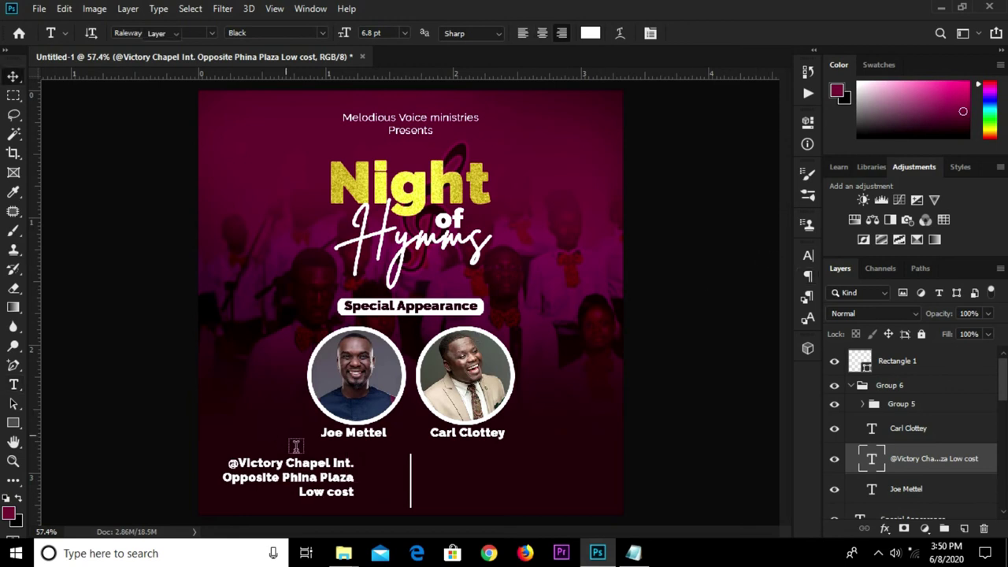
{"action": "left_click_drag", "start_coordinate": [303, 486], "coordinate": [353, 493]}
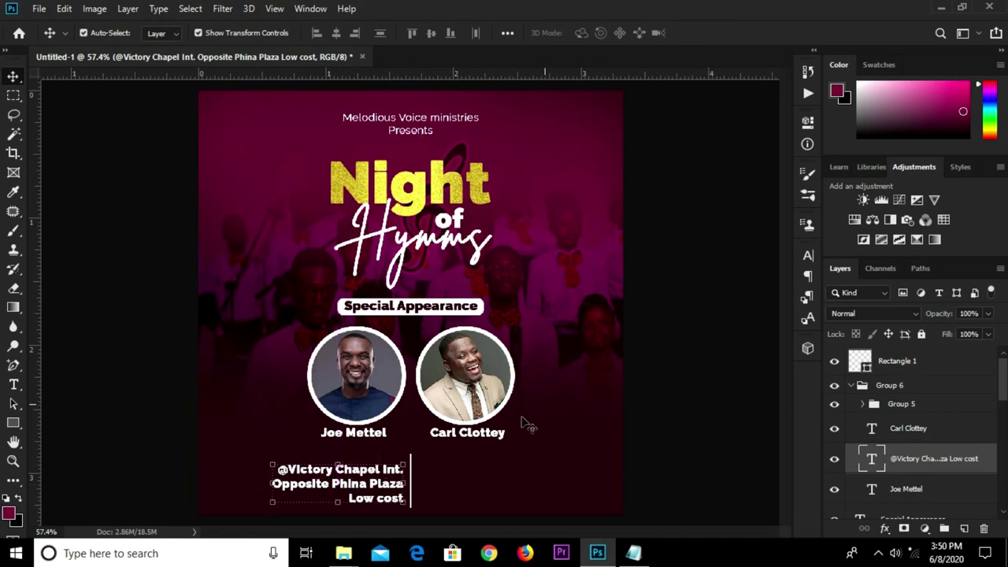
Step: Set the venue text size to 8 and nudge the block up and right
{"action": "left_click", "coordinate": [806, 257]}
{"action": "left_click", "coordinate": [666, 294]}
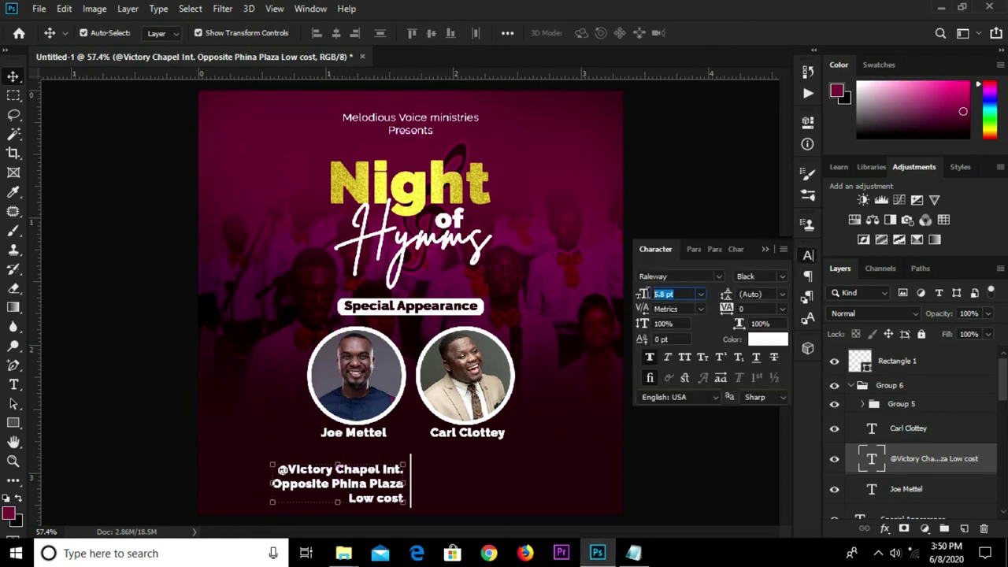
{"action": "type", "text": "8"}
{"action": "key", "text": "Return"}
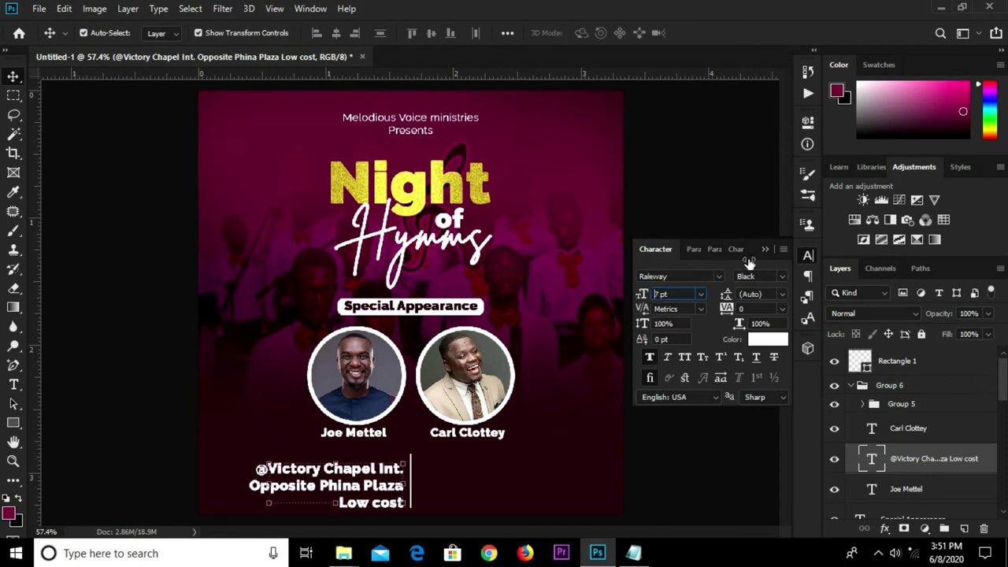
{"action": "left_click", "coordinate": [765, 249]}
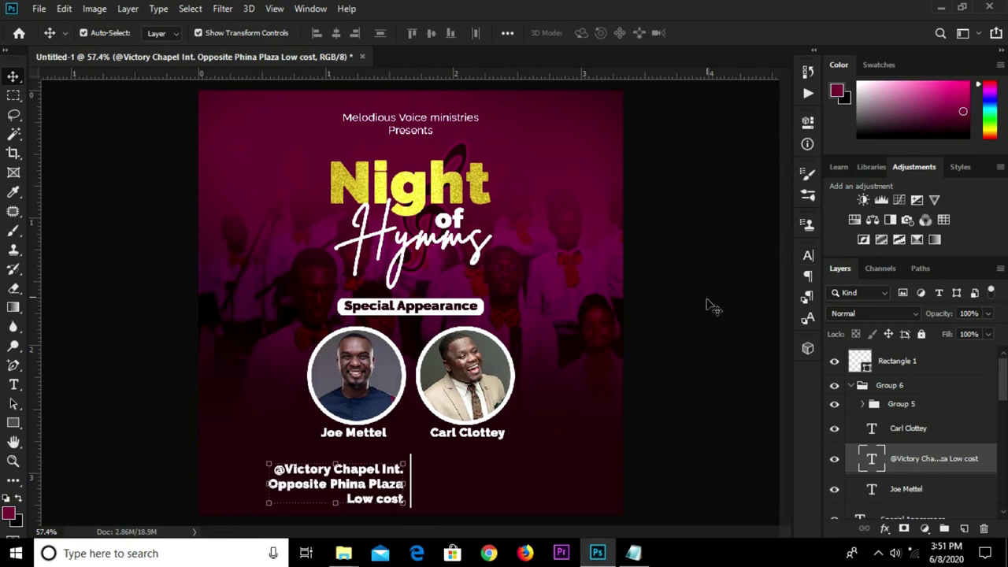
{"action": "double_click", "coordinate": [390, 472]}
{"action": "key", "text": "ctrl+a"}
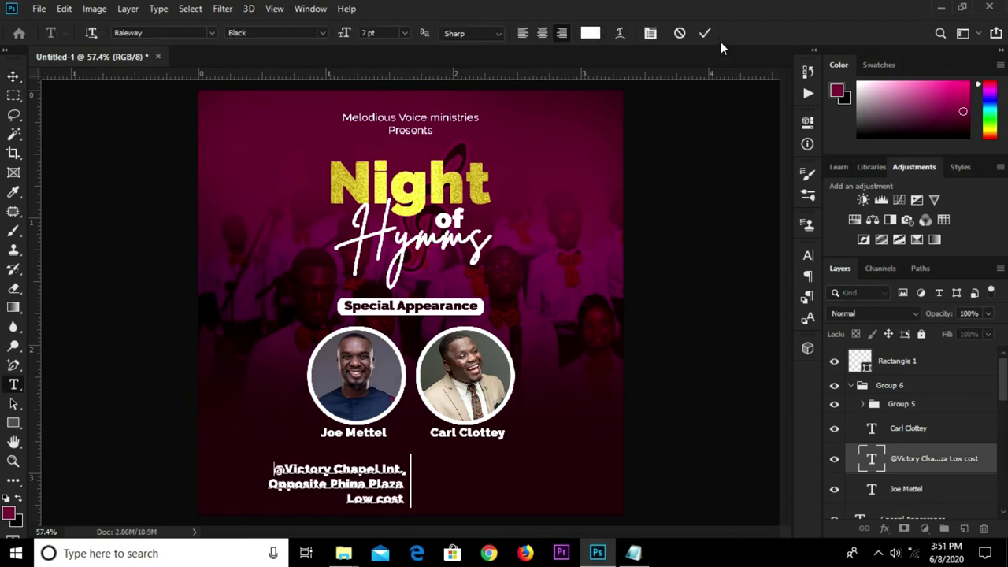
{"action": "left_click", "coordinate": [704, 33]}
{"action": "key", "text": "Up"}
{"action": "key", "text": "Up"}
{"action": "key", "text": "Up"}
{"action": "key", "text": "Up"}
{"action": "key", "text": "Up"}
{"action": "key", "text": "Up"}
{"action": "key", "text": "Right"}
{"action": "key", "text": "Right"}
{"action": "key", "text": "Right"}
{"action": "key", "text": "Right"}
{"action": "key", "text": "Right"}
{"action": "left_click", "coordinate": [666, 398]}
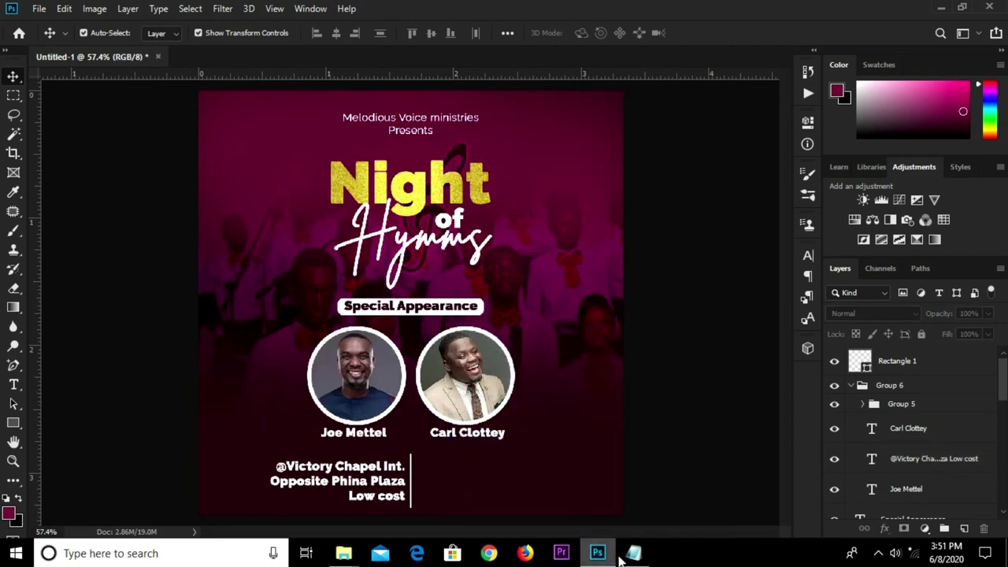
Step: Copy the day, date and time lines from the notes
{"action": "left_click", "coordinate": [633, 554]}
{"action": "left_click_drag", "start_coordinate": [365, 404], "coordinate": [305, 372]}
{"action": "right_click", "coordinate": [321, 377]}
{"action": "left_click", "coordinate": [380, 197]}
{"action": "left_click", "coordinate": [145, 252]}
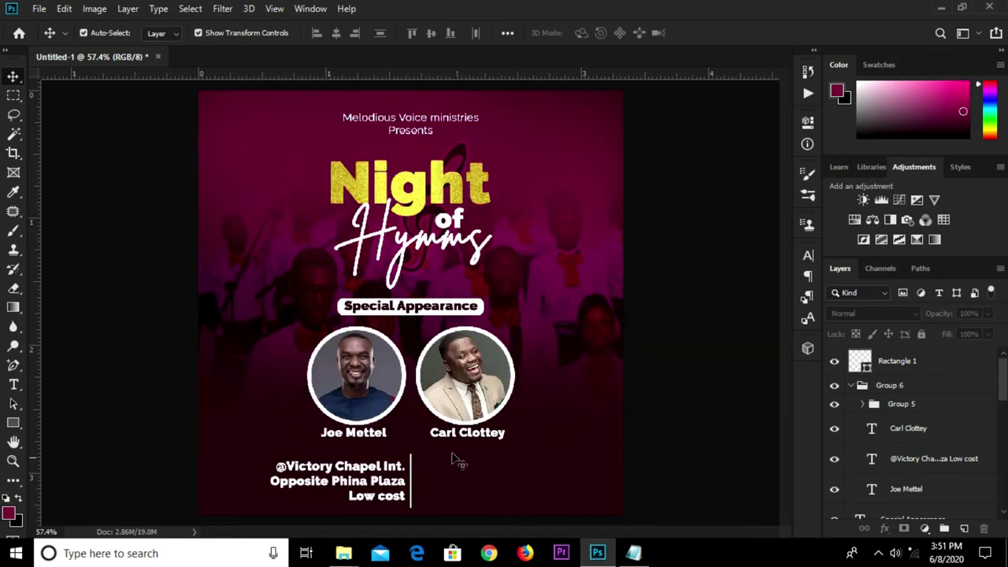
{"action": "left_click", "coordinate": [275, 473]}
{"action": "key", "text": "t"}
{"action": "key", "text": "Return"}
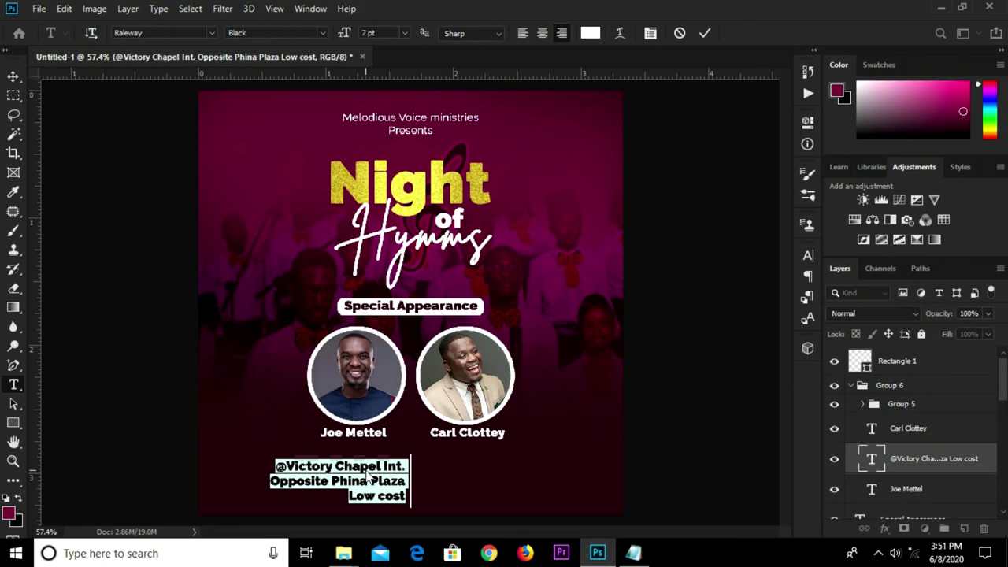
{"action": "key", "text": "ctrl+Return"}
Step: Duplicate the venue block right of the divider and paste the day, date and time into it
{"action": "key", "text": "v"}
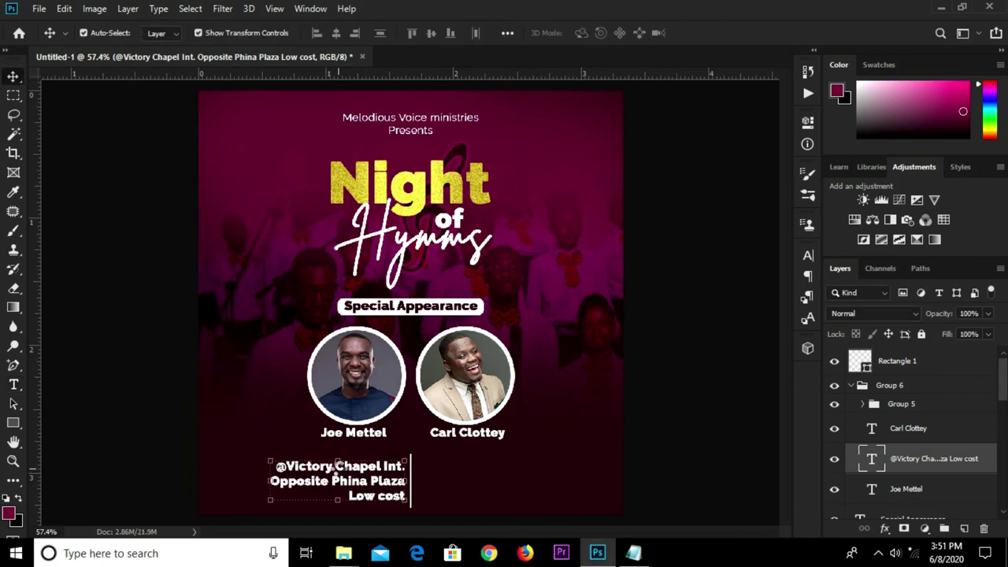
{"action": "left_click_drag", "start_coordinate": [349, 471], "coordinate": [497, 470]}
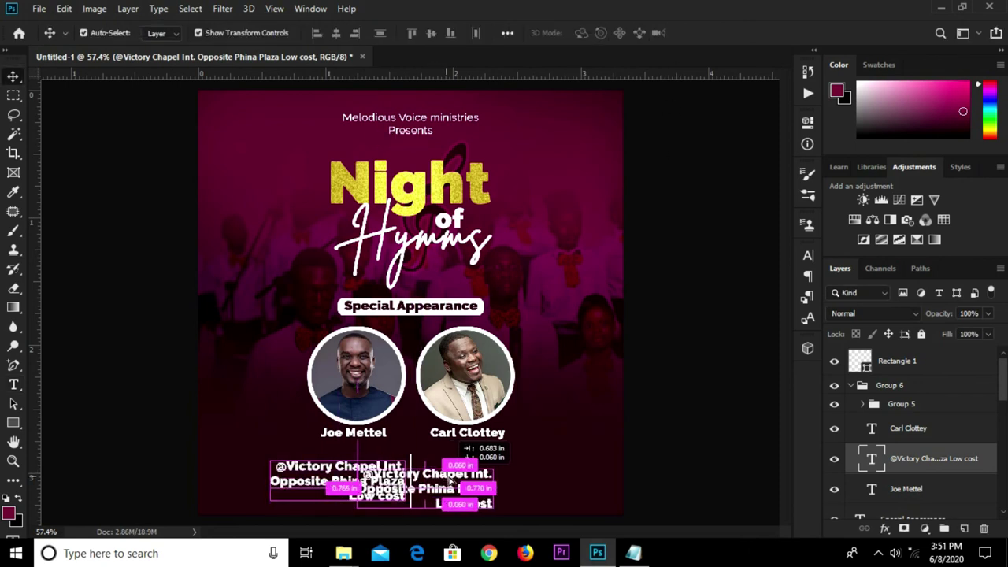
{"action": "left_click_drag", "start_coordinate": [497, 471], "coordinate": [498, 467]}
{"action": "key", "text": "t"}
{"action": "left_click", "coordinate": [497, 466]}
{"action": "key", "text": "ctrl+a"}
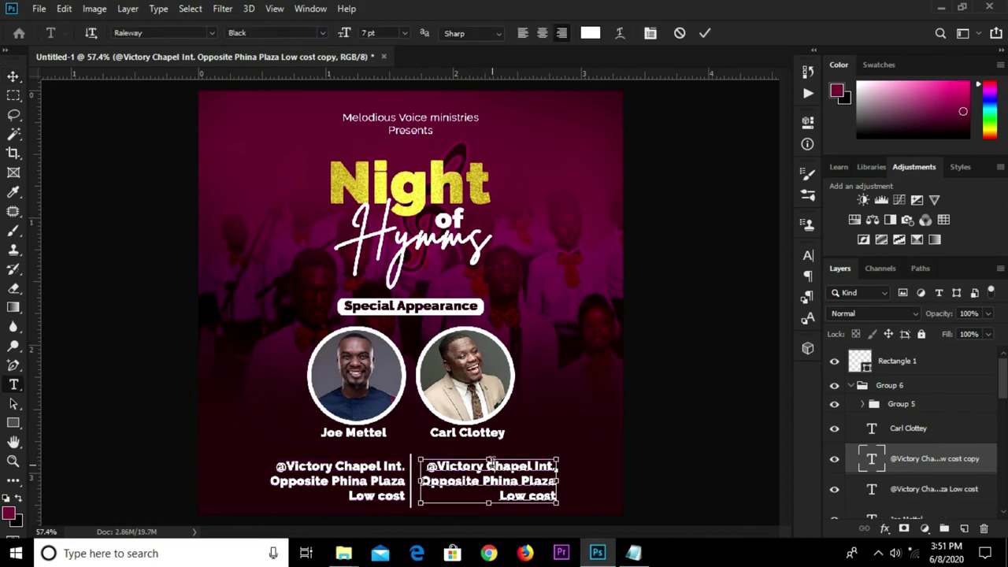
{"action": "key", "text": "ctrl+v"}
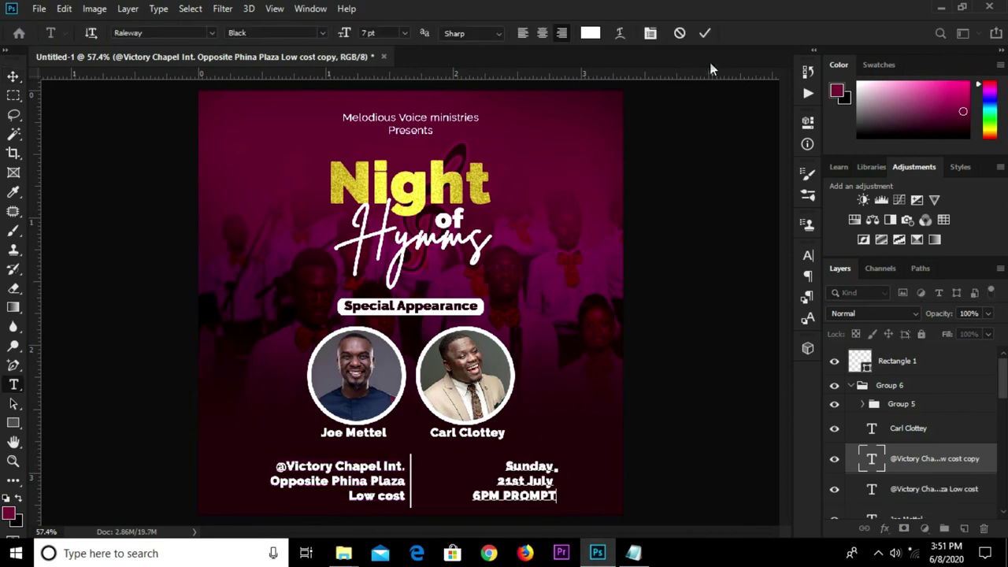
{"action": "key", "text": "ctrl+Return"}
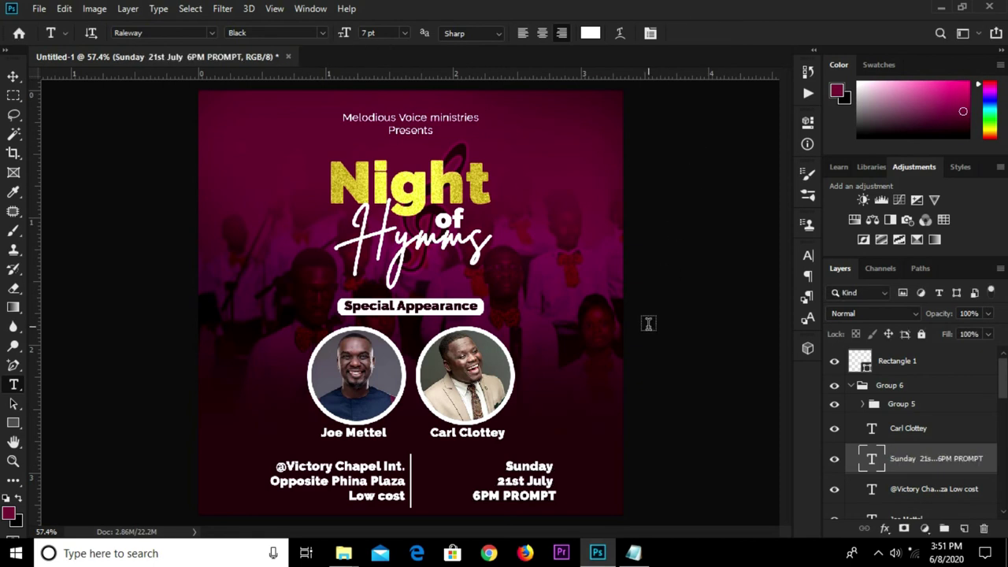
{"action": "key", "text": "v"}
Step: Delete 'Sunday' so the block reads 21st July and 6PM PROMPT
{"action": "scroll", "coordinate": [520, 488], "scroll_direction": "up", "scroll_amount": 1}
{"action": "scroll", "coordinate": [520, 488], "scroll_direction": "up", "scroll_amount": 2}
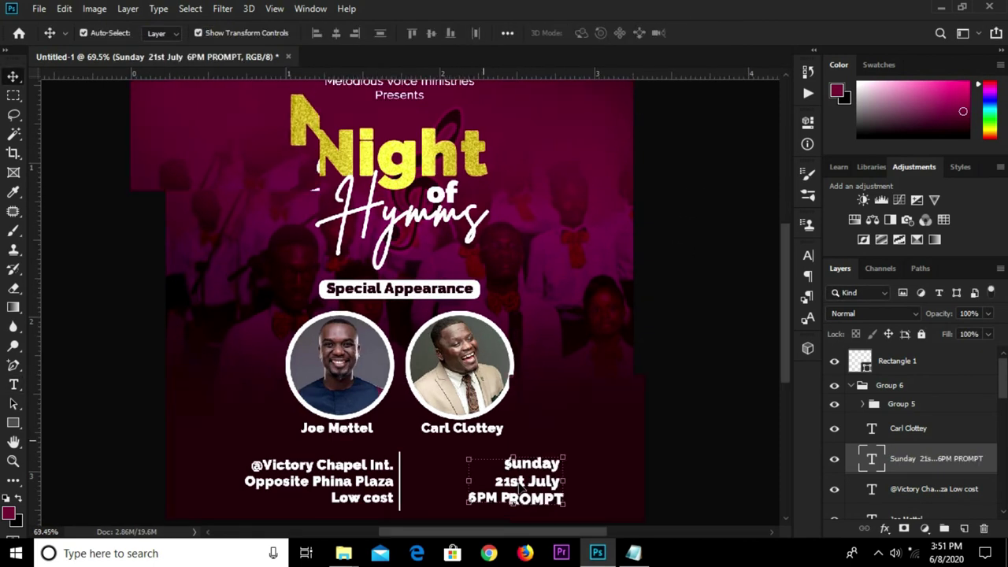
{"action": "scroll", "coordinate": [520, 489], "scroll_direction": "up", "scroll_amount": 1}
{"action": "key", "text": "t"}
{"action": "mouse_move", "coordinate": [499, 457]}
{"action": "left_mouse_down"}
{"action": "mouse_move", "coordinate": [572, 458]}
{"action": "mouse_move", "coordinate": [504, 457]}
{"action": "left_mouse_up"}
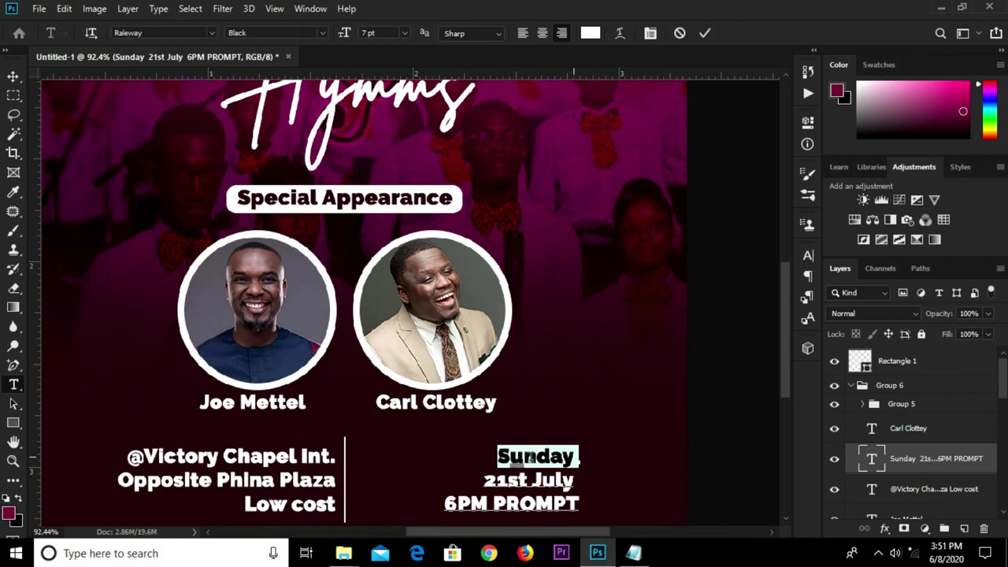
{"action": "key", "text": "BackSpace"}
{"action": "left_click", "coordinate": [563, 378]}
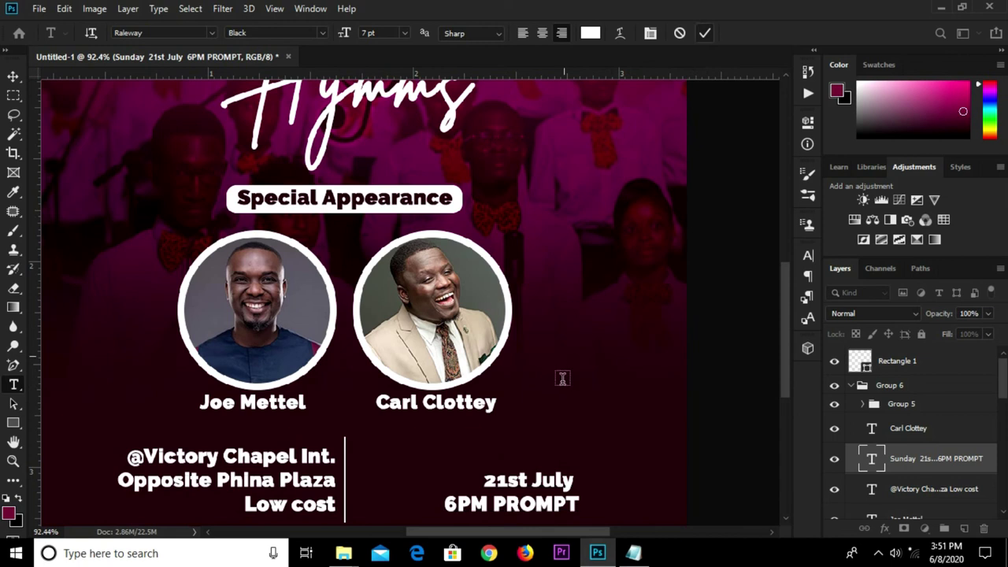
{"action": "left_click", "coordinate": [563, 379]}
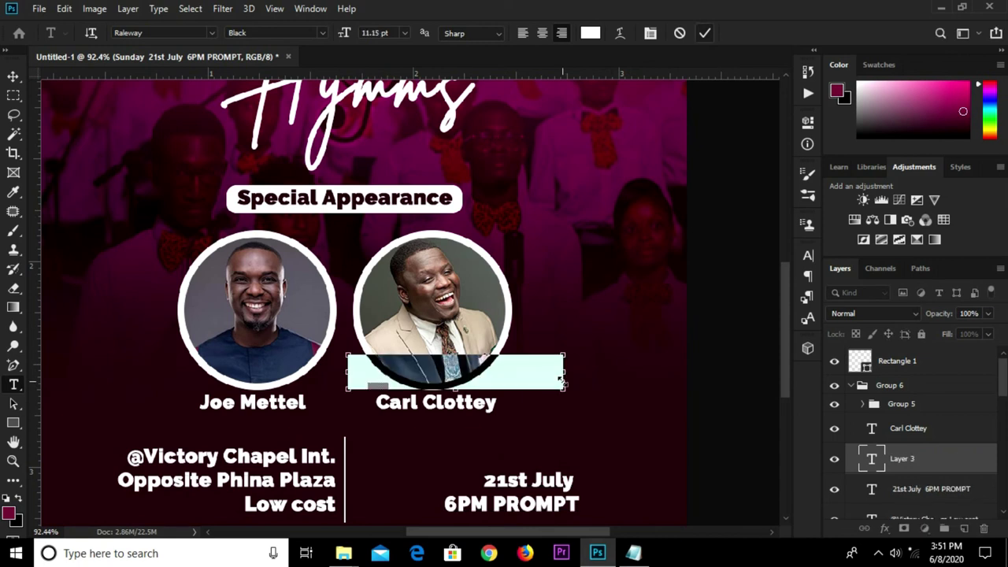
Step: Type 'Sunday' as its own text layer and place it beside the date lines
{"action": "type", "text": "Sunday"}
{"action": "key", "text": "ctrl+Return"}
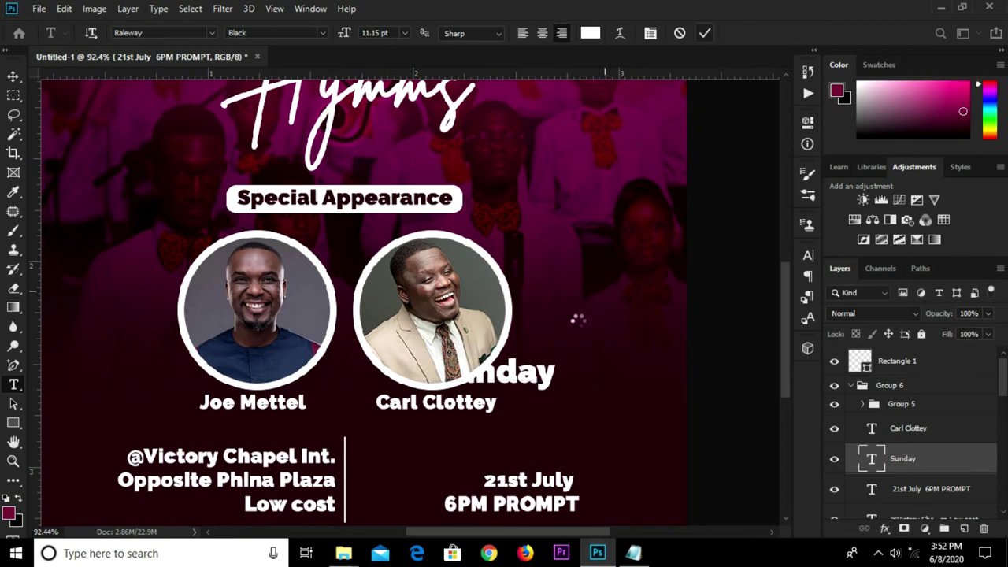
{"action": "key", "text": "v"}
{"action": "mouse_move", "coordinate": [526, 382]}
{"action": "left_mouse_down"}
{"action": "mouse_move", "coordinate": [528, 417]}
{"action": "mouse_move", "coordinate": [446, 465]}
{"action": "left_mouse_up"}
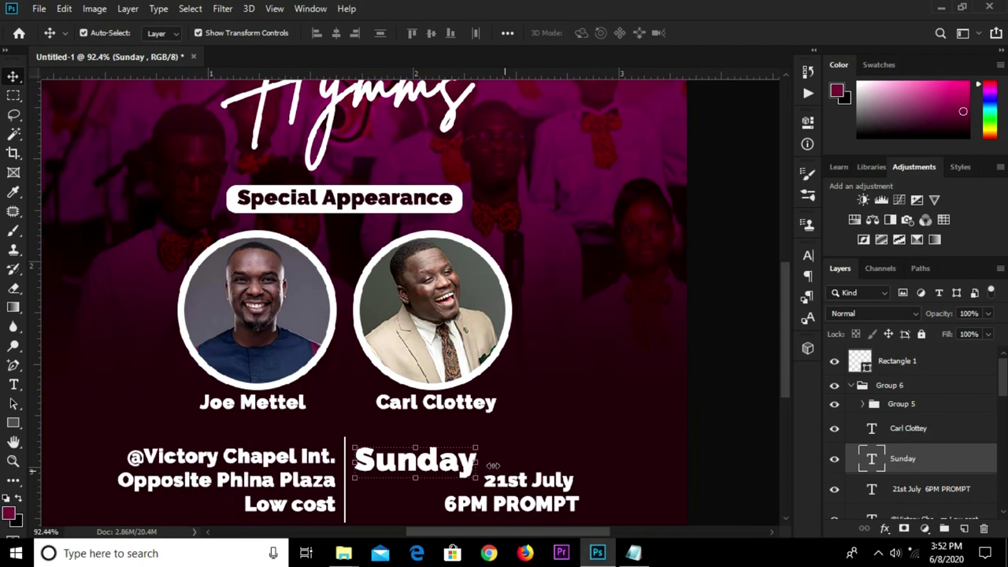
{"action": "key", "text": "Left"}
{"action": "key", "text": "Left"}
{"action": "key", "text": "Left"}
{"action": "key", "text": "Left"}
{"action": "key", "text": "Up"}
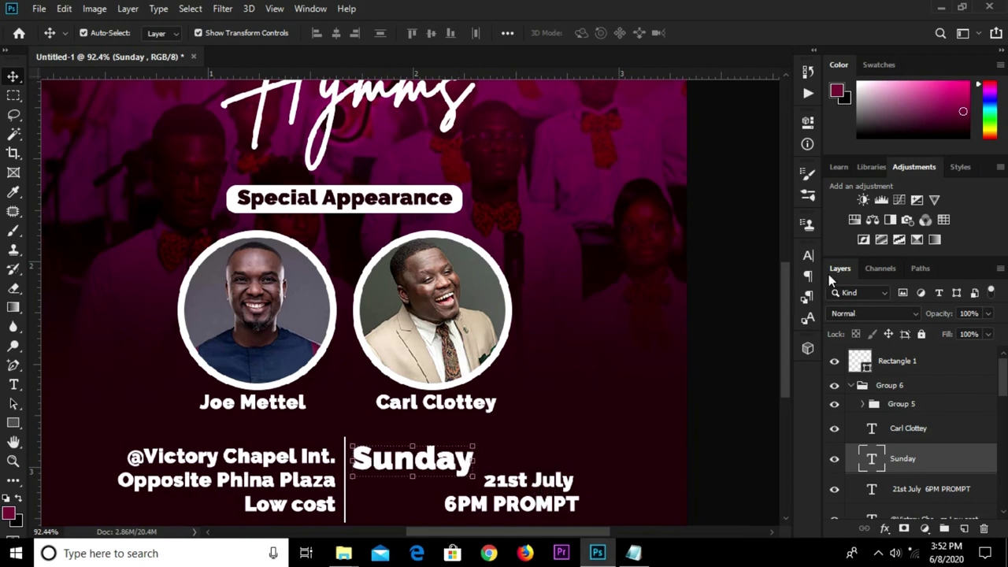
Step: Set Sunday to 8 pt and move it beside the divider, level with the venue
{"action": "left_click", "coordinate": [807, 255]}
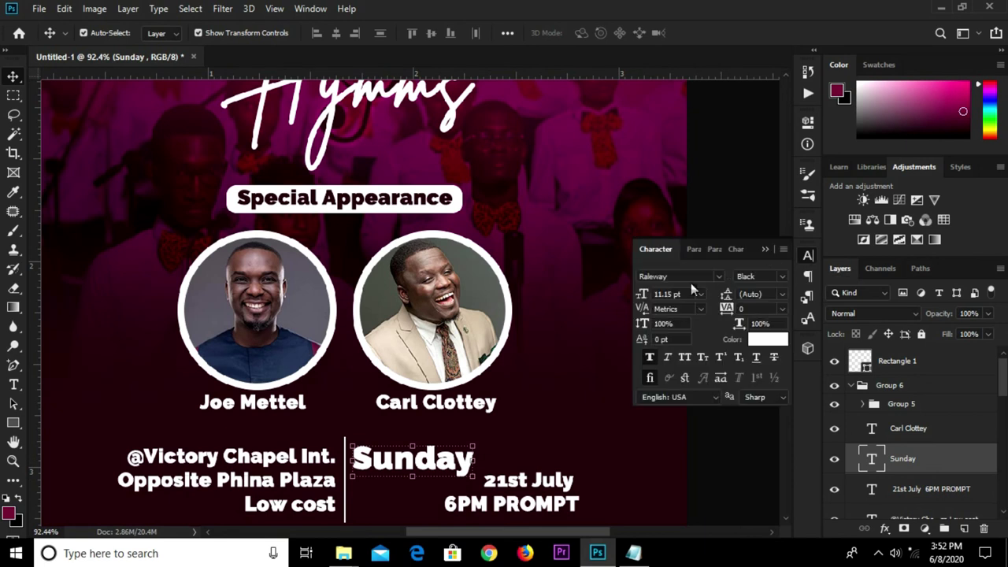
{"action": "left_click", "coordinate": [675, 293]}
{"action": "key", "text": "alt+comma"}
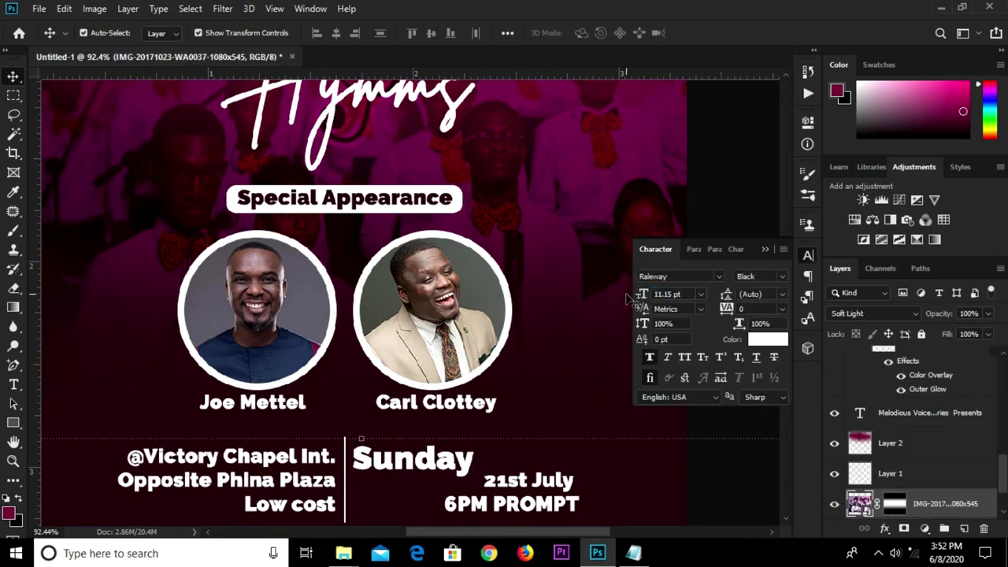
{"action": "left_click", "coordinate": [683, 294]}
{"action": "left_click", "coordinate": [457, 462]}
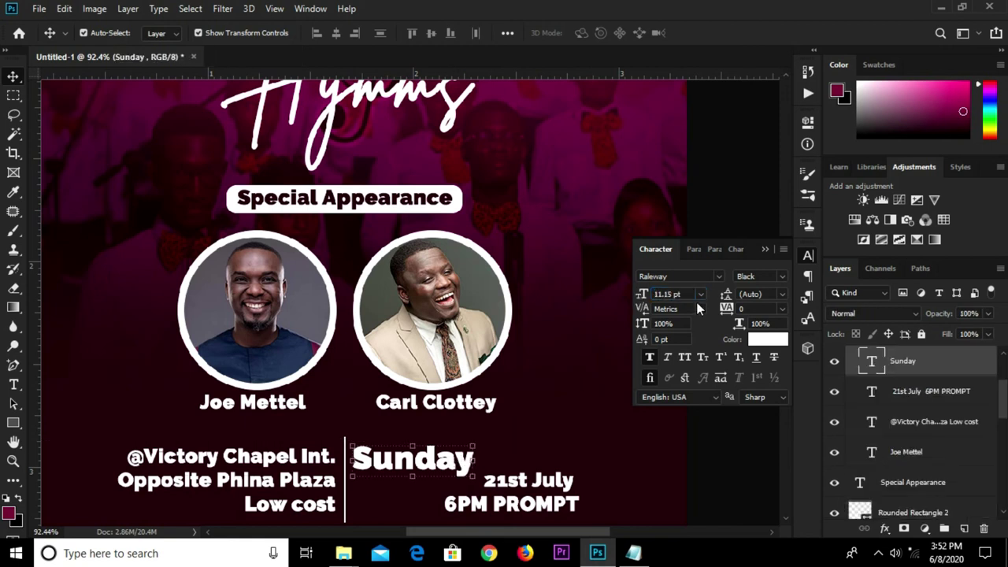
{"action": "left_click_drag", "start_coordinate": [682, 293], "coordinate": [654, 294]}
{"action": "type", "text": "8"}
{"action": "key", "text": "Return"}
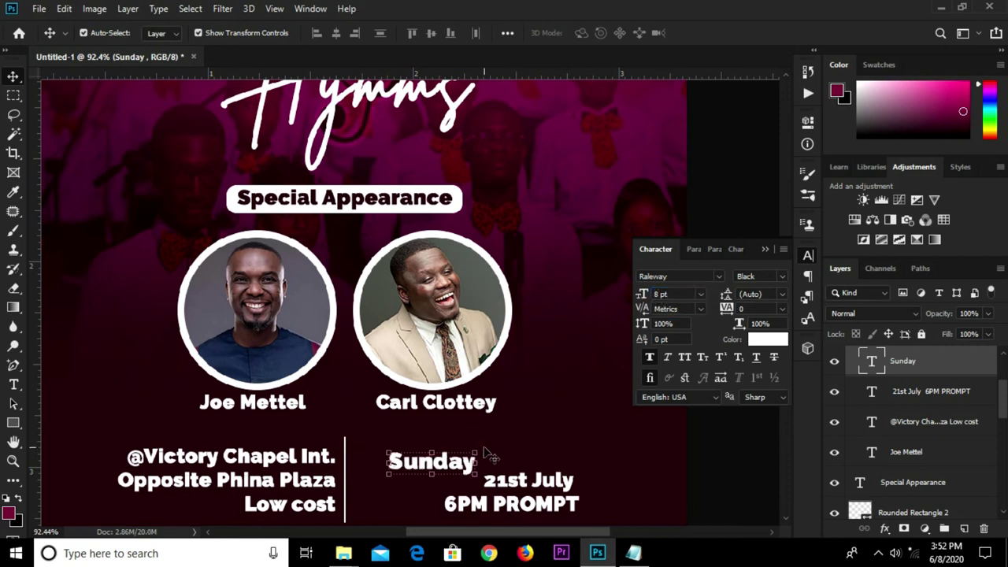
{"action": "left_click_drag", "start_coordinate": [433, 465], "coordinate": [398, 459]}
Step: Select the 21st July line in the date text for editing
{"action": "left_click", "coordinate": [516, 485]}
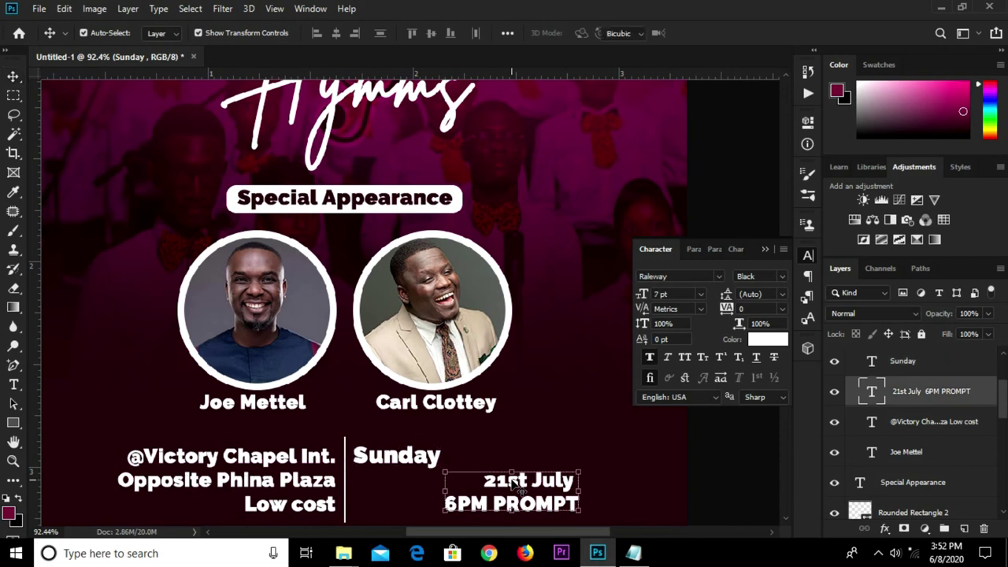
{"action": "key", "text": "t"}
{"action": "left_click", "coordinate": [484, 479]}
{"action": "left_click_drag", "start_coordinate": [484, 480], "coordinate": [600, 484]}
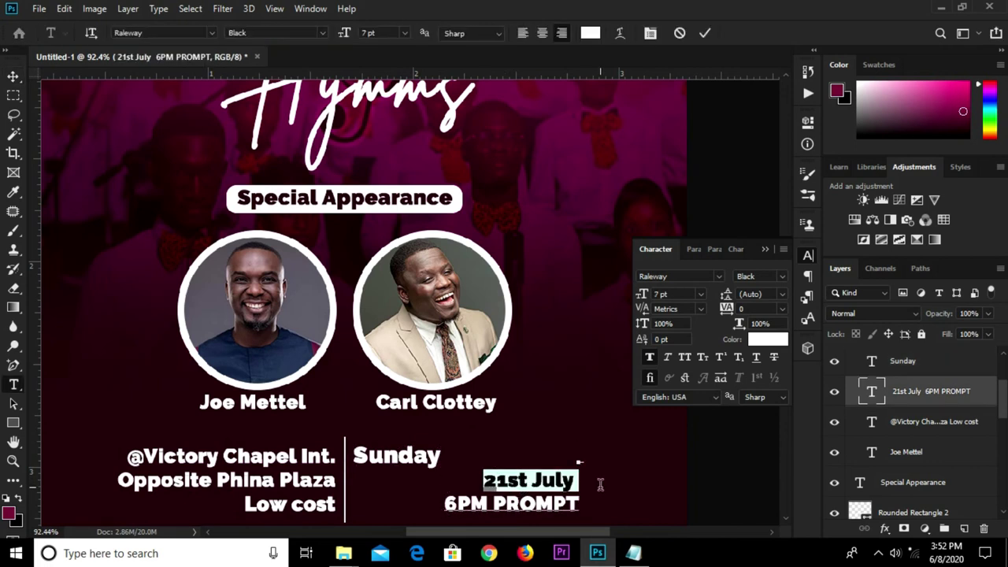
Step: Cut 21st July into its own text layer and move it below Sunday
{"action": "key", "text": "BackSpace"}
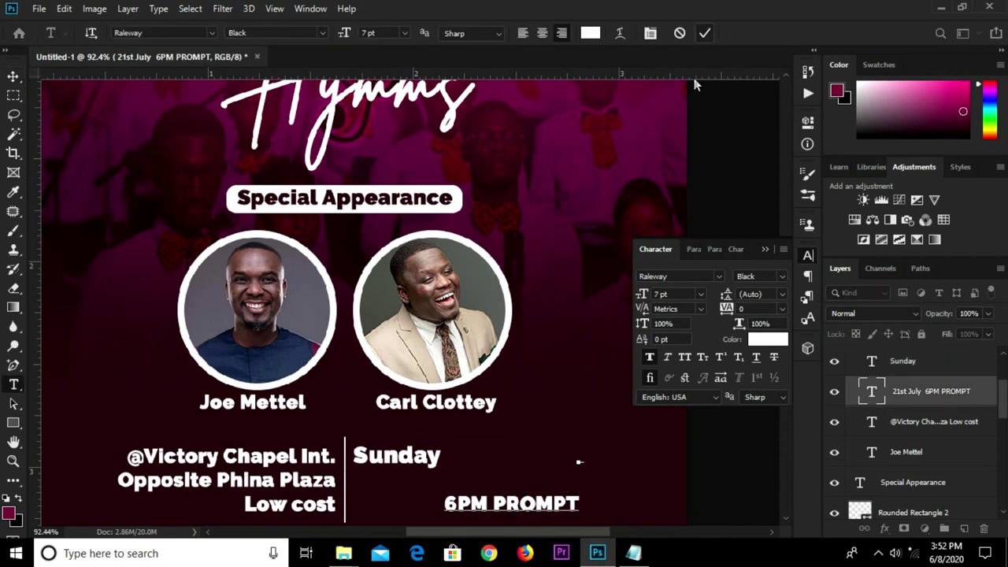
{"action": "left_click", "coordinate": [543, 436]}
{"action": "key", "text": "BackSpace"}
{"action": "key", "text": "ctrl+v"}
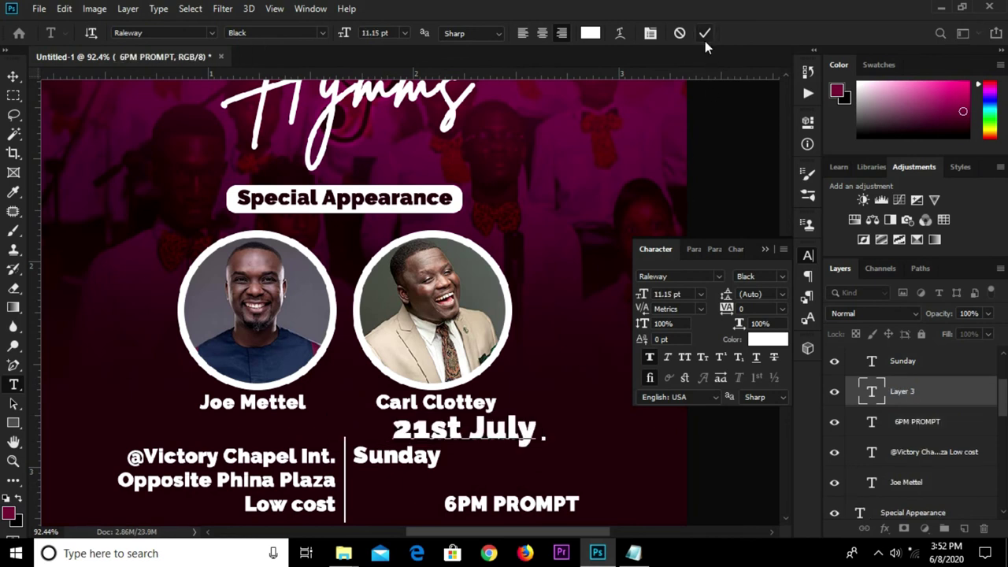
{"action": "left_click", "coordinate": [705, 35]}
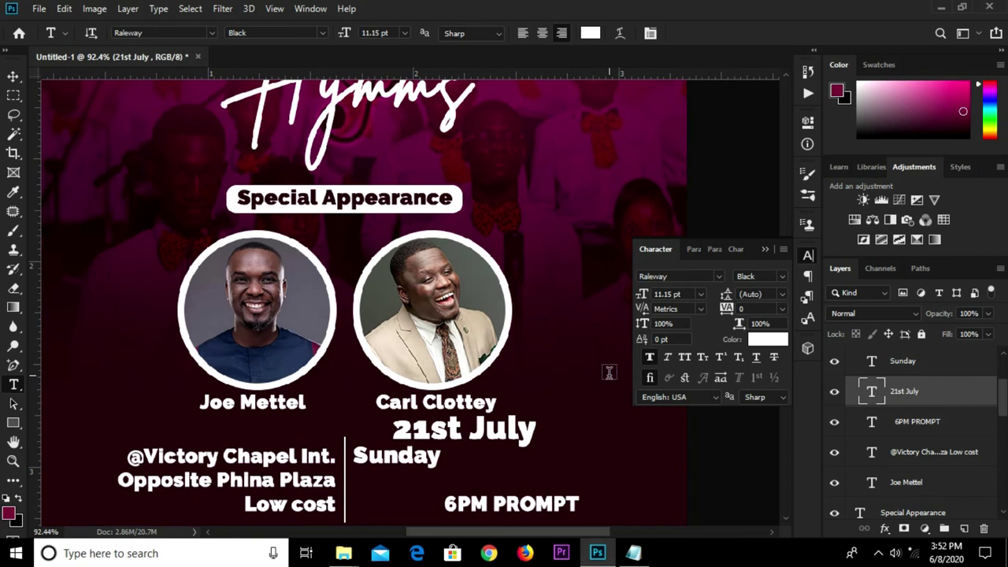
{"action": "key", "text": "v"}
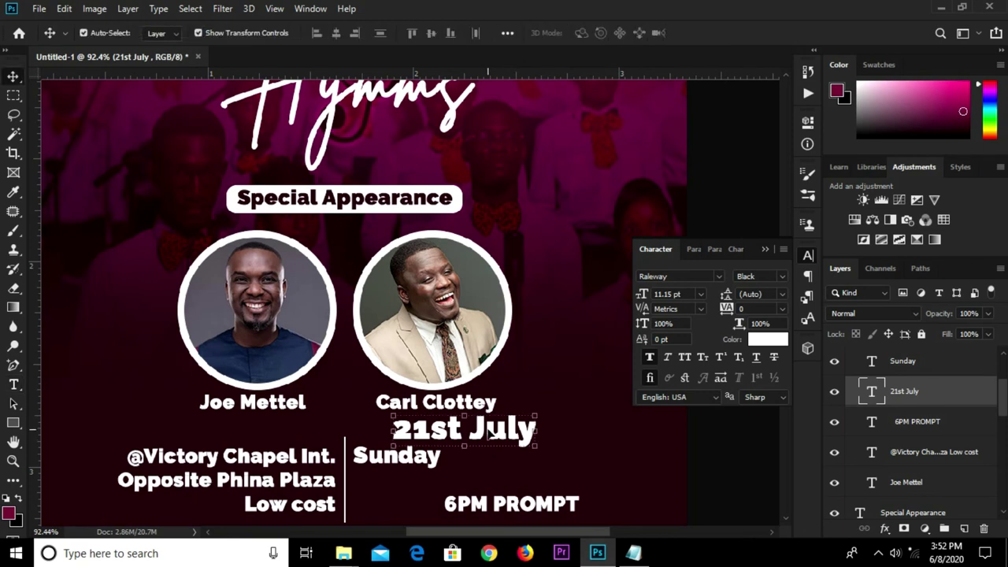
{"action": "left_click_drag", "start_coordinate": [494, 432], "coordinate": [455, 484]}
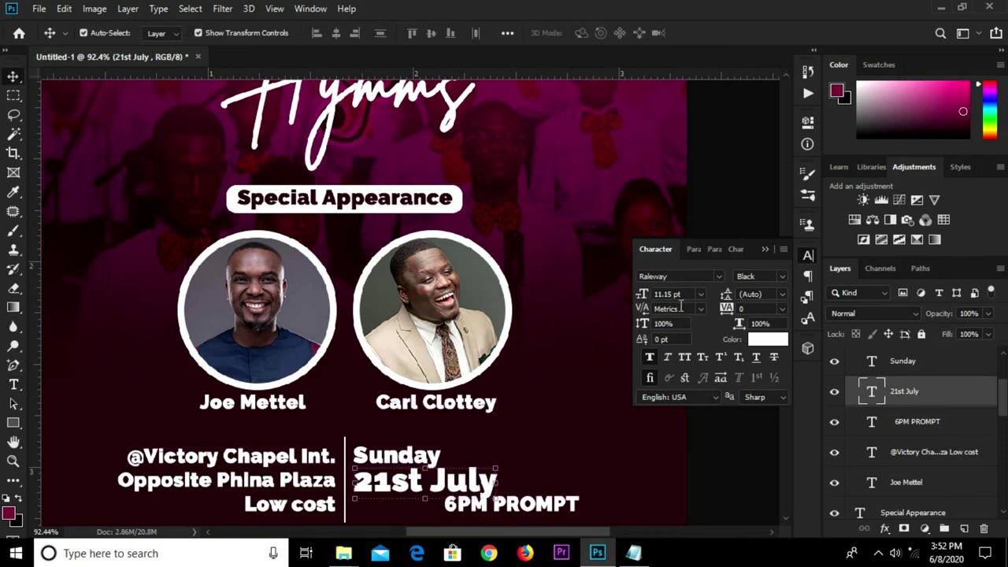
Step: Set 21st July to Raleway SemiBold 8 pt and align it under Sunday
{"action": "left_click_drag", "start_coordinate": [684, 294], "coordinate": [652, 295]}
{"action": "type", "text": "8"}
{"action": "key", "text": "Return"}
{"action": "left_click", "coordinate": [780, 279]}
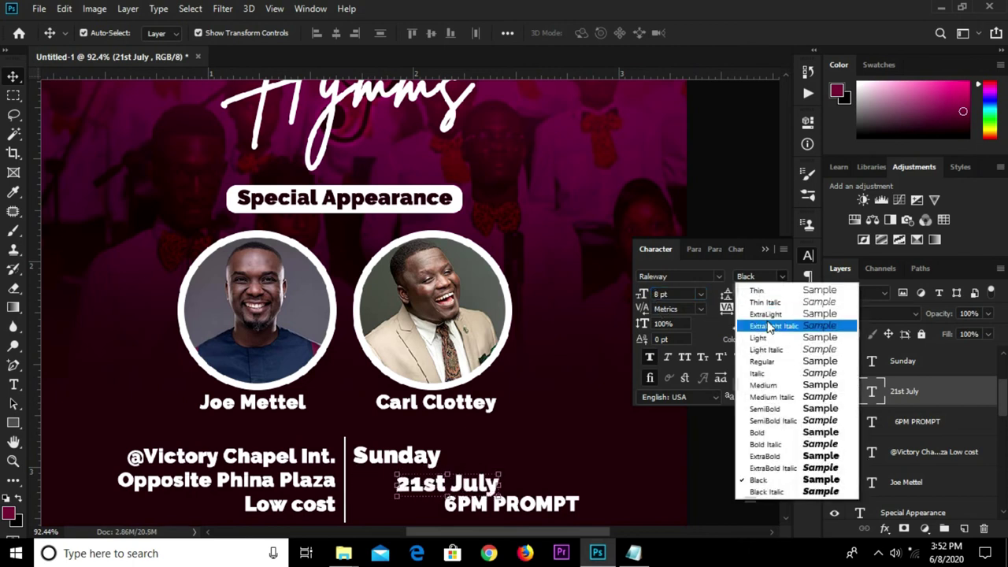
{"action": "left_click", "coordinate": [779, 409]}
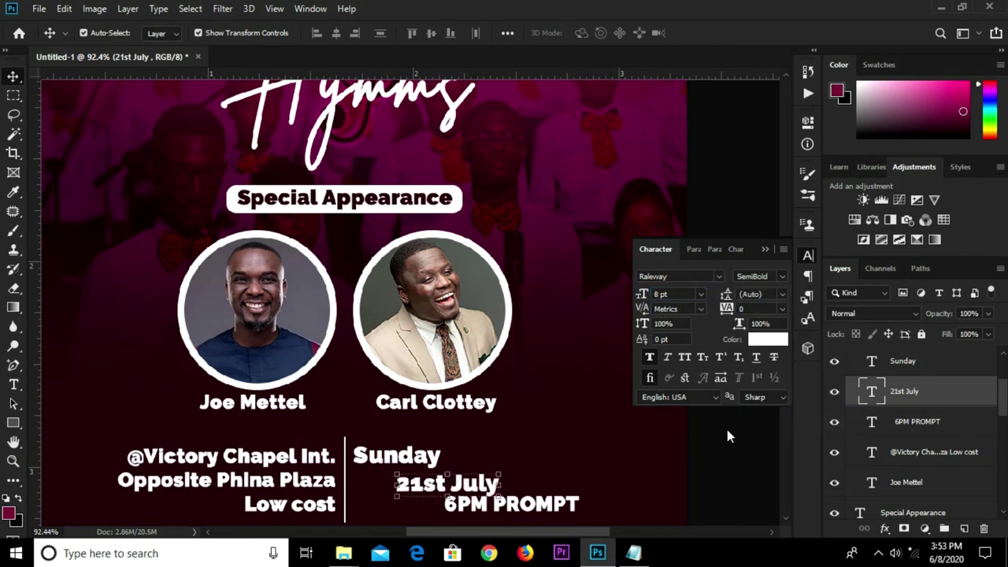
{"action": "left_click_drag", "start_coordinate": [461, 485], "coordinate": [421, 486]}
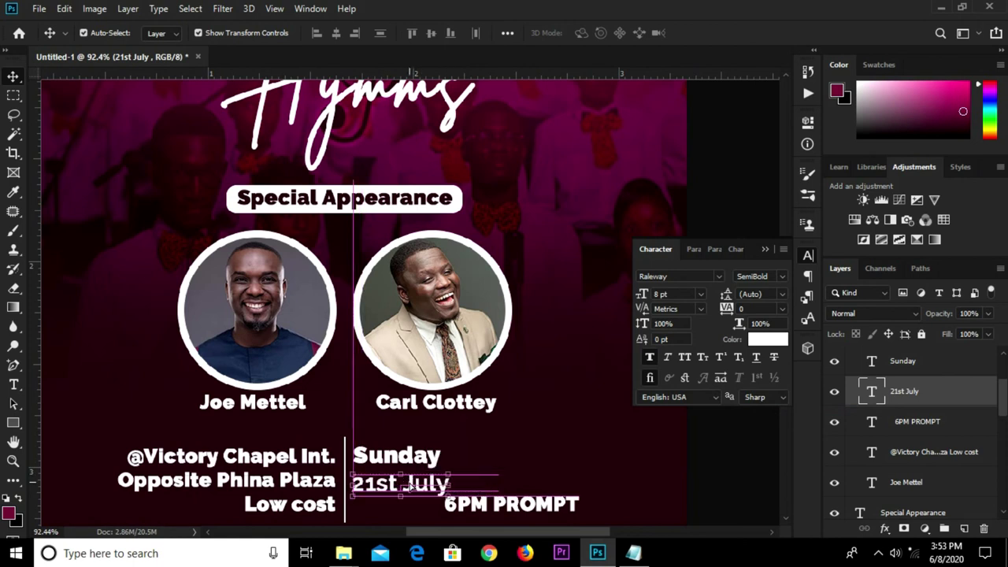
{"action": "scroll", "coordinate": [420, 504], "scroll_direction": "up", "scroll_amount": 3, "text": "alt"}
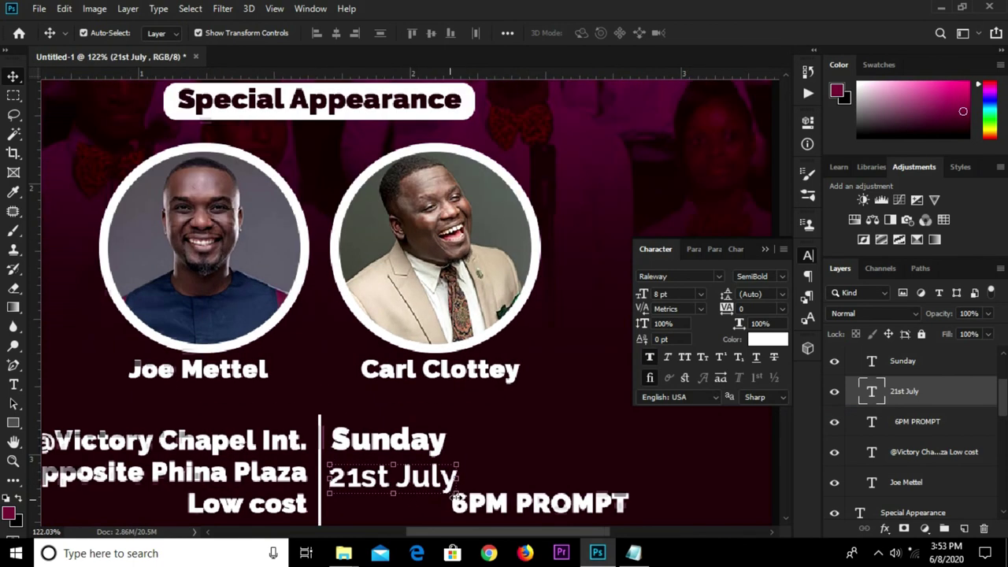
Step: Scale 21st July to about 90% and nudge it slightly up
{"action": "key", "text": "ctrl+t"}
{"action": "left_click_drag", "start_coordinate": [464, 493], "coordinate": [449, 489]}
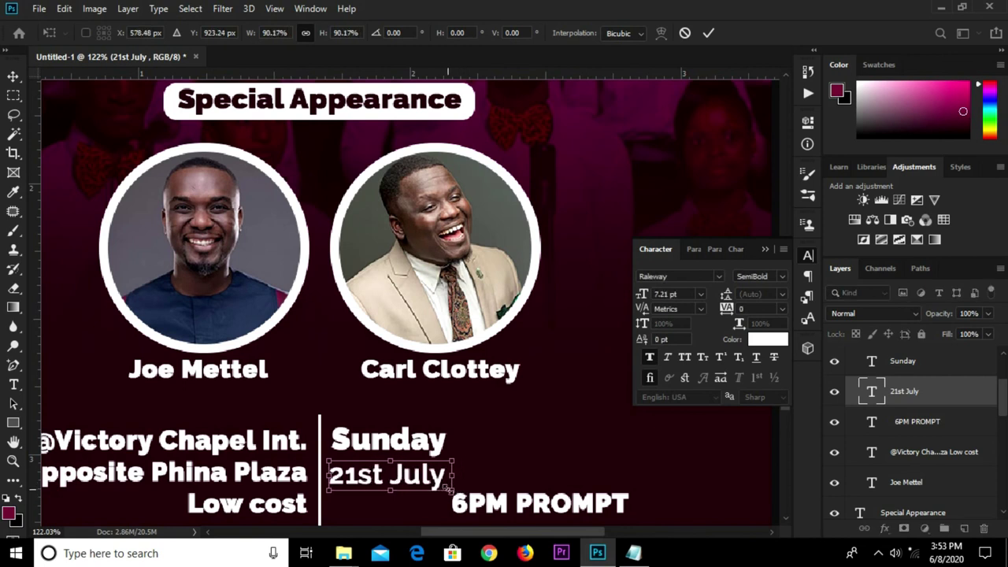
{"action": "left_click_drag", "start_coordinate": [448, 489], "coordinate": [450, 488]}
{"action": "key", "text": "Return"}
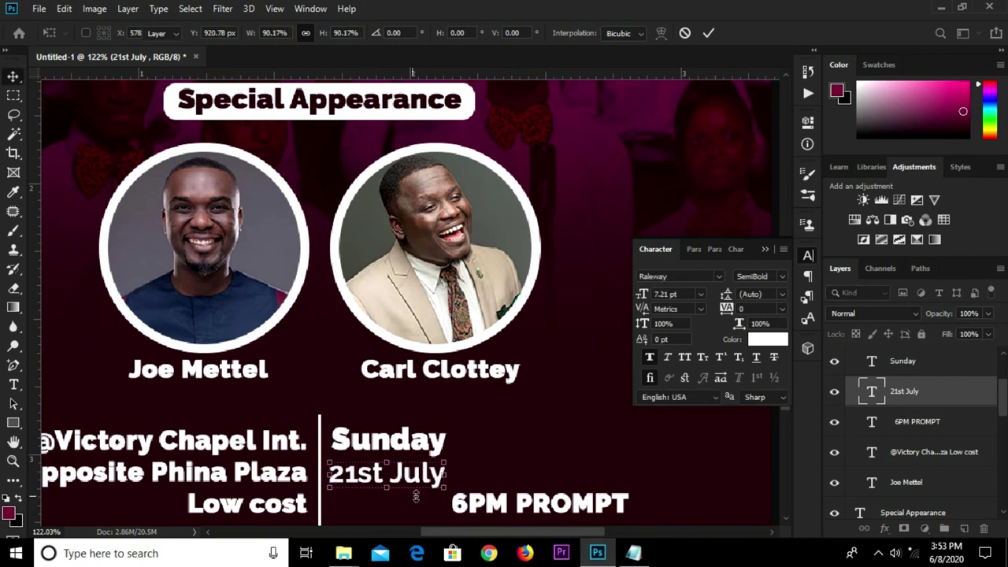
{"action": "key", "text": "t"}
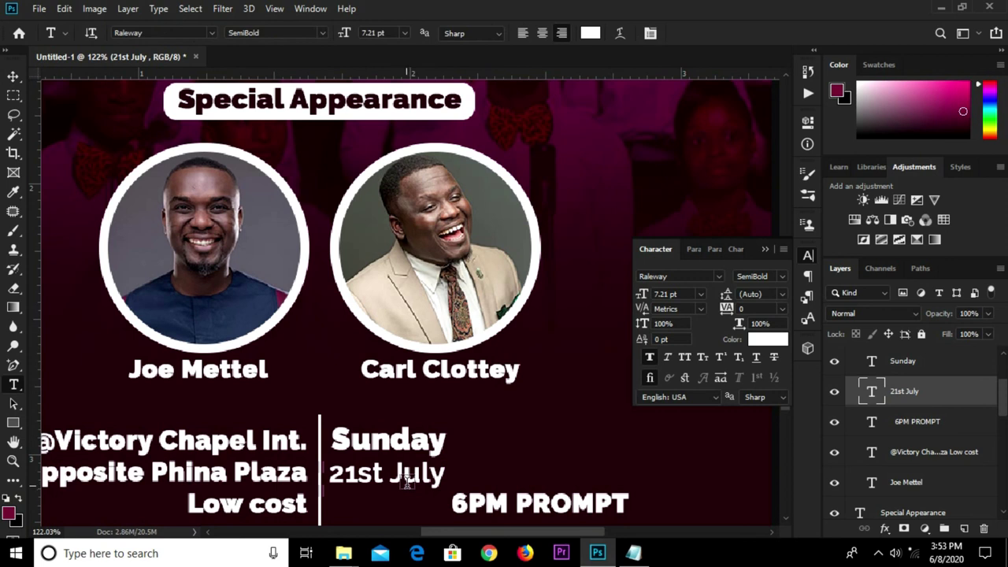
{"action": "mouse_move", "coordinate": [404, 472]}
{"action": "left_mouse_down"}
{"action": "mouse_move", "coordinate": [446, 472]}
{"action": "mouse_move", "coordinate": [400, 473]}
{"action": "left_mouse_up"}
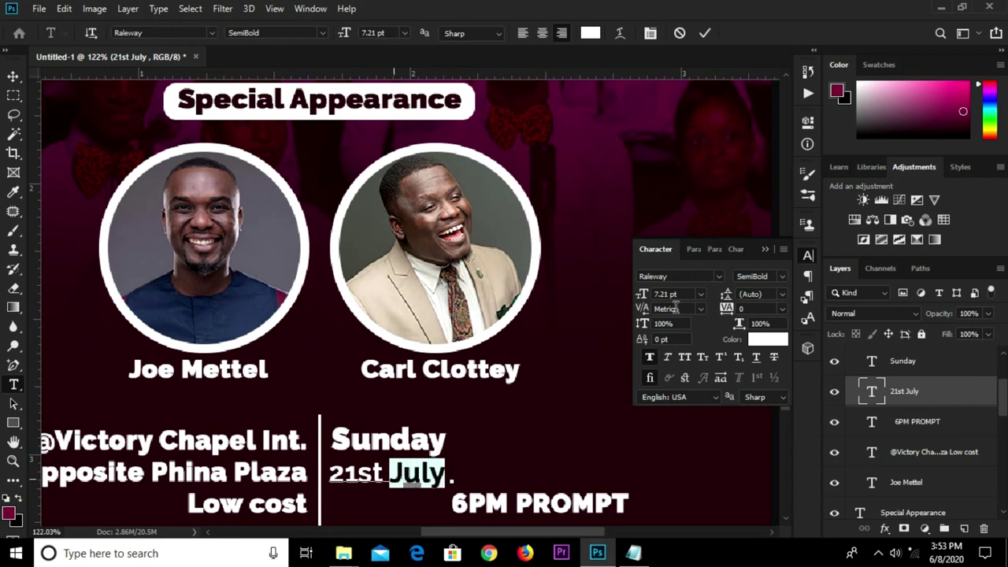
Step: Set the word July to the Thin font weight
{"action": "left_click", "coordinate": [782, 277]}
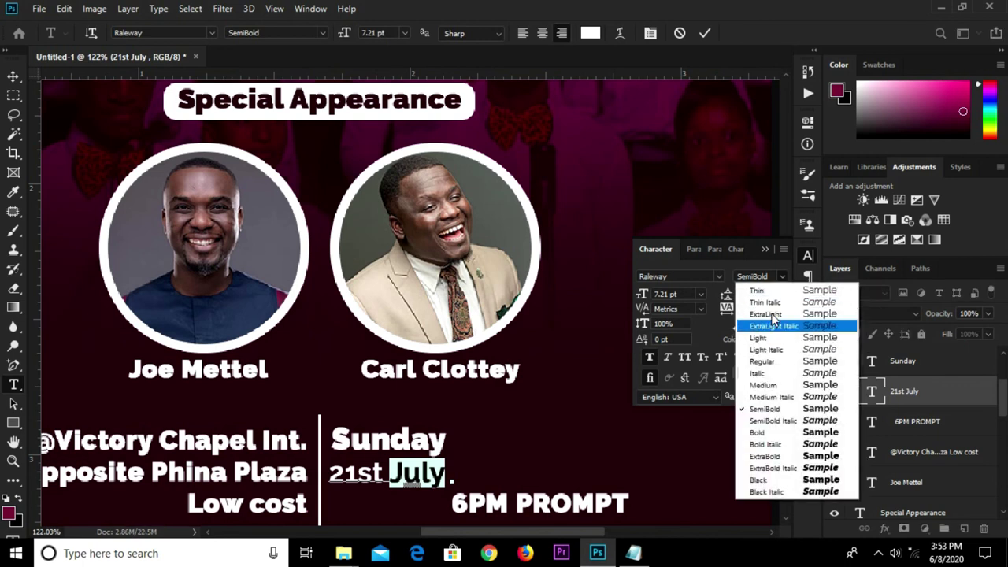
{"action": "left_click", "coordinate": [770, 293]}
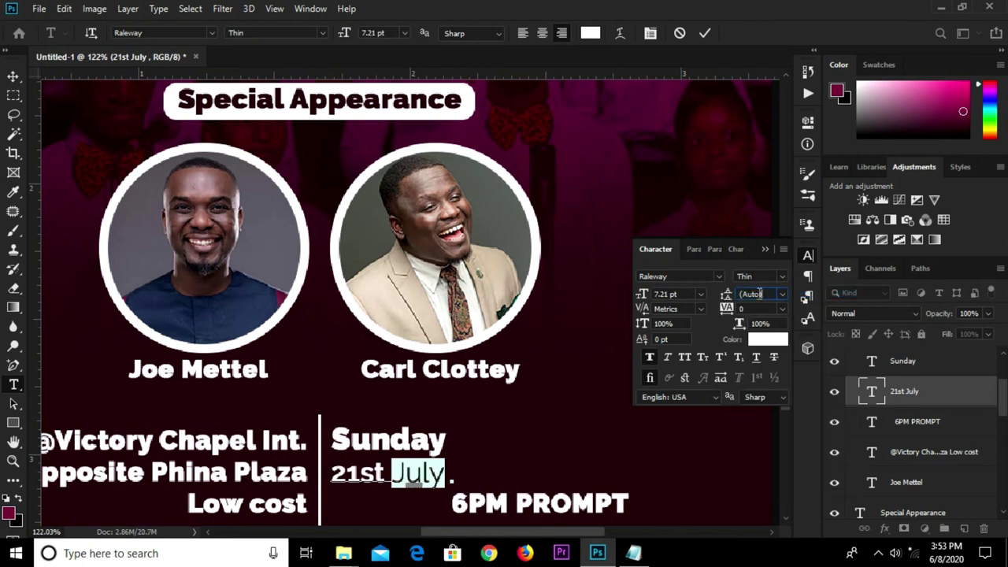
{"action": "left_click", "coordinate": [705, 34]}
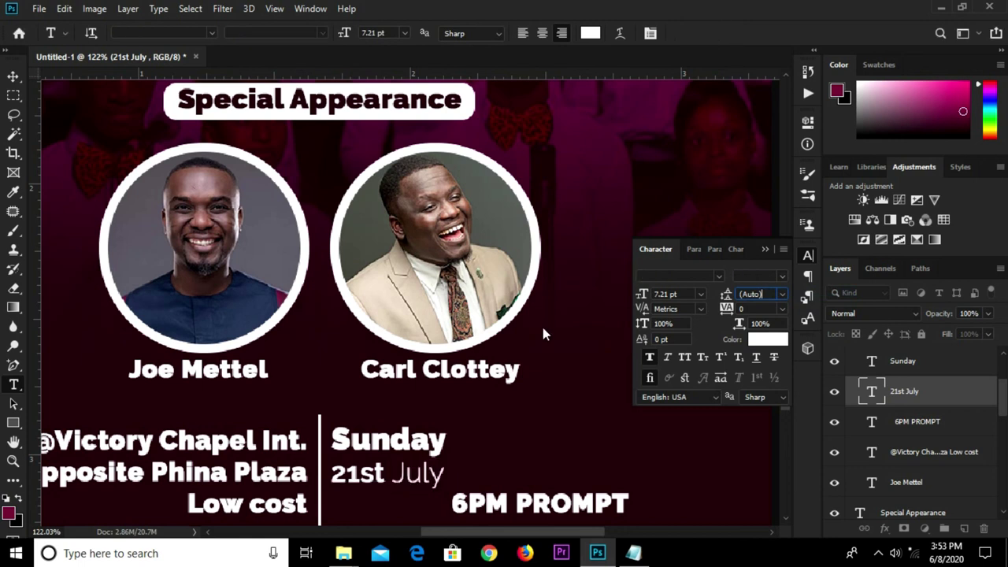
{"action": "key", "text": "v"}
Step: Select the 6PM PROMPT layer, remove a stray placeholder text layer, and fit the poster in view
{"action": "left_click", "coordinate": [548, 508]}
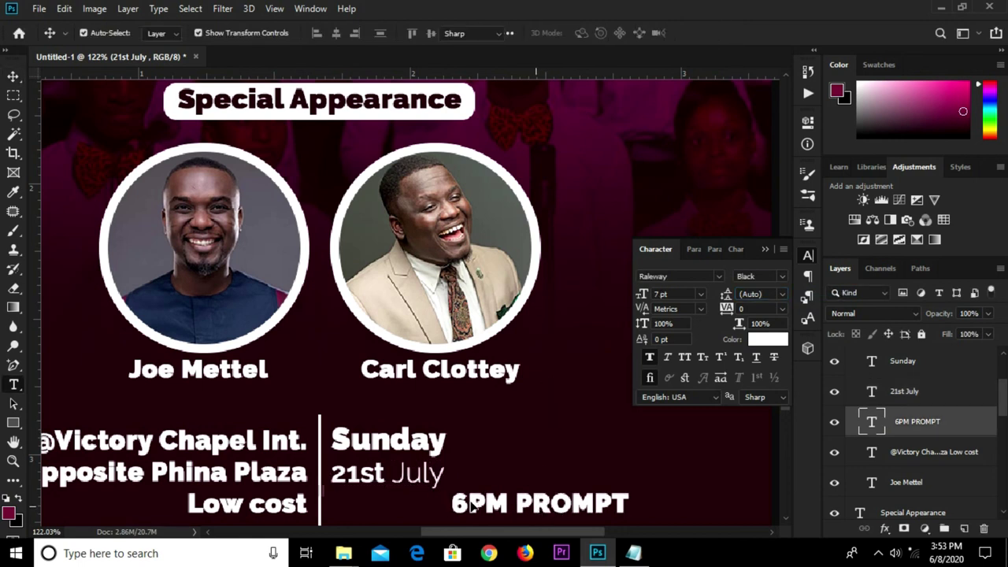
{"action": "key", "text": "t"}
{"action": "left_click_drag", "start_coordinate": [470, 504], "coordinate": [532, 504]}
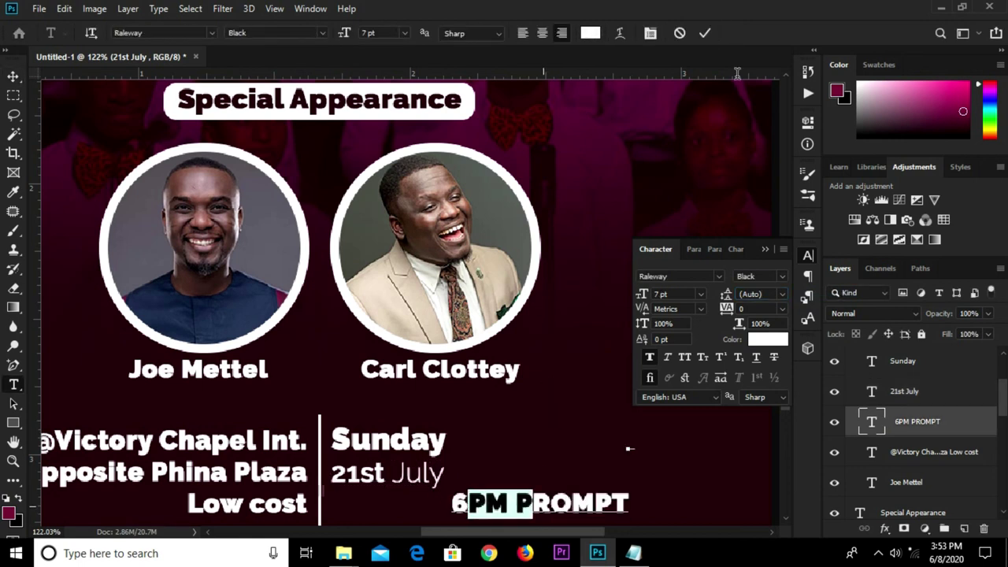
{"action": "left_click", "coordinate": [705, 33]}
{"action": "left_click", "coordinate": [472, 500]}
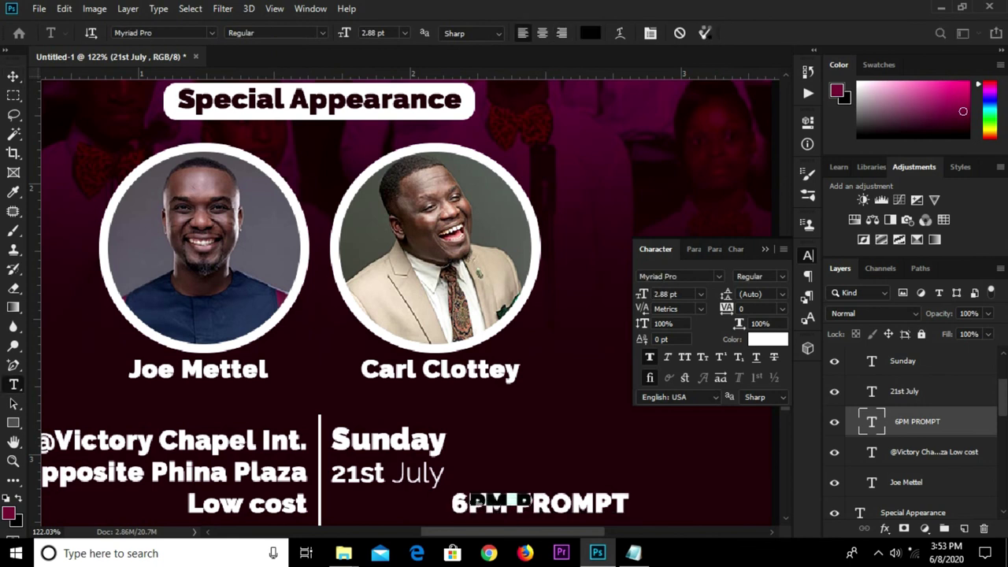
{"action": "left_click", "coordinate": [705, 33]}
{"action": "key", "text": "v"}
{"action": "key", "text": "ctrl+0"}
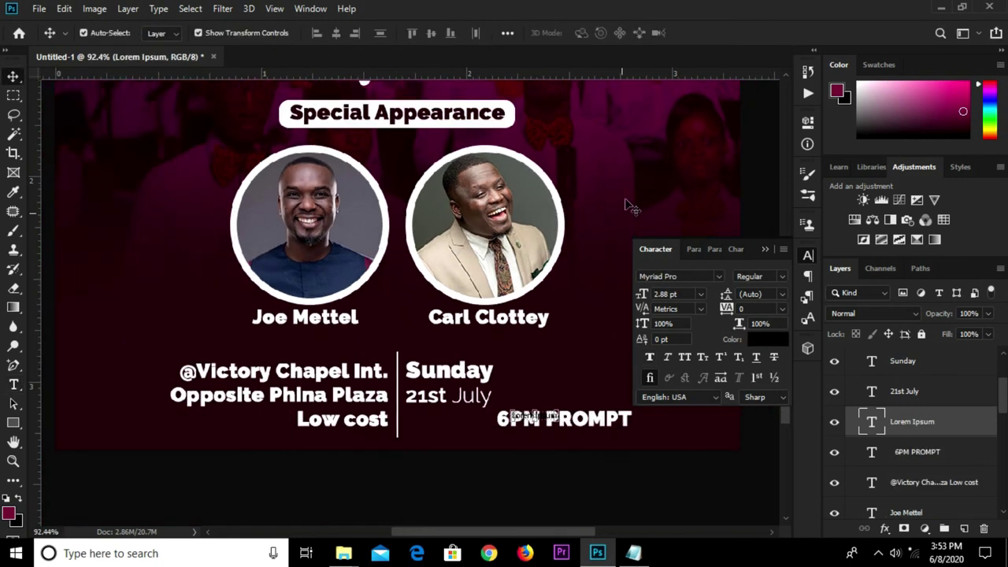
{"action": "key", "text": "Delete"}
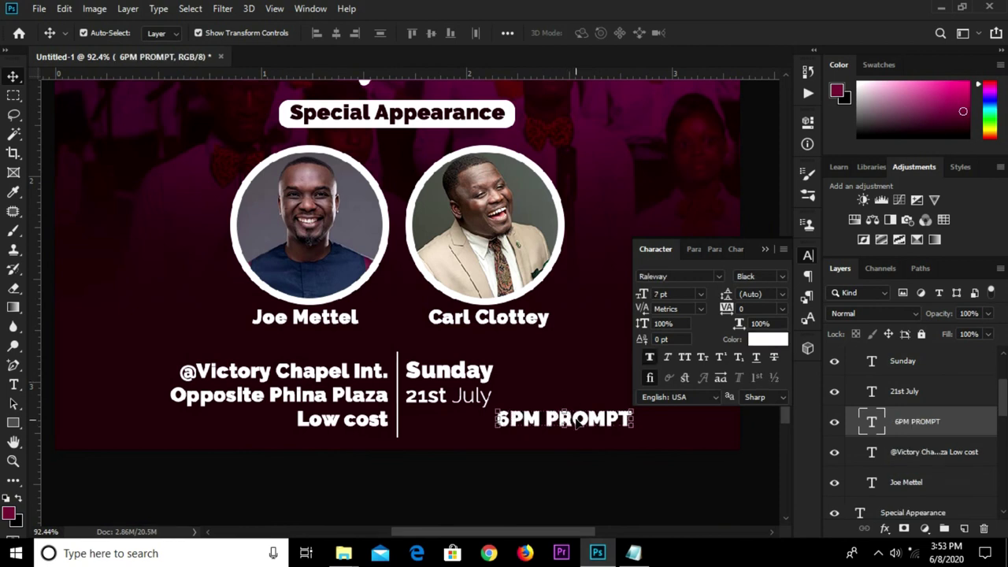
Step: Move 6PM PROMPT under 21st July and shrink it to about 70%
{"action": "left_click_drag", "start_coordinate": [571, 424], "coordinate": [472, 429]}
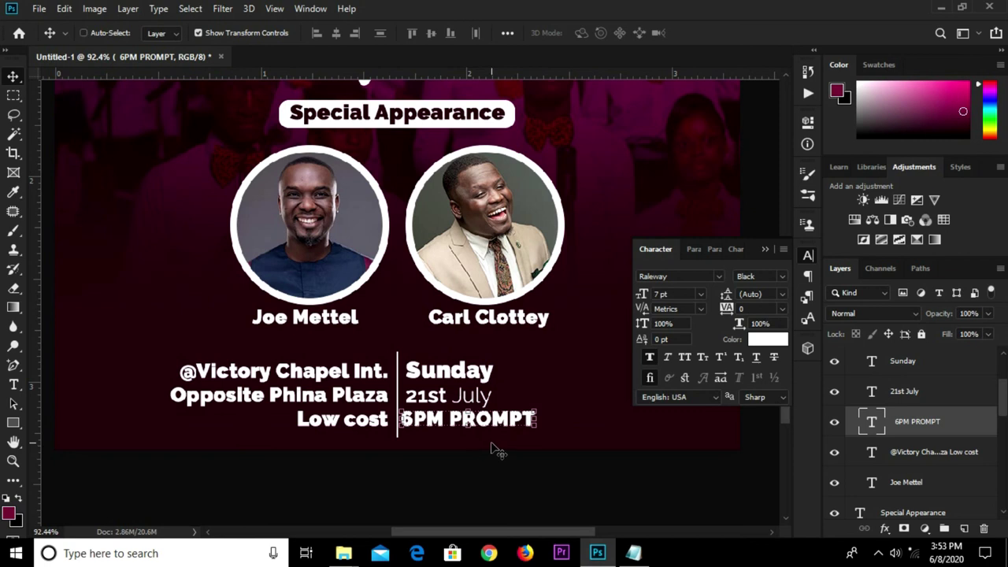
{"action": "key", "text": "ctrl+t"}
{"action": "left_click_drag", "start_coordinate": [534, 431], "coordinate": [526, 425]}
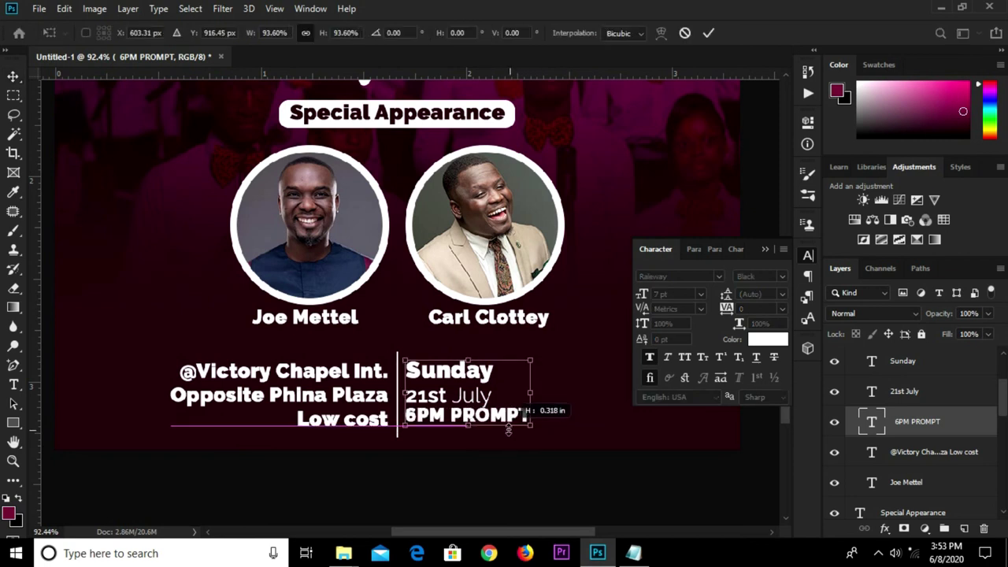
{"action": "left_click_drag", "start_coordinate": [512, 371], "coordinate": [504, 377]}
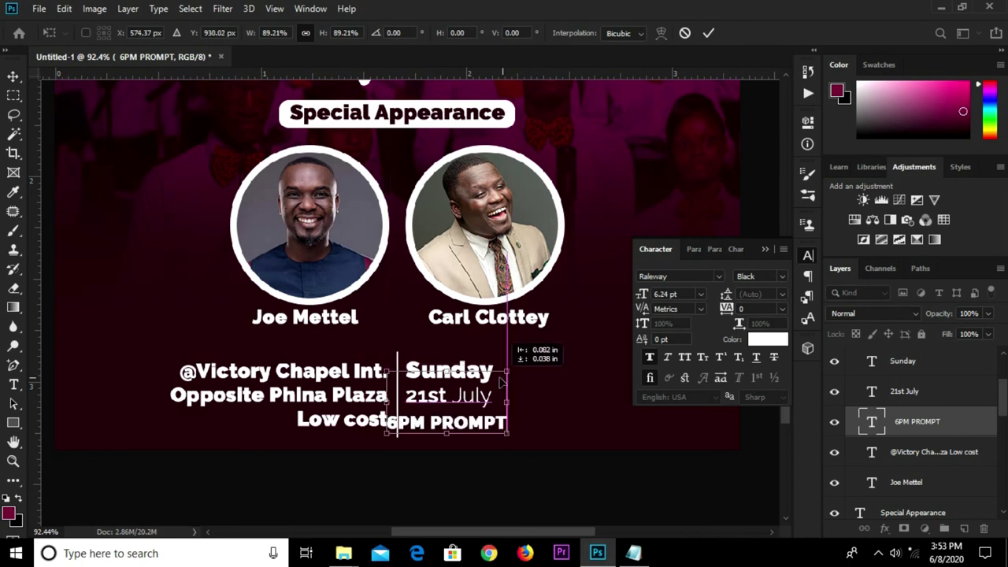
{"action": "left_click_drag", "start_coordinate": [504, 376], "coordinate": [481, 388]}
{"action": "left_click_drag", "start_coordinate": [460, 431], "coordinate": [473, 425]}
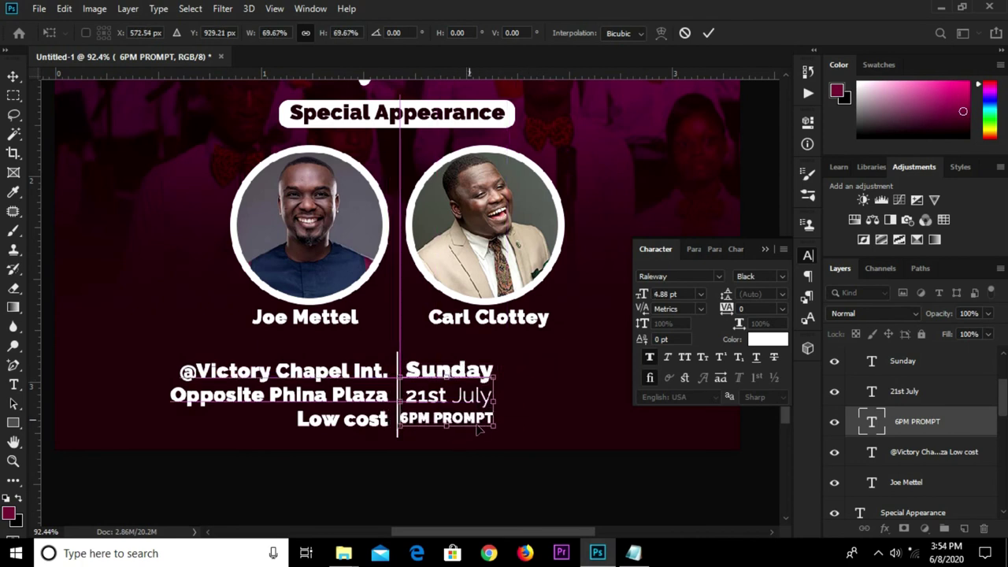
Step: Fine-tune 6PM PROMPT to about 68% scale and nudge it down slightly
{"action": "scroll", "coordinate": [476, 427], "scroll_direction": "up", "scroll_amount": 1}
{"action": "scroll", "coordinate": [476, 427], "scroll_direction": "up", "scroll_amount": 1}
{"action": "left_click_drag", "start_coordinate": [504, 354], "coordinate": [494, 367]}
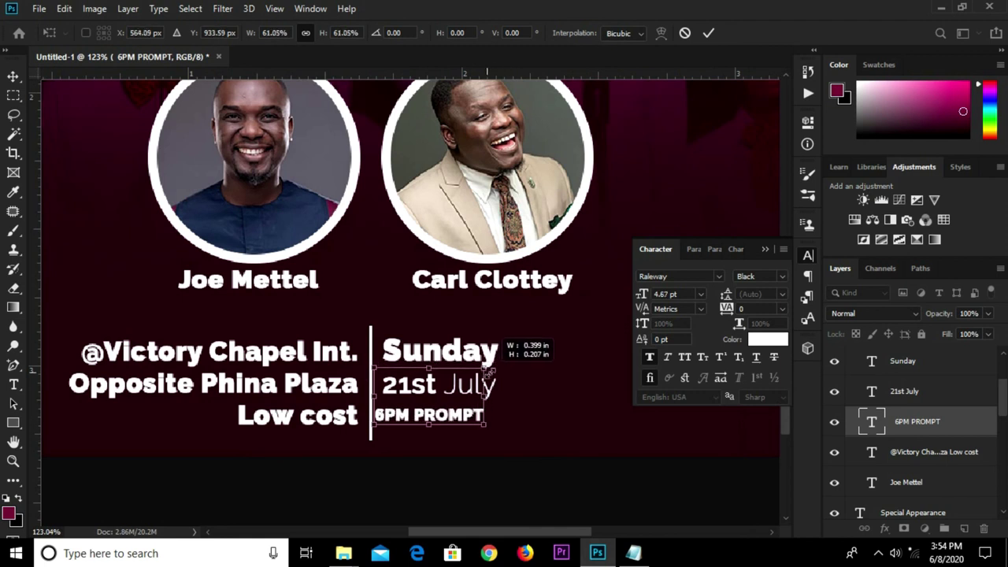
{"action": "left_click_drag", "start_coordinate": [495, 367], "coordinate": [499, 365]}
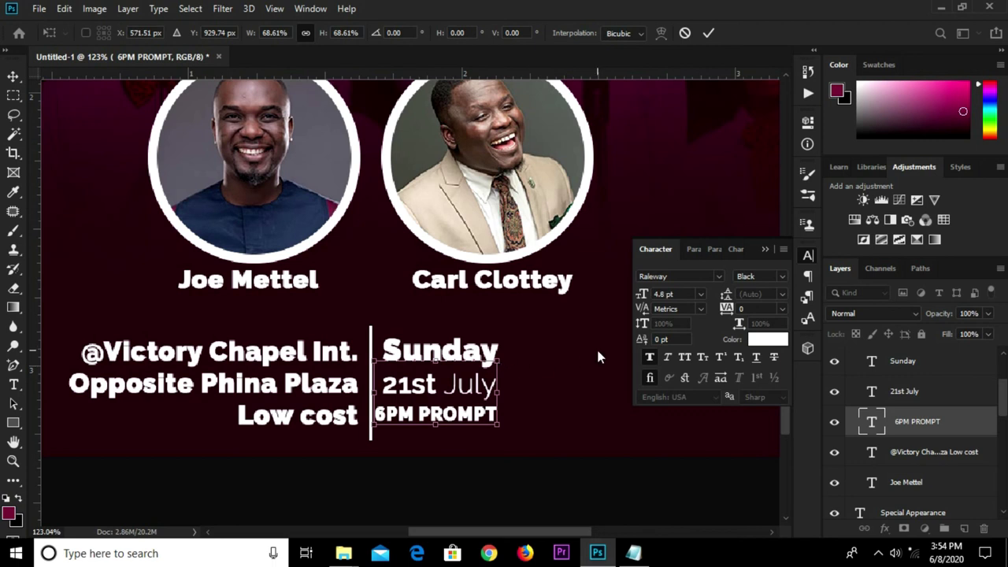
{"action": "key", "text": "Return"}
{"action": "key", "text": "Down"}
{"action": "key", "text": "Down"}
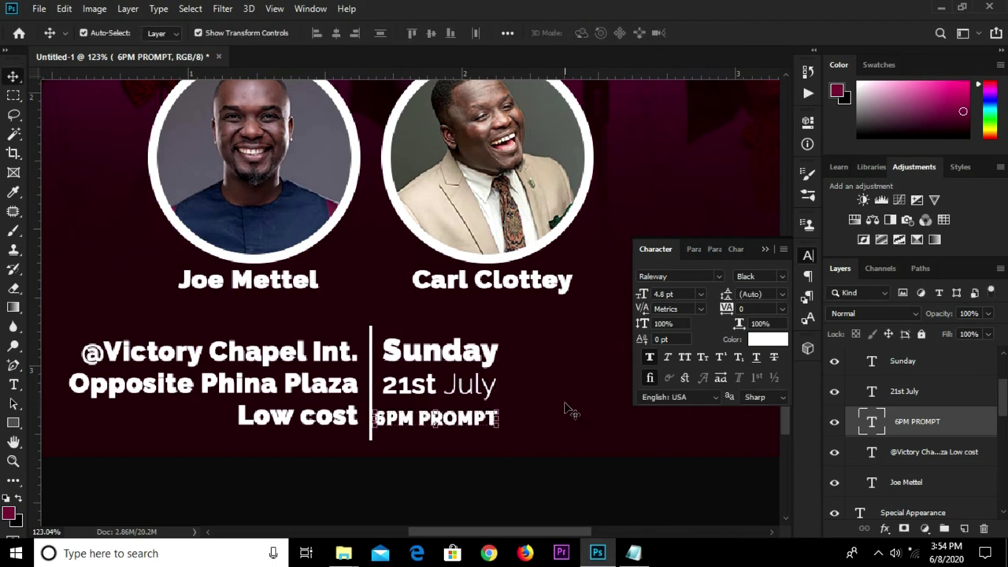
{"action": "left_click", "coordinate": [404, 394]}
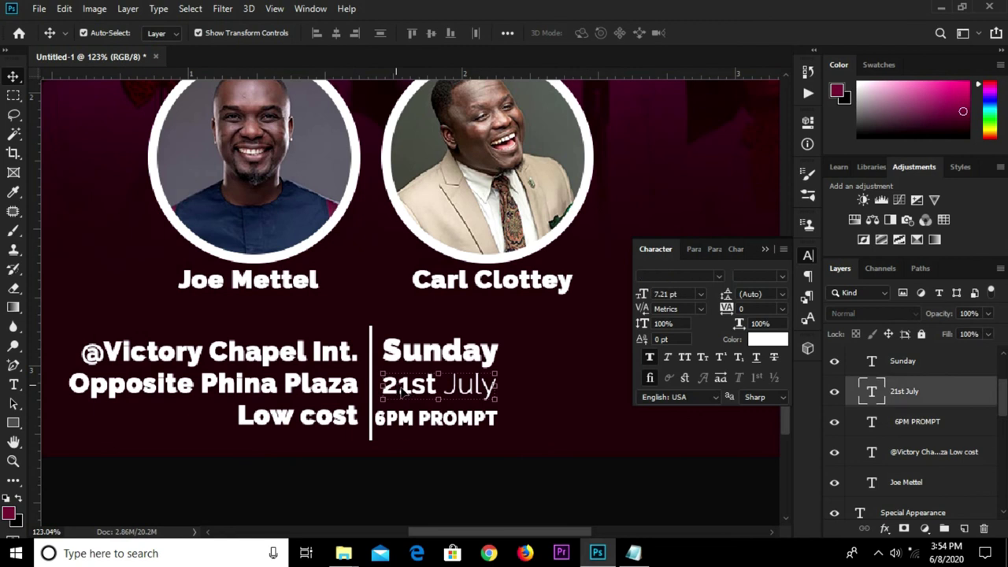
Step: Shift the Sunday text slightly left into alignment with 21st July
{"action": "double_click", "coordinate": [404, 394]}
{"action": "left_click", "coordinate": [705, 33]}
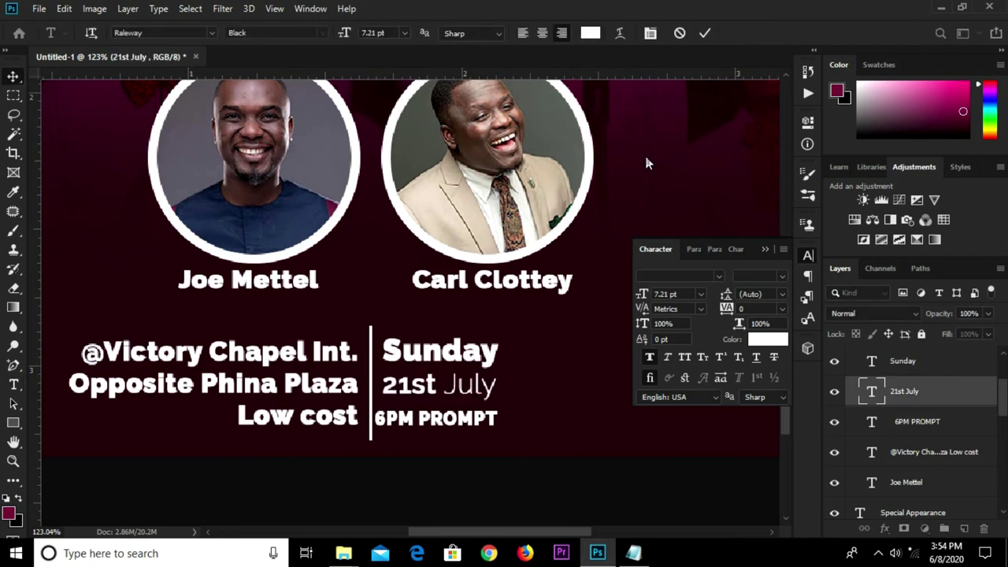
{"action": "key", "text": "v"}
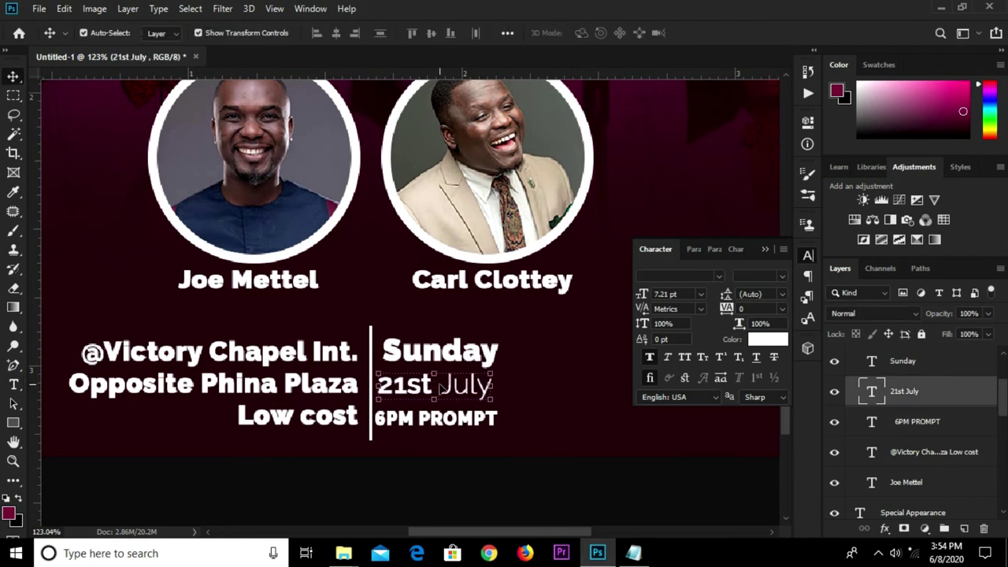
{"action": "left_click", "coordinate": [446, 352]}
{"action": "left_click_drag", "start_coordinate": [441, 352], "coordinate": [436, 352]}
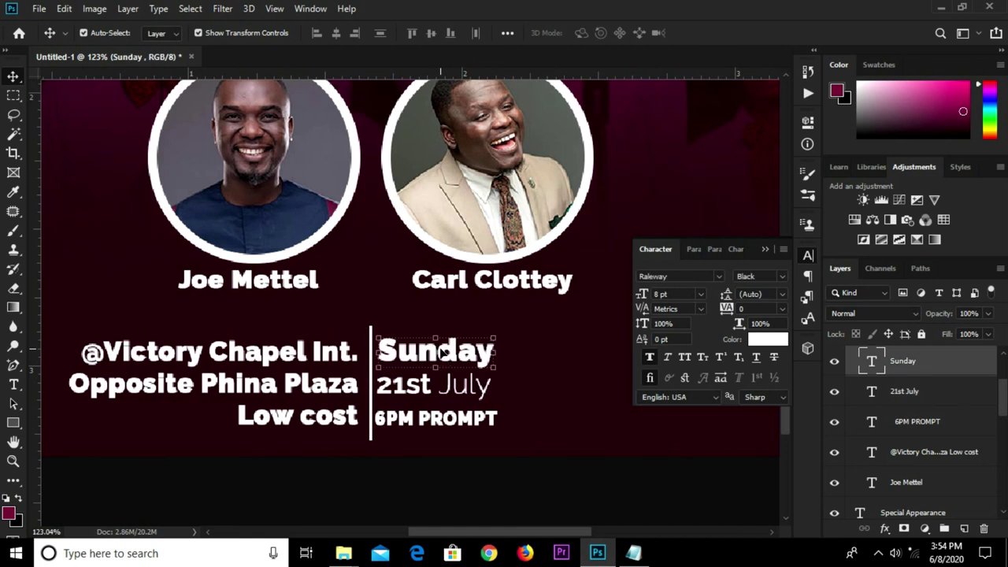
{"action": "left_click", "coordinate": [370, 439]}
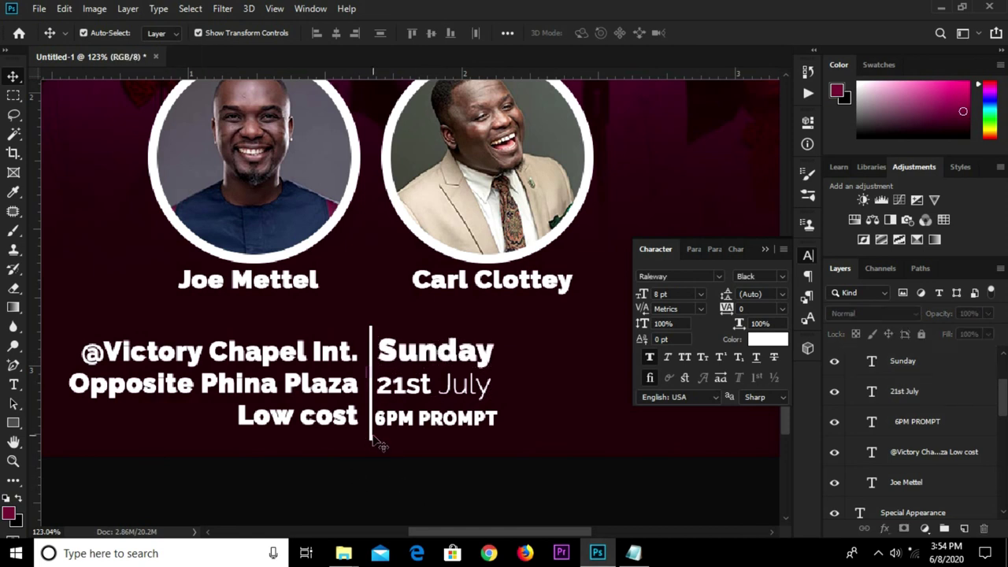
Step: Free Transform the vertical divider line and apply the change
{"action": "left_click", "coordinate": [375, 441]}
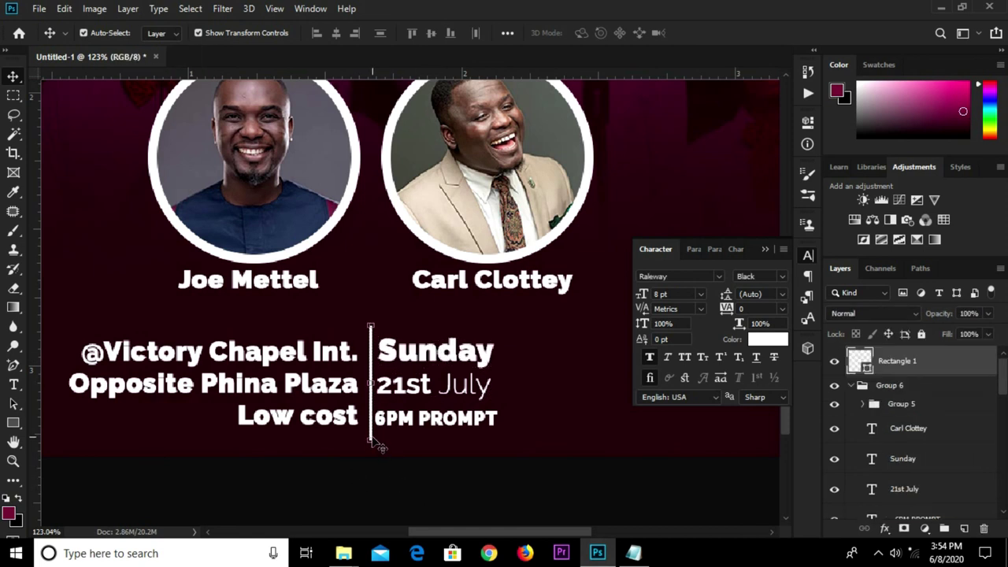
{"action": "key", "text": "ctrl+t"}
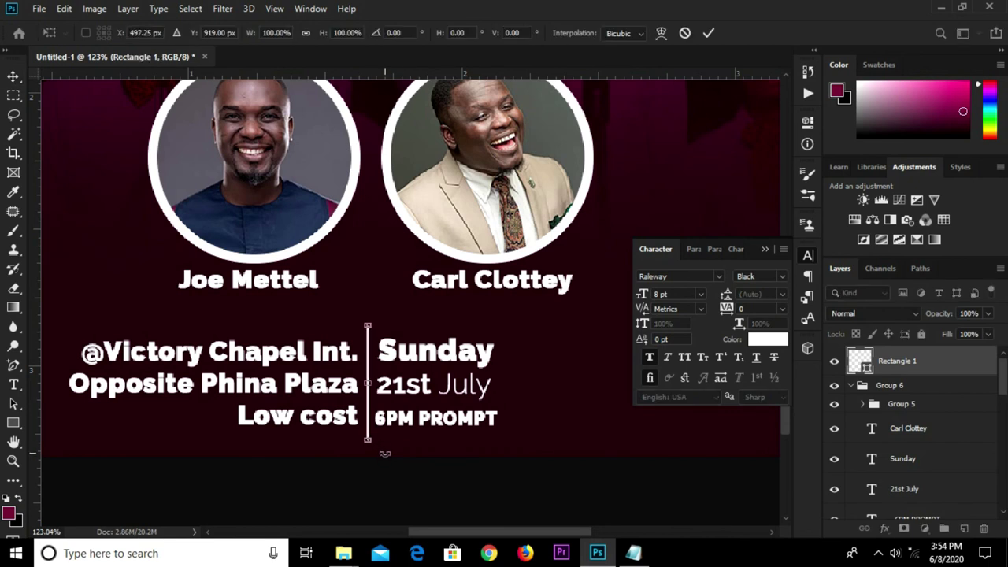
{"action": "type", "text": "497"}
{"action": "key", "text": "Return"}
{"action": "left_click", "coordinate": [418, 461]}
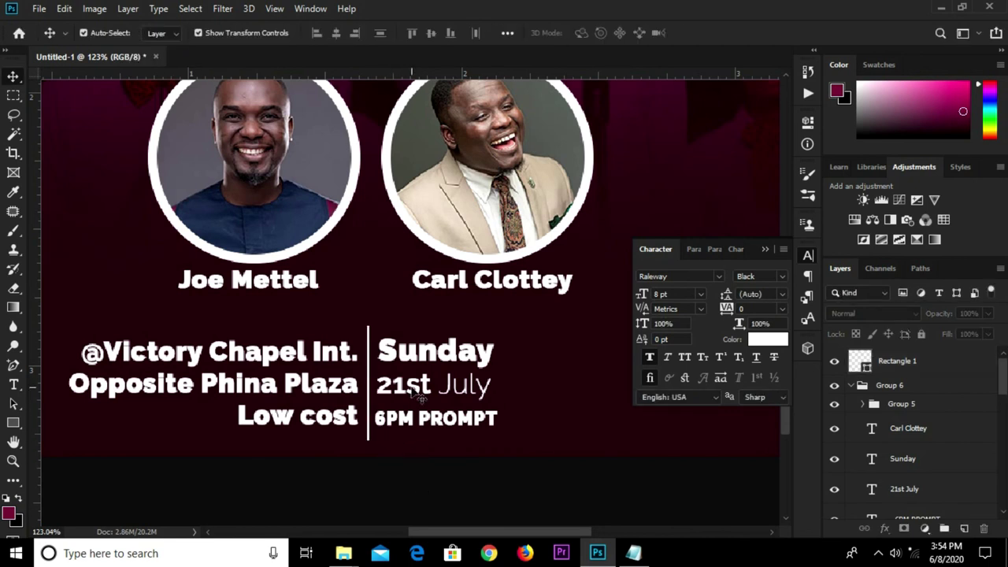
Step: Nudge 6PM PROMPT up closer to the 21st July line
{"action": "double_click", "coordinate": [427, 359]}
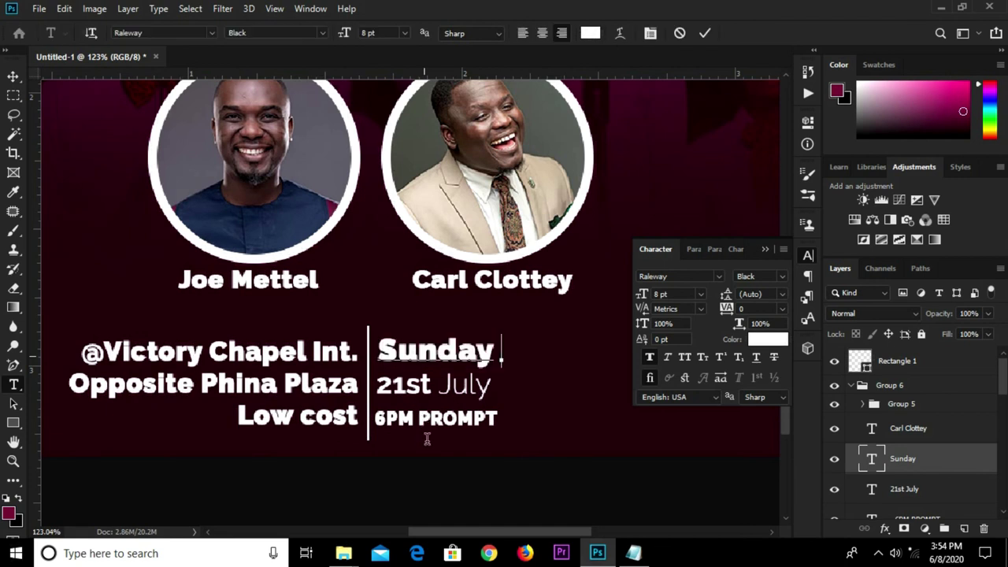
{"action": "left_click", "coordinate": [705, 33]}
{"action": "key", "text": "v"}
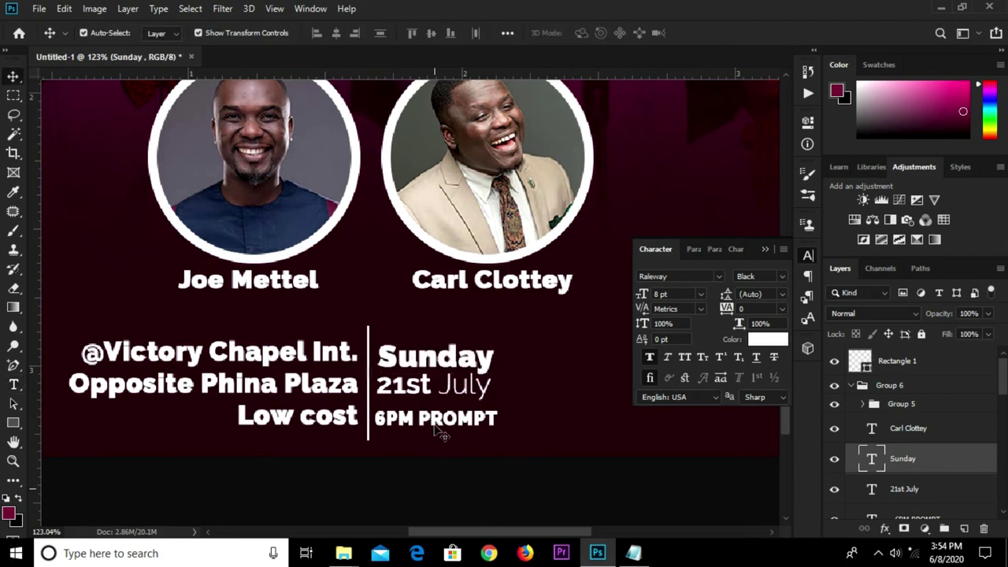
{"action": "left_click", "coordinate": [443, 424]}
{"action": "key", "text": "Up"}
{"action": "key", "text": "Up"}
{"action": "key", "text": "Up"}
{"action": "key", "text": "Up"}
{"action": "key", "text": "Up"}
{"action": "key", "text": "Up"}
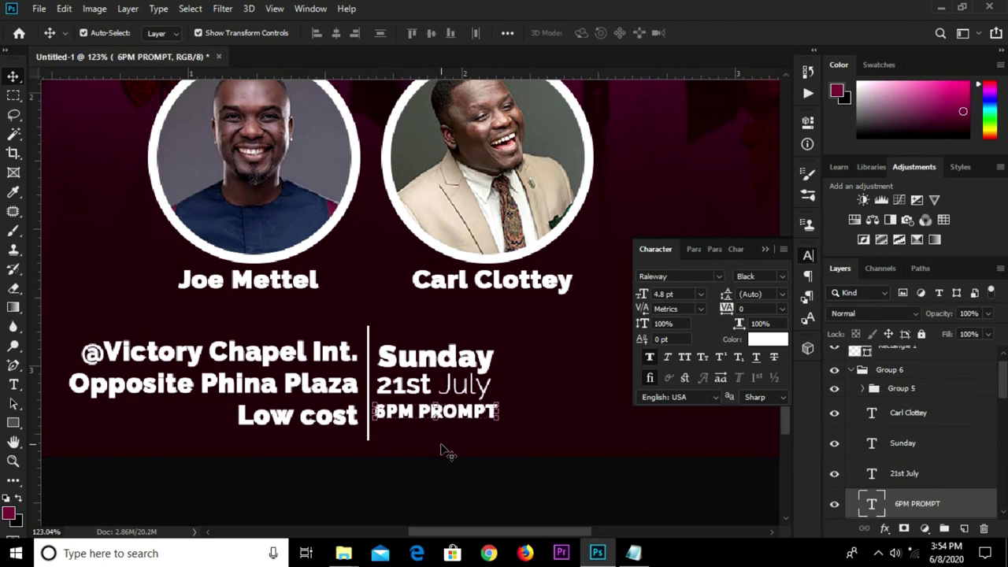
Step: Select the venue text block and set its leading to 9 pt
{"action": "left_click", "coordinate": [303, 430]}
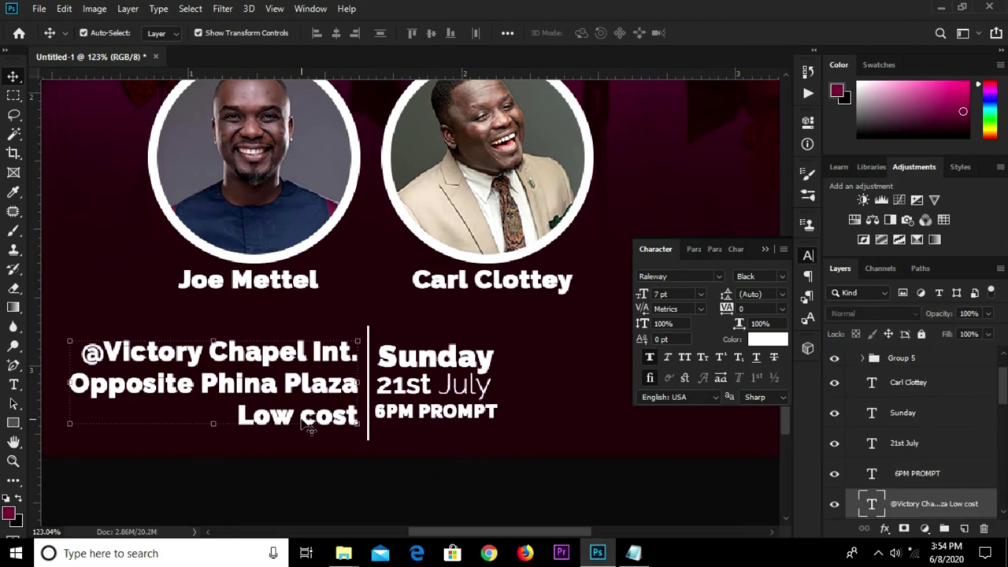
{"action": "key", "text": "t"}
{"action": "key", "text": "Return"}
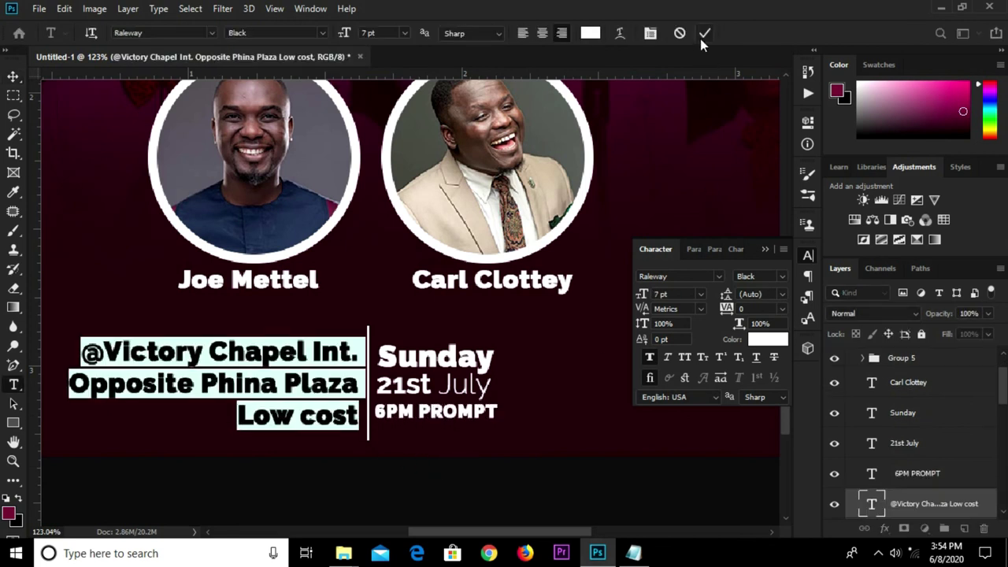
{"action": "left_click", "coordinate": [702, 35]}
{"action": "key", "text": "v"}
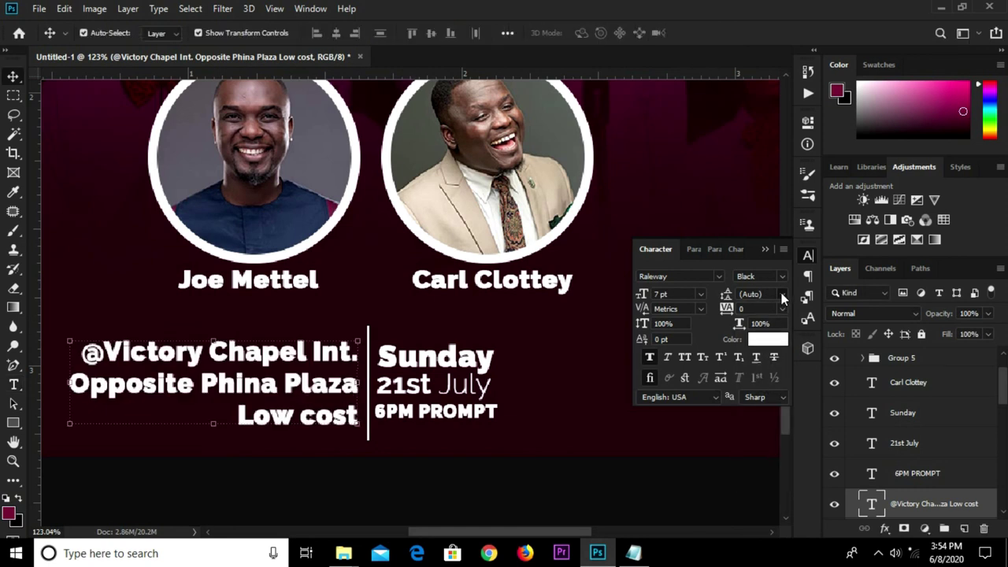
{"action": "left_click", "coordinate": [782, 298]}
{"action": "left_click", "coordinate": [767, 345]}
Step: Correct the venue text leading to 7 pt and nudge the block down slightly
{"action": "left_click", "coordinate": [762, 295]}
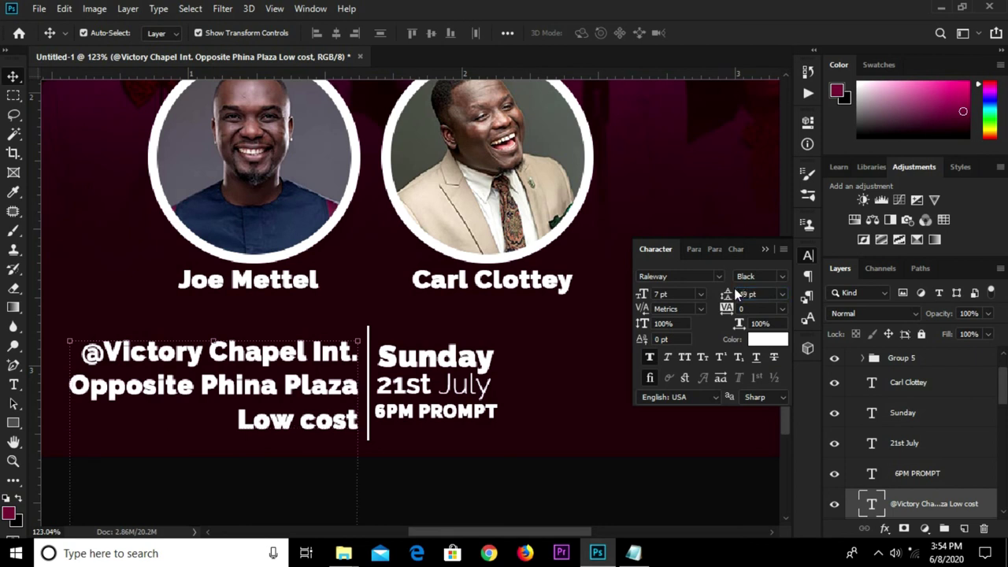
{"action": "type", "text": "49"}
{"action": "key", "text": "Return"}
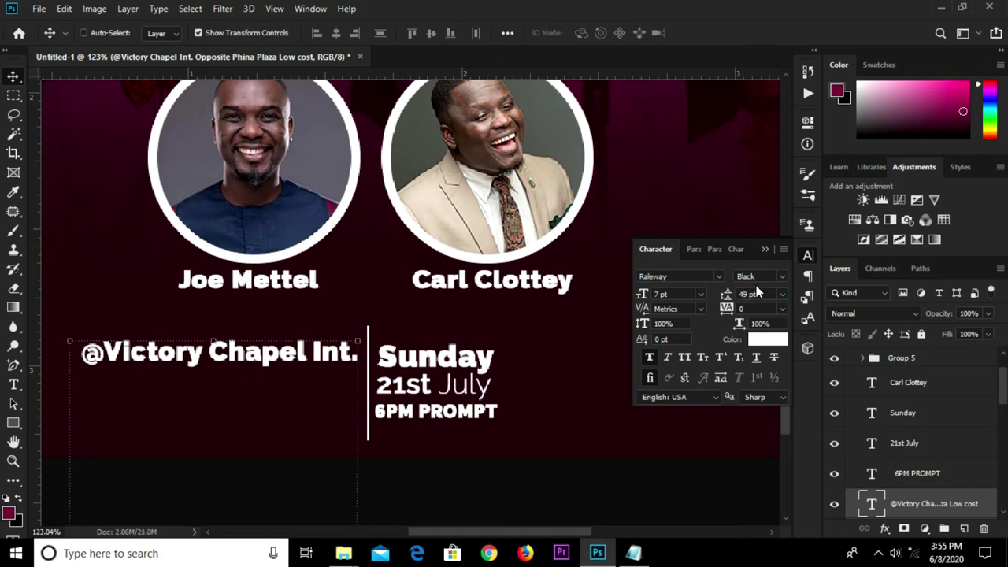
{"action": "left_click", "coordinate": [756, 294]}
{"action": "type", "text": "4"}
{"action": "key", "text": "Return"}
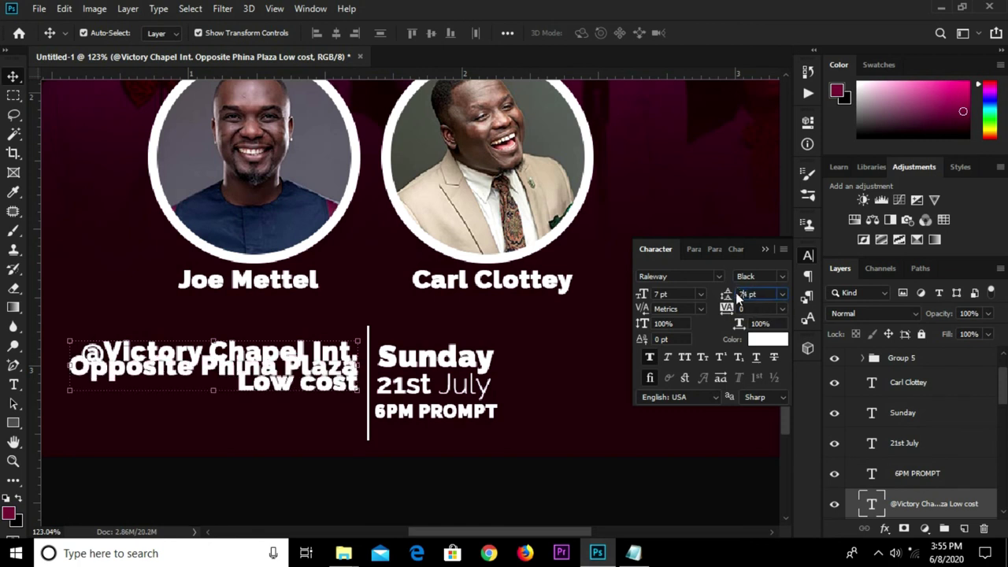
{"action": "key", "text": "Return"}
{"action": "left_click", "coordinate": [750, 294]}
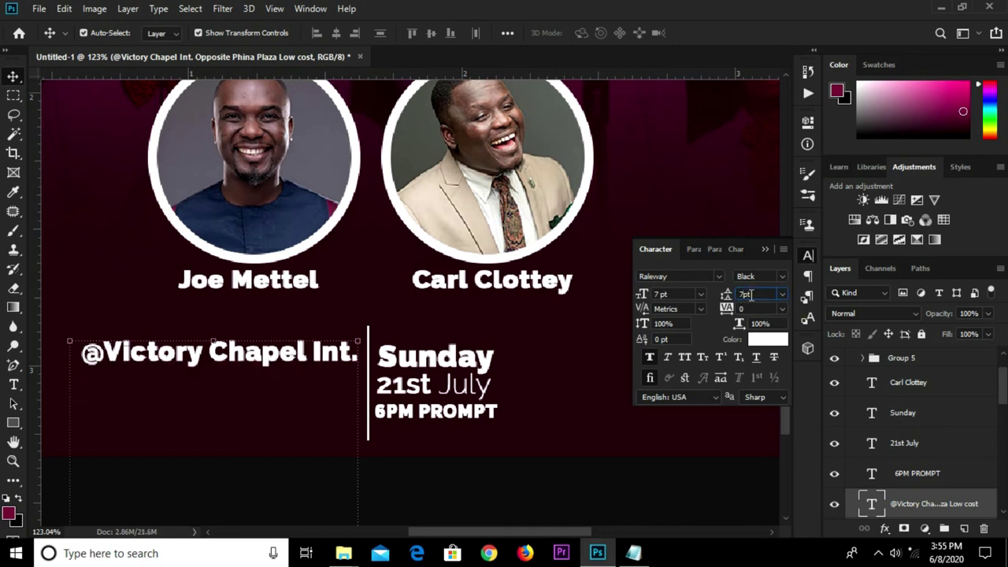
{"action": "key", "text": "Return"}
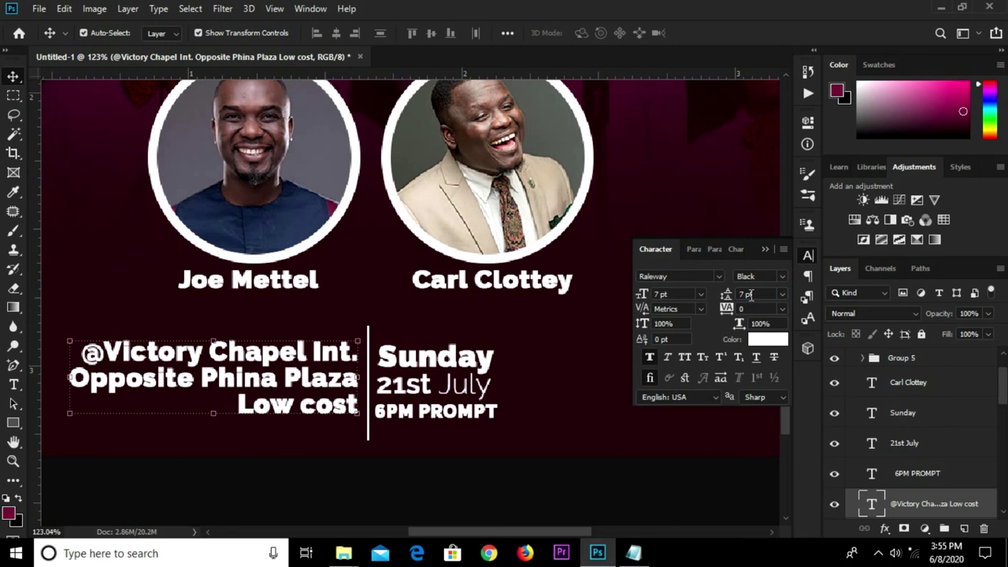
{"action": "key", "text": "Down"}
{"action": "key", "text": "Down"}
{"action": "key", "text": "Down"}
{"action": "left_click", "coordinate": [543, 491]}
{"action": "key", "text": "ctrl+o"}
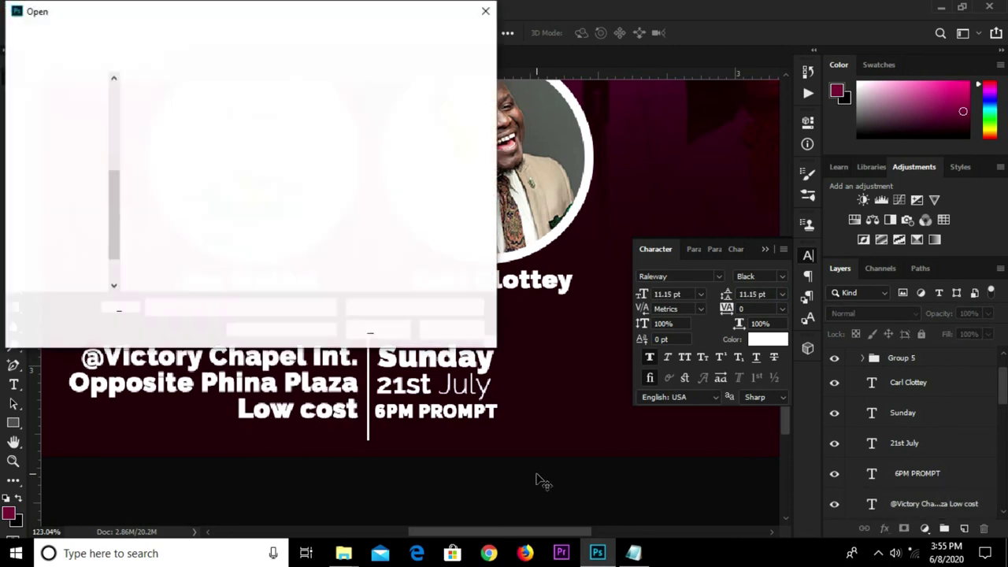
Step: Close the file browser, fit the poster in view, and collapse the Character panel
{"action": "left_click", "coordinate": [487, 11]}
{"action": "key", "text": "ctrl+0"}
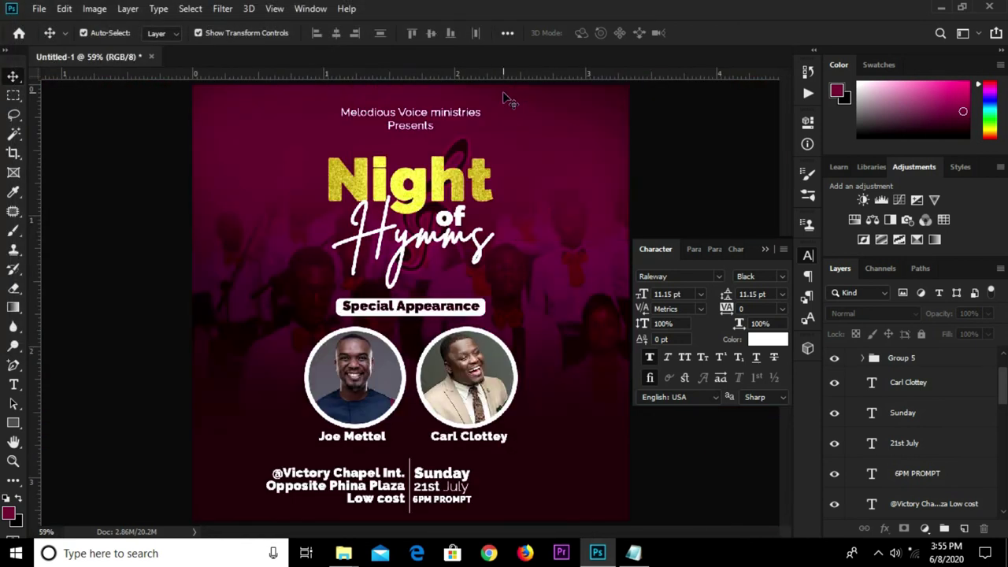
{"action": "left_click", "coordinate": [762, 249]}
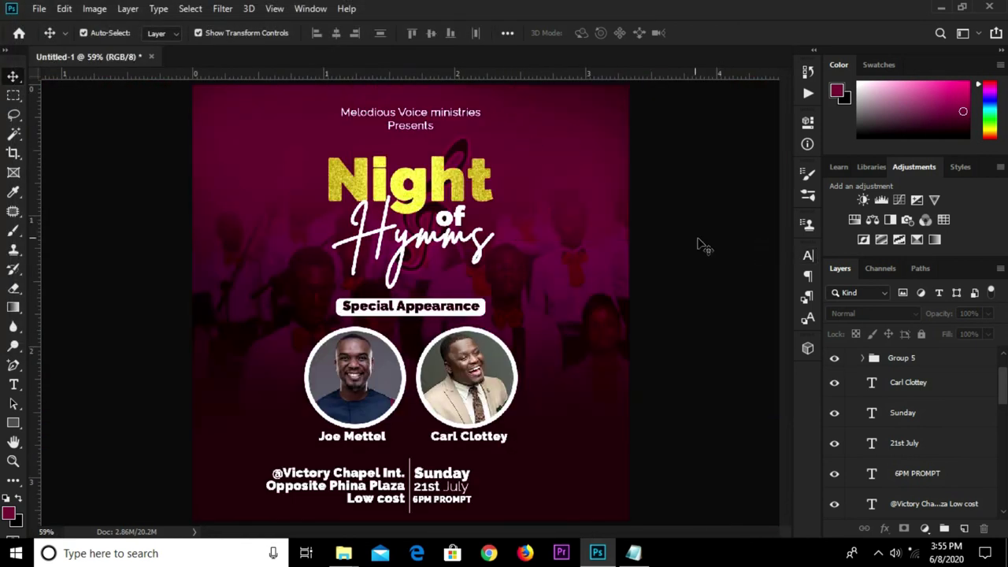
{"action": "scroll", "coordinate": [914, 444], "scroll_direction": "down", "scroll_amount": 1}
{"action": "scroll", "coordinate": [911, 442], "scroll_direction": "down", "scroll_amount": 3}
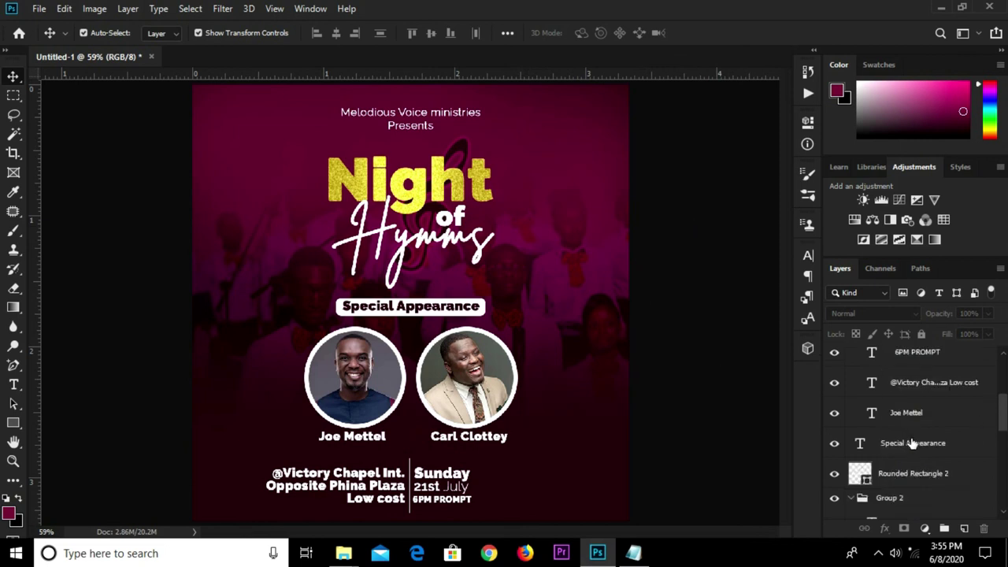
{"action": "left_click", "coordinate": [935, 384]}
{"action": "scroll", "coordinate": [935, 390], "scroll_direction": "up", "scroll_amount": 3}
{"action": "scroll", "coordinate": [935, 385], "scroll_direction": "up", "scroll_amount": 3}
{"action": "left_click", "coordinate": [928, 370]}
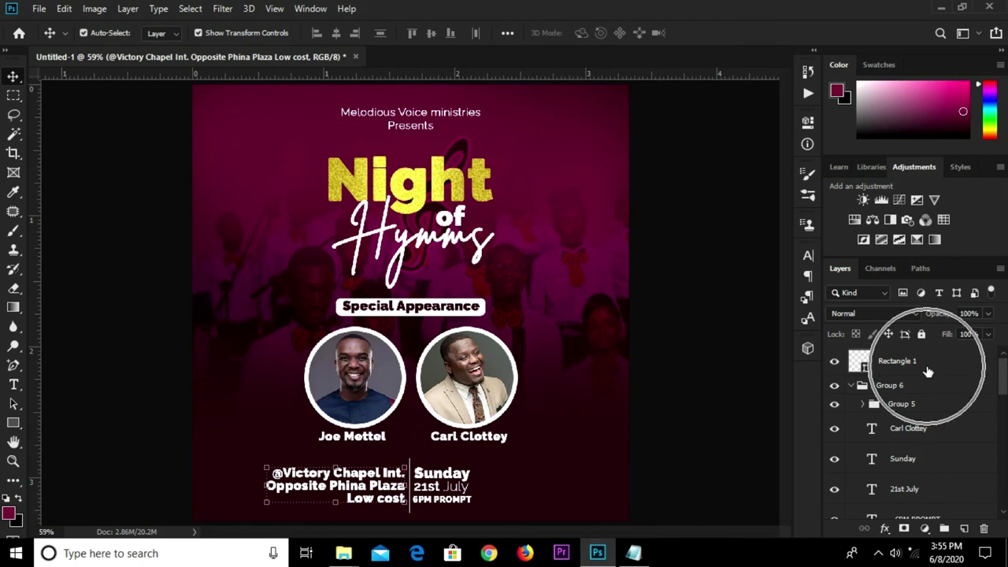
{"action": "left_click", "coordinate": [927, 370], "text": "shift"}
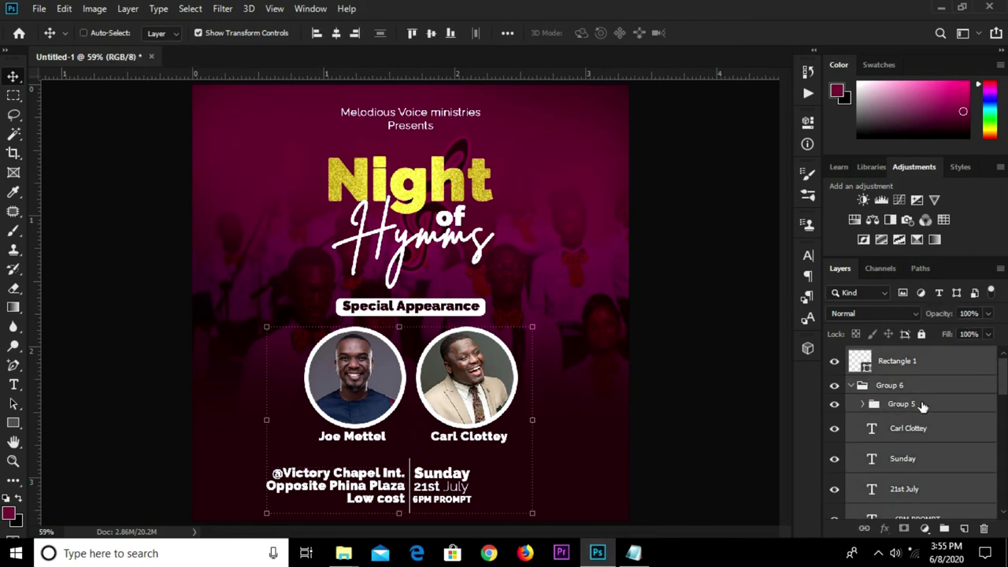
{"action": "left_click", "coordinate": [917, 386], "text": "ctrl"}
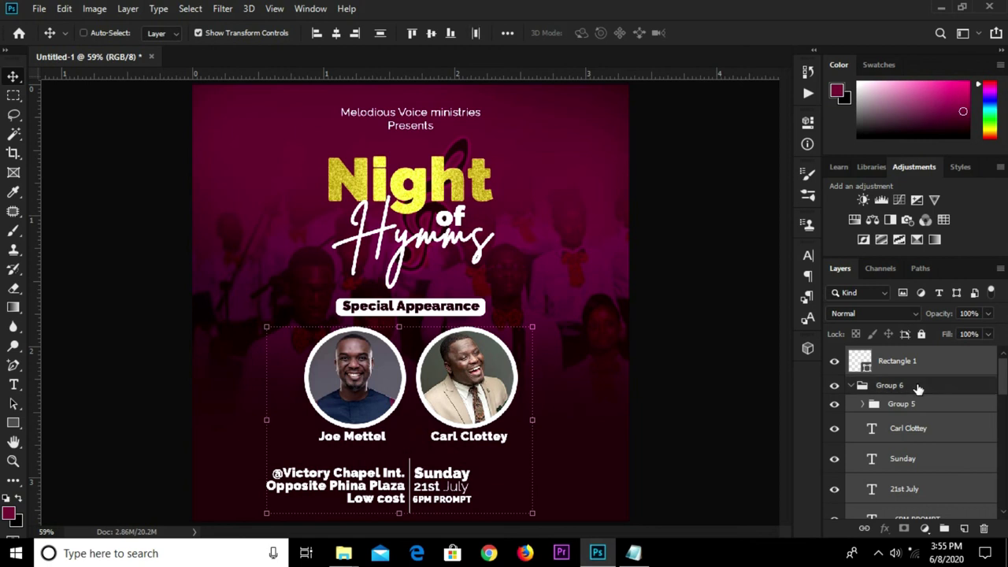
{"action": "left_click", "coordinate": [917, 405], "text": "ctrl"}
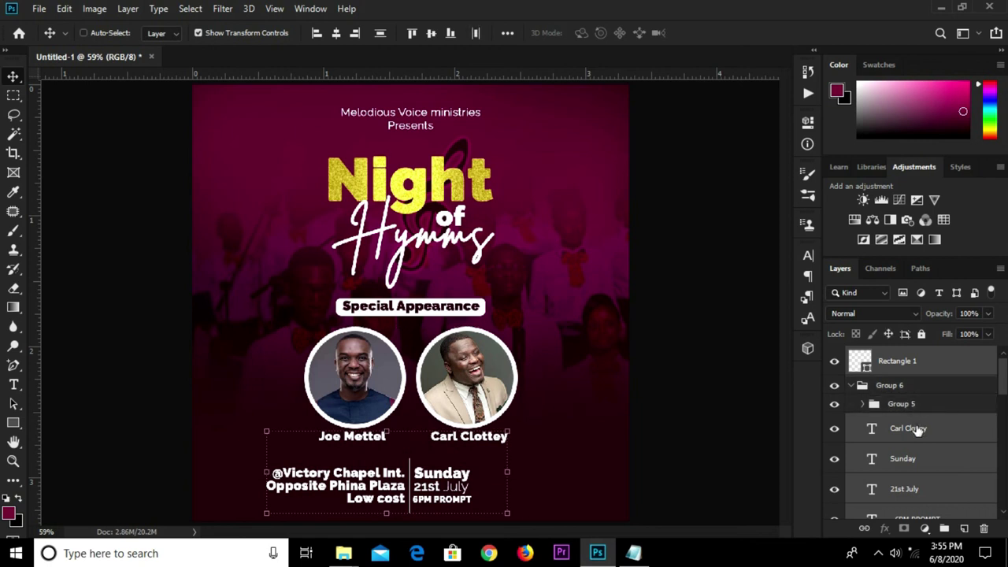
{"action": "left_click", "coordinate": [917, 429], "text": "ctrl"}
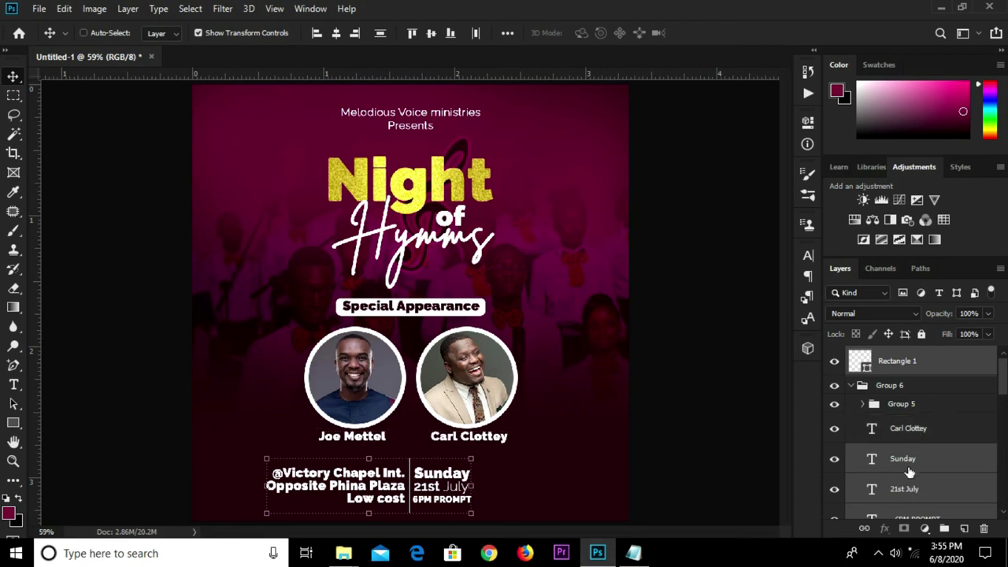
{"action": "key", "text": "ctrl+g"}
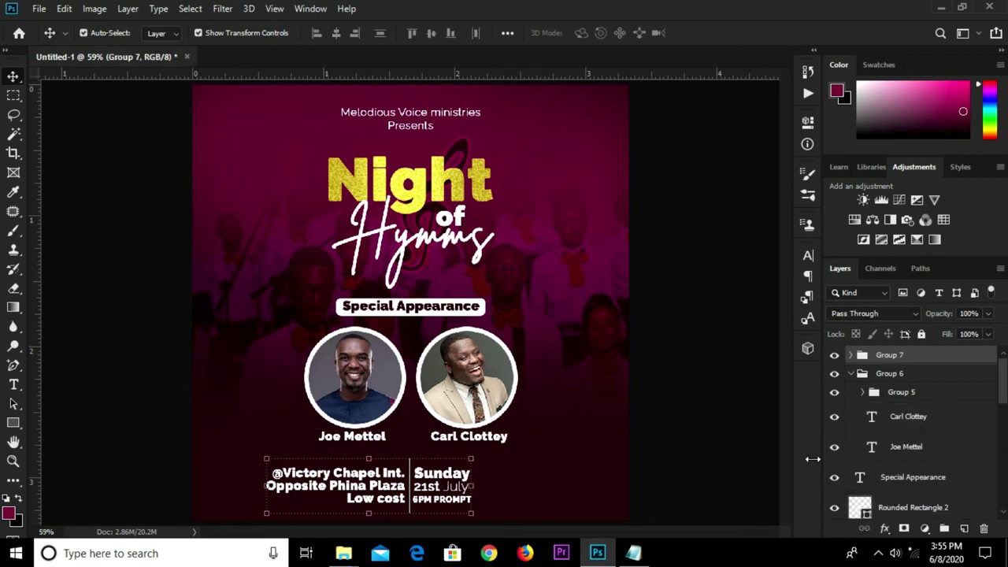
Step: Centre Group 7 horizontally on the poster canvas
{"action": "key", "text": "ctrl+a"}
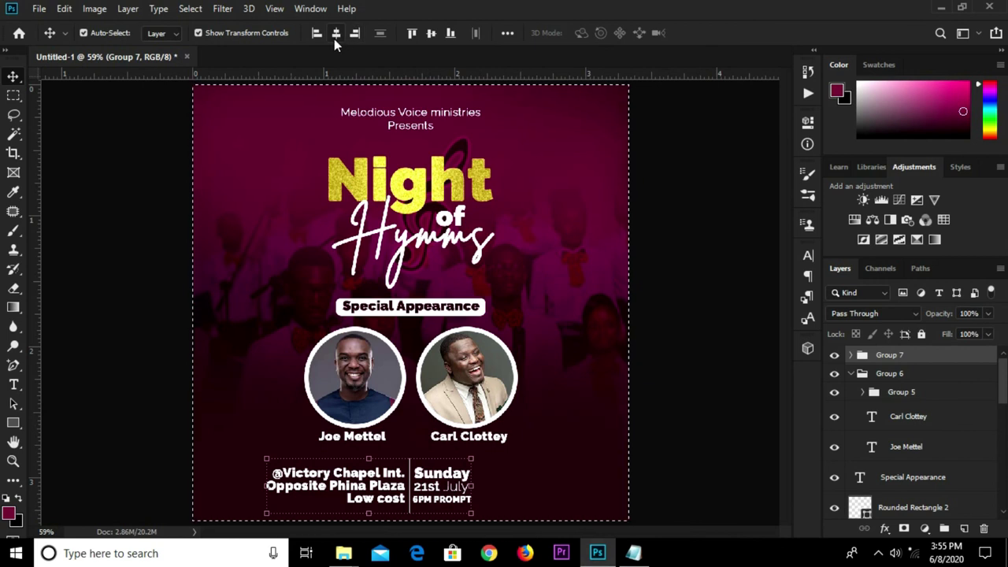
{"action": "left_click", "coordinate": [333, 36]}
{"action": "key", "text": "ctrl+d"}
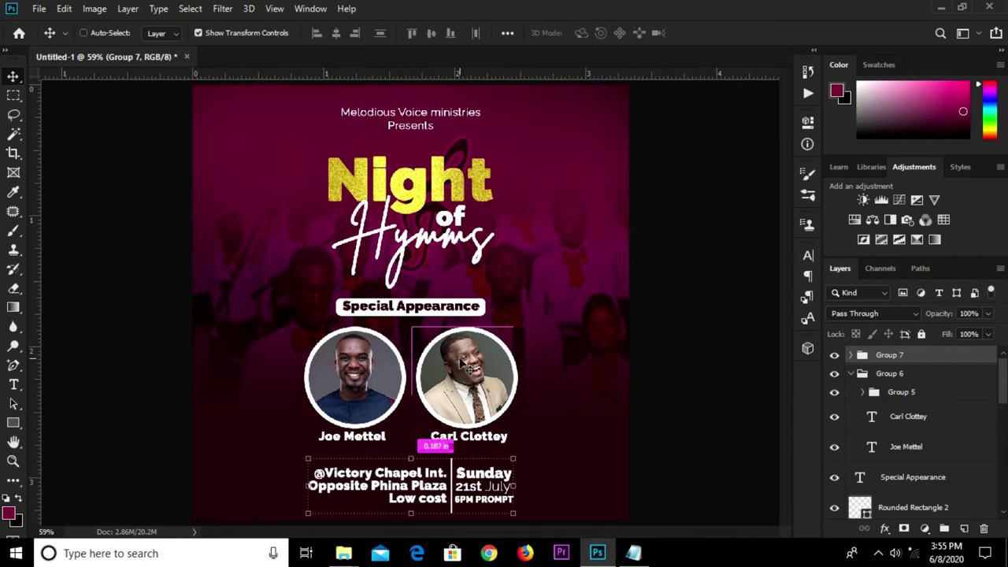
Step: Scale the venue and date block to about 108% and deselect it
{"action": "key", "text": "ctrl+t"}
{"action": "left_click_drag", "start_coordinate": [308, 460], "coordinate": [289, 451]}
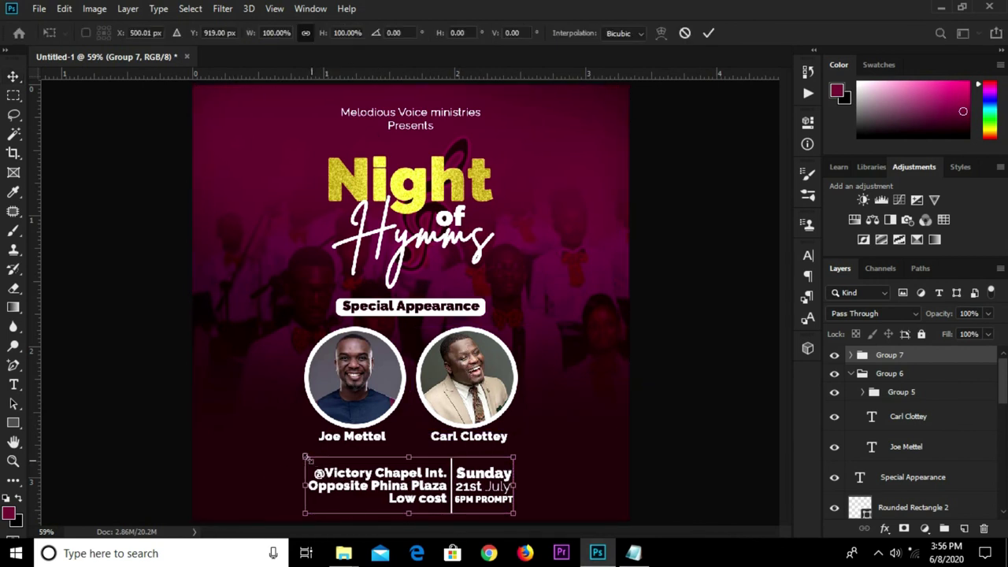
{"action": "left_click", "coordinate": [707, 33]}
{"action": "key", "text": "ctrl+a"}
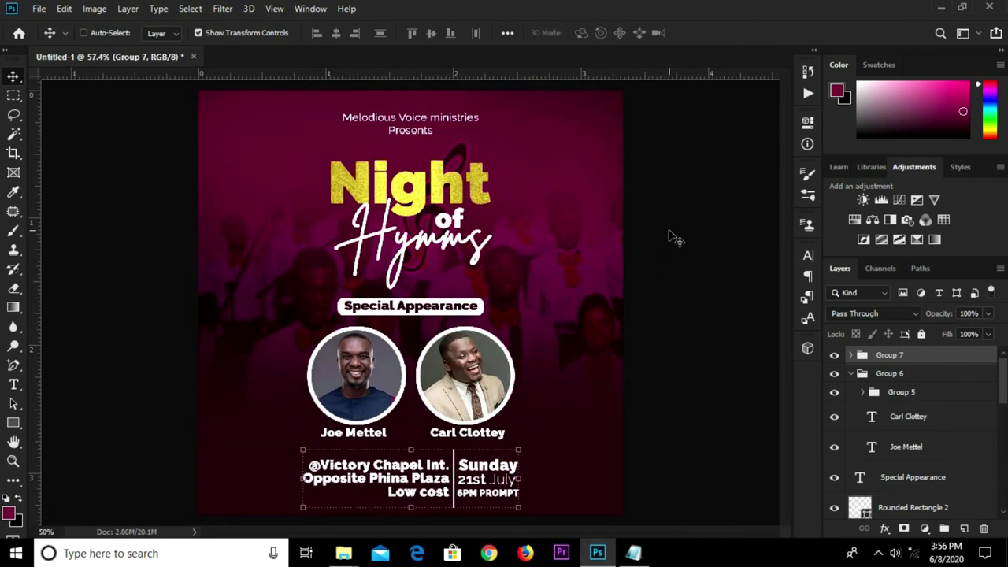
{"action": "key", "text": "ctrl+minus"}
{"action": "left_click", "coordinate": [674, 238], "text": "ctrl"}
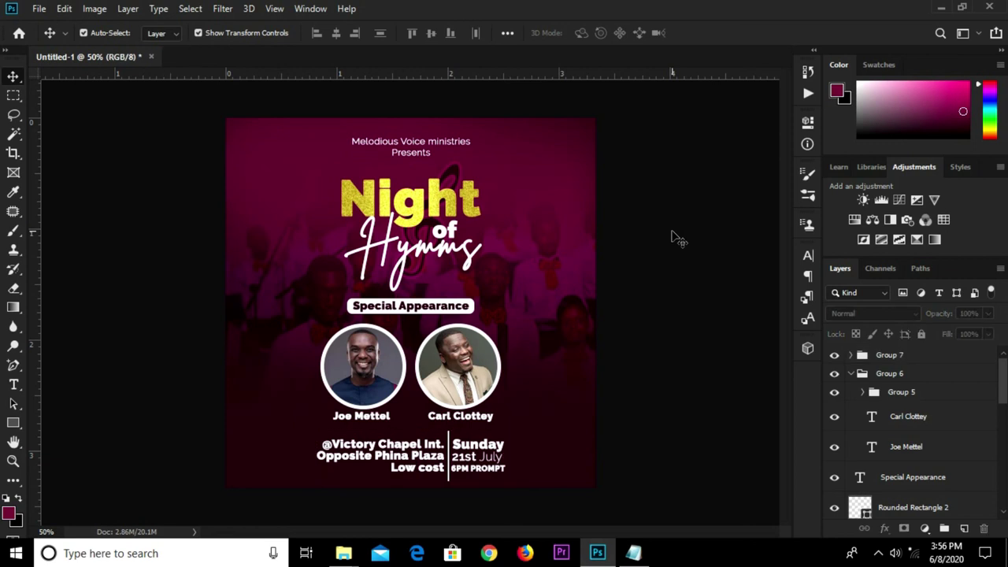